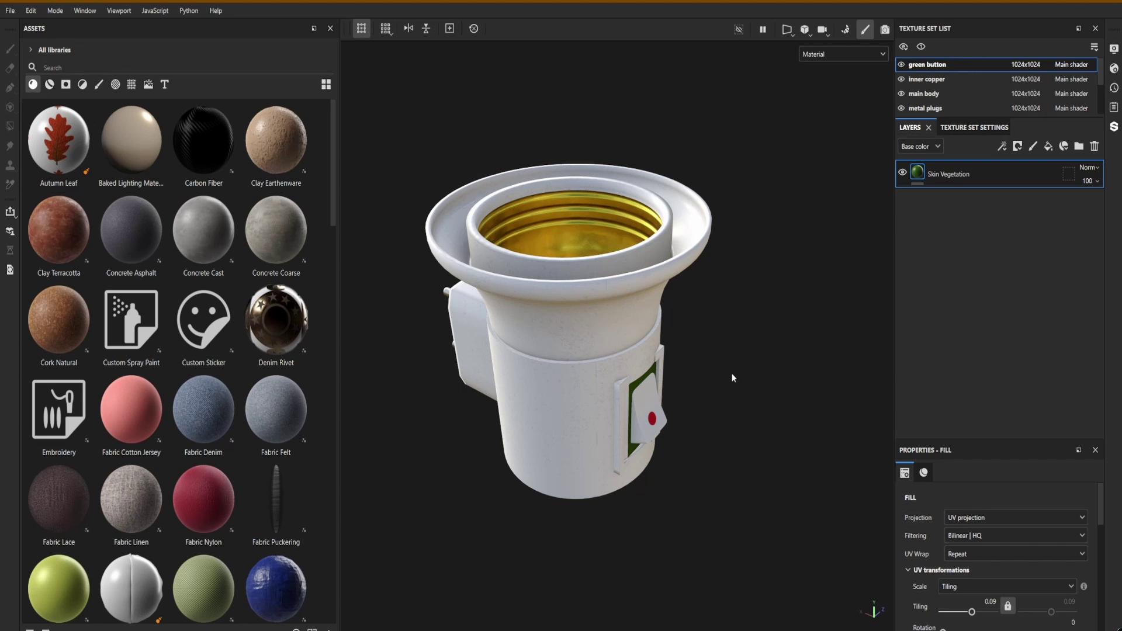
- Examine the finished textured lamp holder from several angles in Substance Painter and Blender, including its threaded interior, switch and plug
left_click_drag(623, 311, 628, 370, "alt")
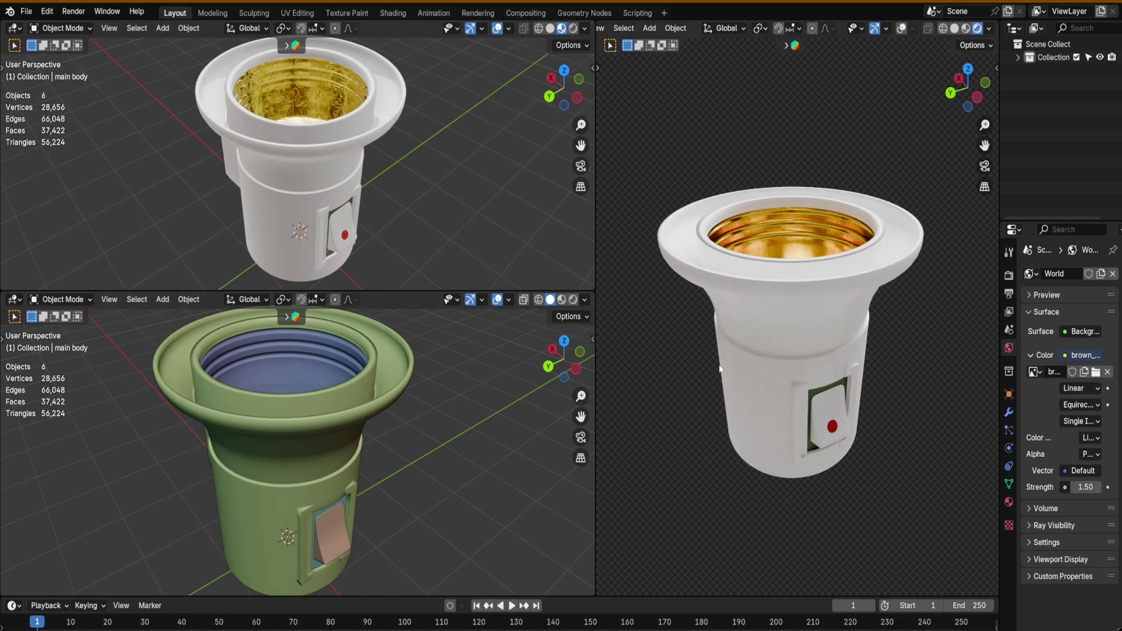
middle_click_drag(720, 369, 849, 377)
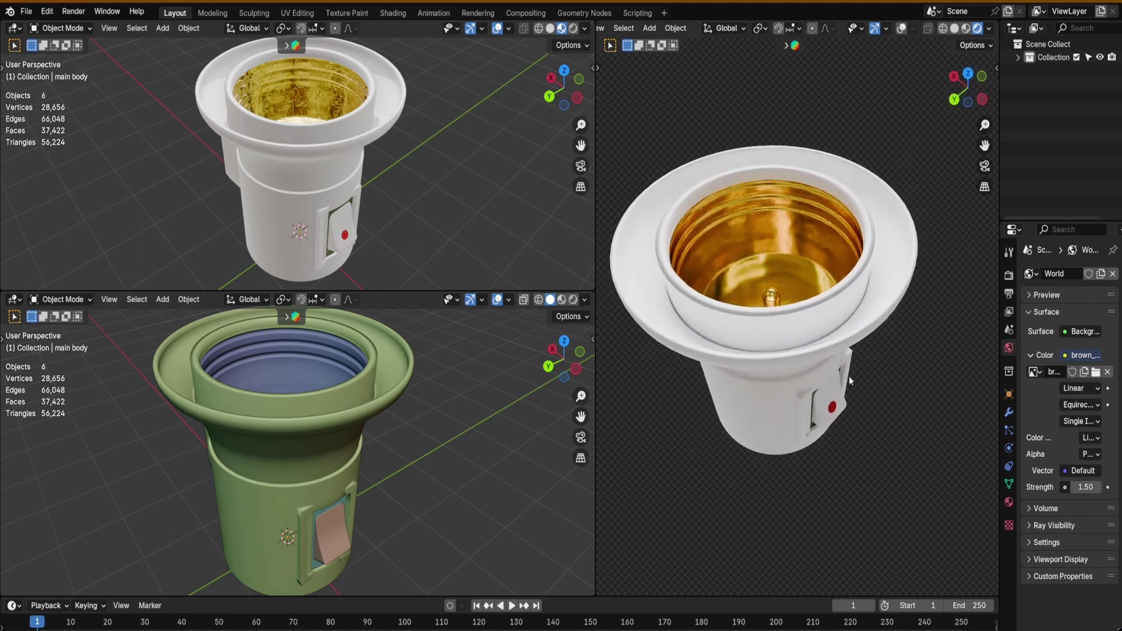
middle_click_drag(835, 417, 831, 394)
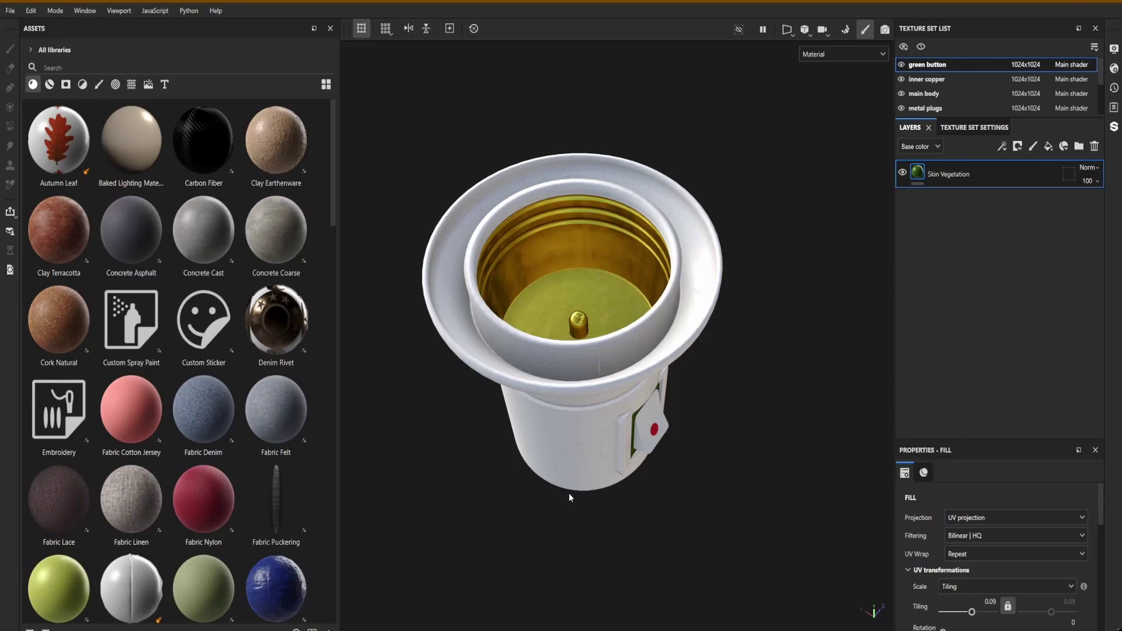
left_click_drag(569, 497, 641, 459, "alt")
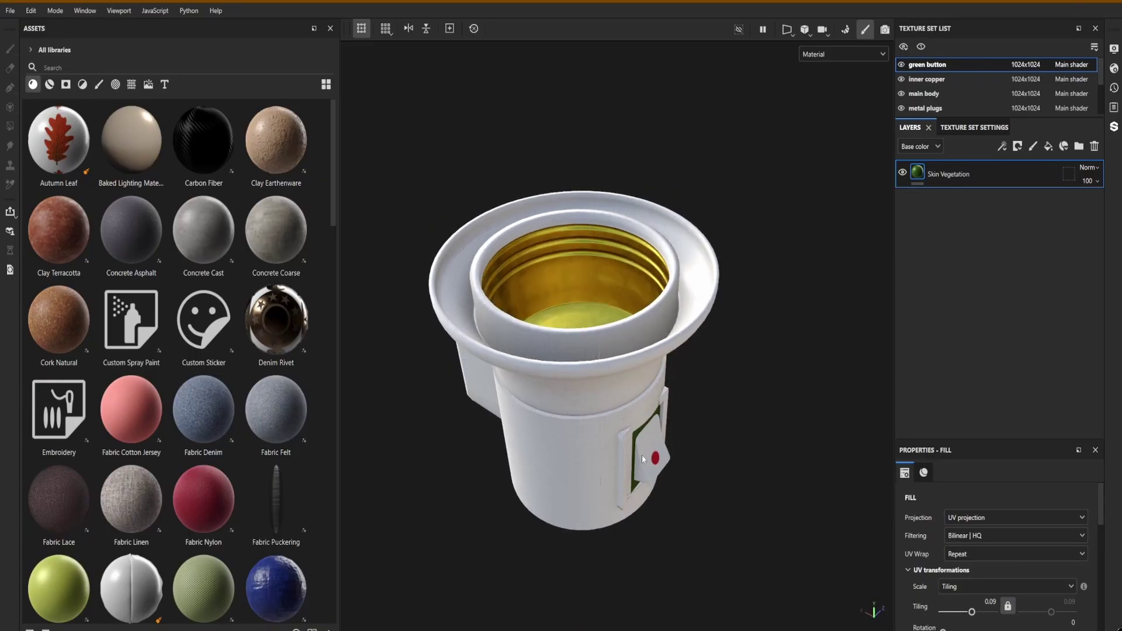
left_click(10, 11)
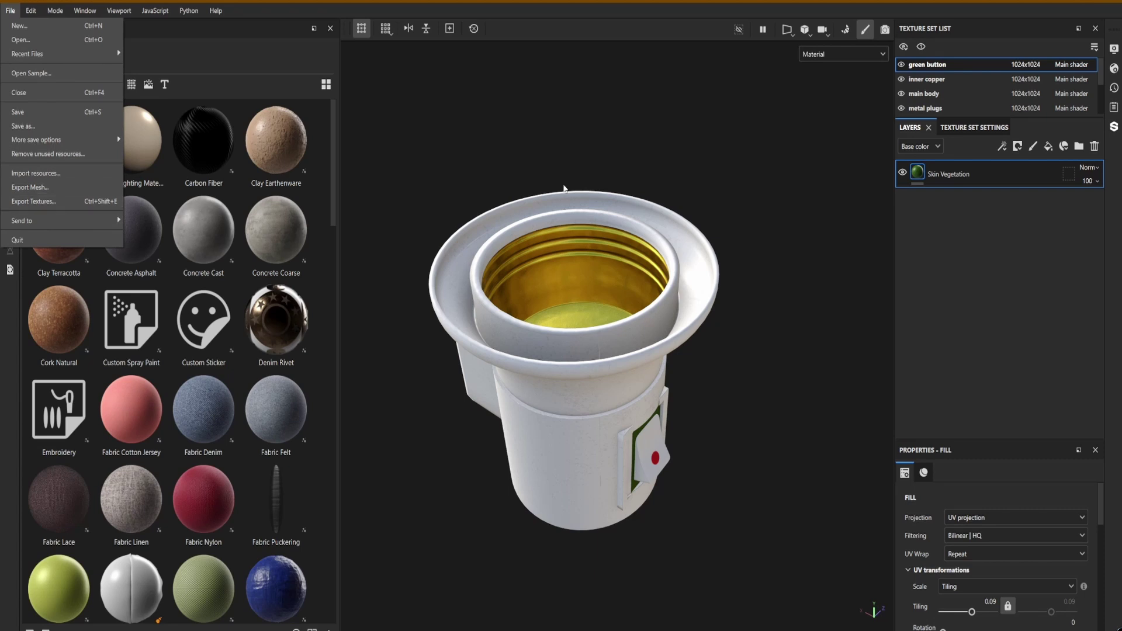
left_click_drag(700, 507, 640, 482, "alt")
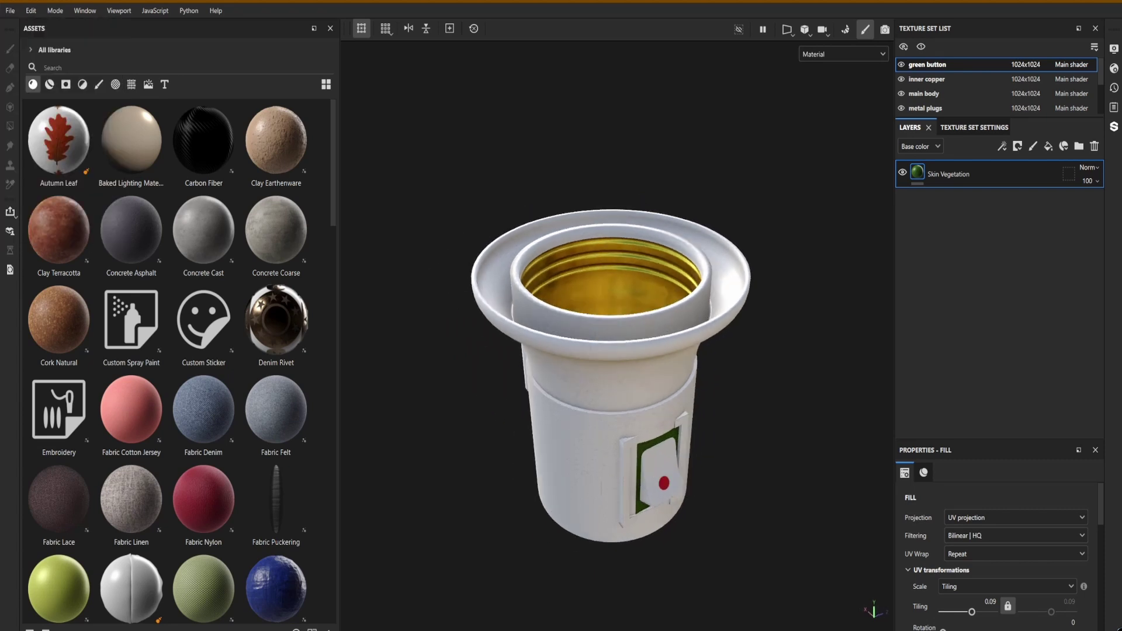
left_click_drag(465, 484, 499, 496, "alt")
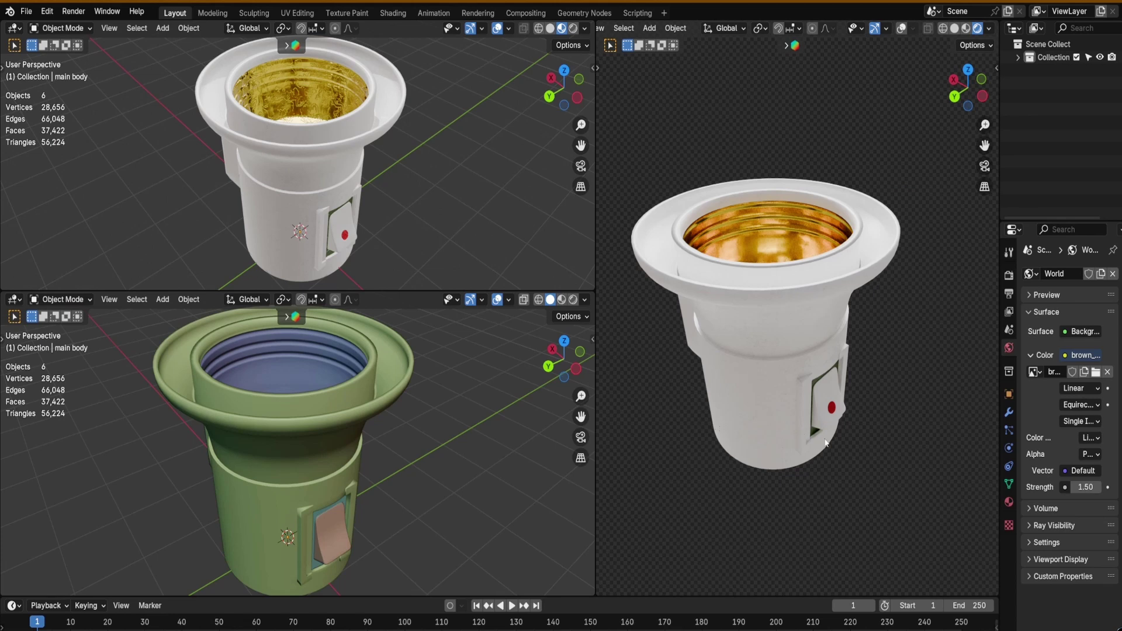
mouse_move(825, 440)
middle_mouse_down()
mouse_move(818, 453)
mouse_move(831, 456)
middle_mouse_up()
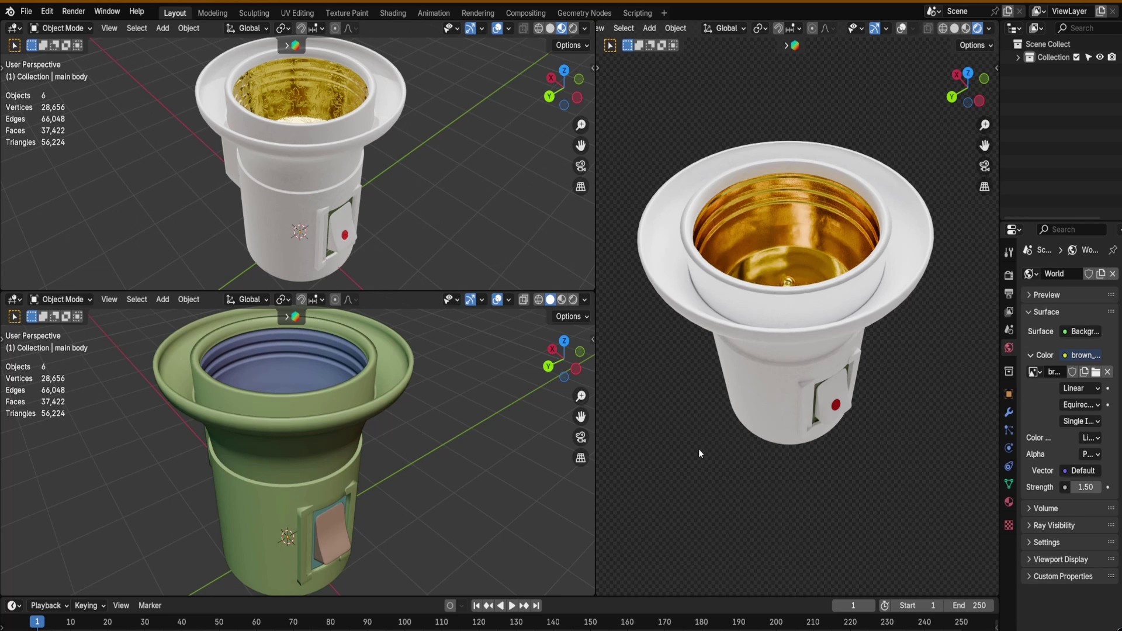
middle_click_drag(718, 380, 768, 332)
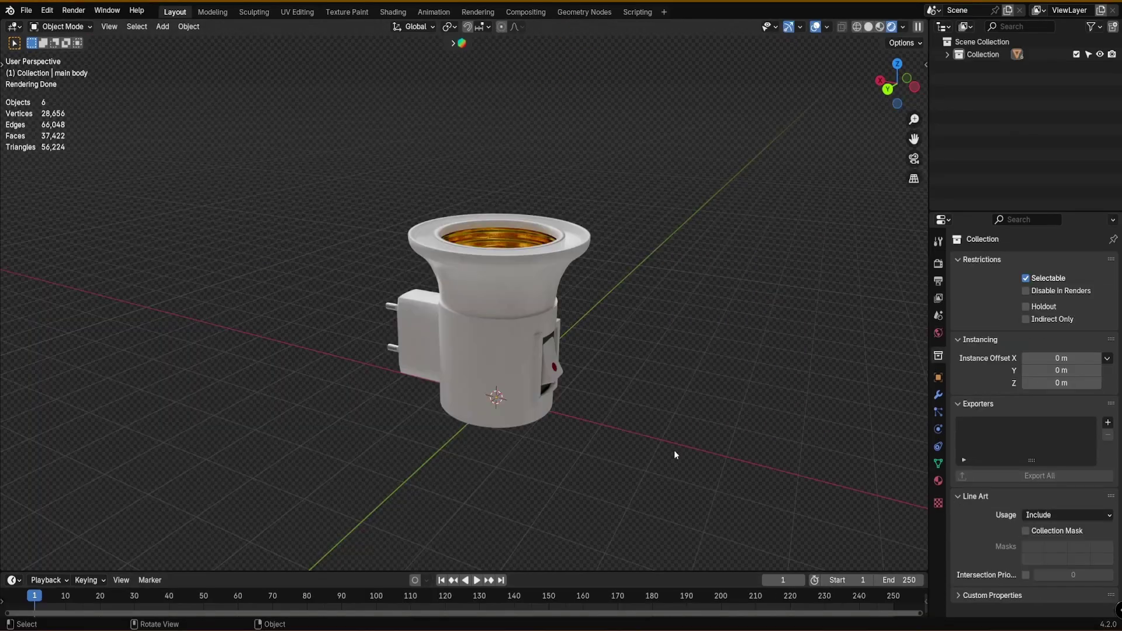
middle_click_drag(669, 445, 455, 447)
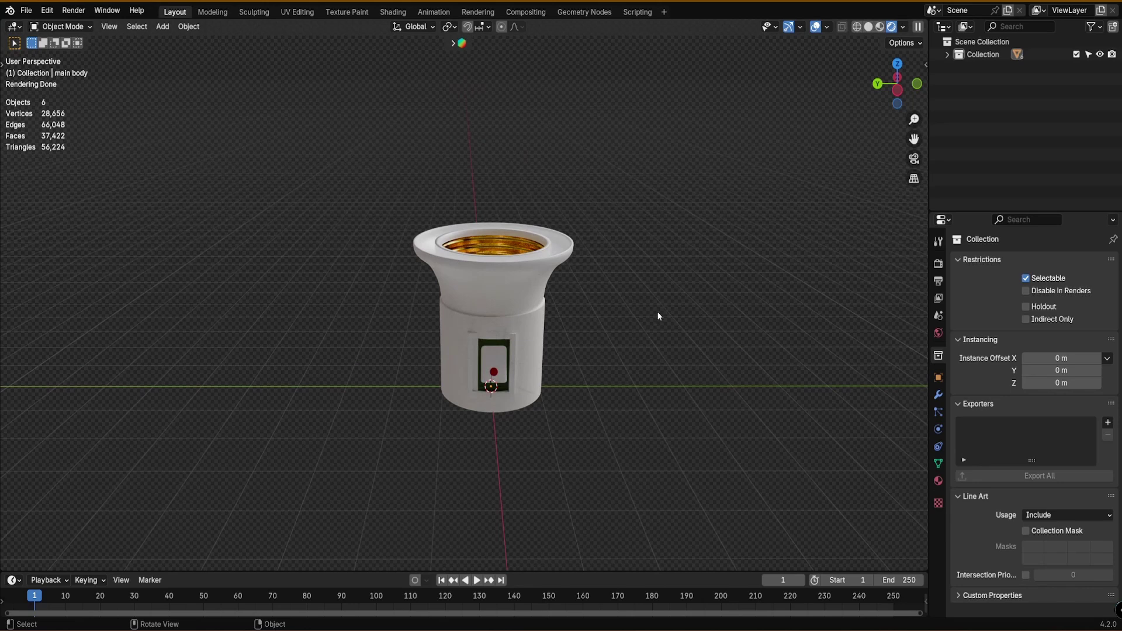
- Switch to solid shading and the left orthographic view, and move all lamp holder parts well away from the world origin
left_click(868, 27)
left_click(897, 90)
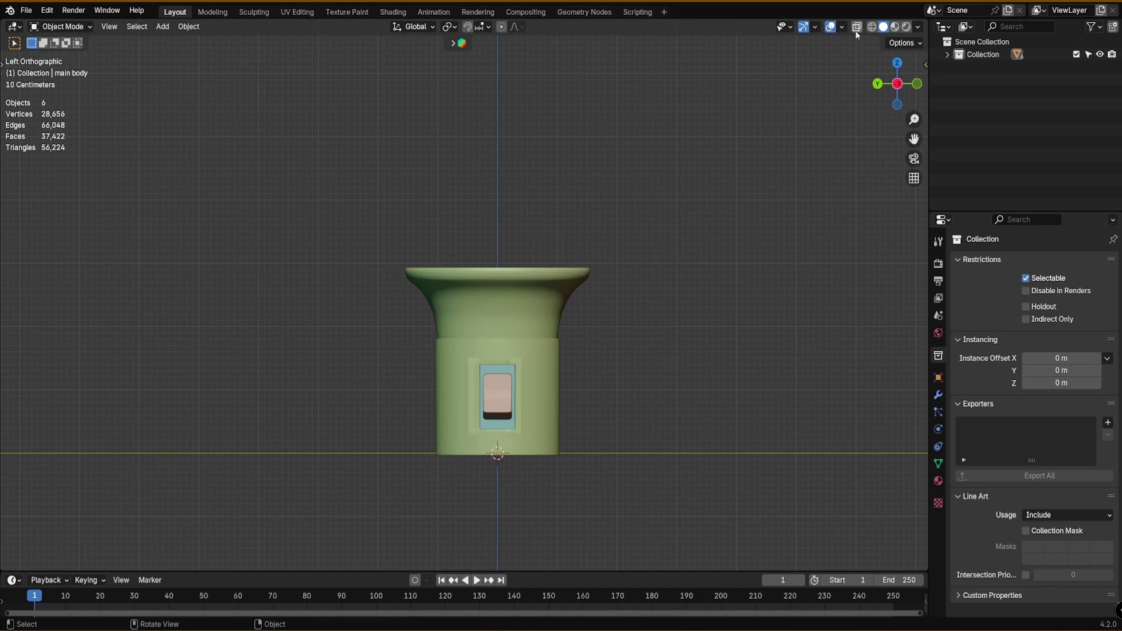
key("a")
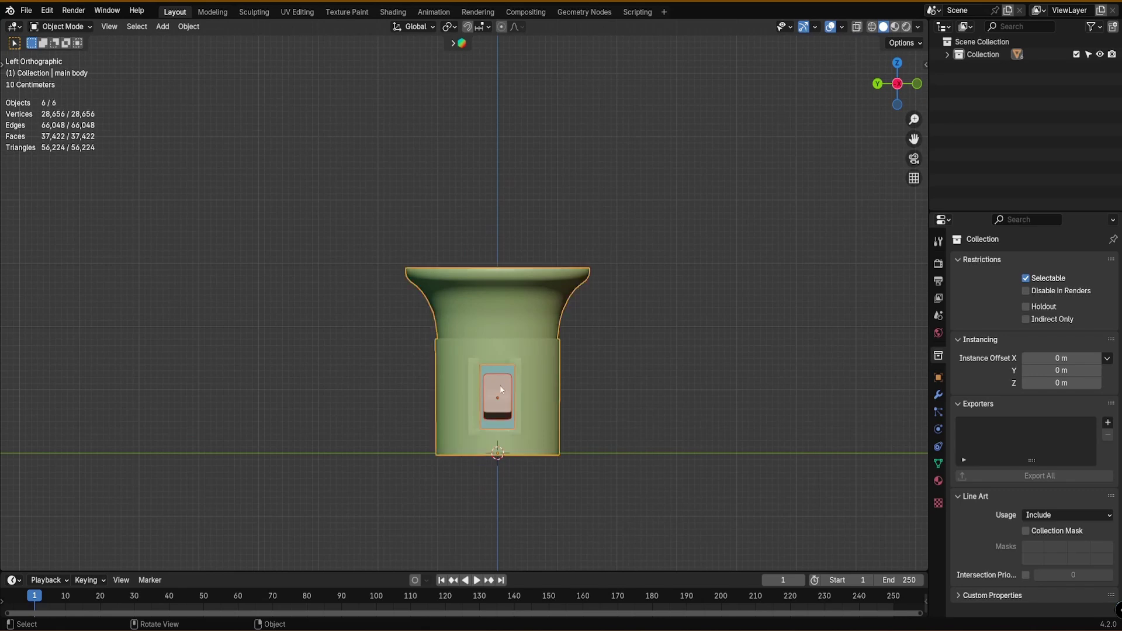
scroll(513, 391, "down", 8)
left_click_drag(513, 392, 309, 154)
scroll(499, 402, "up", 8)
left_click(527, 391)
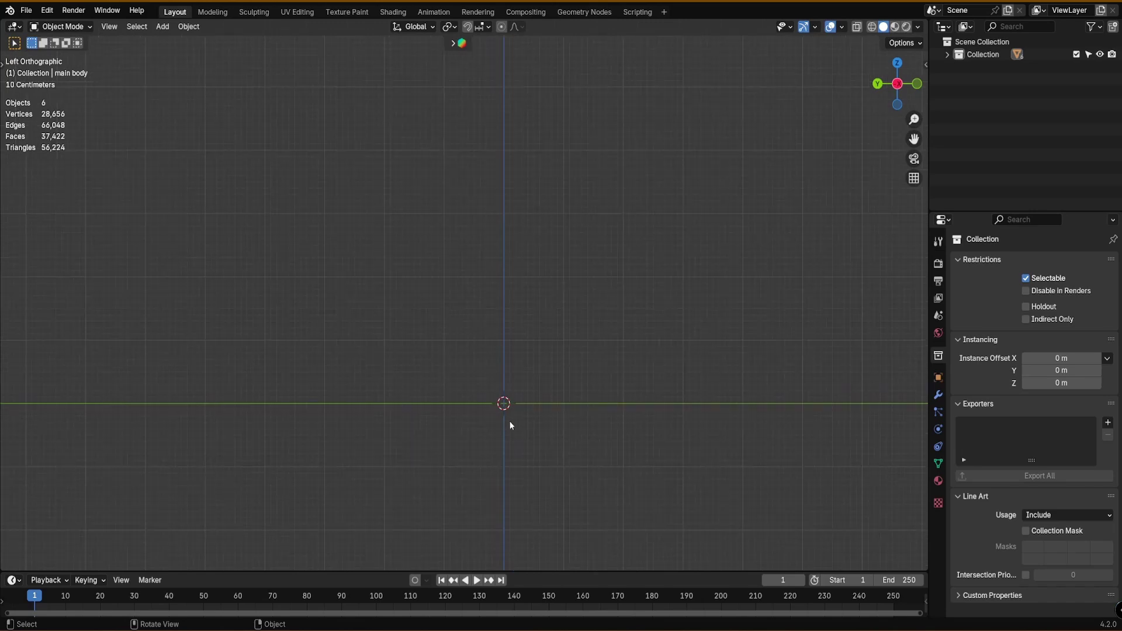
key("f")
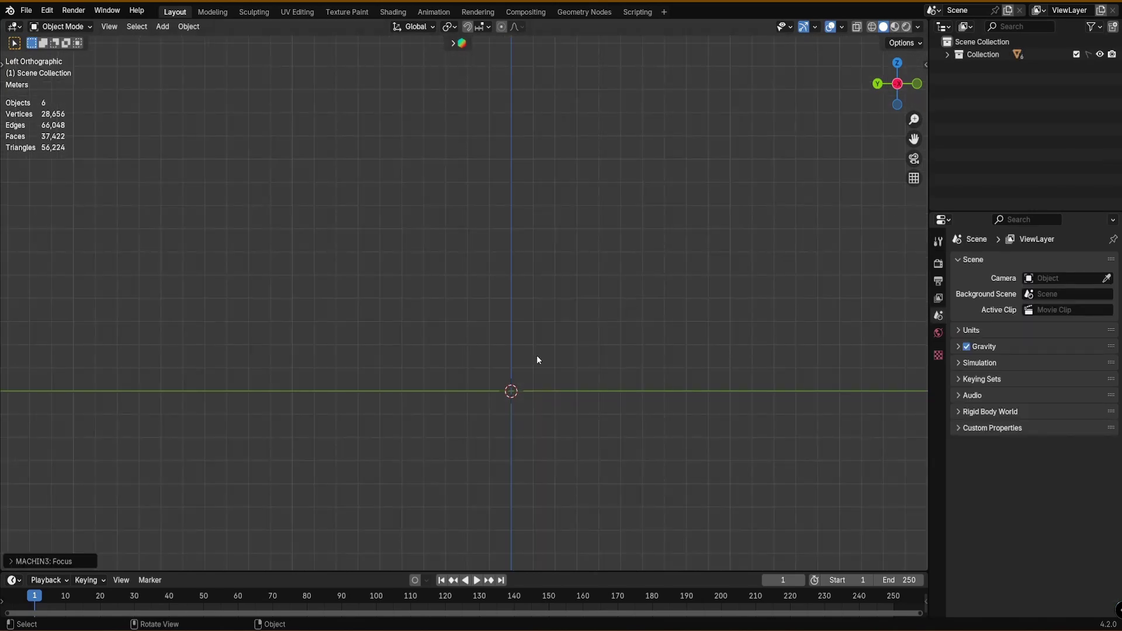
scroll(536, 392, "up", 5)
middle_click_drag(449, 399, 468, 391, "shift")
scroll(491, 386, "up", 5)
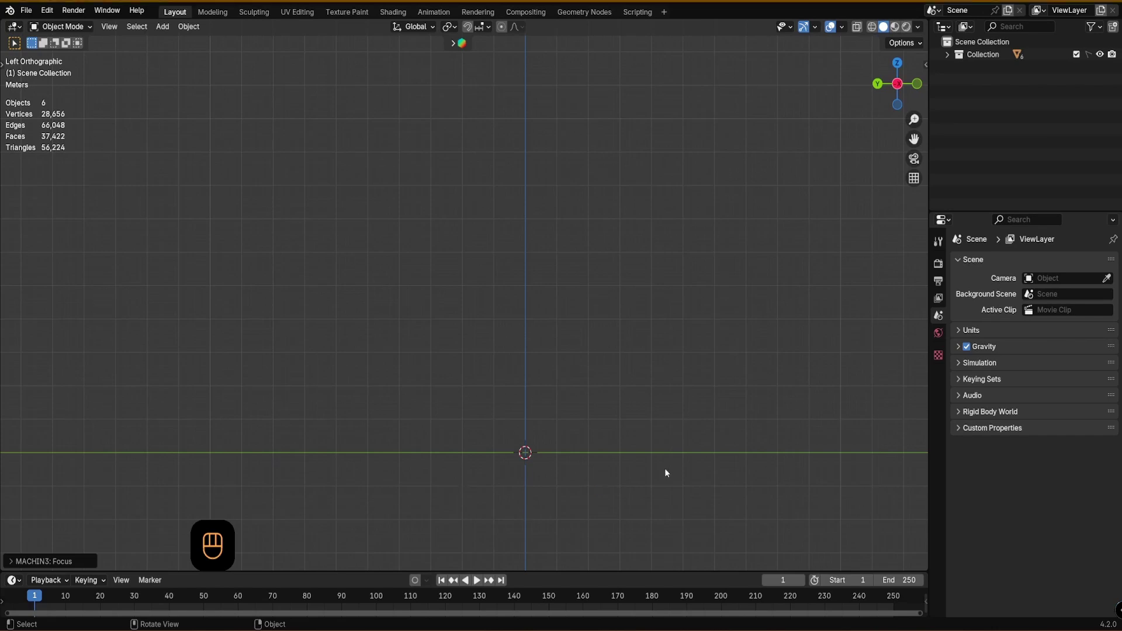
key("g")
key("h")
key("g")
key("g")
key("g")
key("h")
key("g")
key("g")
key("f")
key("f")
key("n")
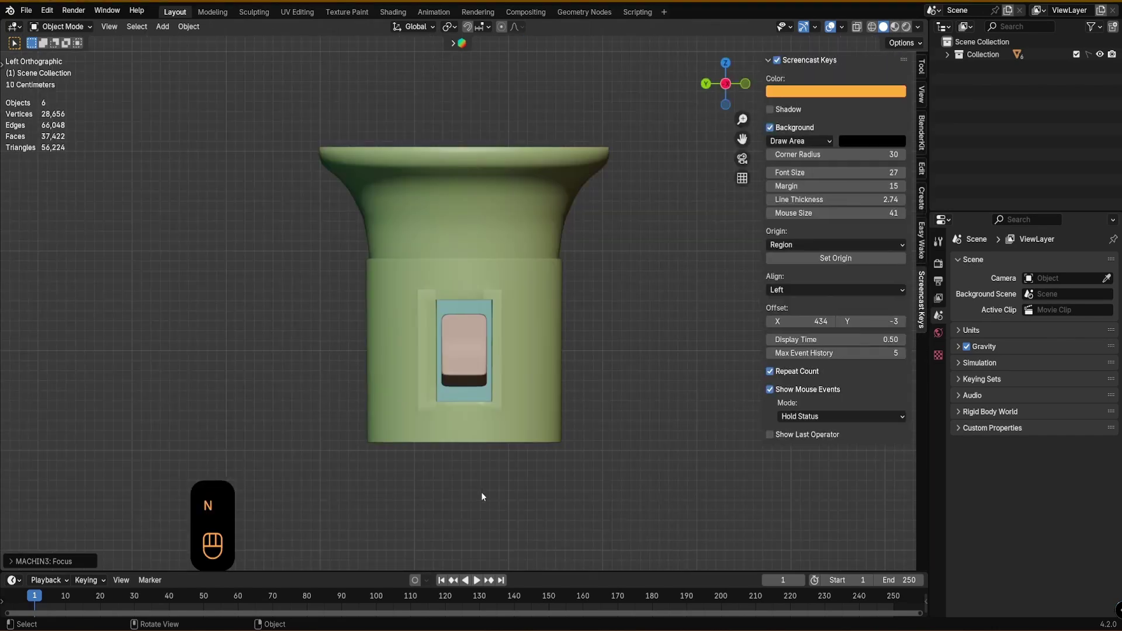
key("n")
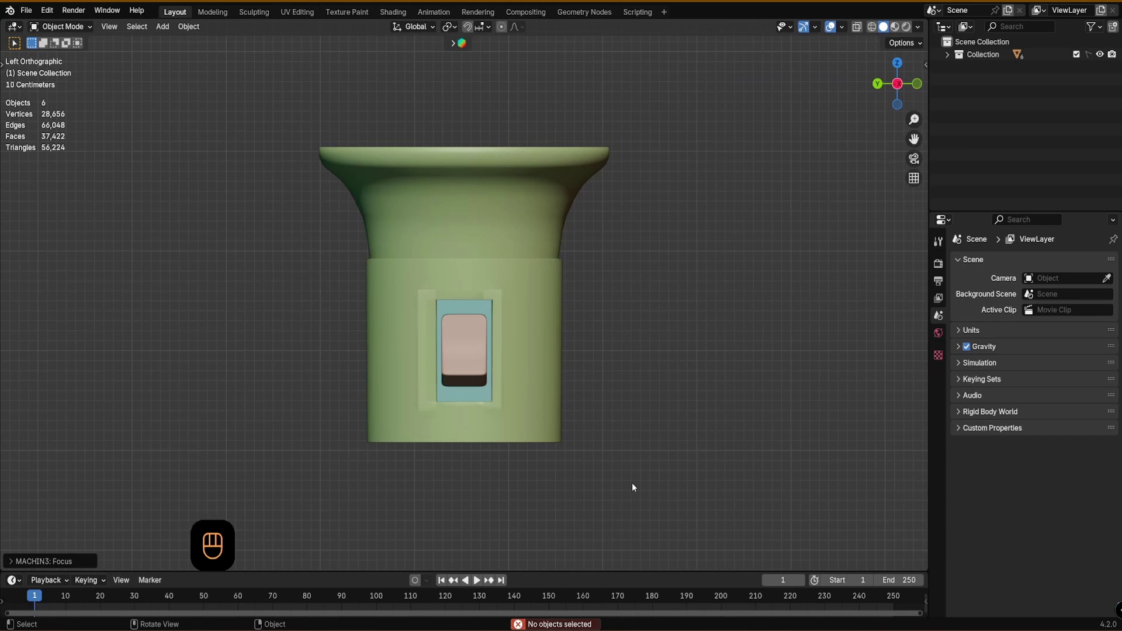
- Add a mesh circle with 64 vertices at the world origin
scroll(632, 485, "down", 6)
left_click_drag(664, 491, 408, 278, "alt+shift")
scroll(642, 403, "down", 4)
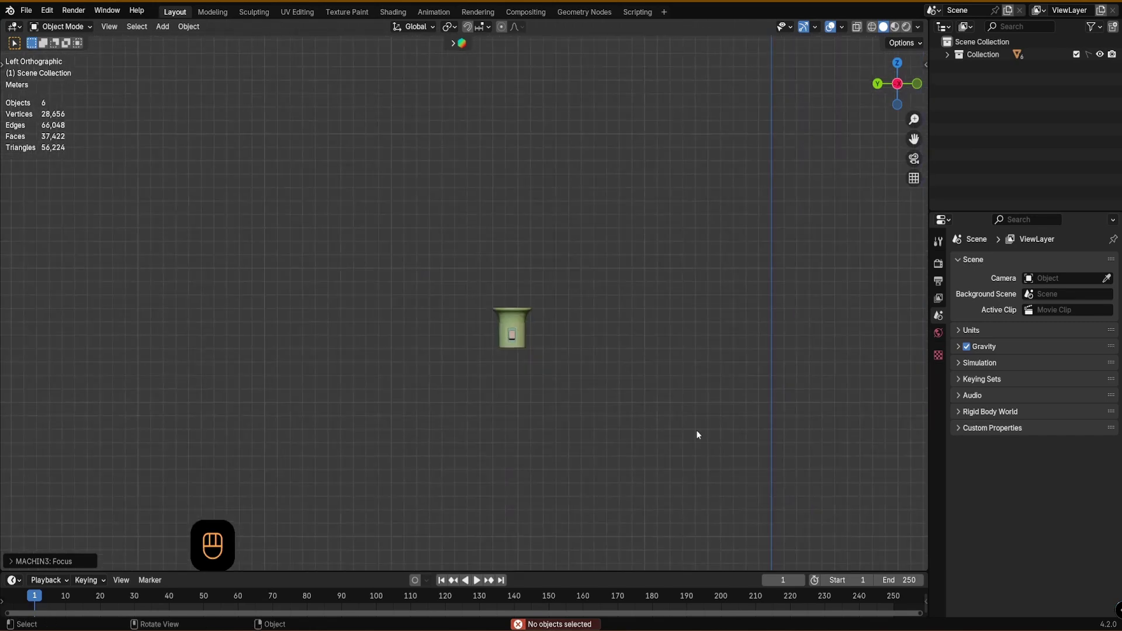
left_click_drag(696, 433, 523, 325, "alt+shift")
scroll(578, 447, "up", 8)
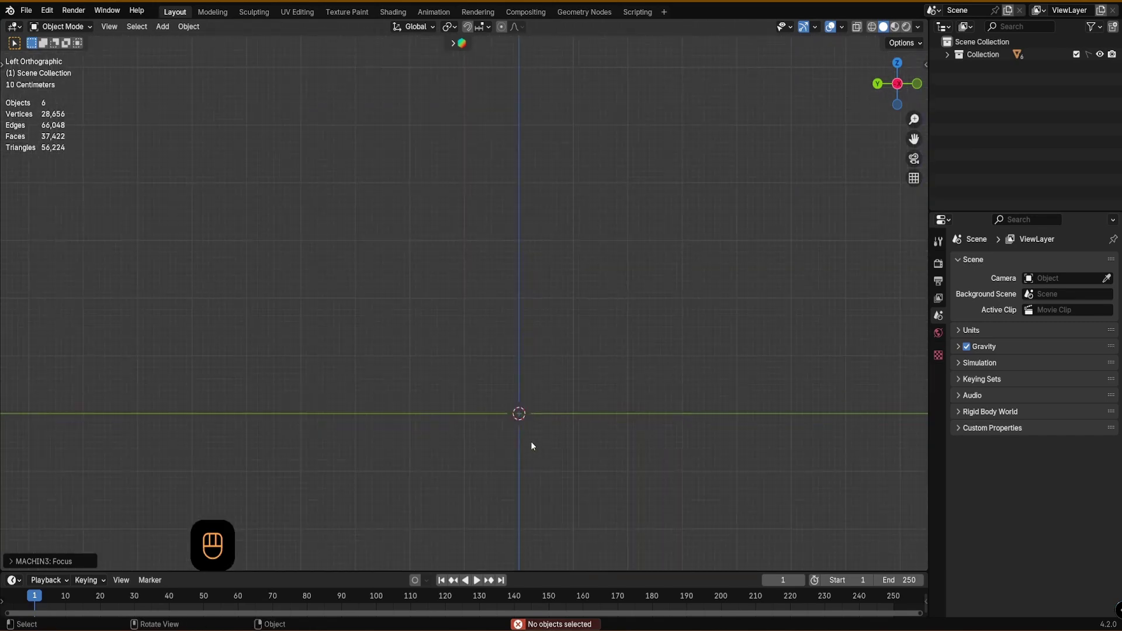
left_click_drag(514, 432, 519, 449, "alt+shift")
key("shift+a")
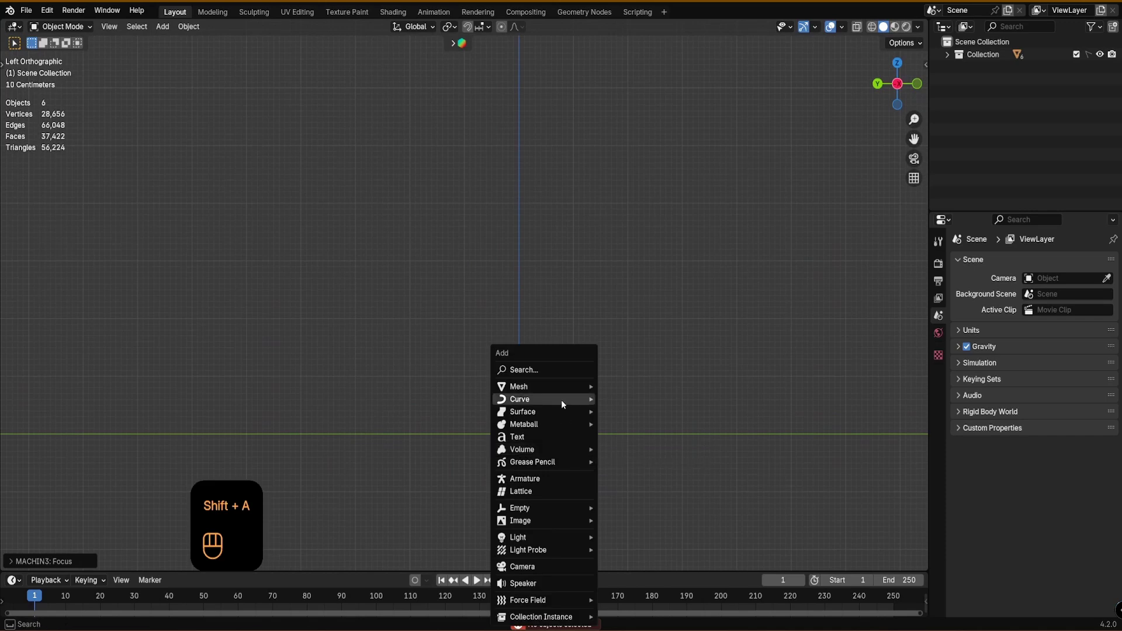
mouse_move(560, 388)
left_click(625, 424)
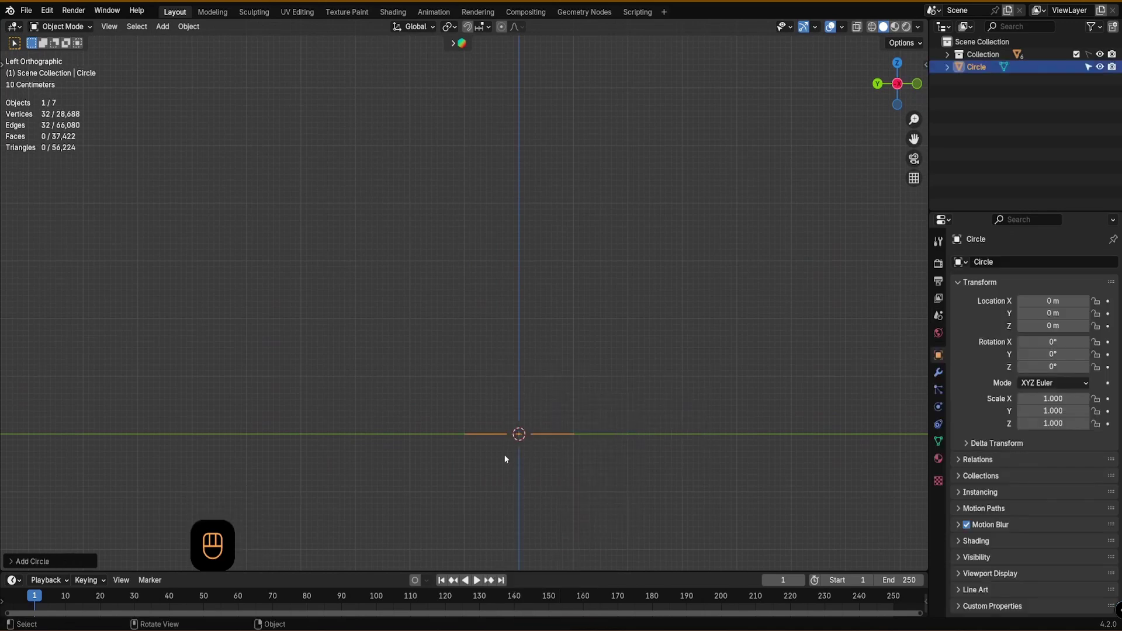
left_click(17, 562)
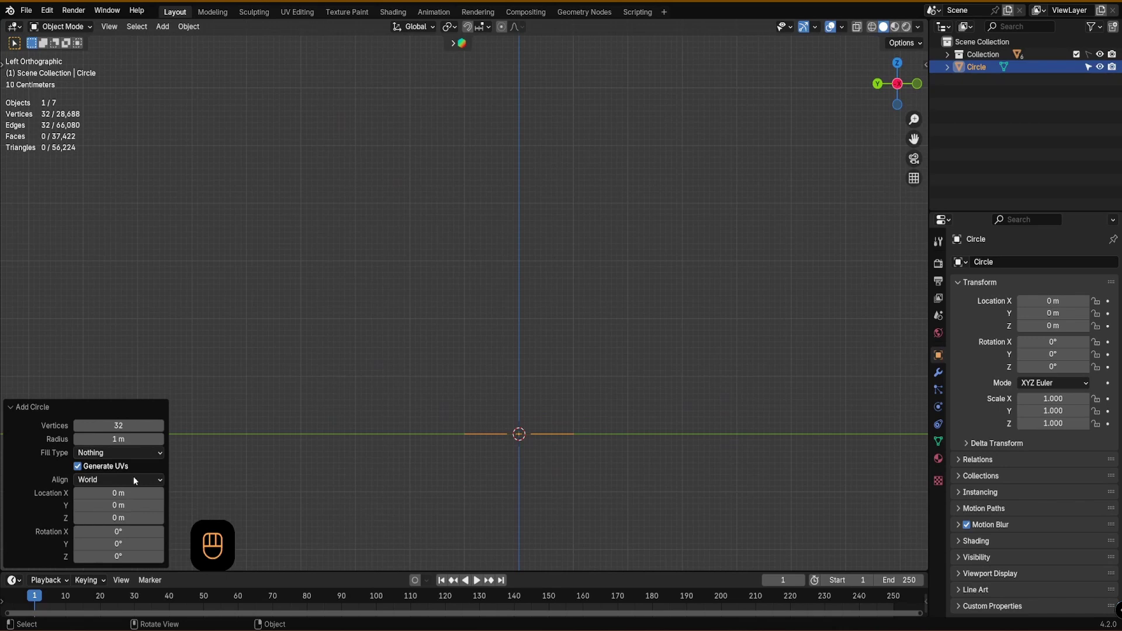
left_click(139, 426)
type("64")
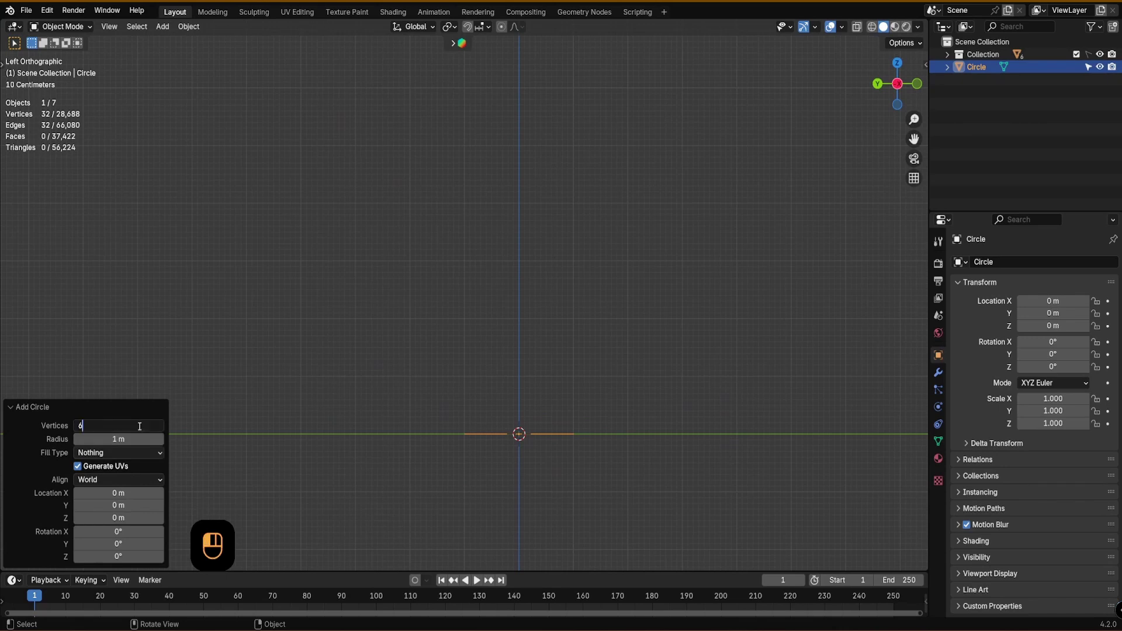
key("Return")
- Move the circle into a new collection named col.2
middle_click_drag(438, 458, 524, 472)
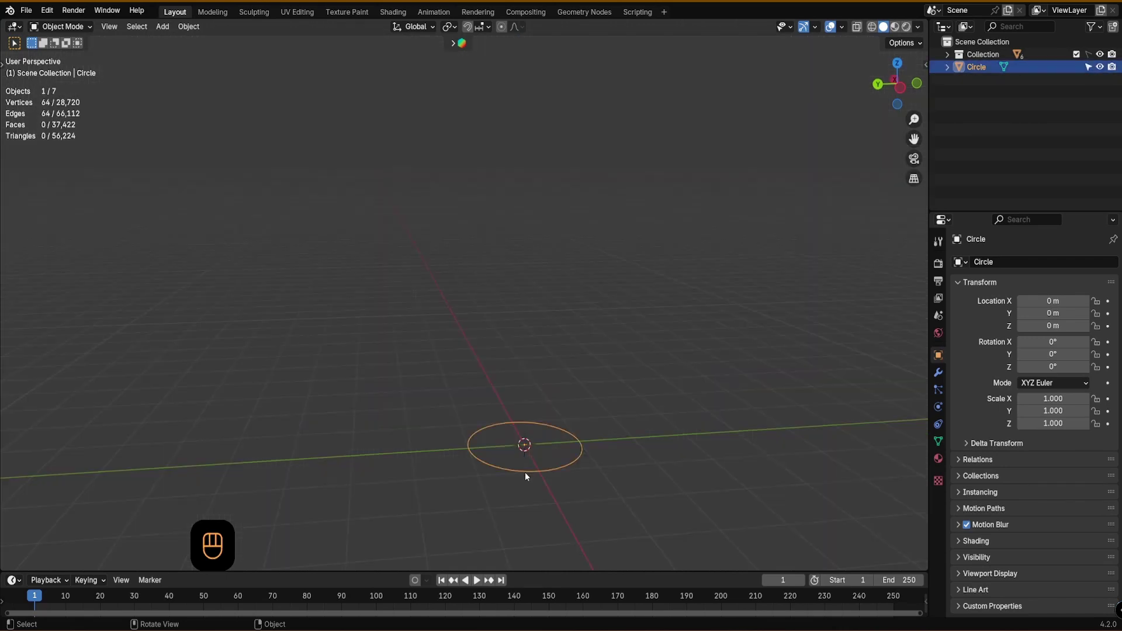
key("m")
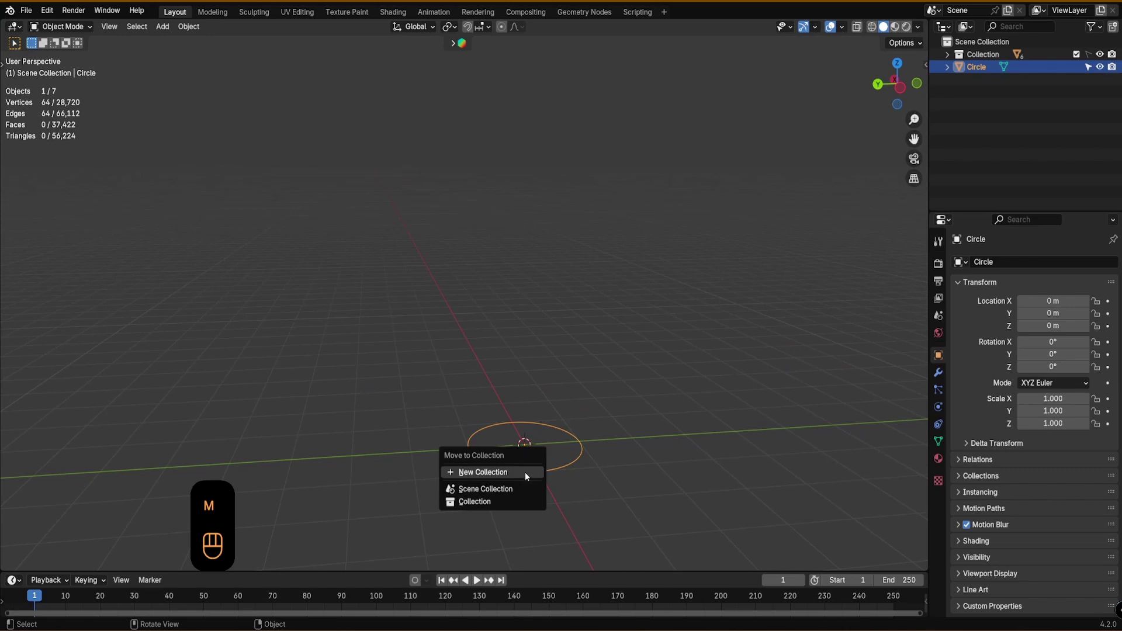
left_click(525, 472)
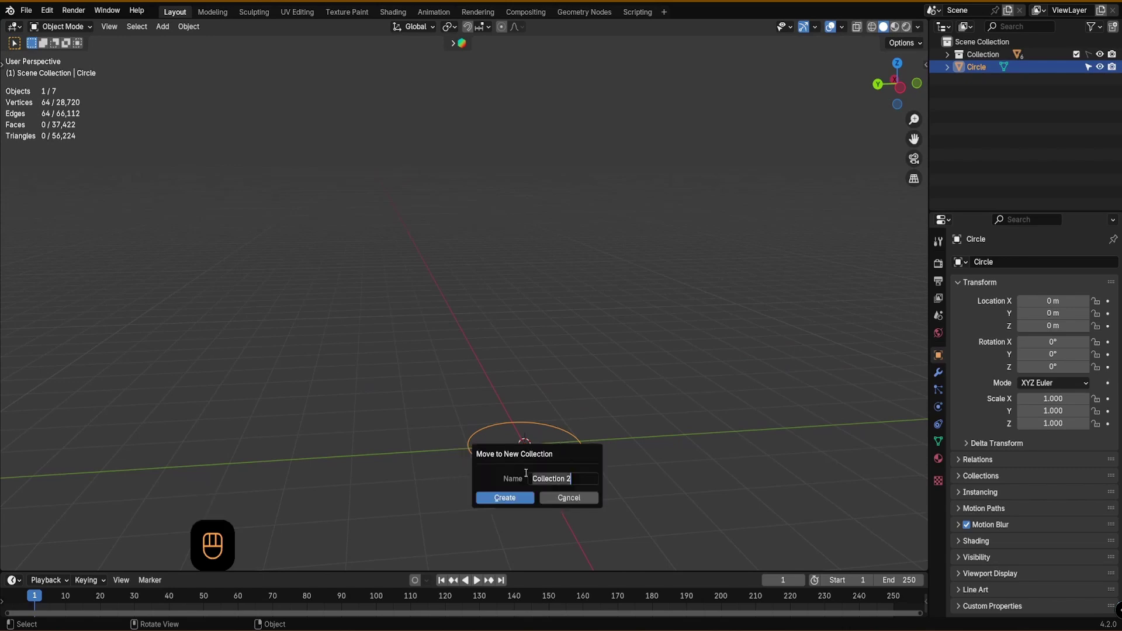
type("col.2")
key("Return")
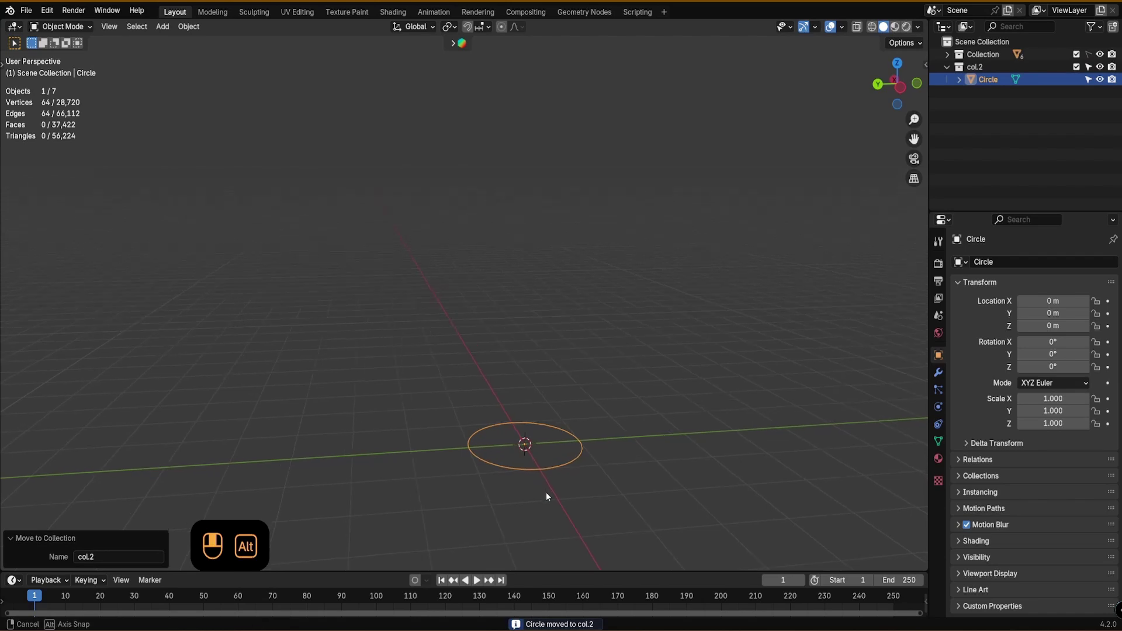
- Enter Edit Mode on the circle and try to extrude it
mouse_move(545, 492)
middle_mouse_down()
mouse_move(528, 488)
mouse_move(557, 479)
middle_mouse_up()
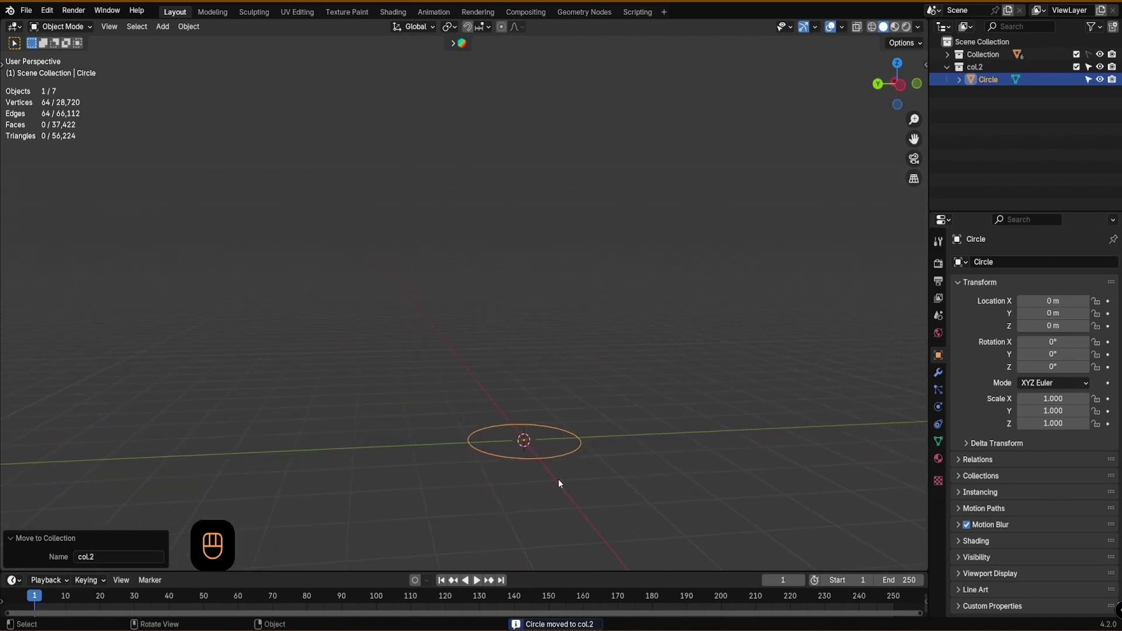
key("e")
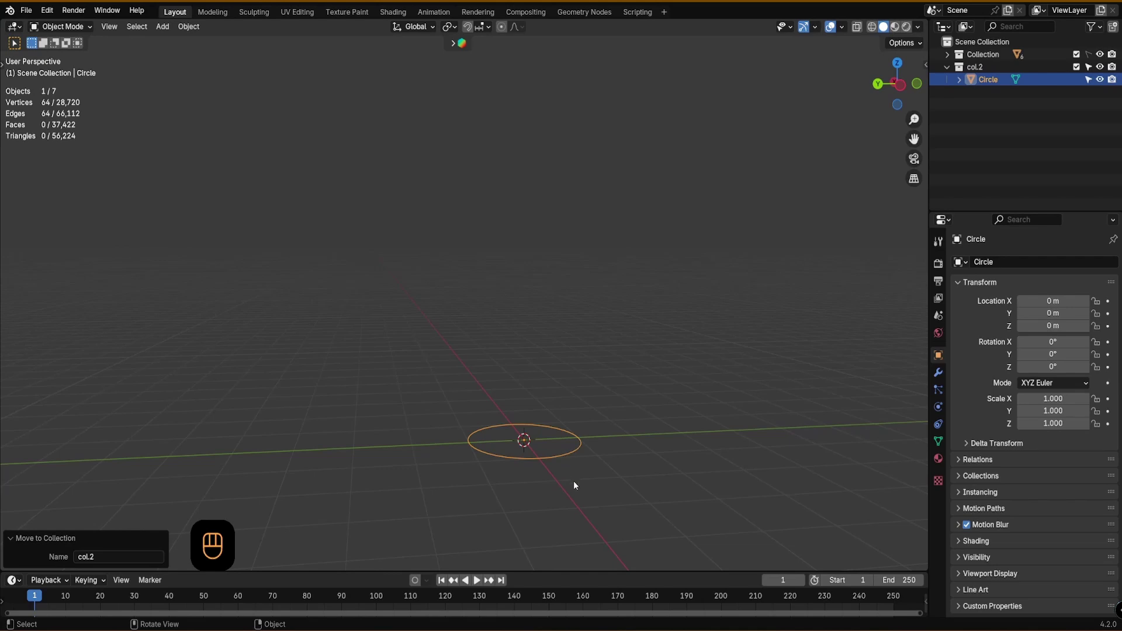
left_click(516, 472)
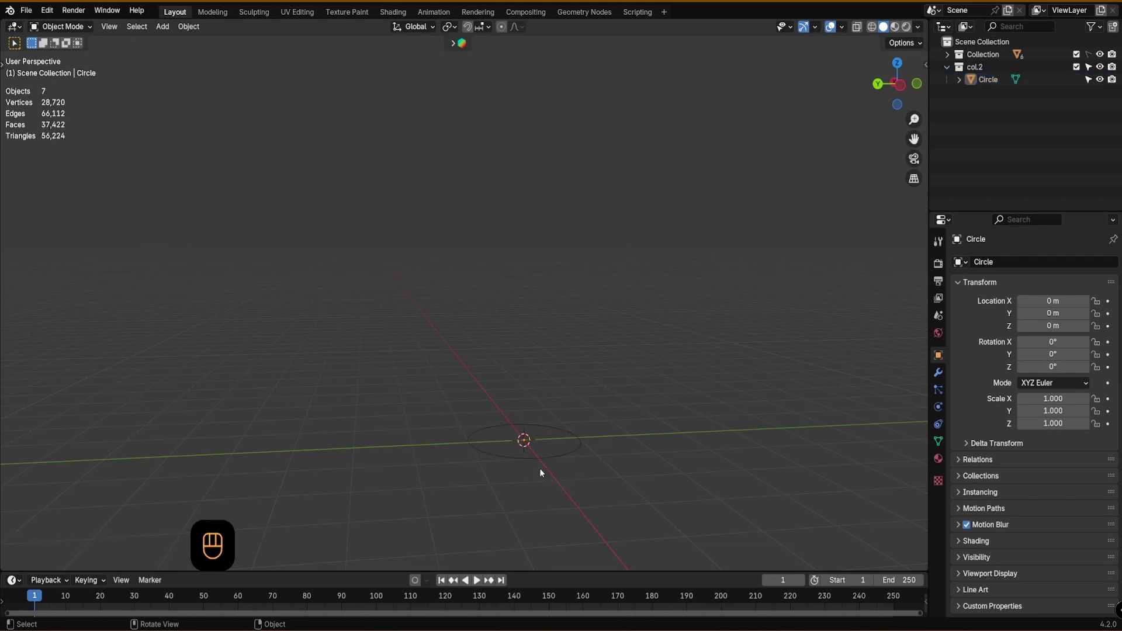
left_click(535, 456)
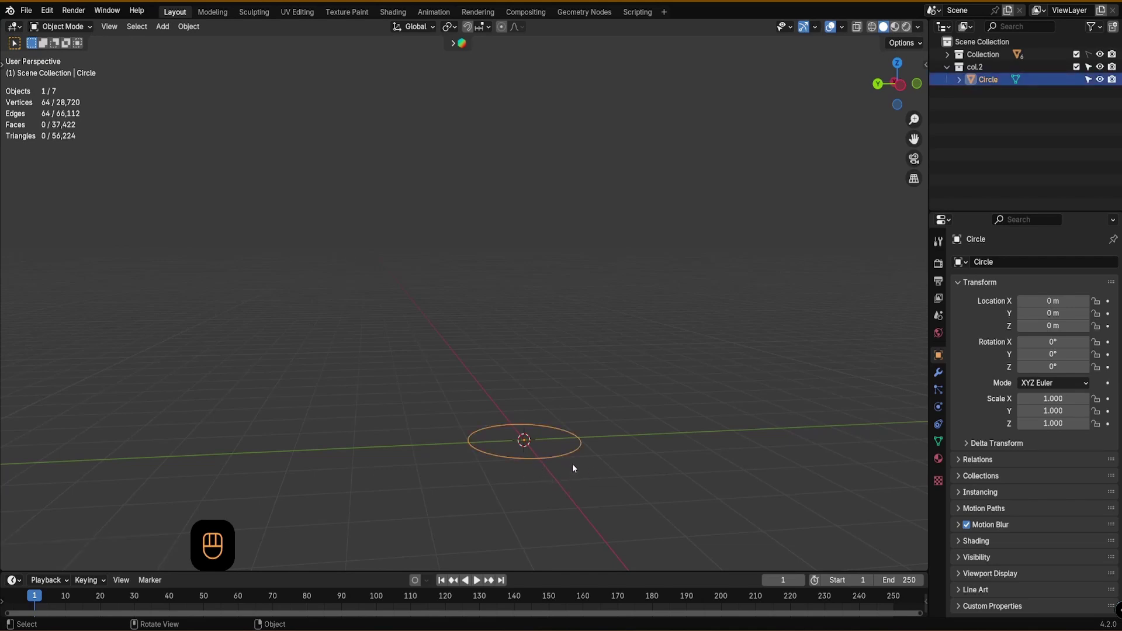
key("Tab")
left_click(570, 391)
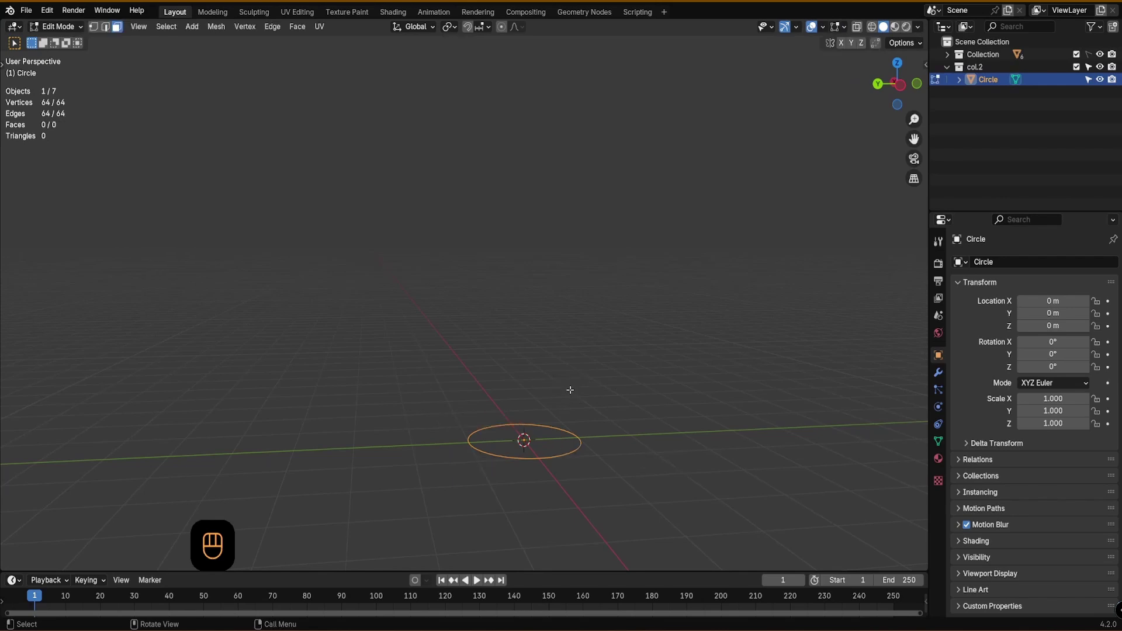
key("e")
right_click(576, 412)
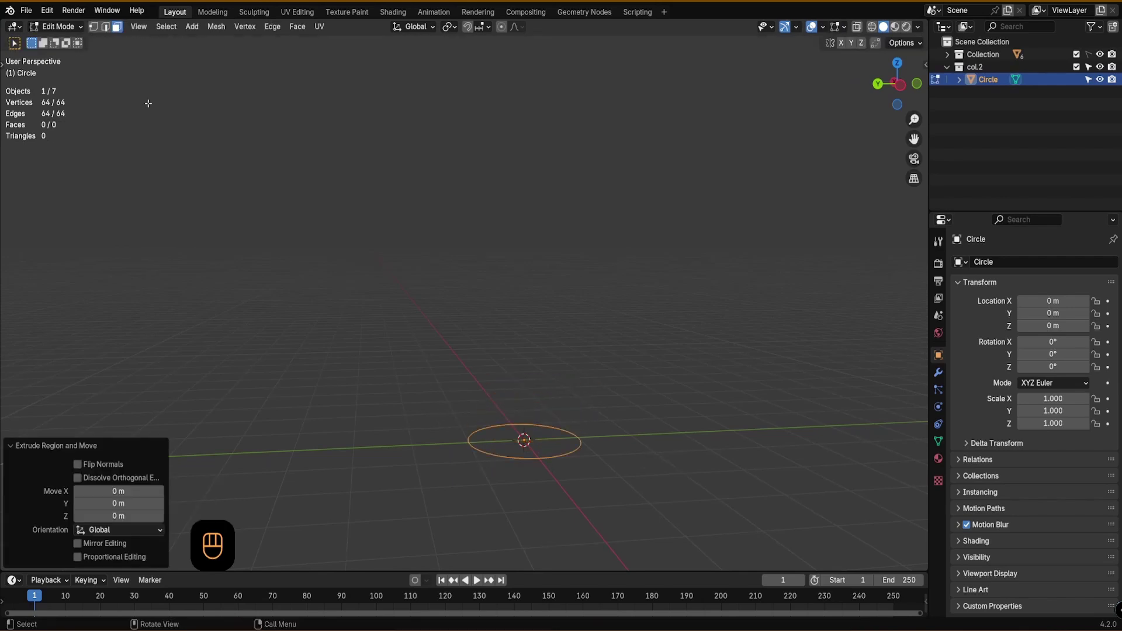
- In edge select mode, fill the circle with a face and extrude it about 1.85 m upward
left_click(106, 27)
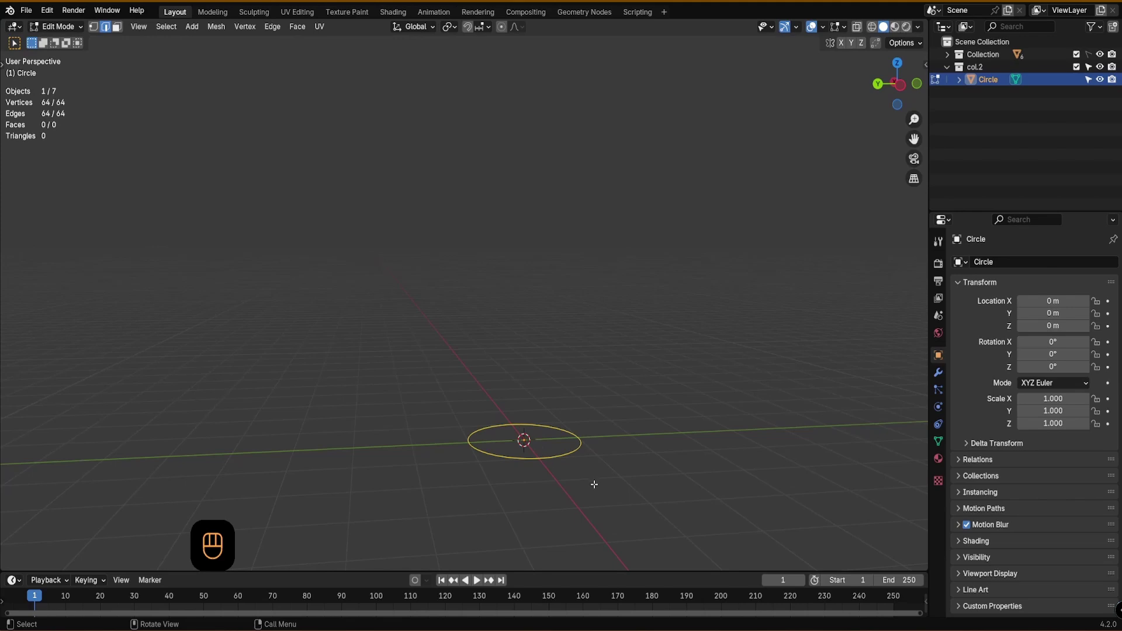
mouse_move(563, 469)
middle_mouse_down("alt")
mouse_move(580, 457)
mouse_move(573, 468)
middle_mouse_up("alt")
key("f")
key("e")
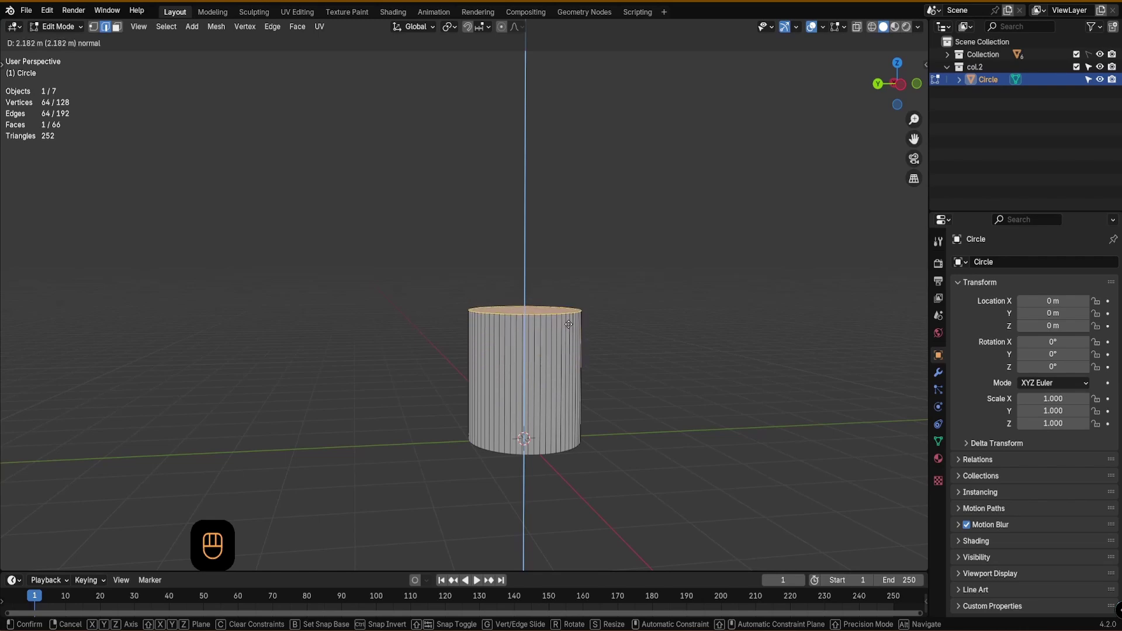
left_click(568, 344)
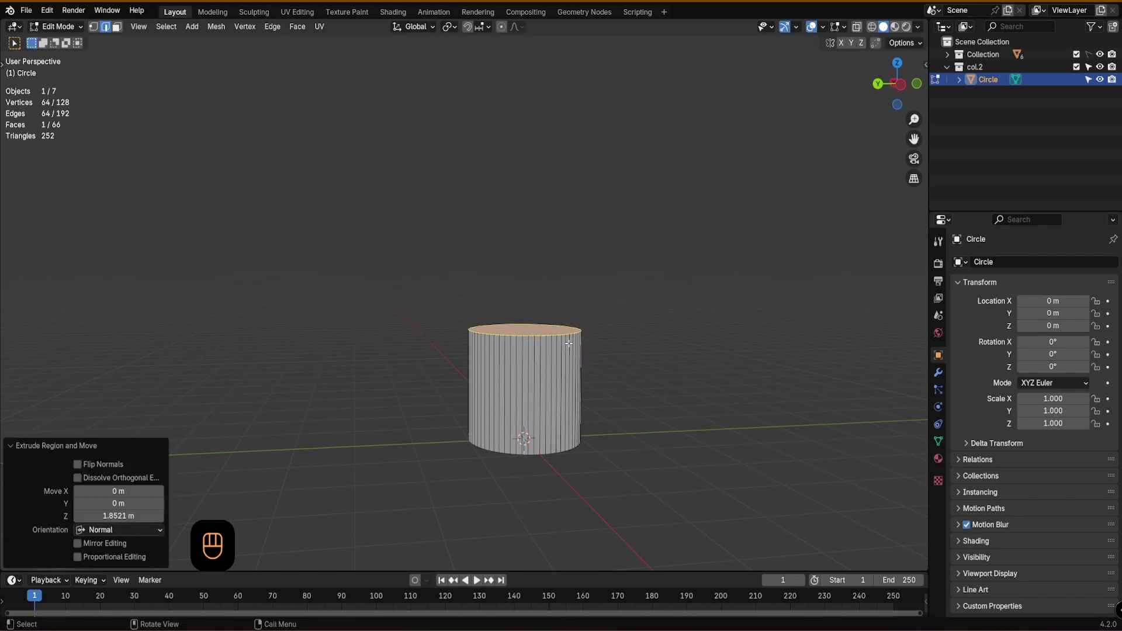
- From the right orthographic view, extrude the cylinder's top face about 1.15 m upward and scale it by about 1.73 into a flared rim
left_click(893, 84)
middle_click_drag(377, 460, 516, 485, "shift")
scroll(518, 461, "up", 2)
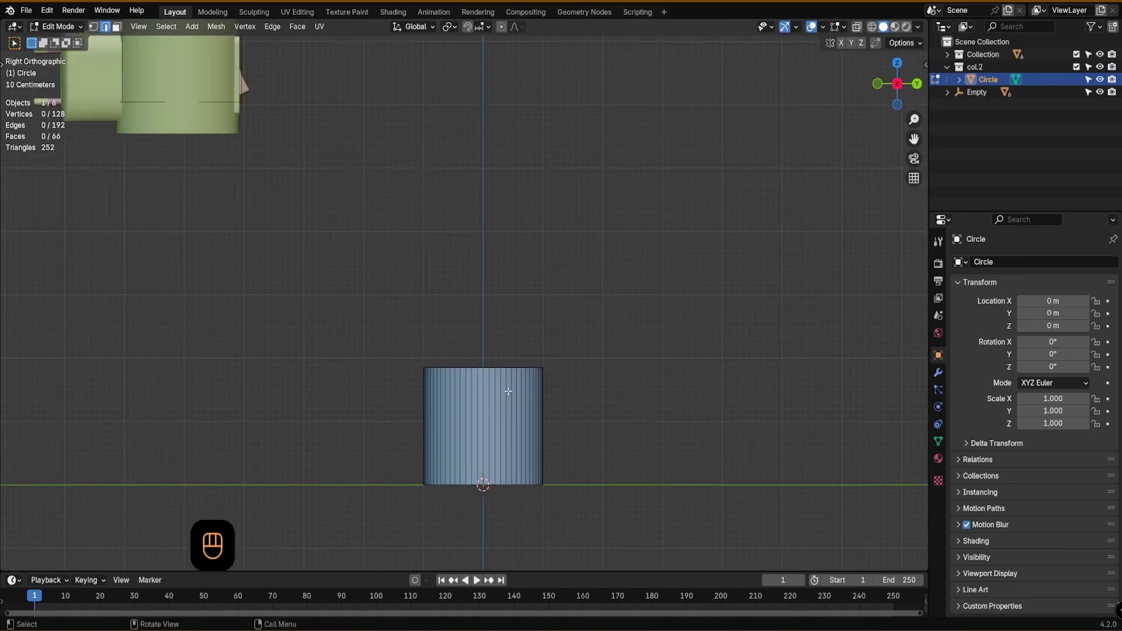
scroll(509, 391, "down", 2)
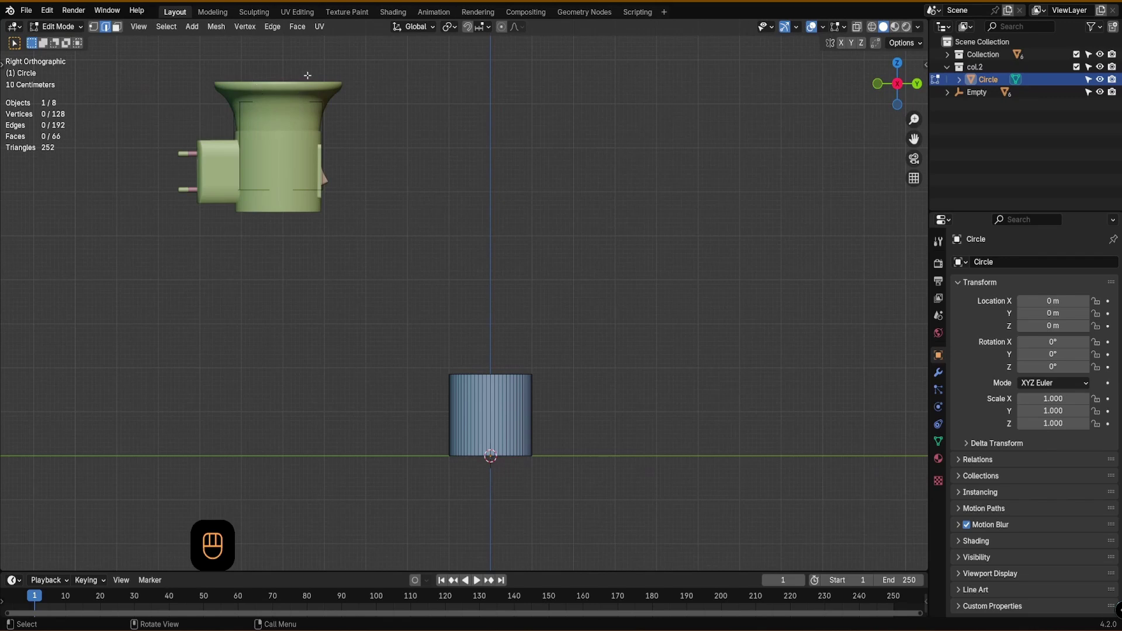
middle_click_drag(503, 267, 485, 399)
left_click(480, 378, "alt")
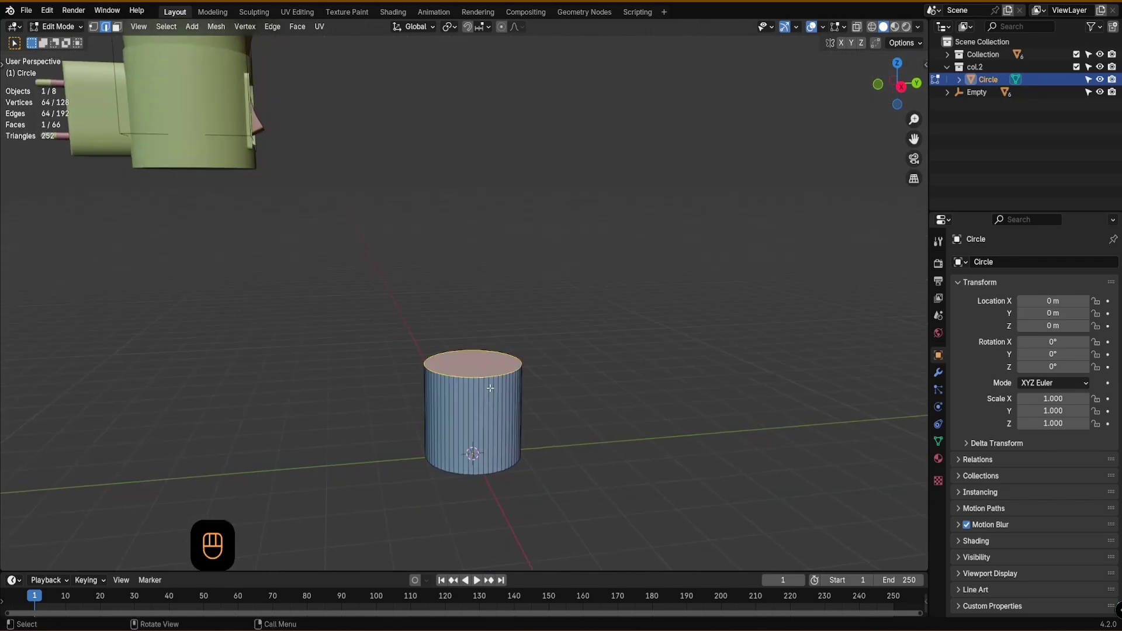
scroll(493, 400, "down", 3)
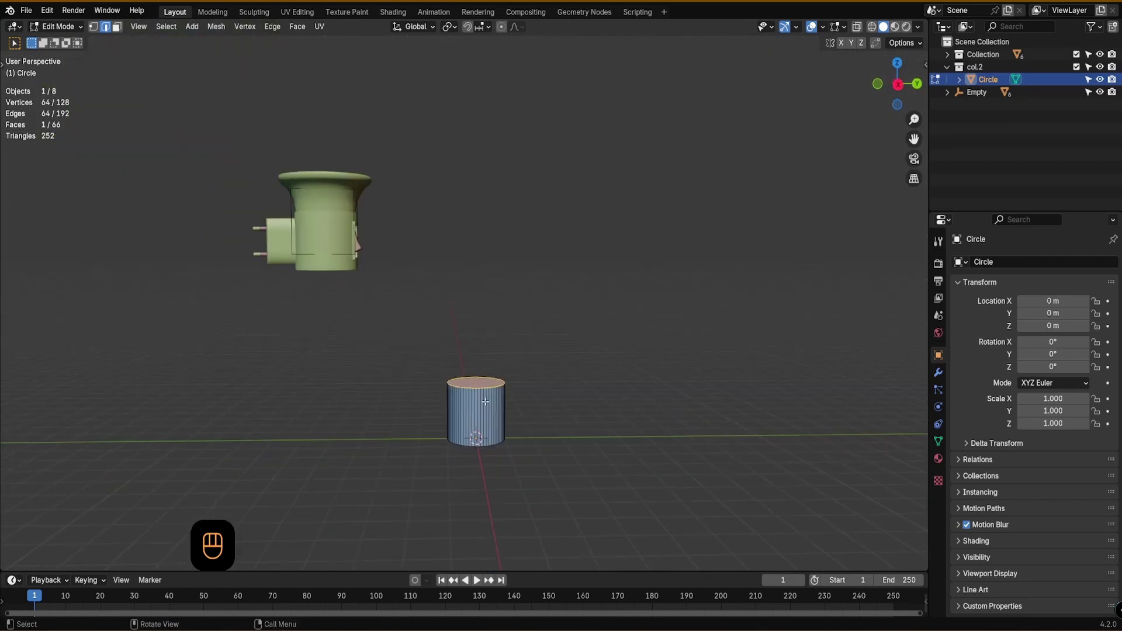
left_click(898, 84)
middle_click_drag(469, 358, 445, 386, "shift")
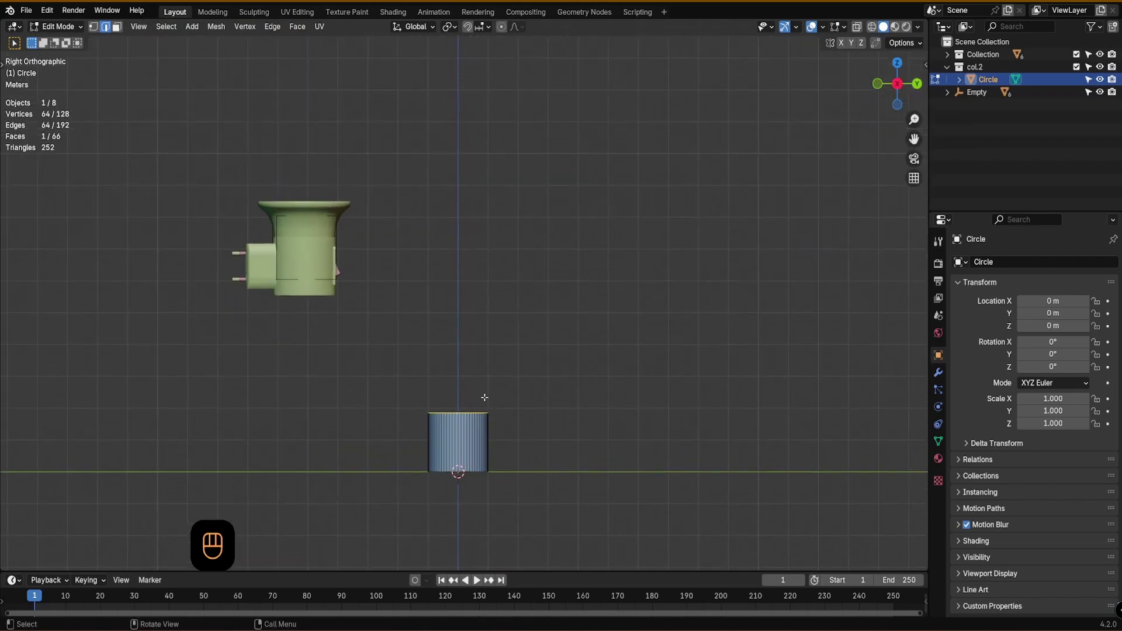
key("s")
key("Escape")
key("e")
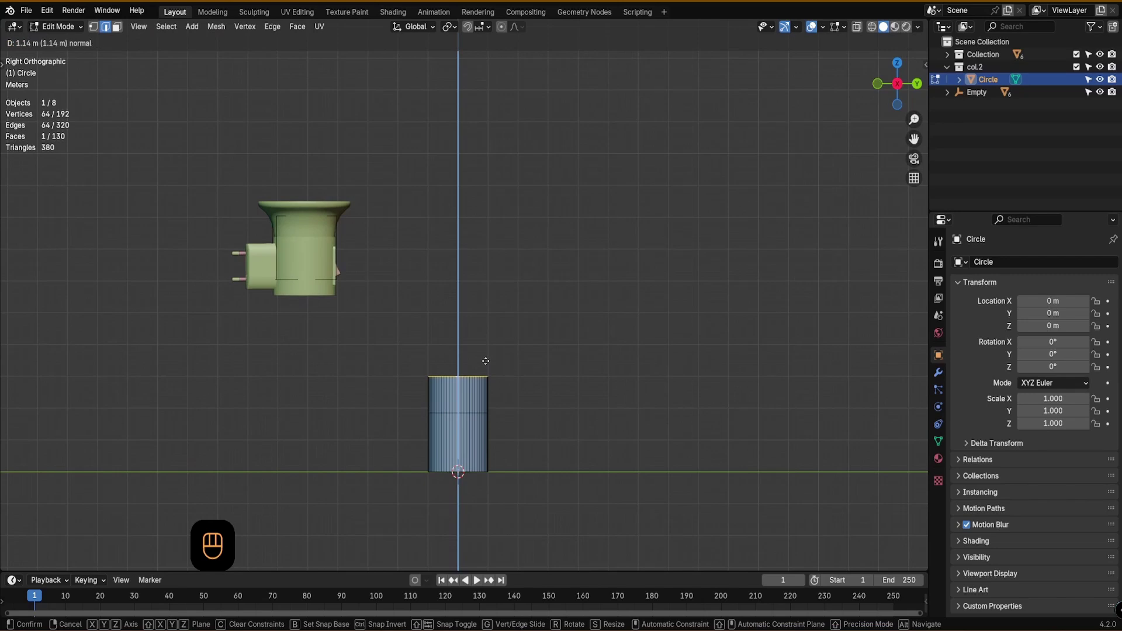
left_click(463, 371)
key("s")
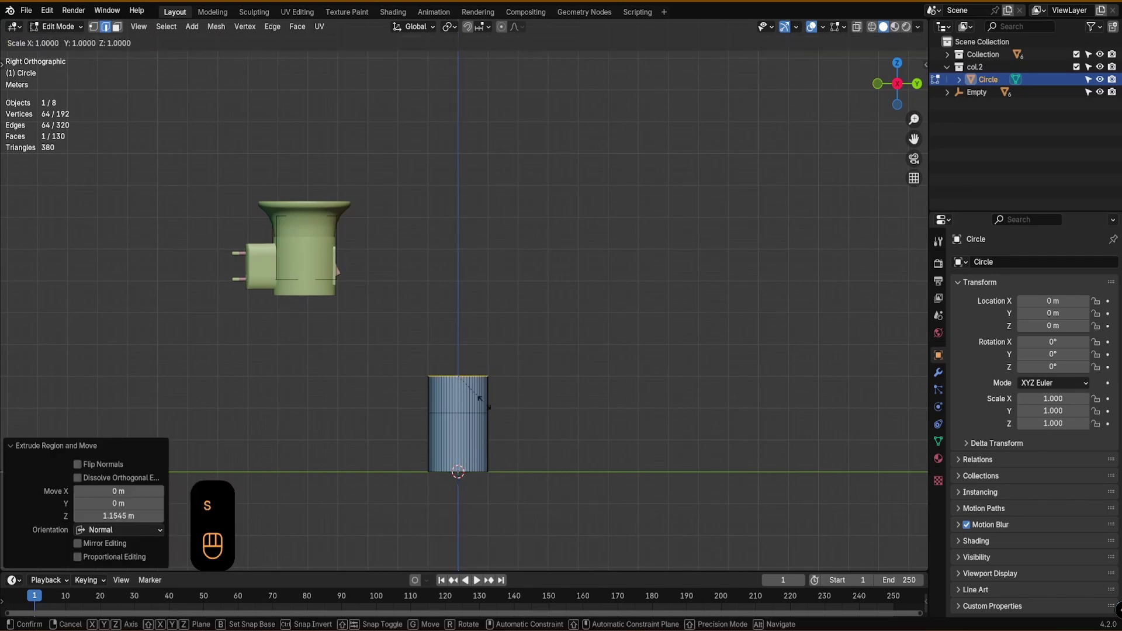
left_click(513, 410)
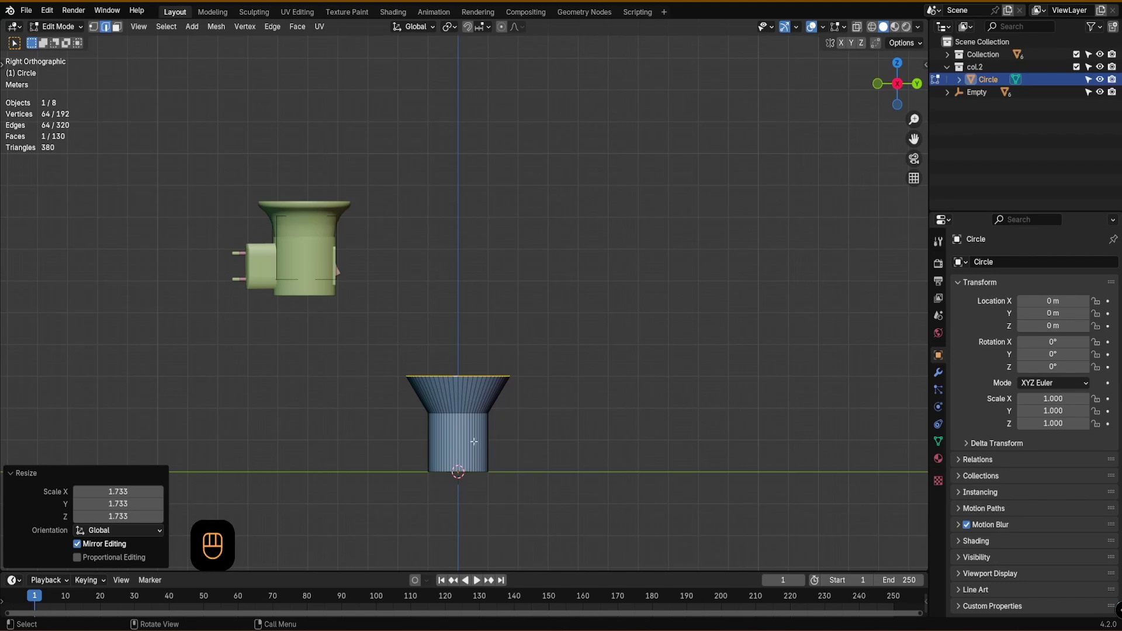
- Try a single centred loop cut around the flared section
scroll(470, 443, "up", 2)
scroll(442, 402, "up", 1)
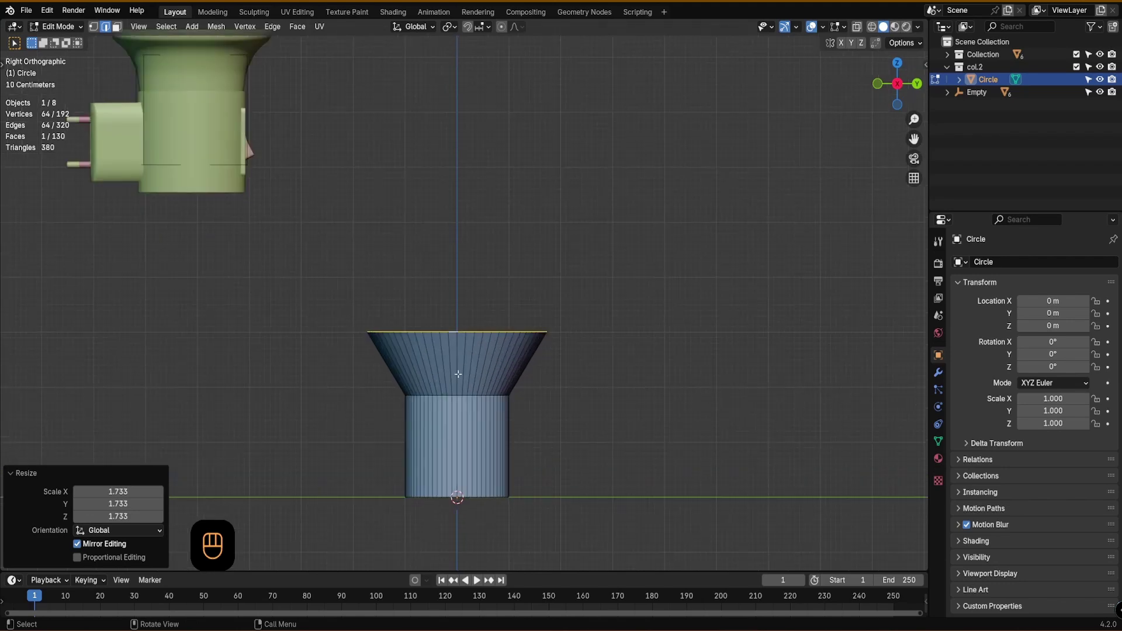
middle_click_drag(370, 344, 387, 341, "shift")
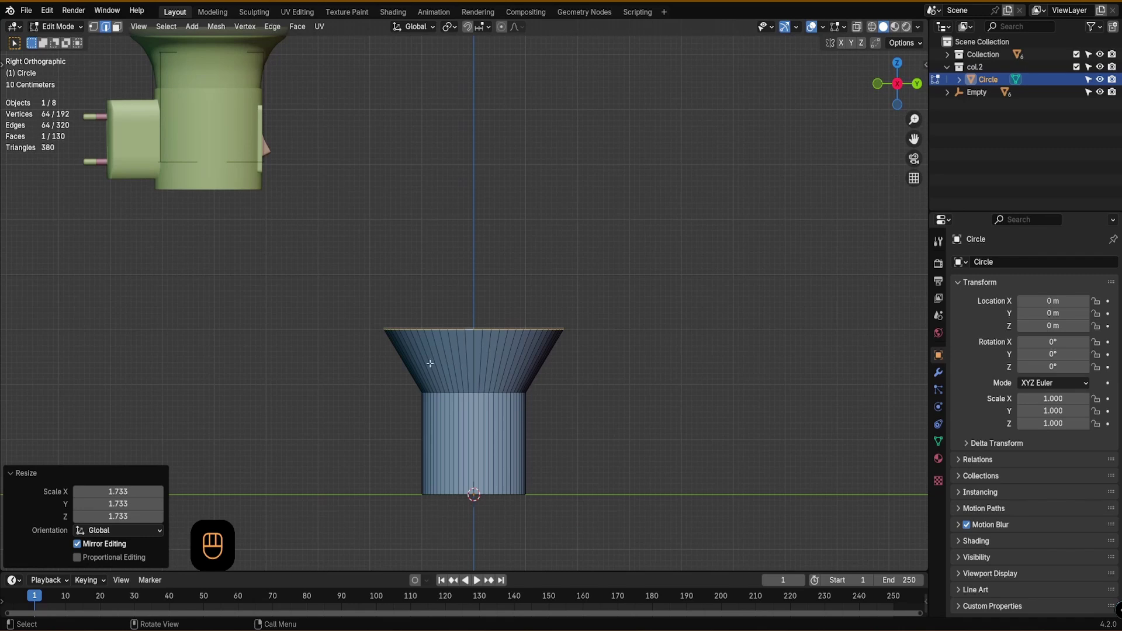
key("ctrl+r")
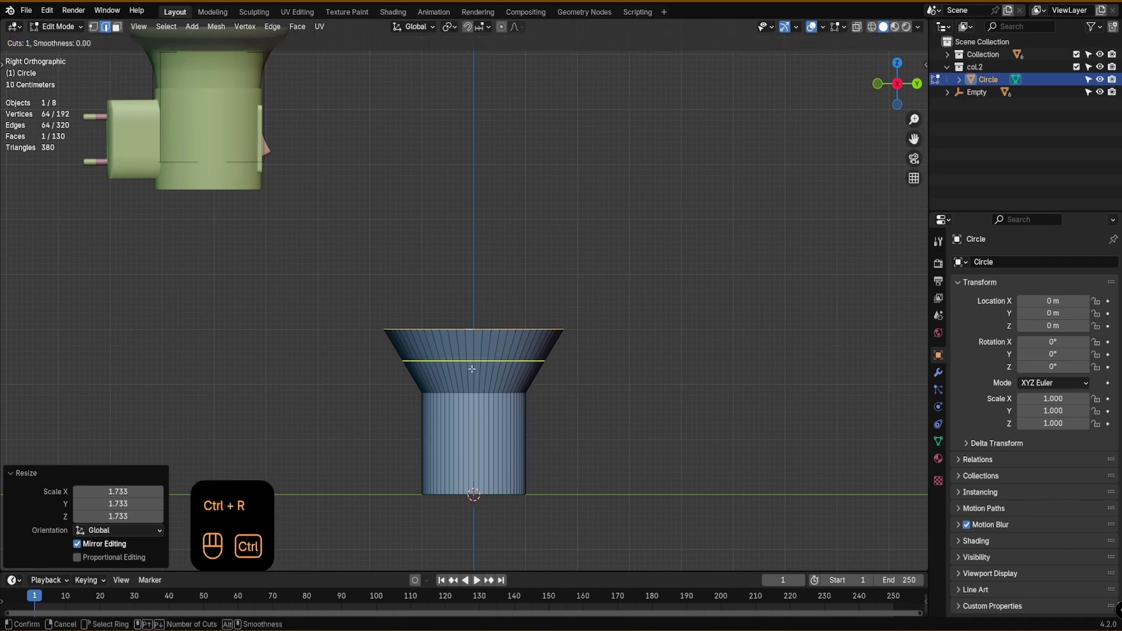
scroll(471, 368, "up", 2)
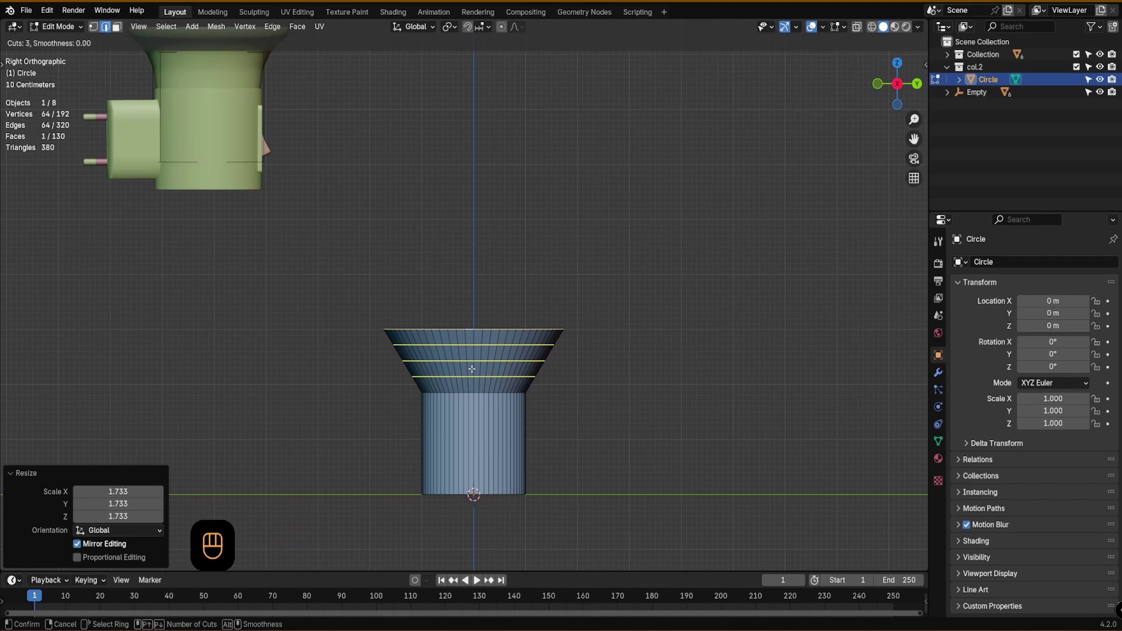
scroll(471, 369, "down", 2)
left_click(471, 368)
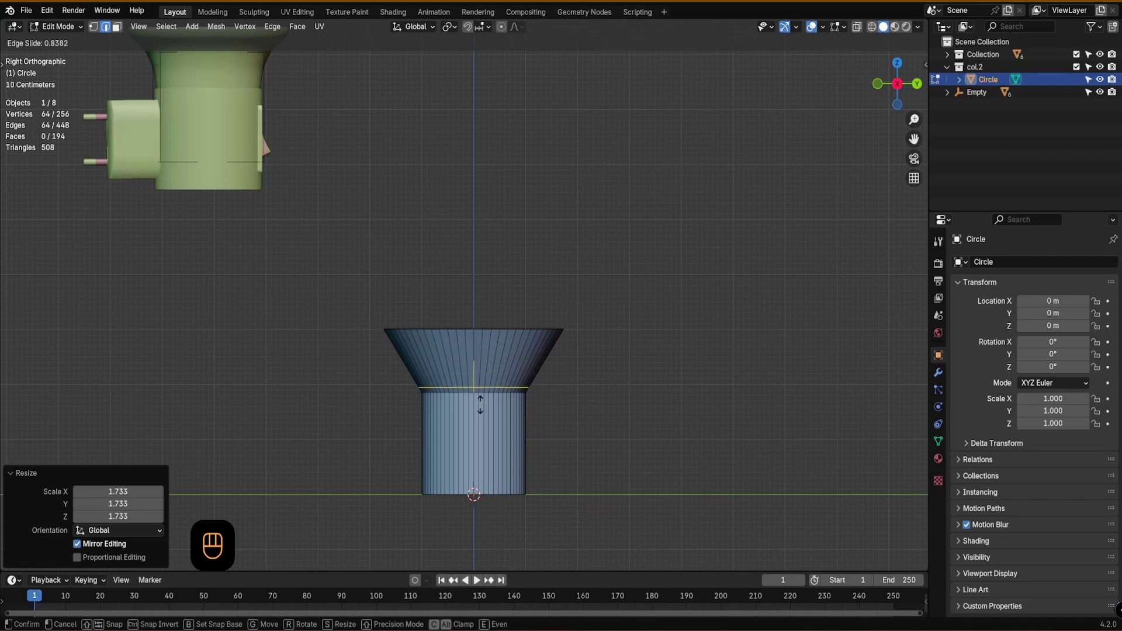
key("Escape")
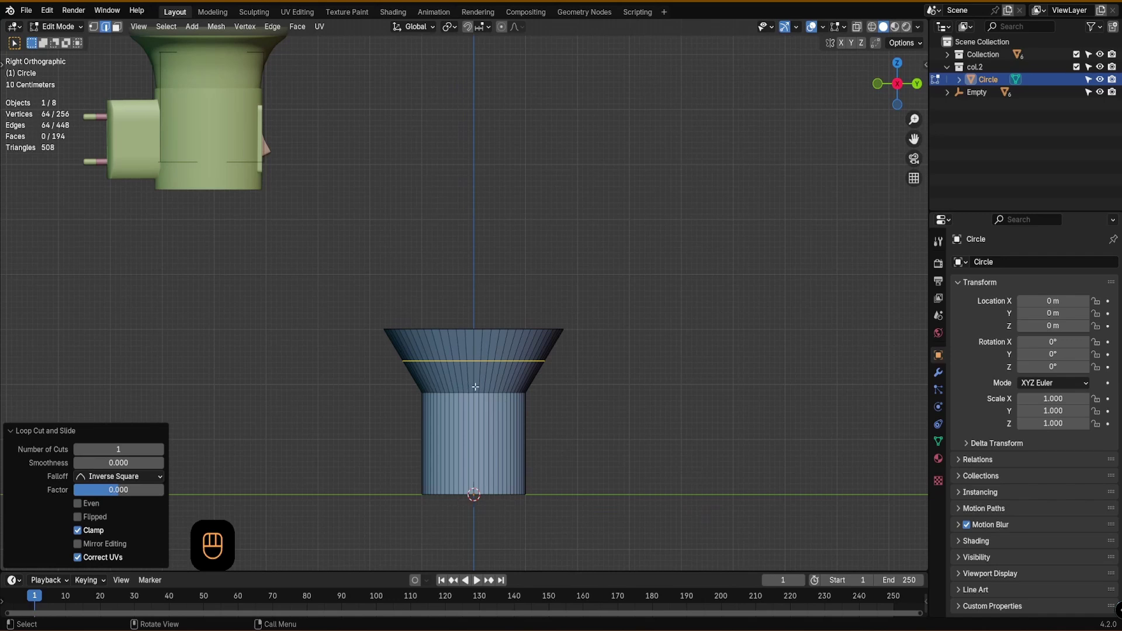
- Try bevelling the loop on the flare by about 0.31 m, and undo both the bevel and the loop cut
key("ctrl+b")
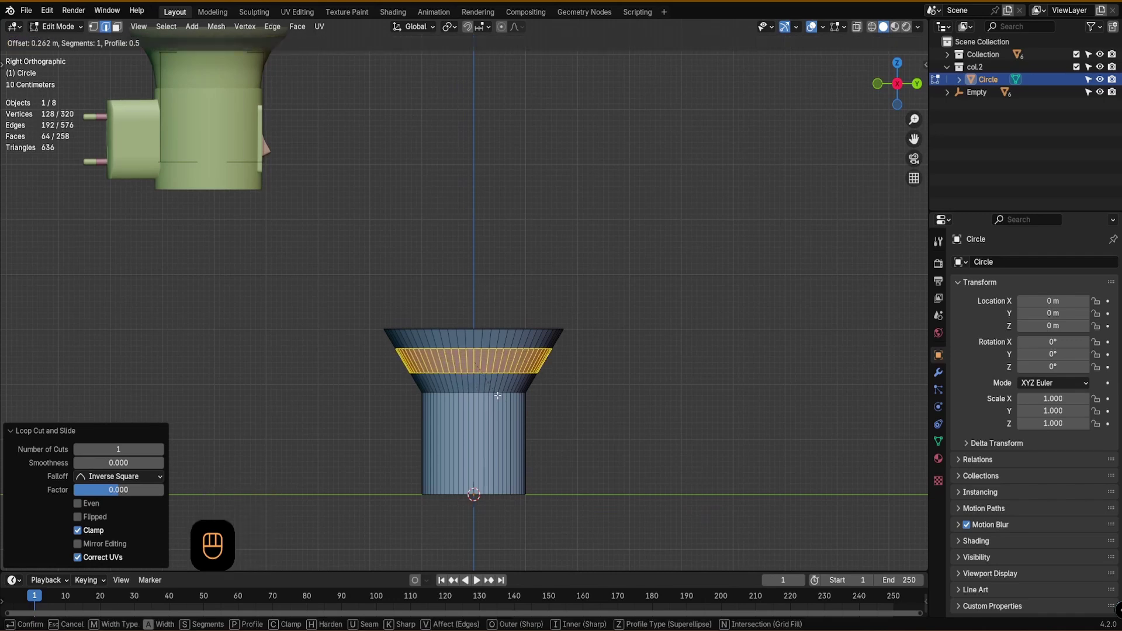
left_click(498, 398)
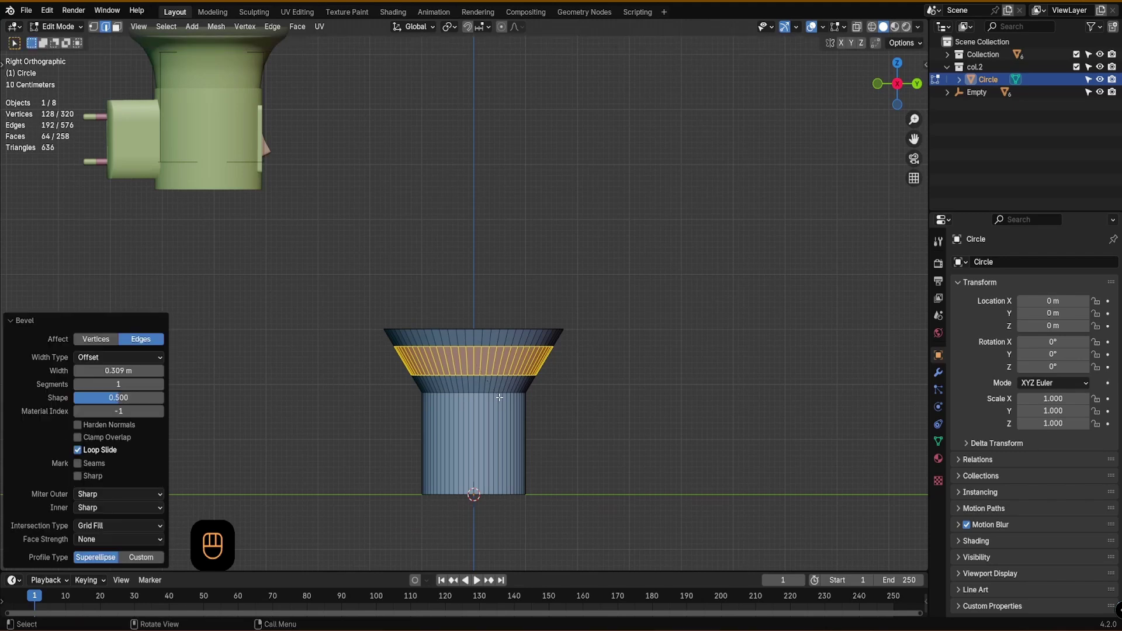
scroll(427, 366, "up", 1)
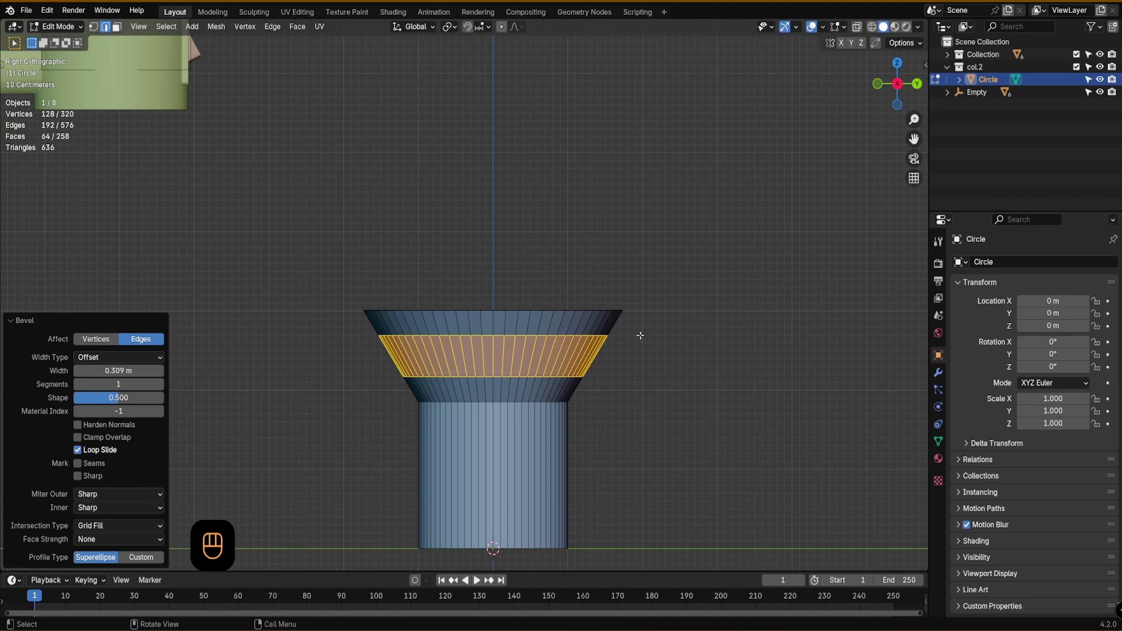
scroll(526, 375, "up", 3)
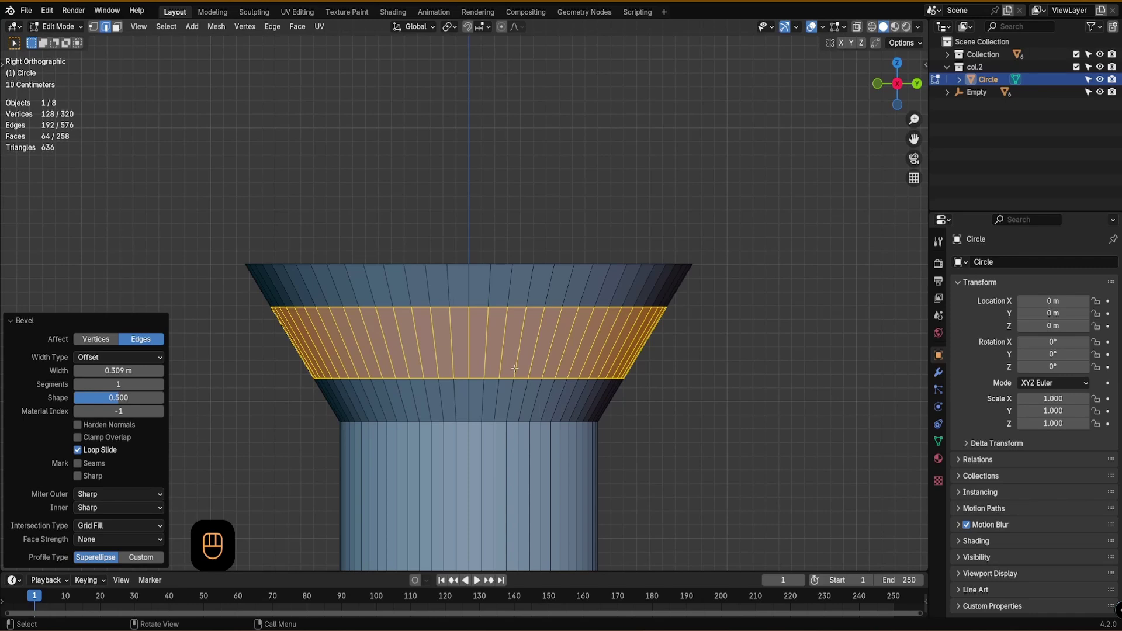
key("ctrl+z")
key("ctrl+z")
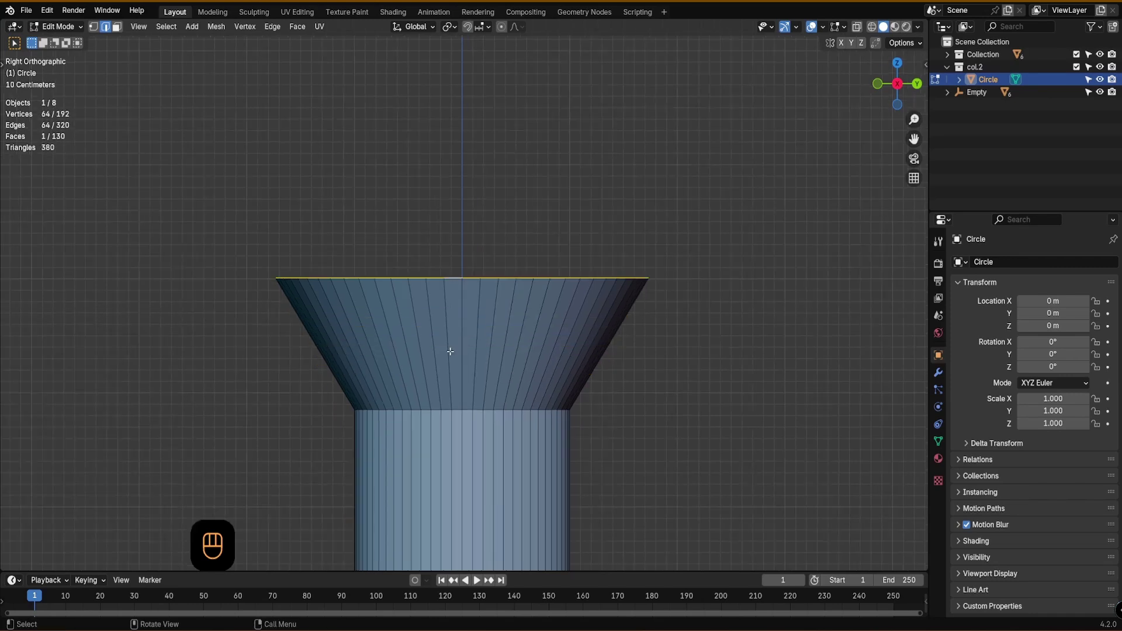
- Add one centred loop cut around the flared section and scale it by about 0.855 to curve the profile inward
left_click(665, 353)
key("ctrl+r")
left_click(388, 358)
right_click(388, 358)
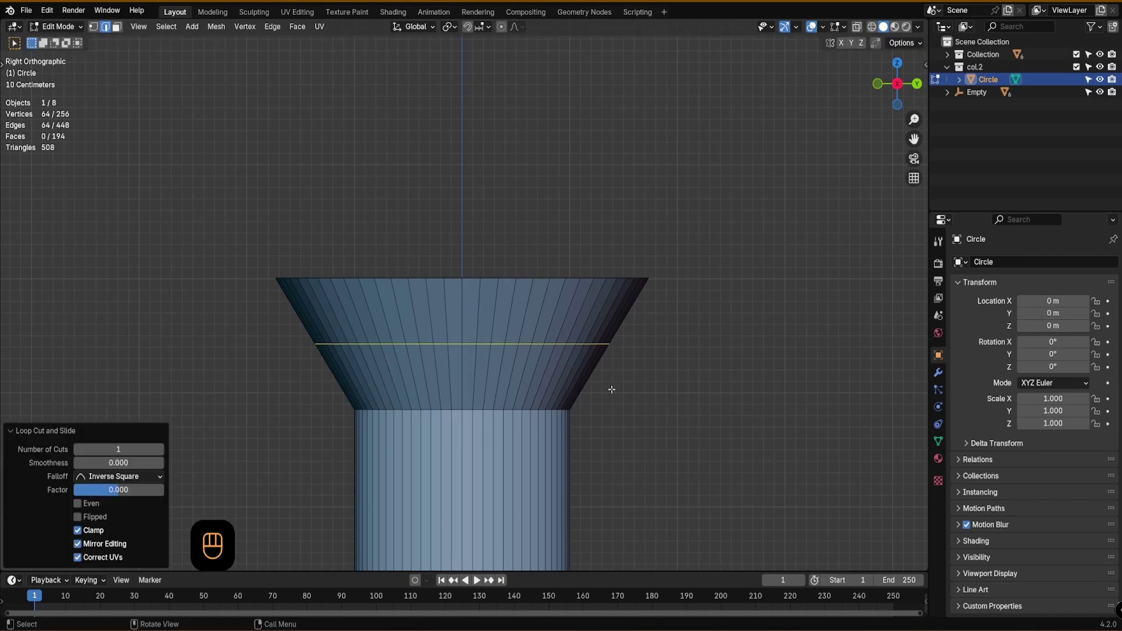
key("s")
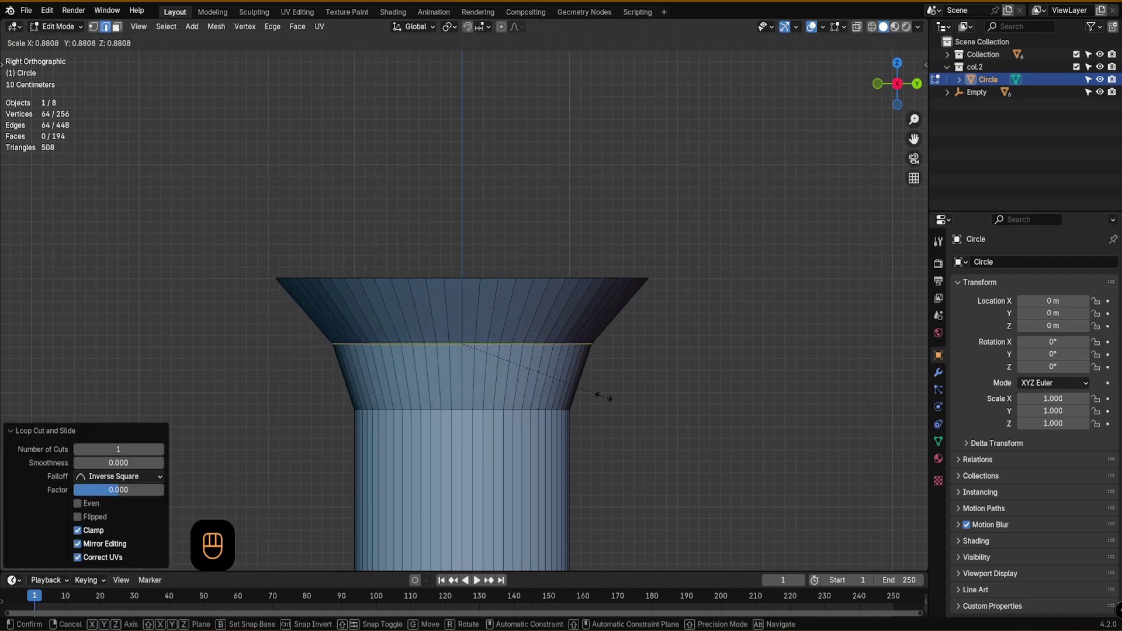
left_click(598, 396)
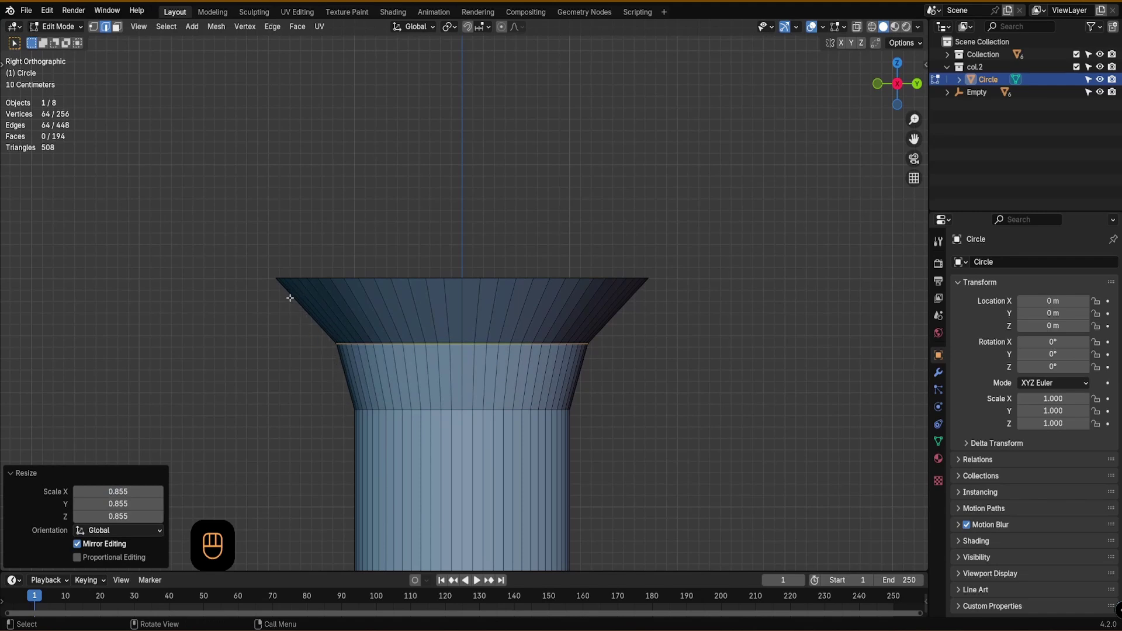
- Bevel the narrowed loop by about 0.25 m with 6 segments to round the flare
key("ctrl+b")
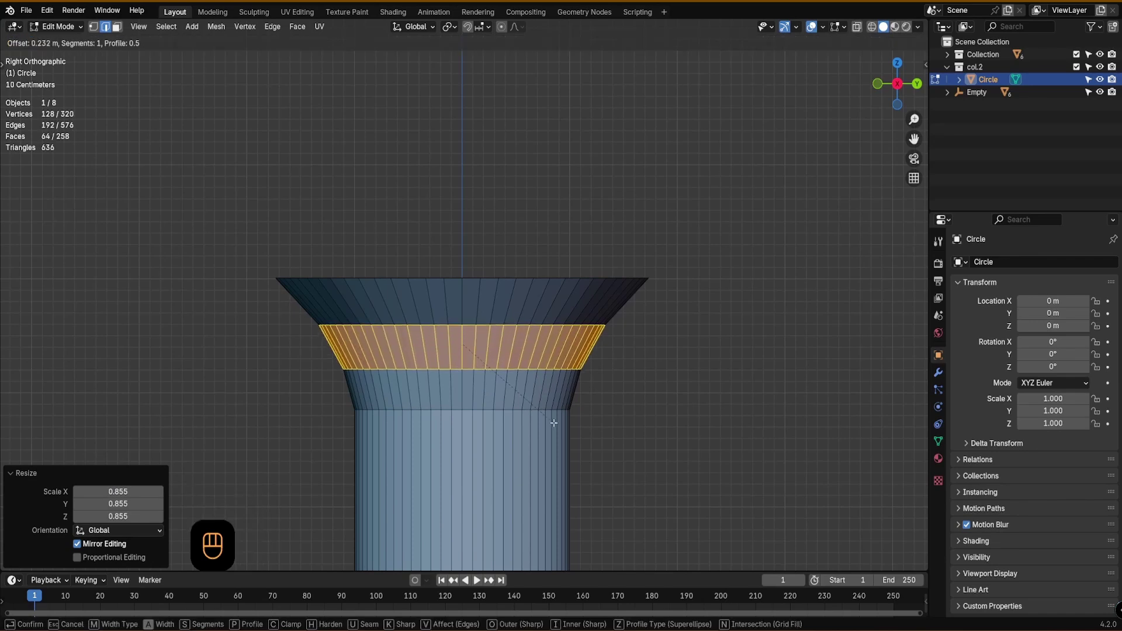
left_click(555, 423)
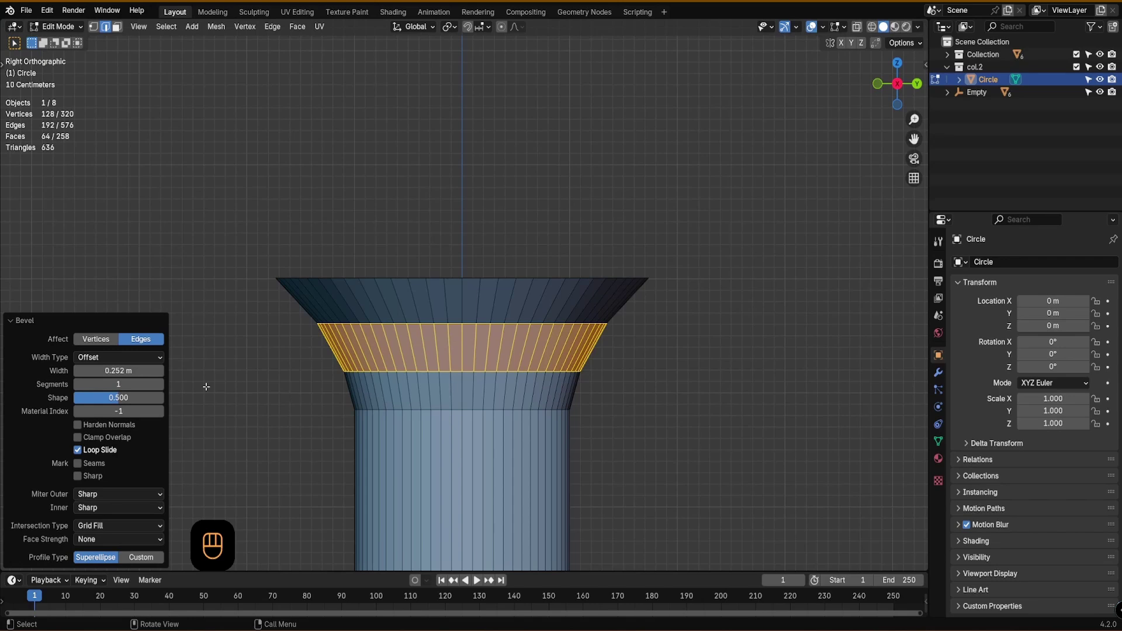
left_click(160, 384)
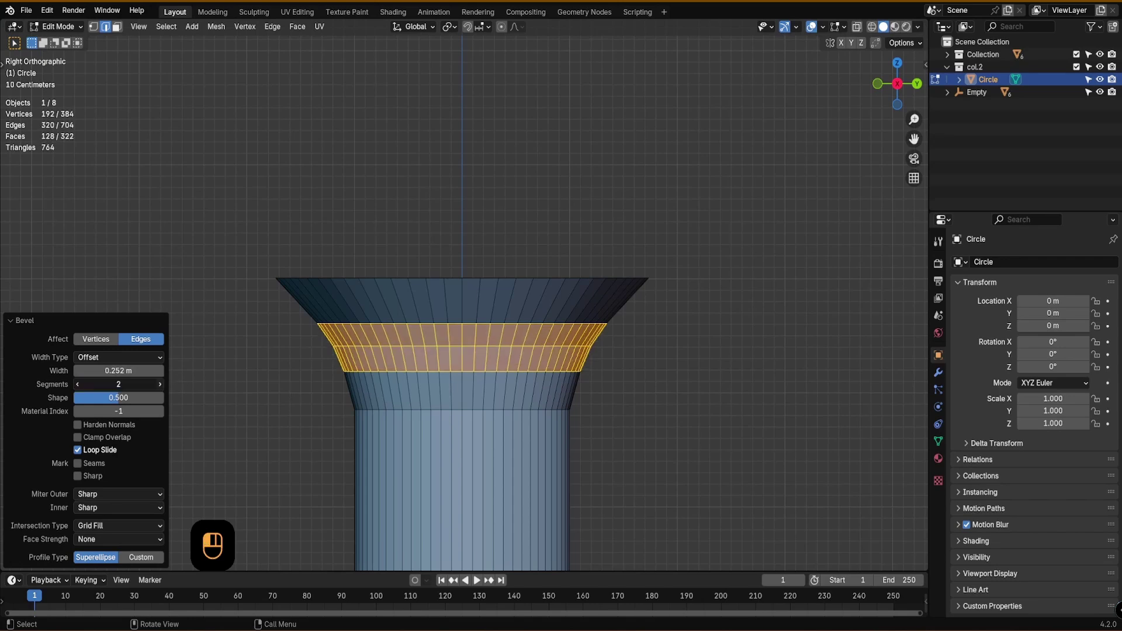
left_click(160, 384)
left_click(160, 384)
left_click(161, 384)
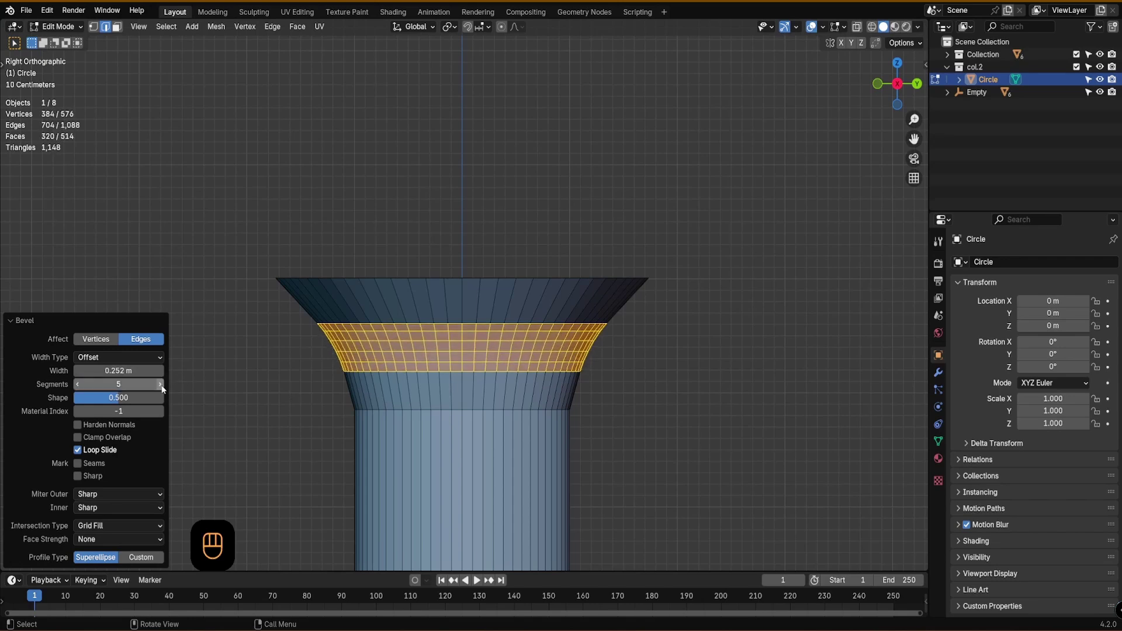
left_click(161, 384)
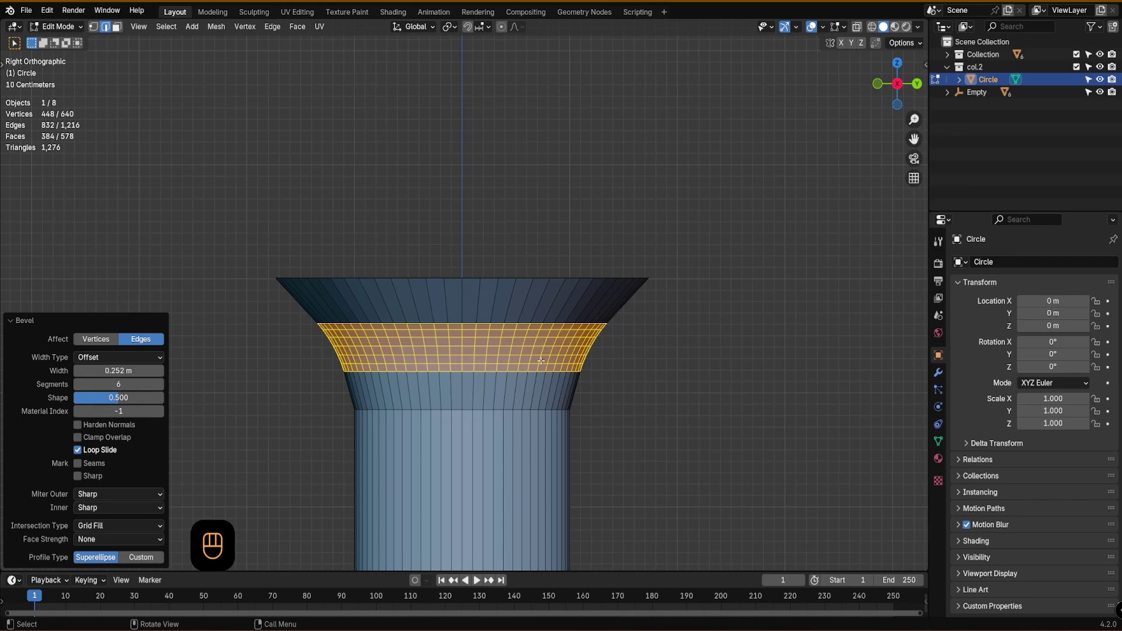
left_click(646, 361)
- Return to Object Mode, apply Shade Smooth to the lamp holder body, and inspect it from several angles
key("Tab")
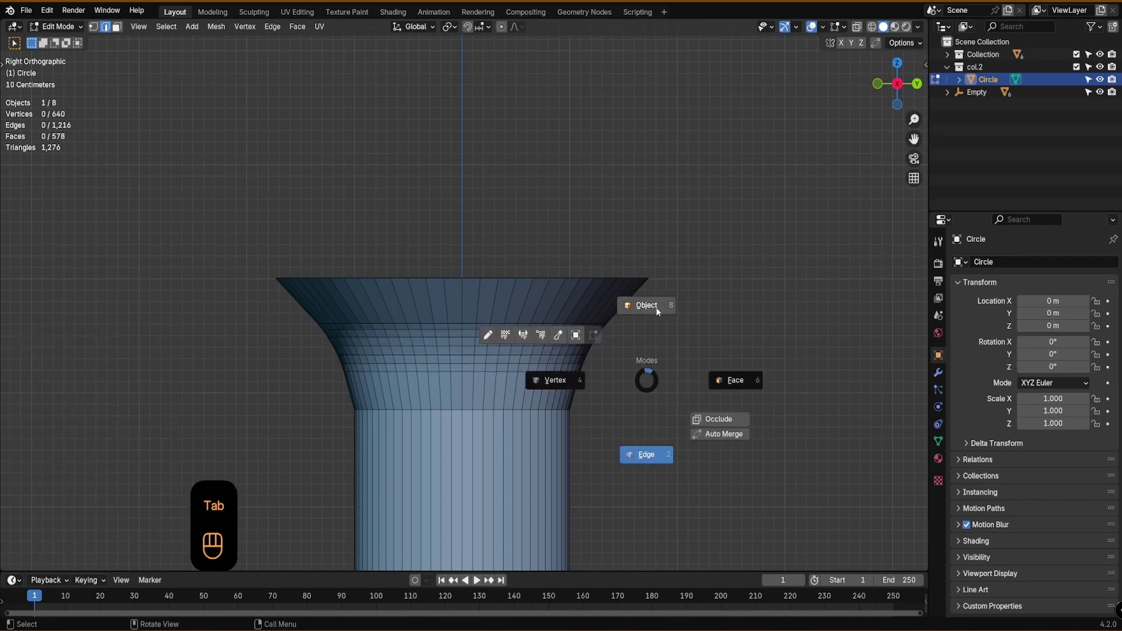
left_click(652, 317)
right_click(465, 359)
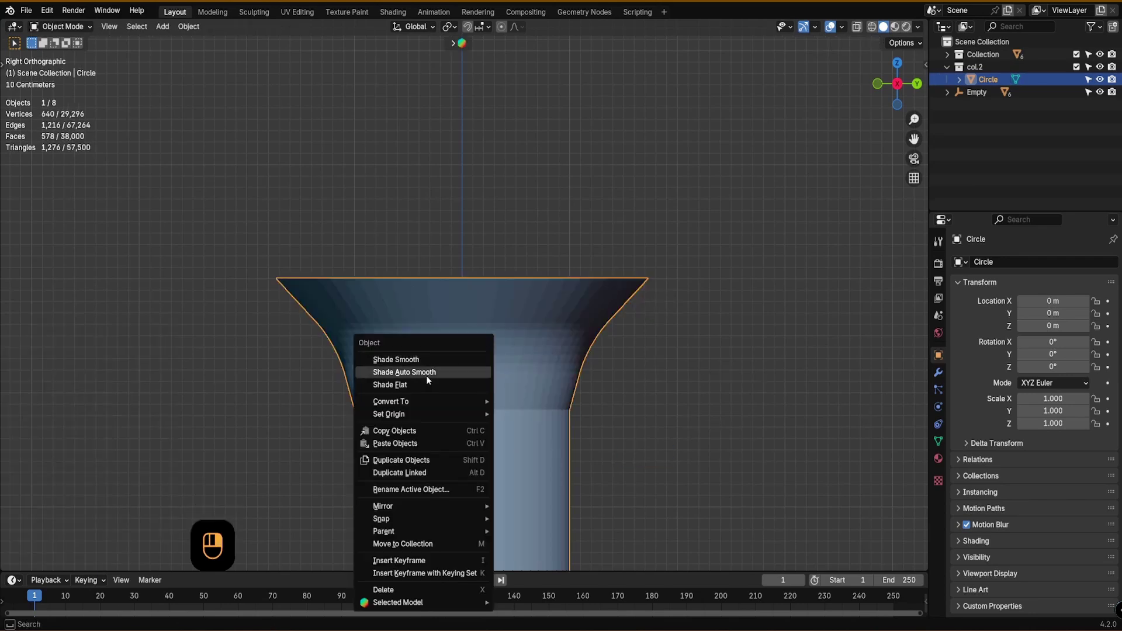
left_click(463, 359)
middle_click_drag(483, 355, 481, 380, "alt")
middle_click_drag(560, 376, 514, 377, "alt")
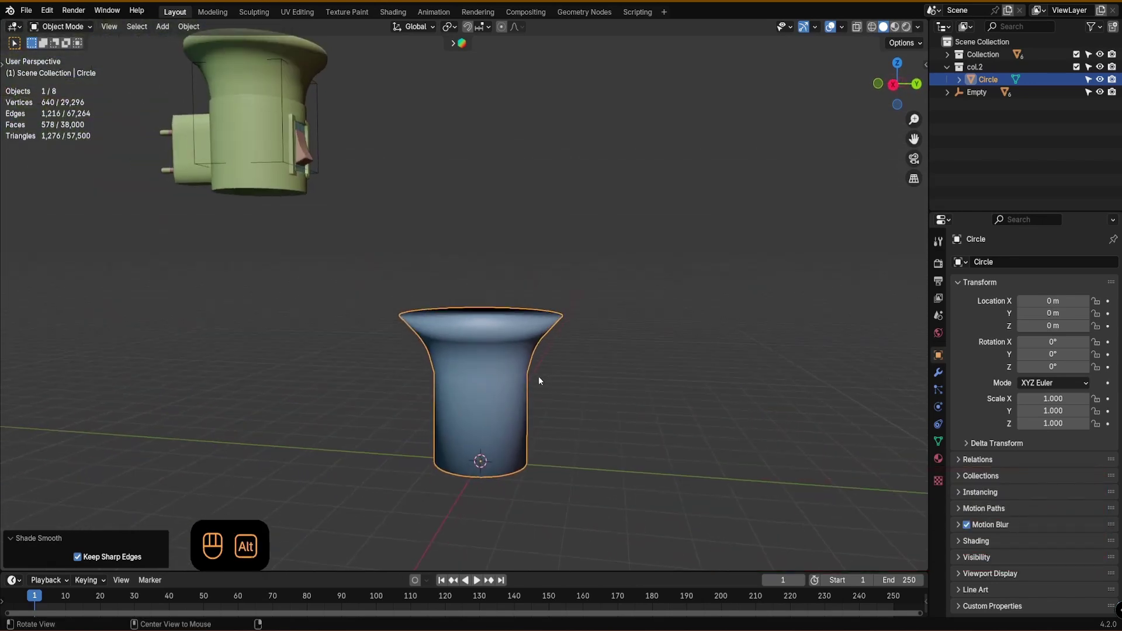
mouse_move(536, 378)
middle_mouse_down("alt")
mouse_move(533, 368)
mouse_move(542, 385)
middle_mouse_up("alt")
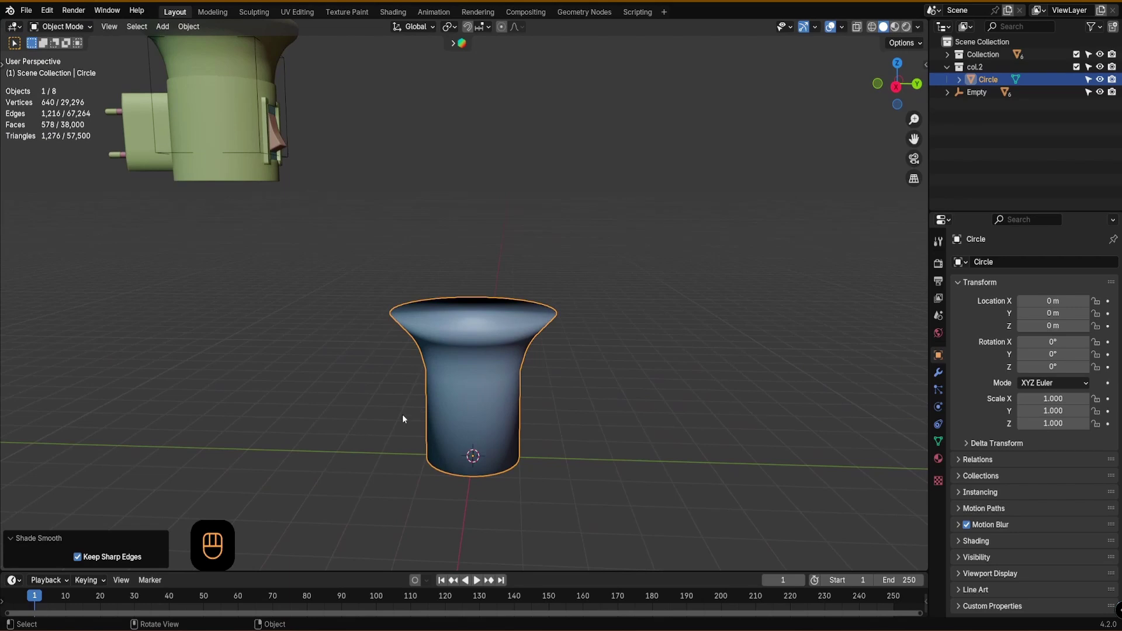
middle_click_drag(474, 453, 490, 454, "alt")
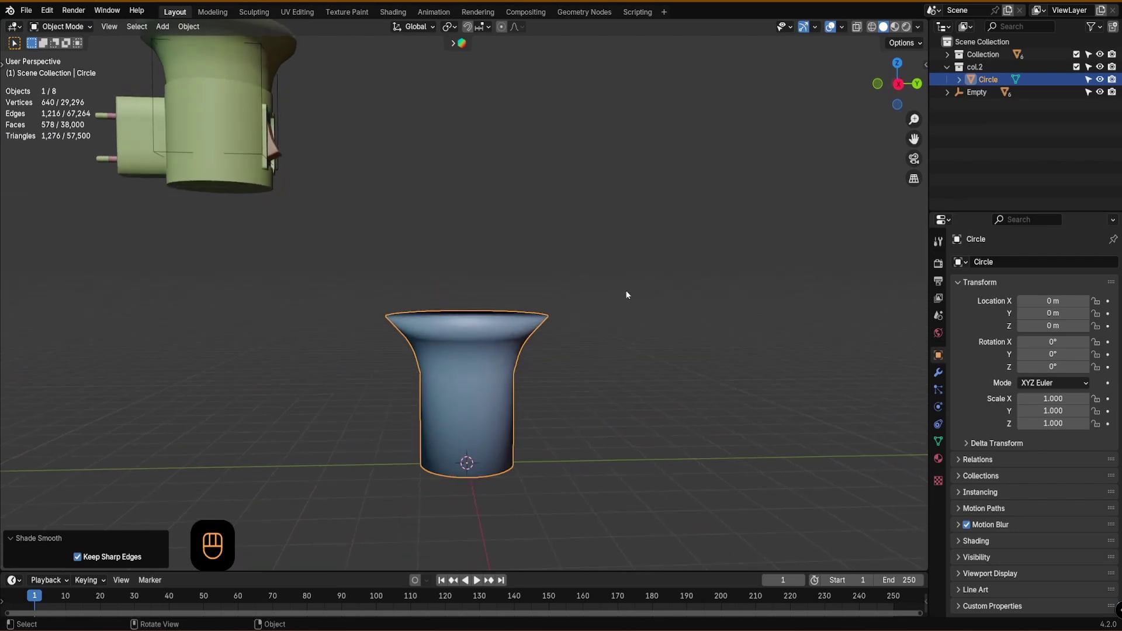
- Add a Weighted Normal modifier to the lamp holder body
mouse_move(561, 412)
middle_mouse_down("alt")
mouse_move(530, 408)
mouse_move(544, 406)
middle_mouse_up("alt")
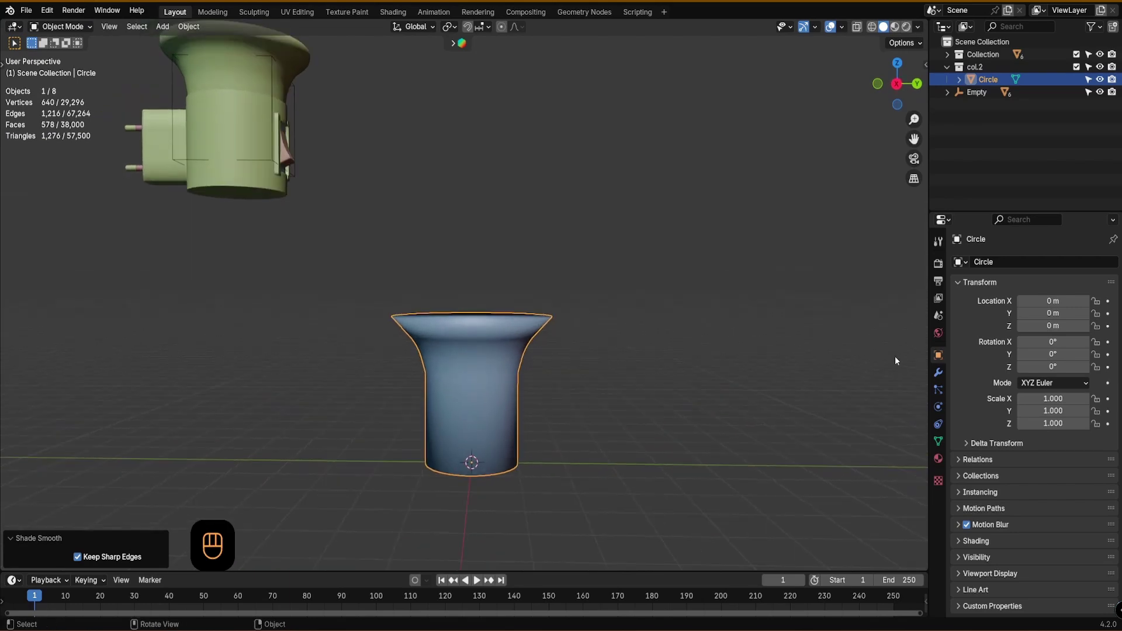
left_click(939, 373)
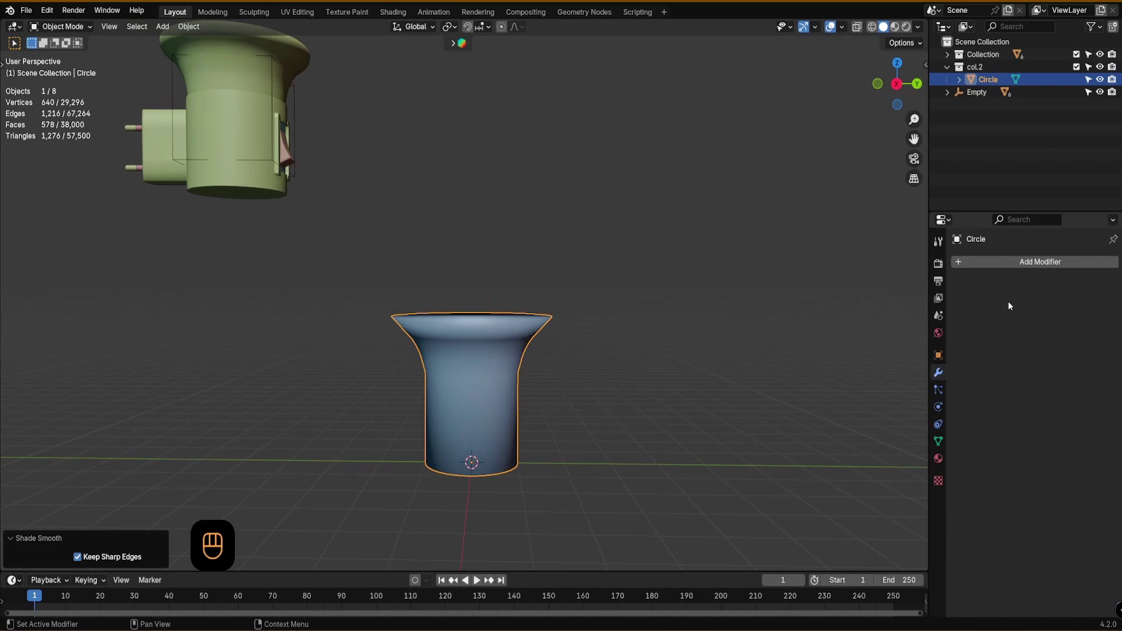
left_click(992, 263)
left_click(964, 264)
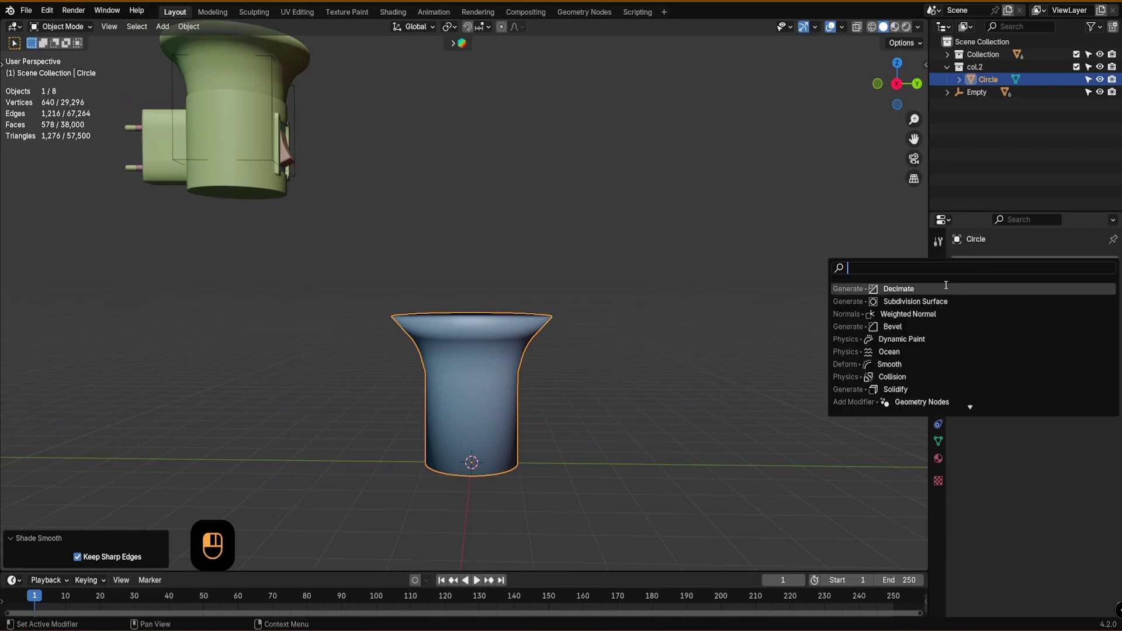
left_click(940, 314)
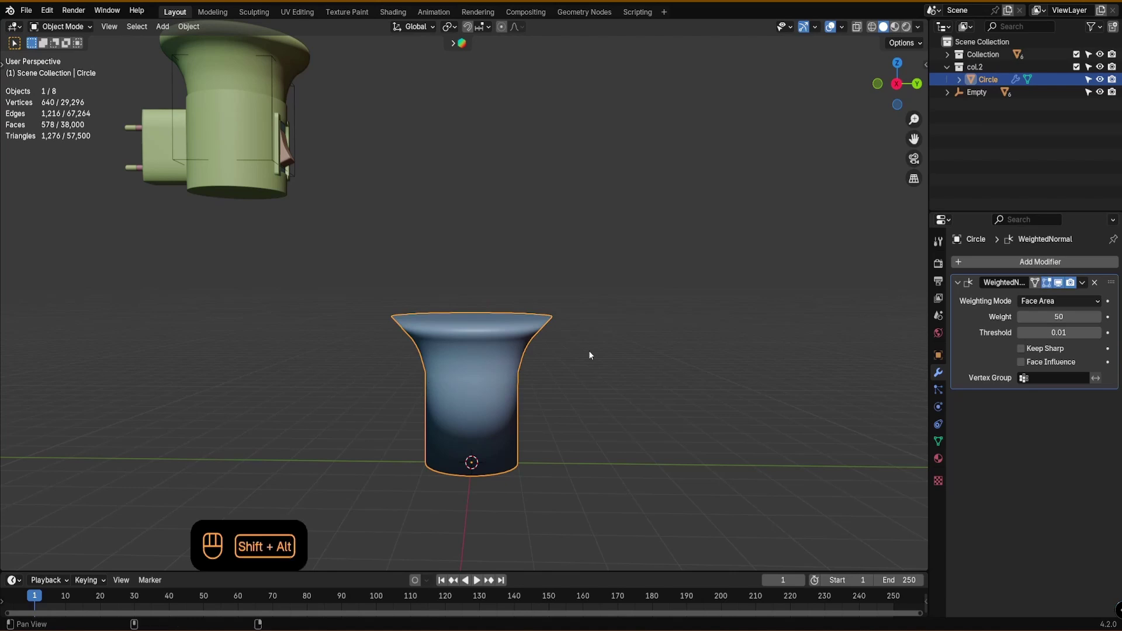
middle_click_drag(591, 353, 536, 368, "shift")
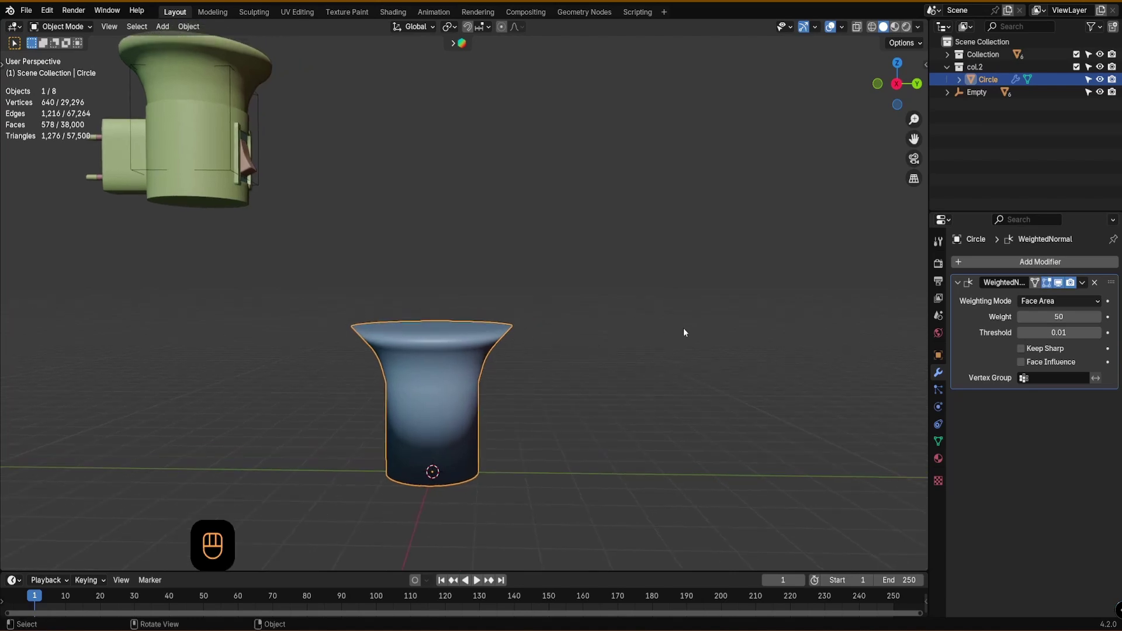
- Annotate a curved face outline beside the lamp holder, with lines and arrows across it representing its normals
key("t")
left_click(16, 205)
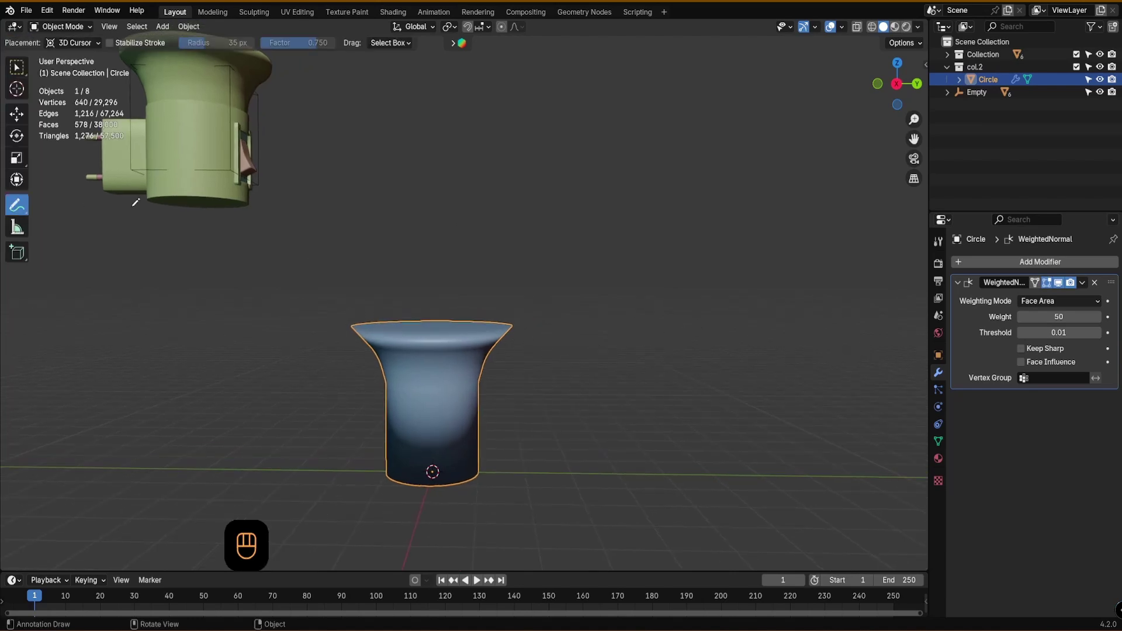
mouse_move(748, 315)
left_mouse_down()
mouse_move(664, 319)
mouse_move(559, 391)
mouse_move(672, 398)
mouse_move(750, 314)
mouse_move(707, 292)
mouse_move(707, 279)
left_mouse_up()
left_click_drag(683, 337, 670, 287)
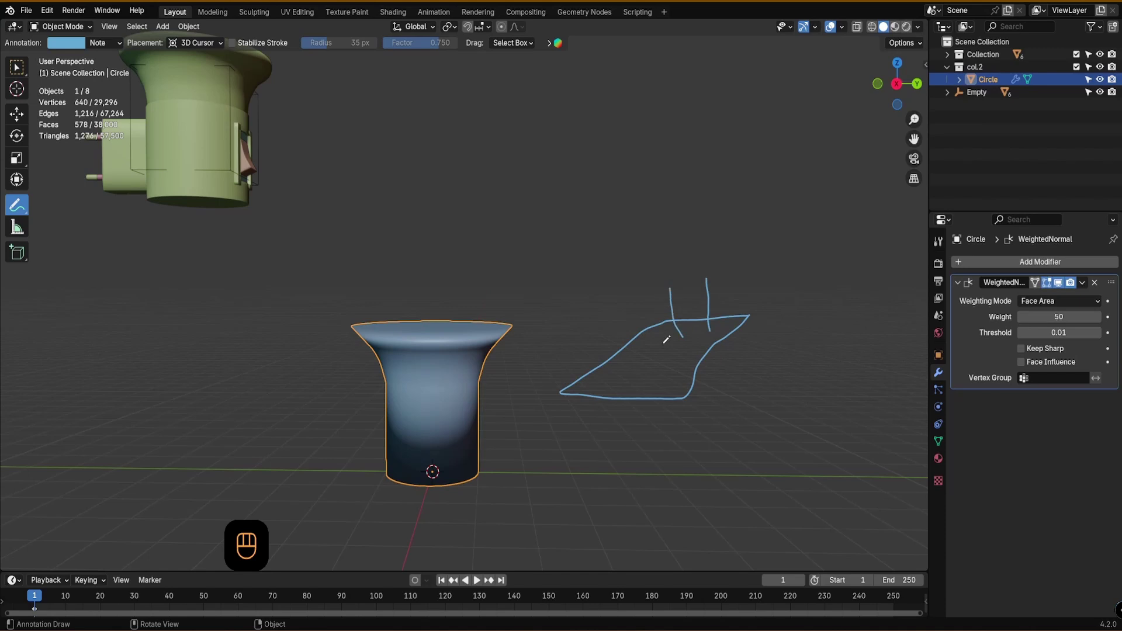
mouse_move(657, 352)
left_mouse_down()
mouse_move(643, 300)
mouse_move(613, 304)
left_mouse_up()
left_click_drag(605, 372, 589, 330)
left_click_drag(675, 380, 661, 348)
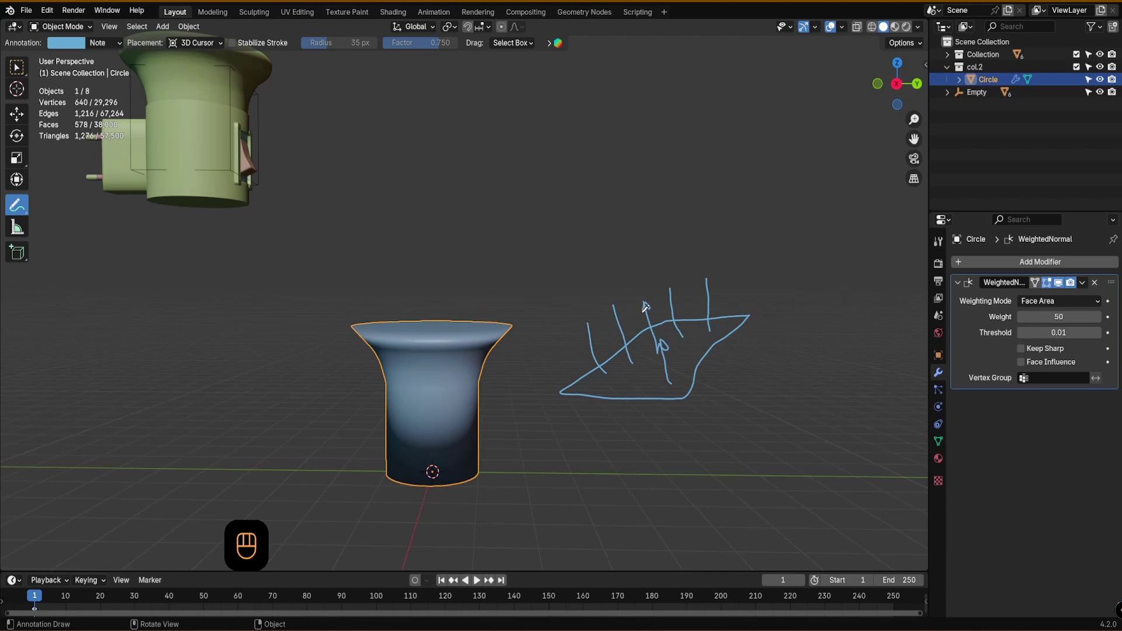
left_click_drag(609, 314, 623, 310)
- Annotate an adjoining face below the first outline and draw normal arrows around their shared edge
left_click_drag(562, 388, 548, 460)
mouse_move(685, 395)
left_mouse_down()
mouse_move(666, 449)
mouse_move(550, 458)
left_mouse_up()
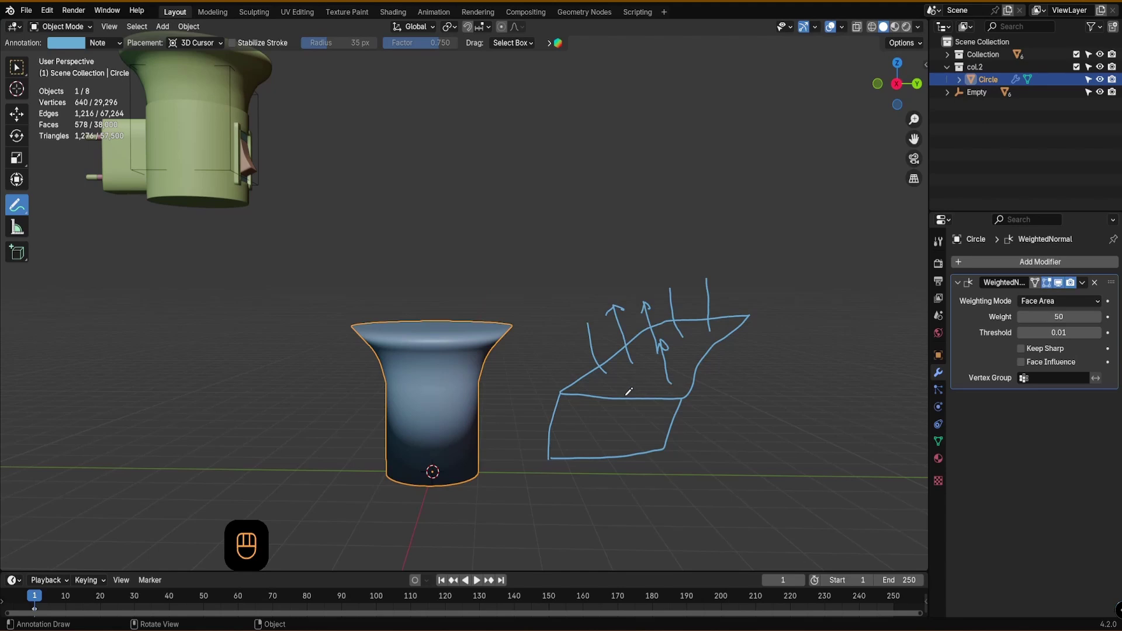
left_click_drag(587, 323, 577, 338)
left_click_drag(569, 389, 560, 358)
left_click_drag(555, 369, 564, 368)
mouse_move(571, 409)
left_mouse_down()
mouse_move(538, 385)
mouse_move(544, 395)
left_mouse_up()
mouse_move(560, 390)
left_mouse_down()
mouse_move(679, 400)
mouse_move(654, 363)
left_mouse_up()
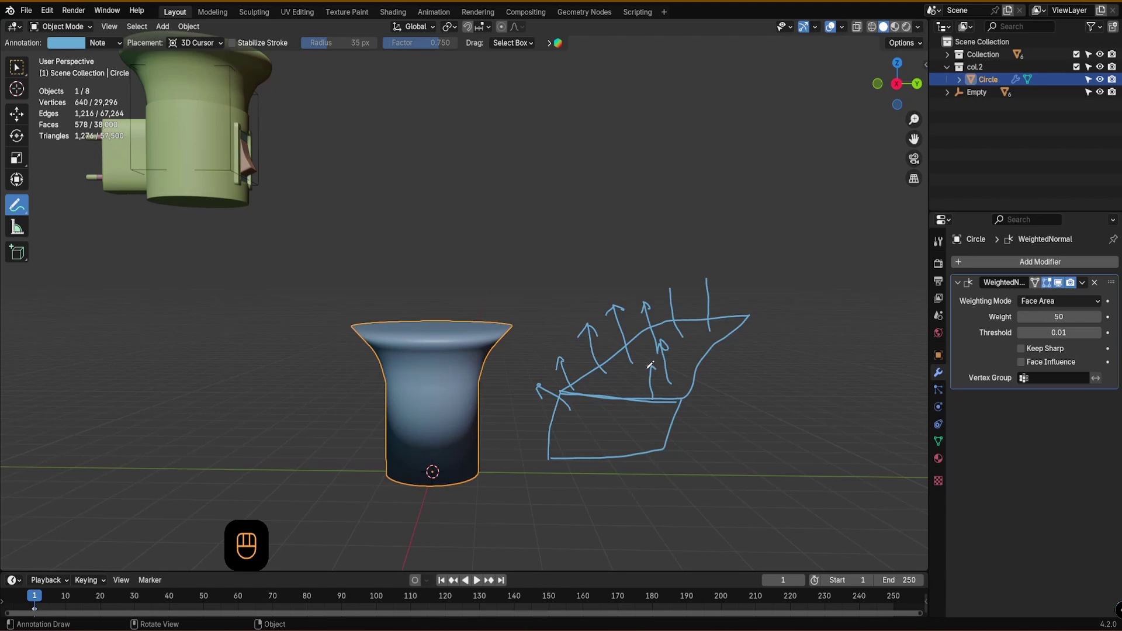
mouse_move(638, 399)
left_mouse_down()
mouse_move(615, 370)
mouse_move(608, 437)
mouse_move(631, 433)
left_mouse_up()
- Erase the annotation sketch and return to the box selection tool
left_click(14, 206)
key("w")
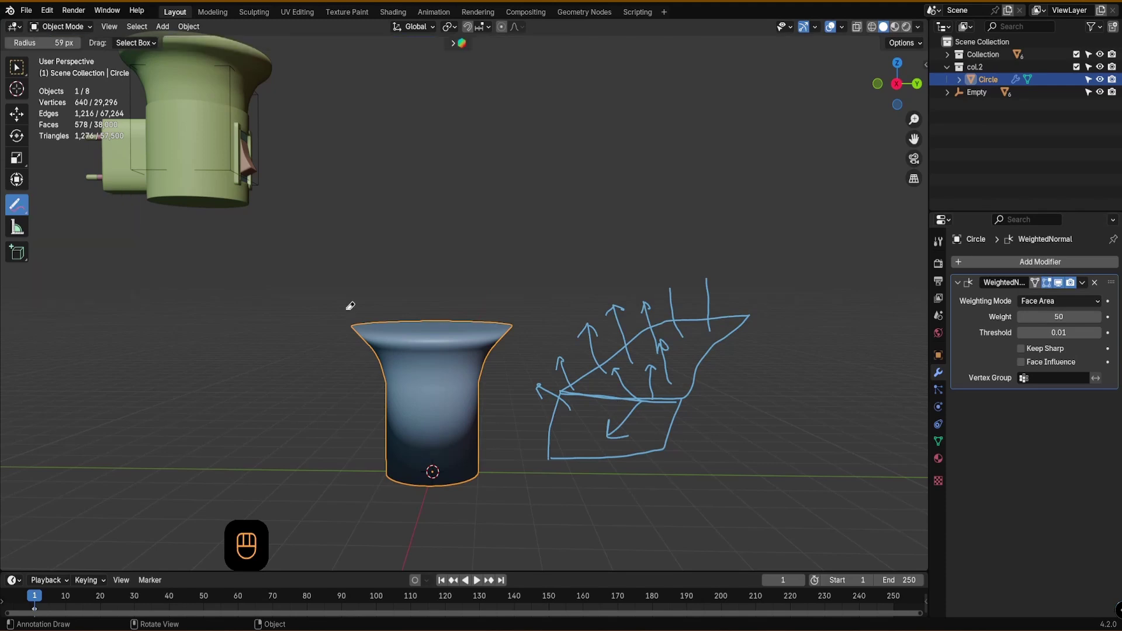
key("KP_3")
key("KP_8")
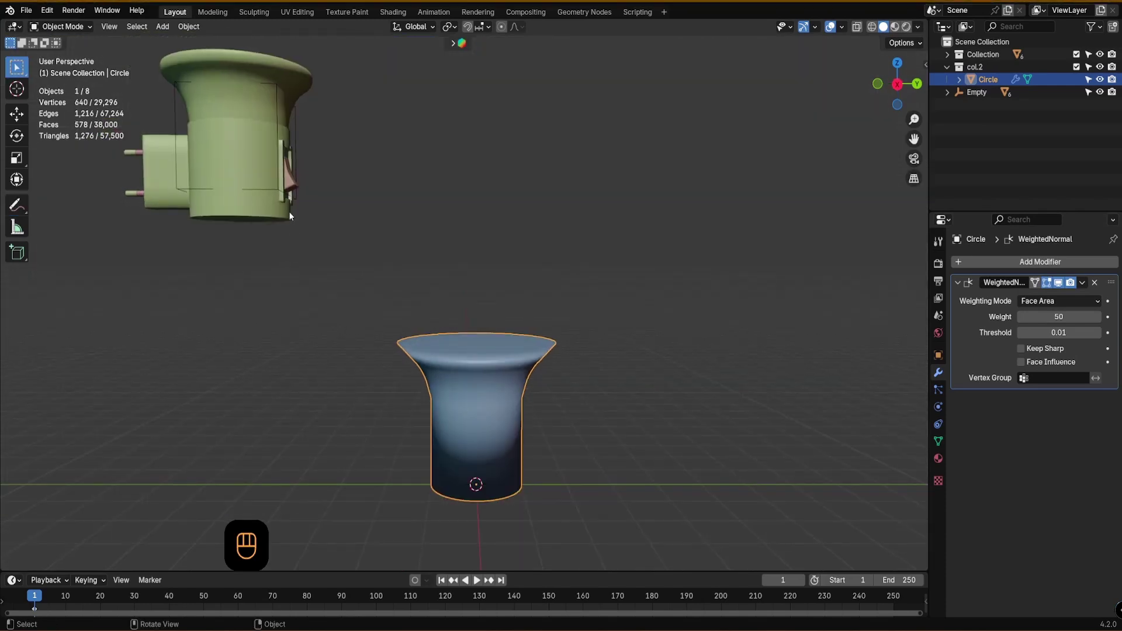
- Trackball-rotate the green reference lamp holder's Empty by about 25.8° and 1.72° to expose its inner opening
left_click(266, 188)
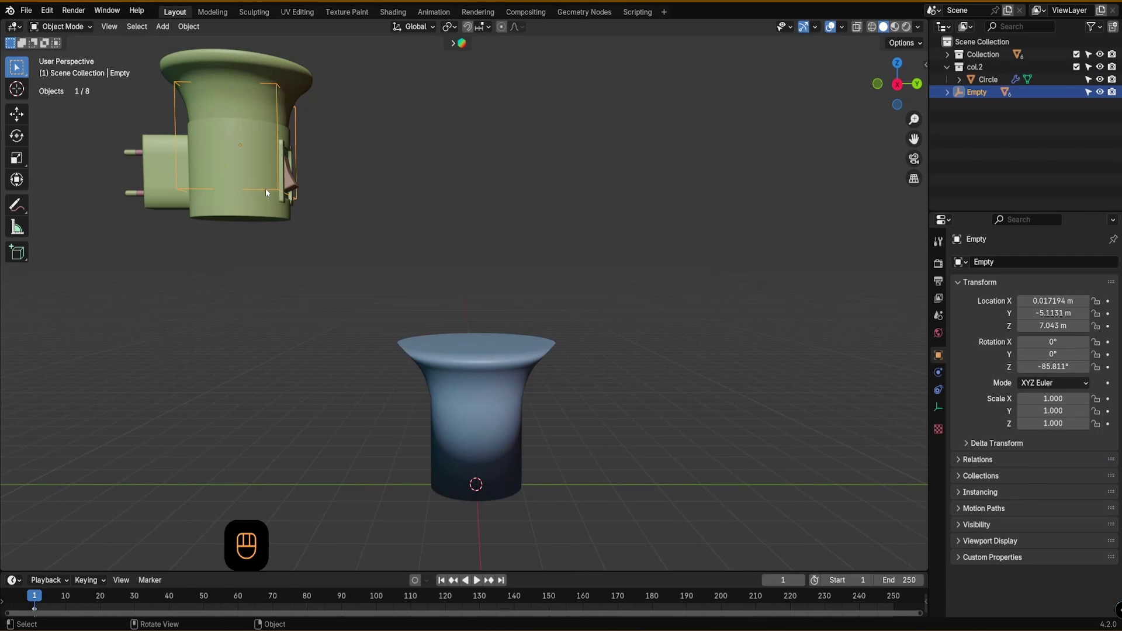
key("r")
key("r")
left_click(266, 208)
scroll(213, 142, "up", 2)
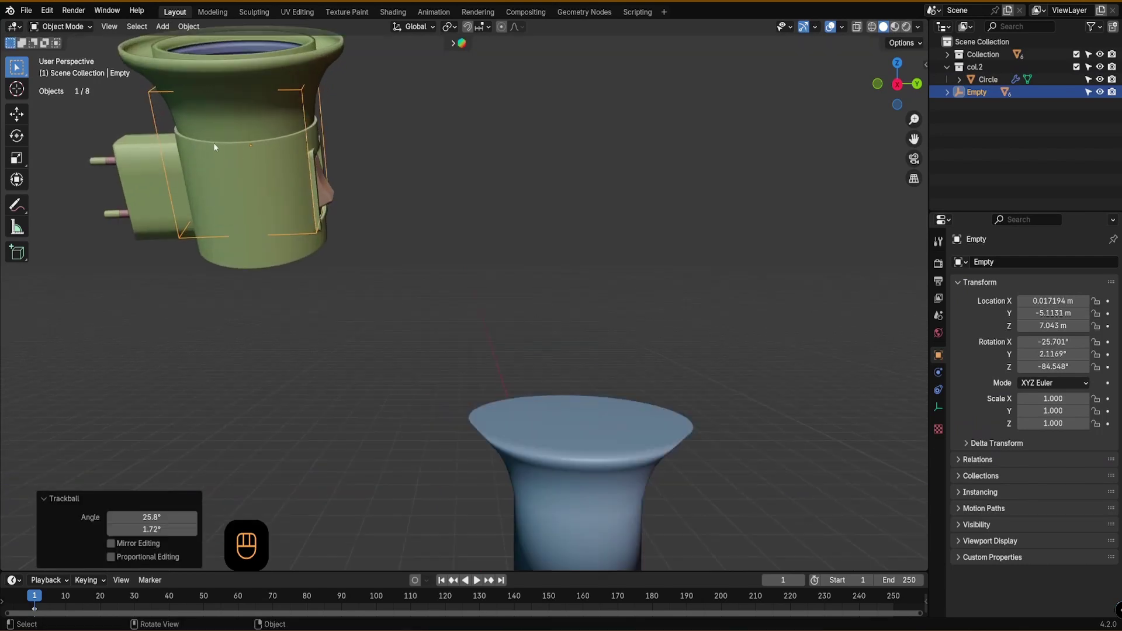
scroll(250, 144, "down", 3)
- Enter Edit Mode on the blue lamp holder body and box-select its lower cylinder faces in face mode from the right view
left_click(897, 84)
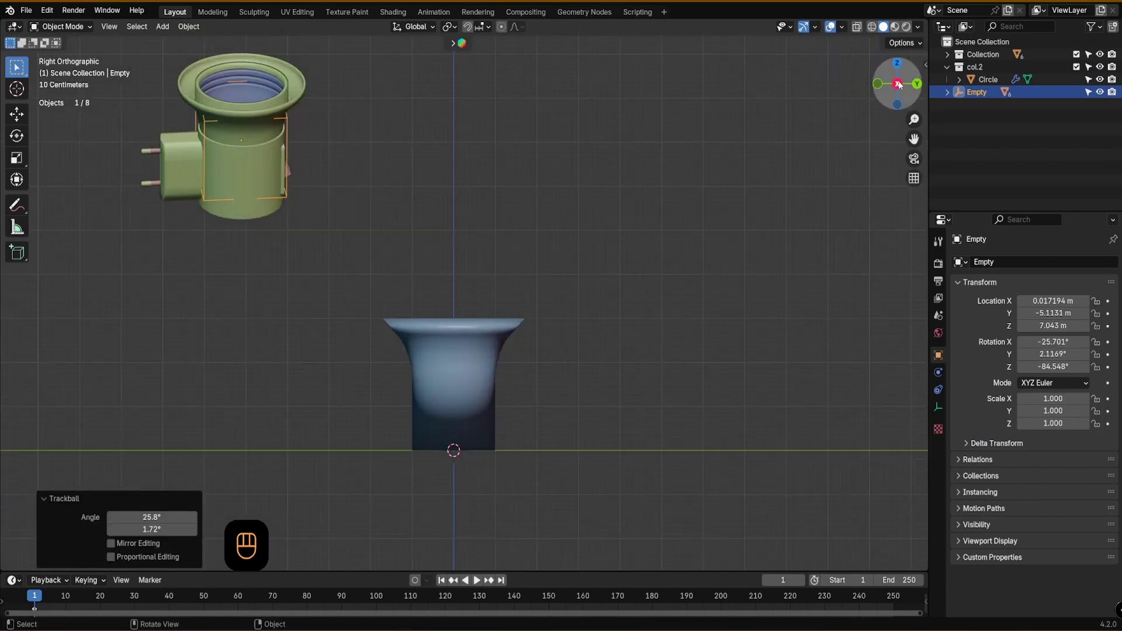
left_click(467, 375)
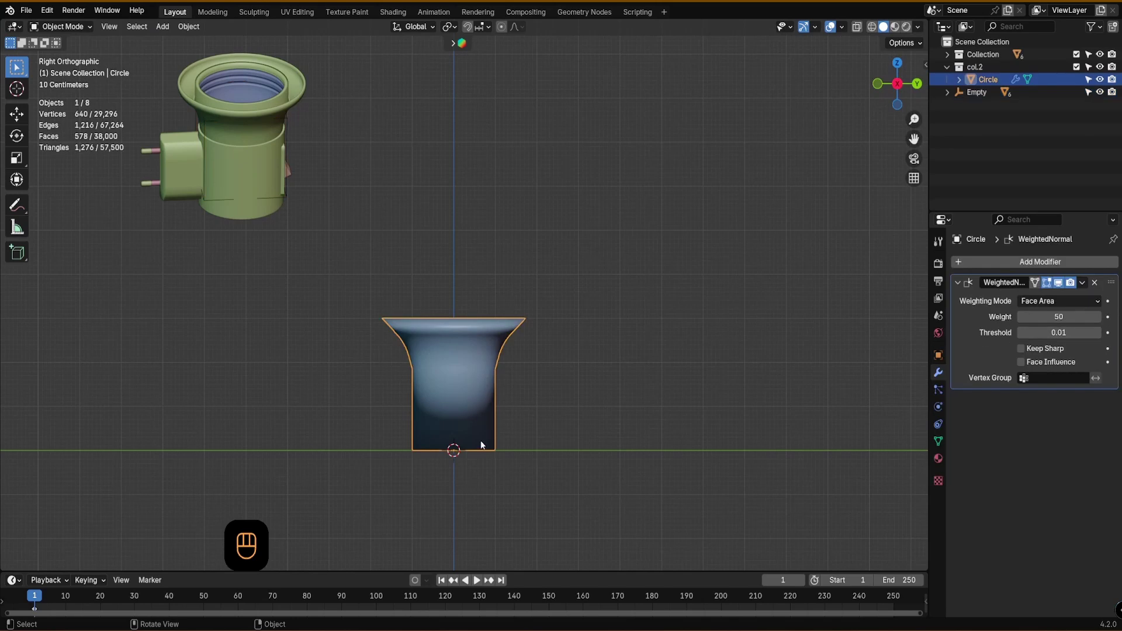
key("Tab")
left_click(487, 369)
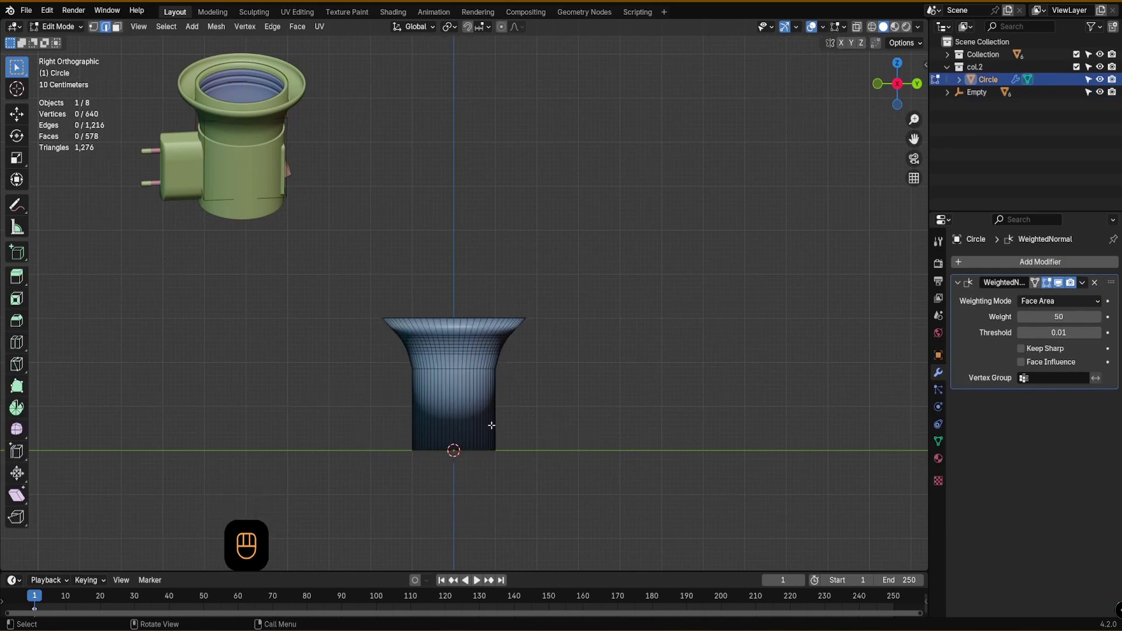
left_click_drag(557, 406, 402, 474)
key("3")
left_click(476, 251)
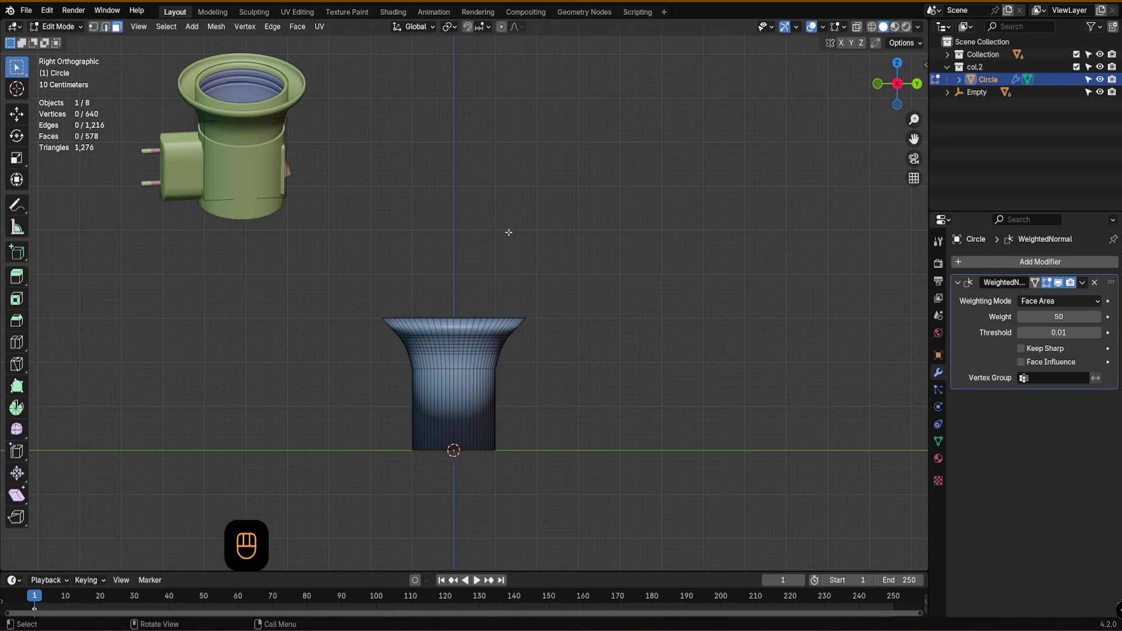
left_click_drag(556, 389, 391, 489)
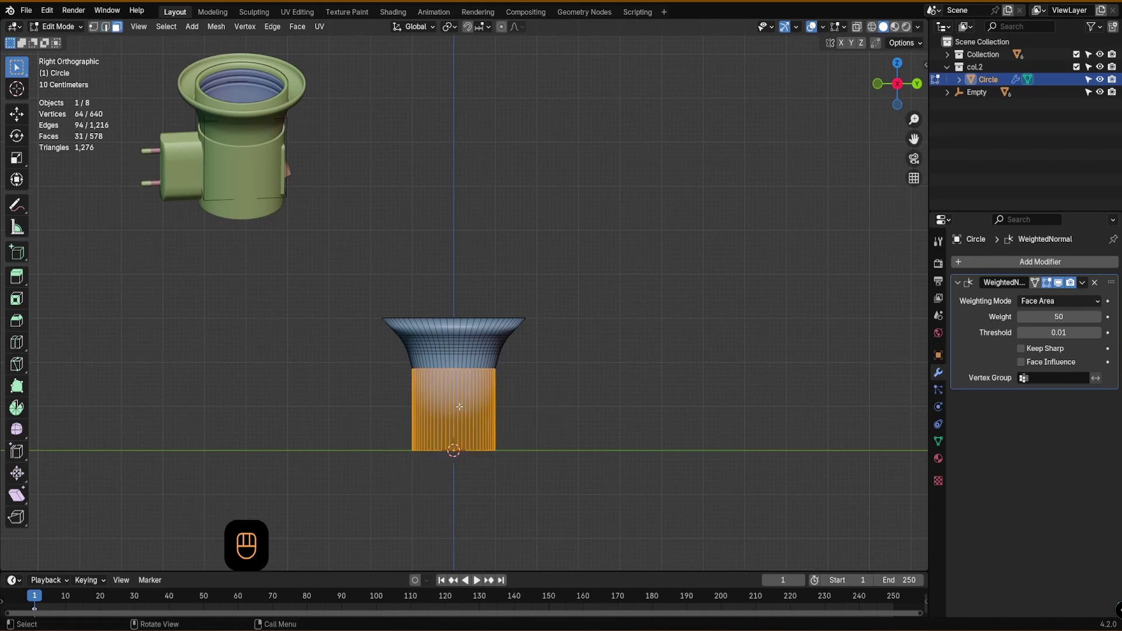
mouse_move(641, 405)
middle_mouse_down()
mouse_move(493, 421)
mouse_move(408, 413)
mouse_move(642, 412)
middle_mouse_up()
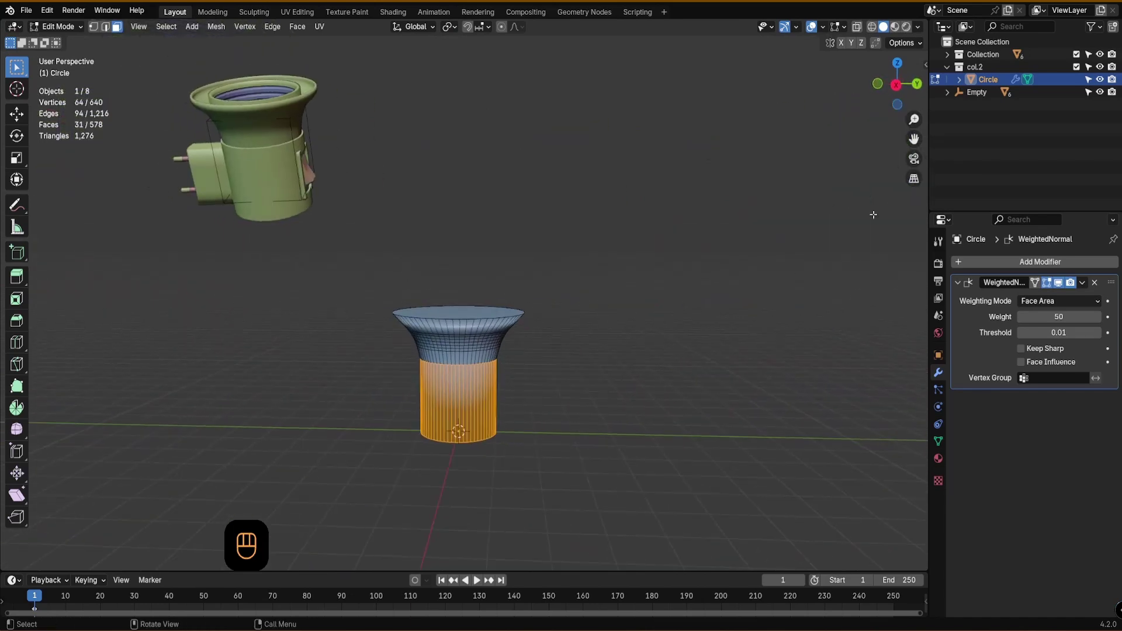
- Turn on X-ray, clear the face selection, and inspect the see-through mesh around the lower cylinder
left_click(898, 89)
left_click(857, 28)
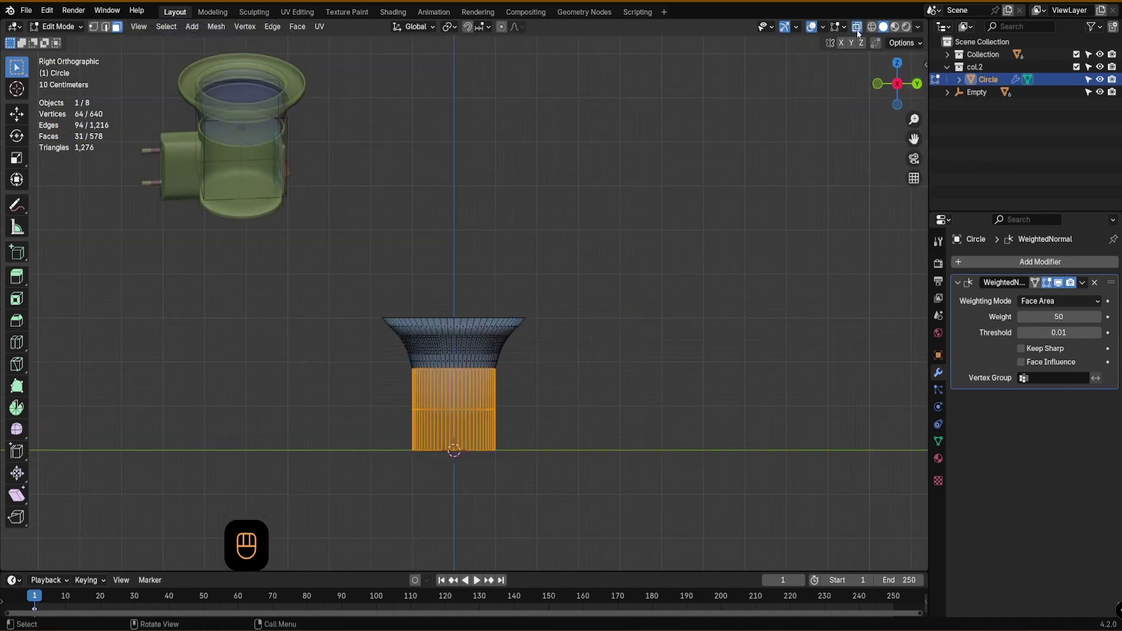
left_click(510, 433)
scroll(506, 430, "up", 4)
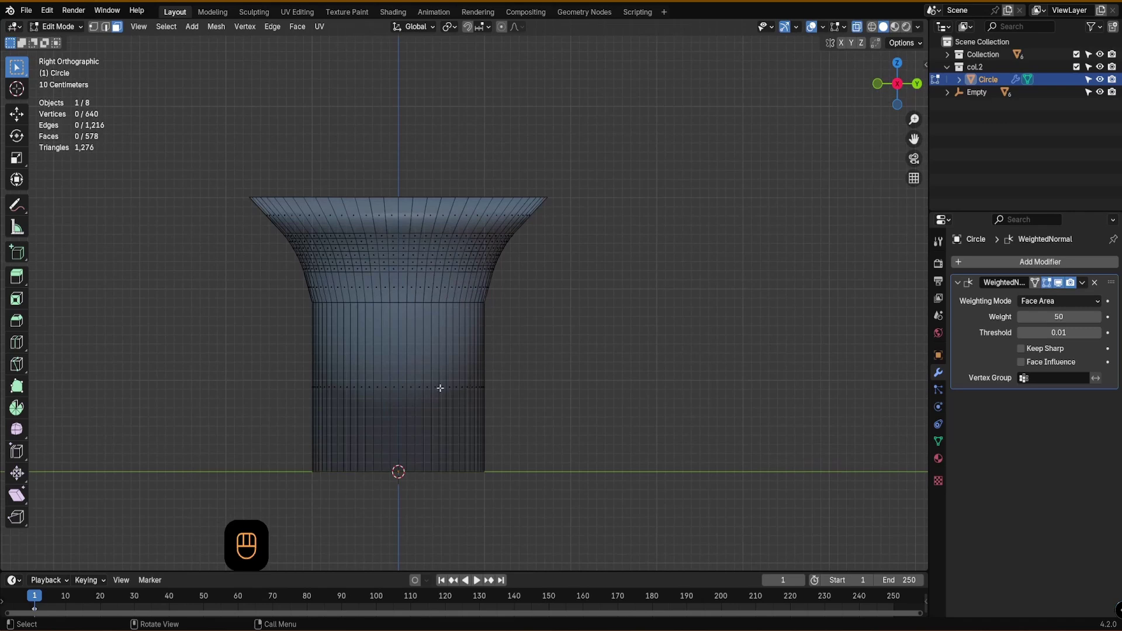
scroll(400, 390, "up", 3)
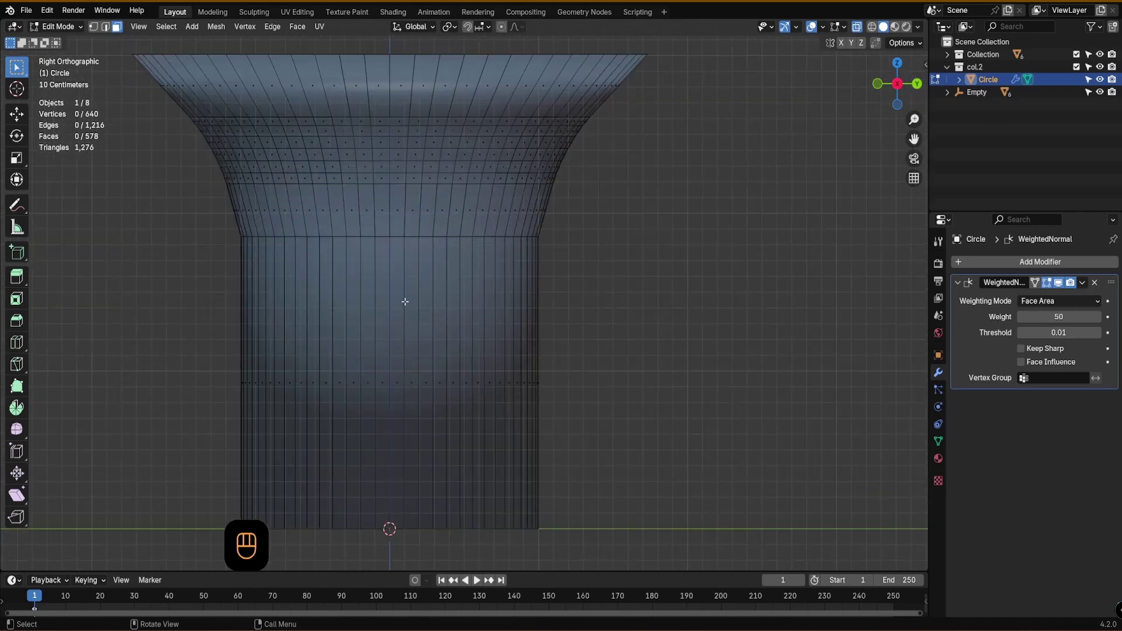
scroll(403, 390, "down", 3)
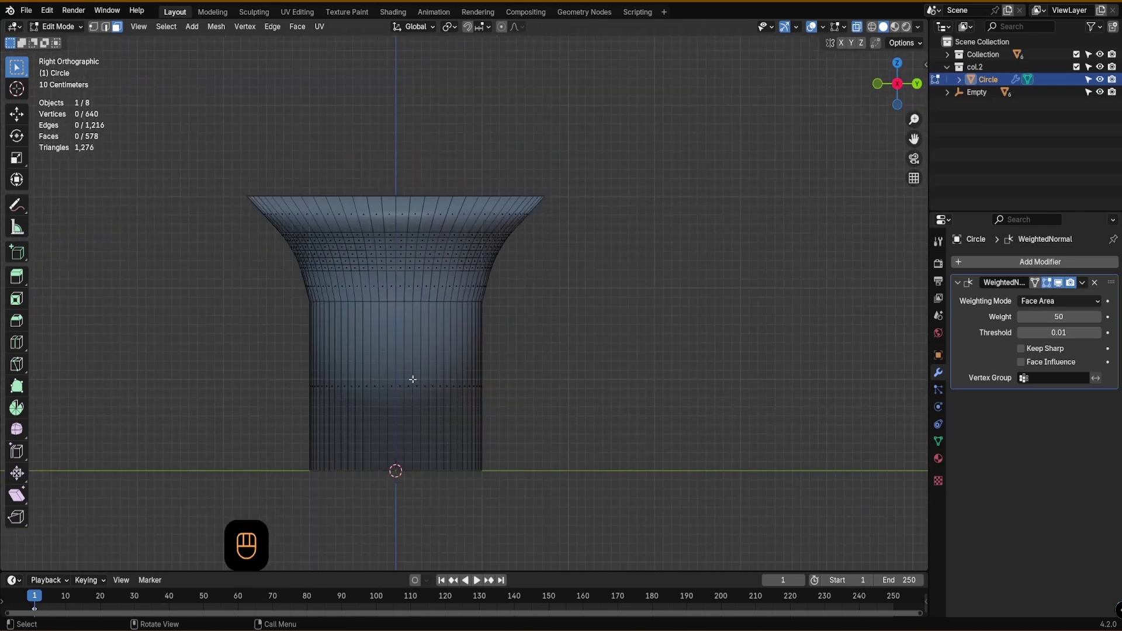
mouse_move(457, 380)
middle_mouse_down()
mouse_move(421, 384)
mouse_move(510, 384)
mouse_move(471, 375)
middle_mouse_up()
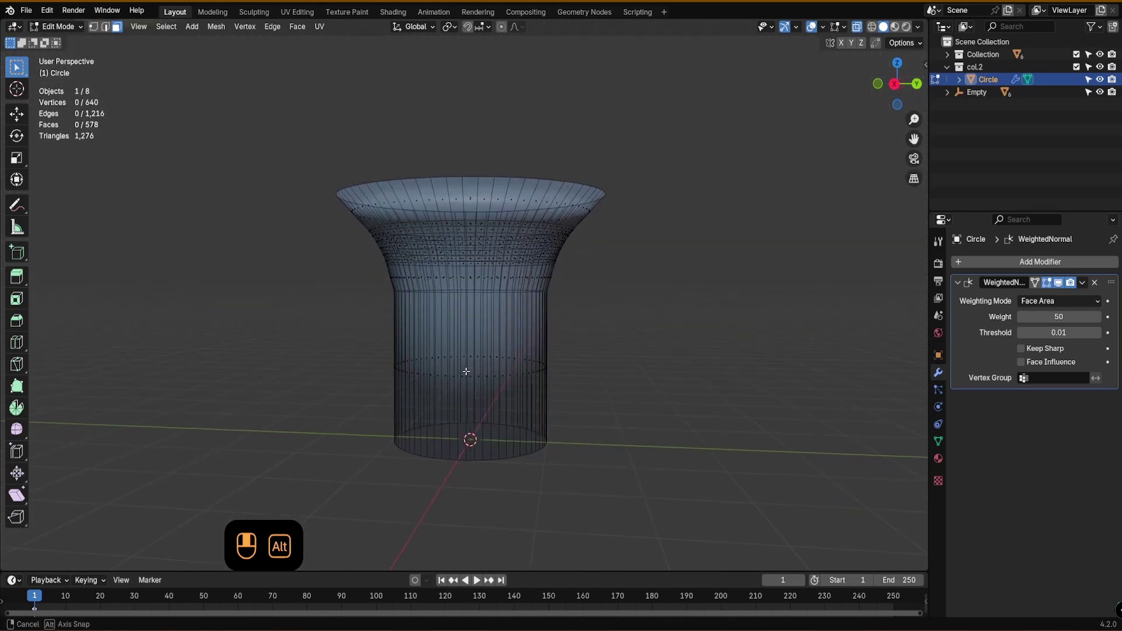
scroll(478, 372, "up", 3)
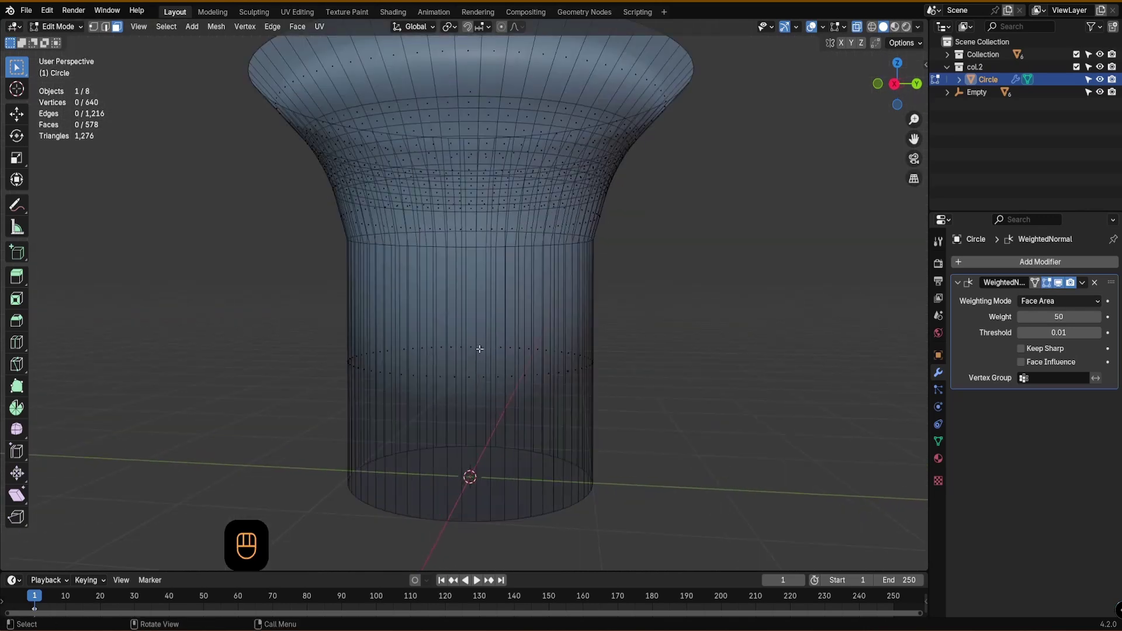
scroll(479, 354, "down", 2)
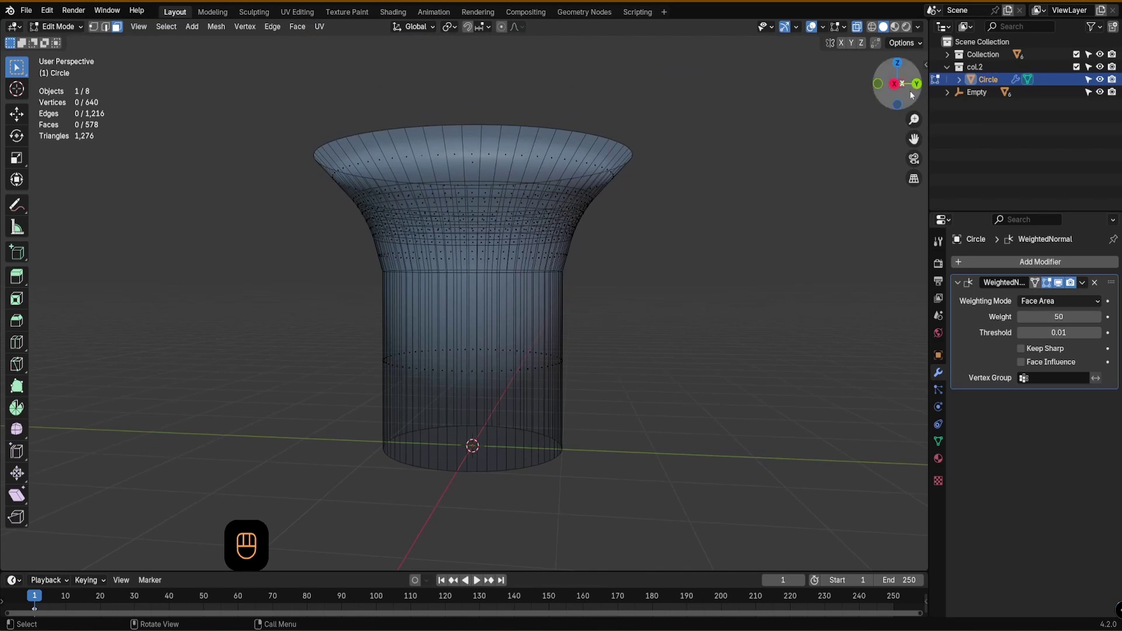
- Box-select all lower cylinder faces, front and back, from the right view and turn X-ray off
left_click(894, 85)
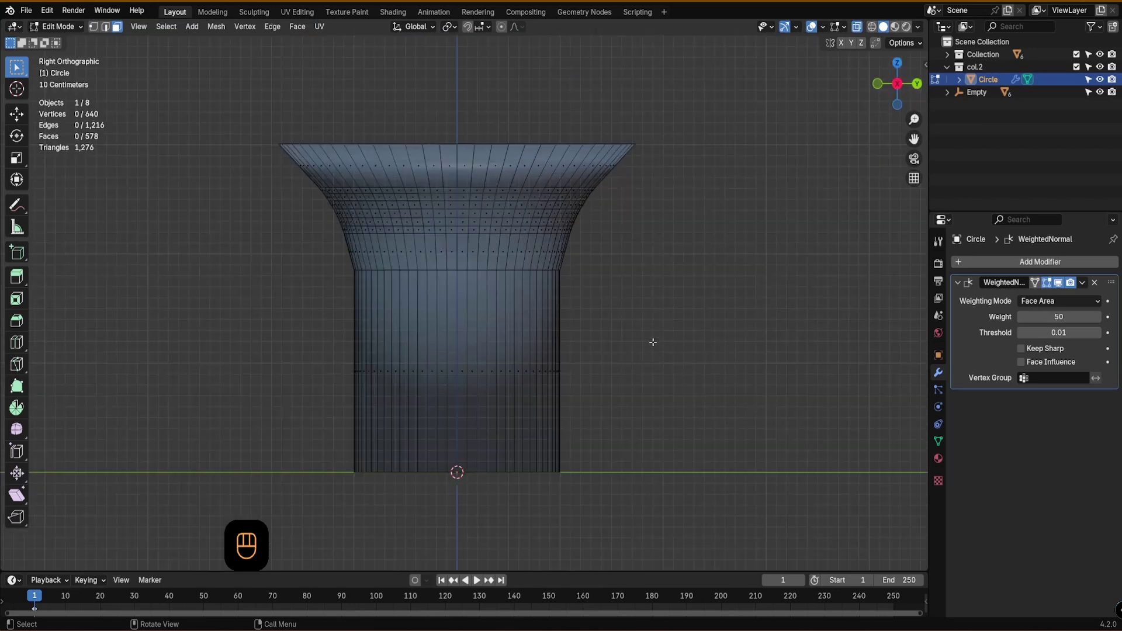
left_click_drag(652, 342, 321, 496)
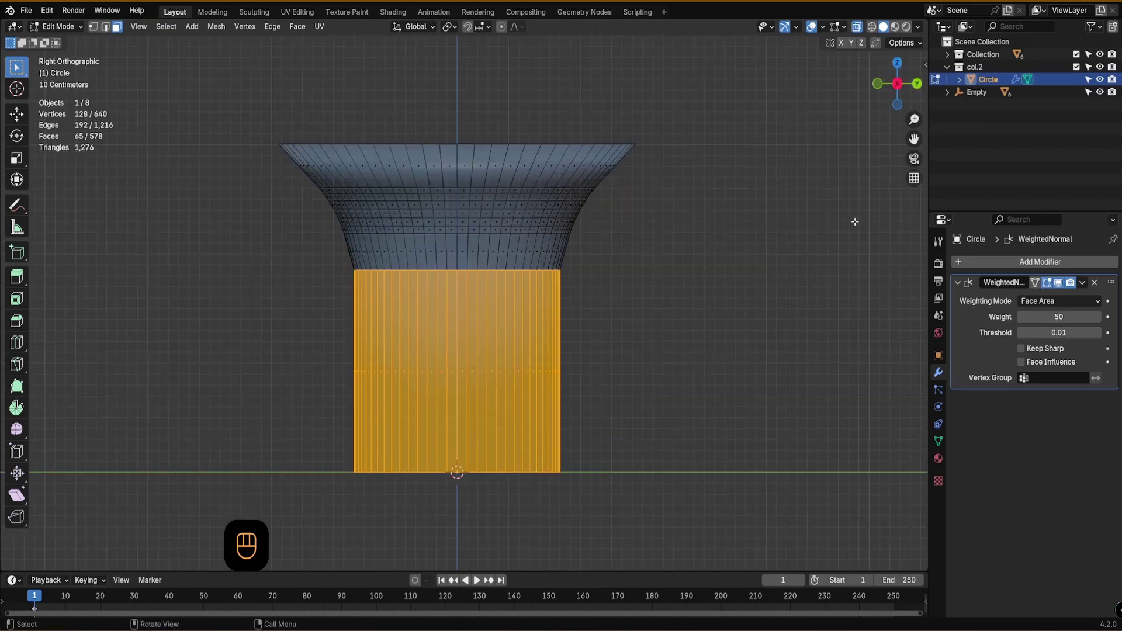
left_click(855, 27)
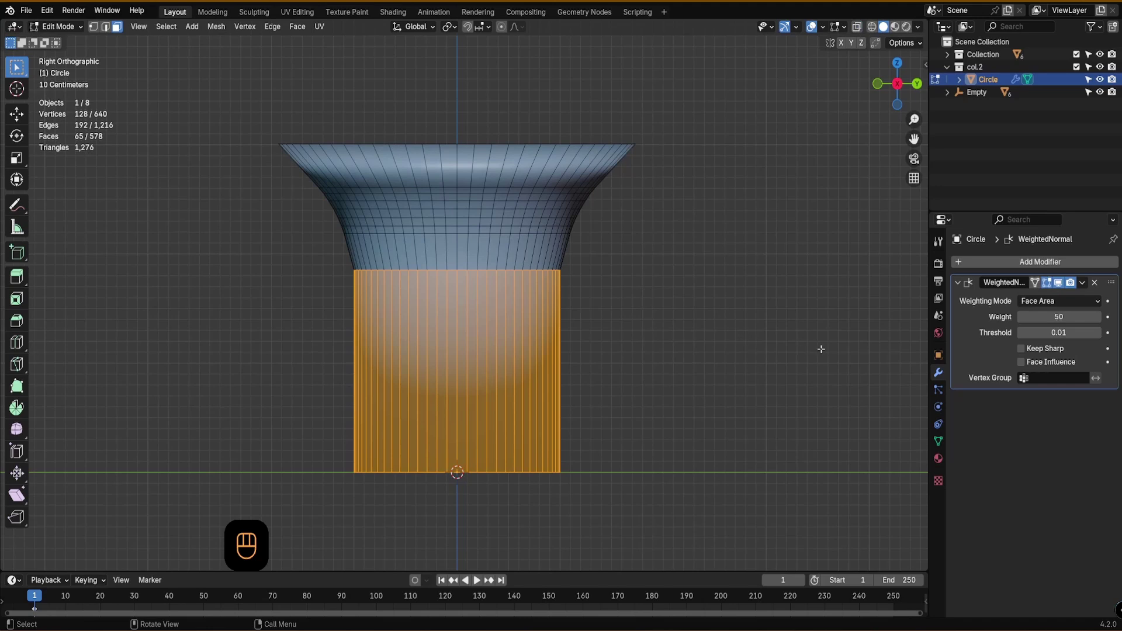
- Extrude the selected lower cylinder faces outward along their normals by about 0.0772 m and return to Object Mode
left_click_drag(771, 343, 494, 368, "alt")
left_click(877, 85)
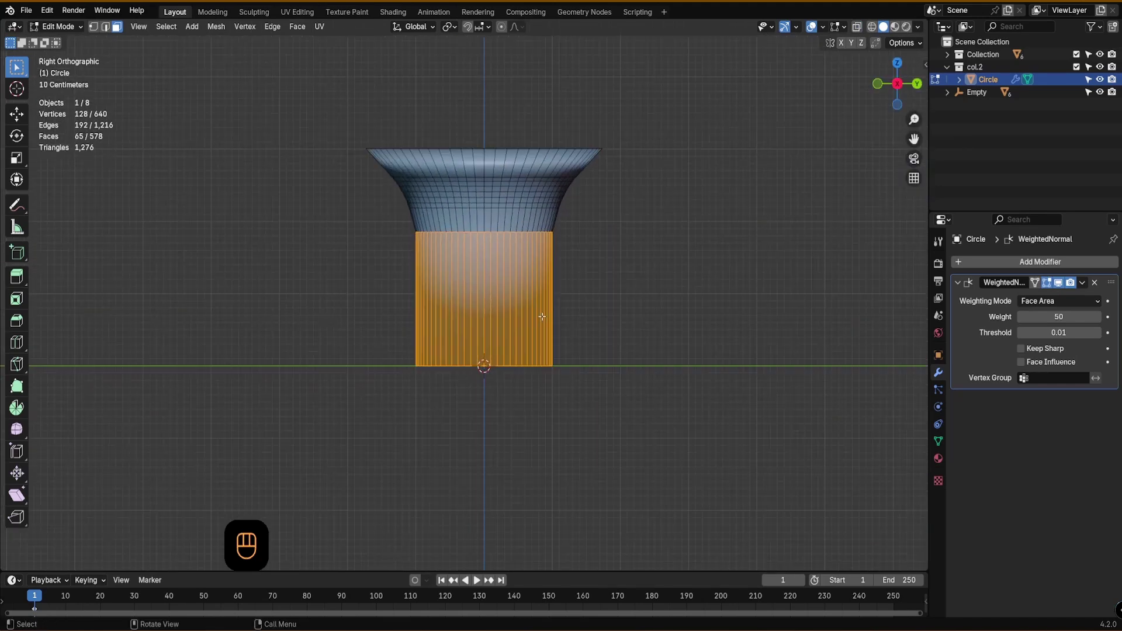
left_click_drag(307, 138, 361, 262, "alt+shift")
scroll(361, 250, "down", 3)
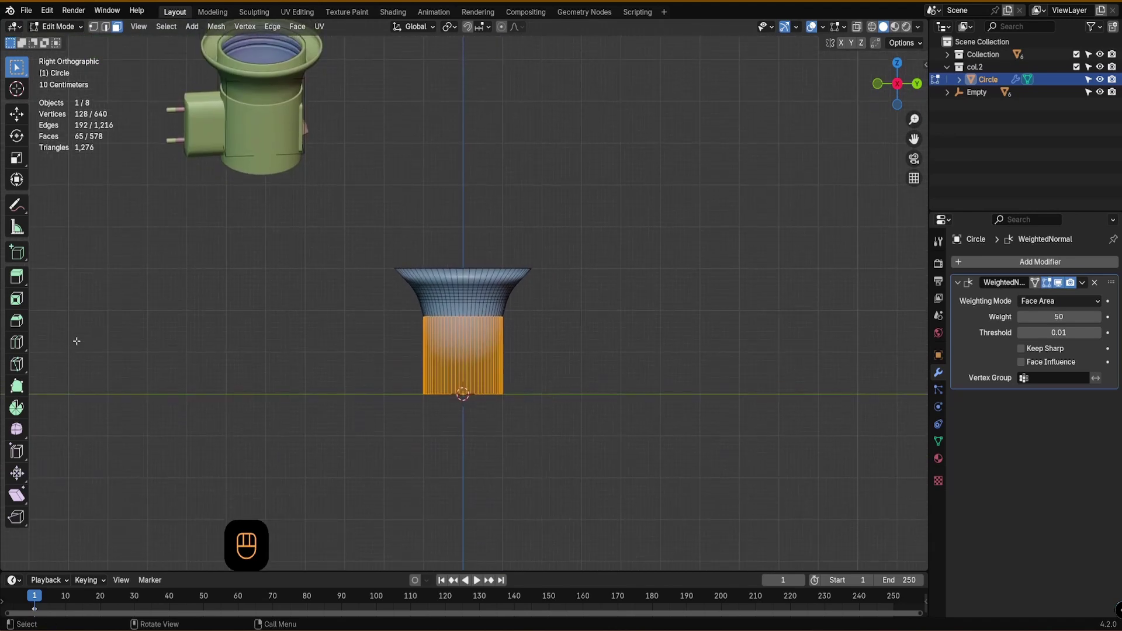
left_click(22, 282)
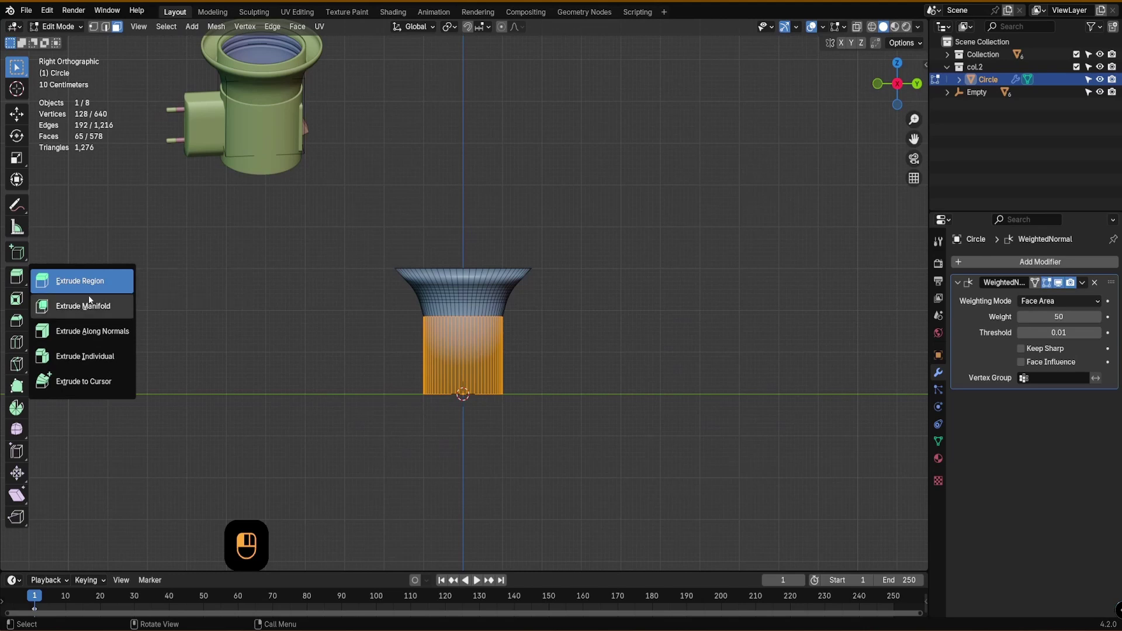
left_click(104, 335)
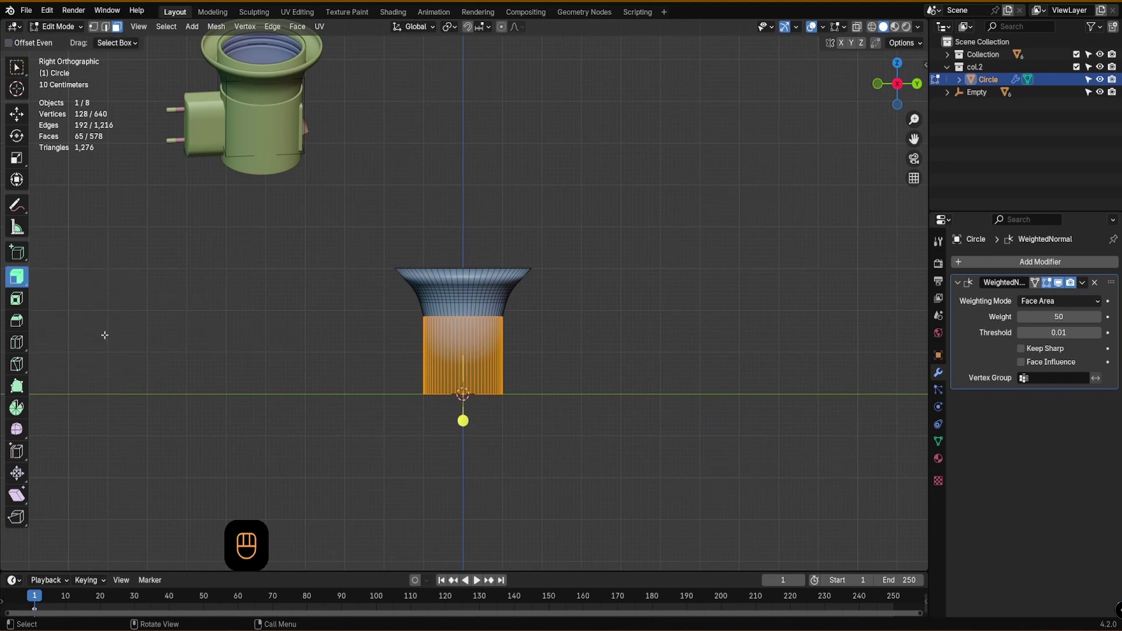
left_click_drag(400, 409, 417, 433, "alt")
scroll(431, 426, "up", 5)
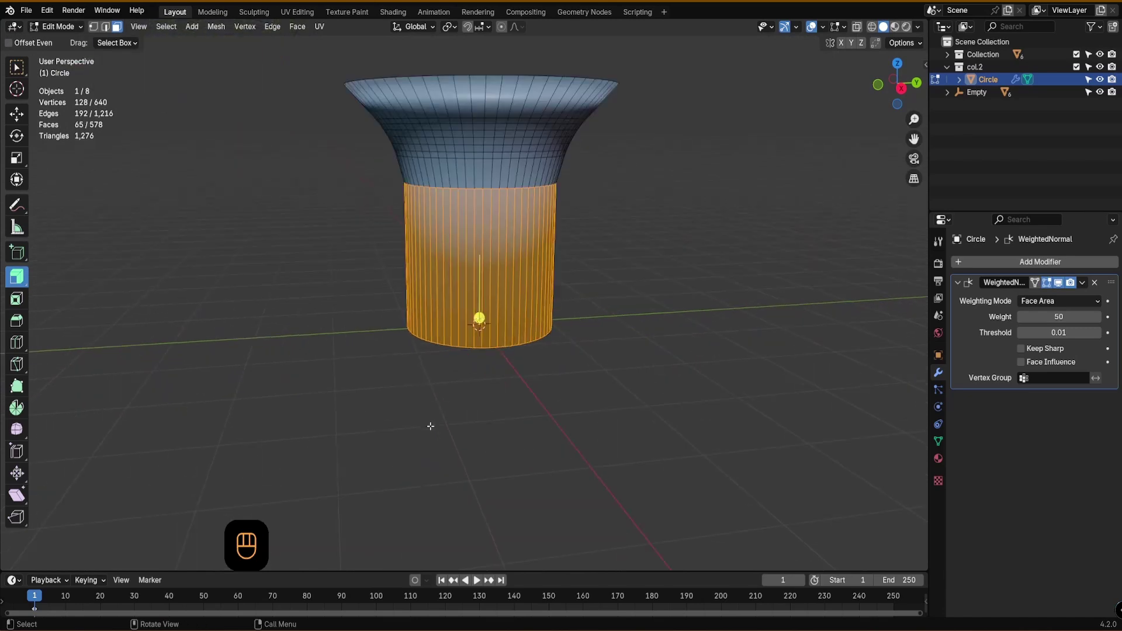
left_click_drag(429, 387, 439, 410, "alt")
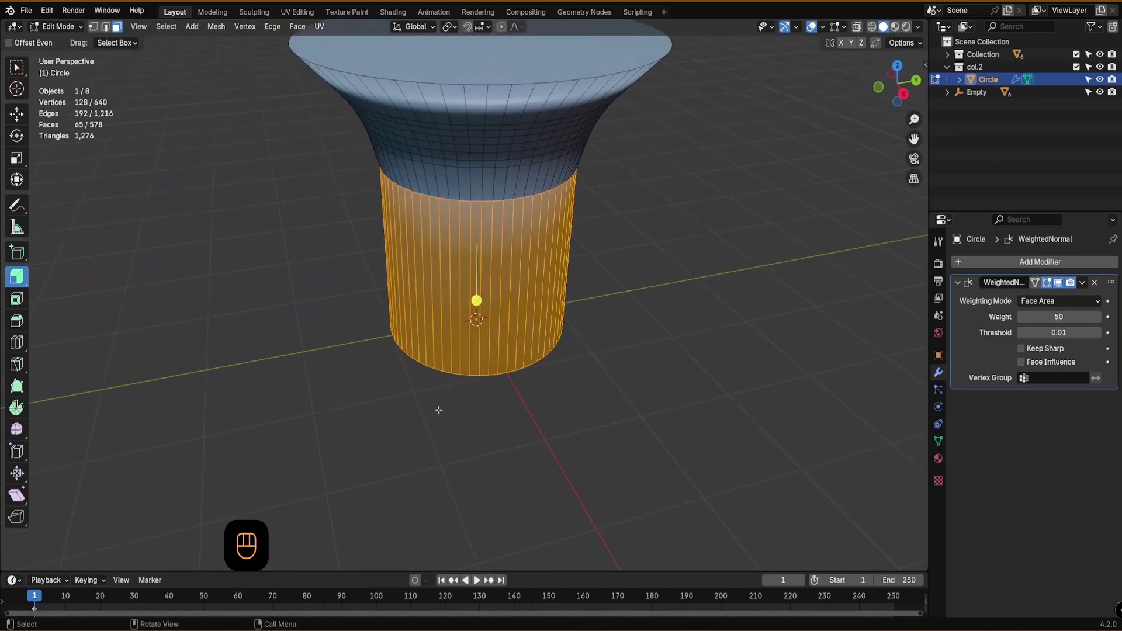
left_click_drag(477, 300, 474, 297)
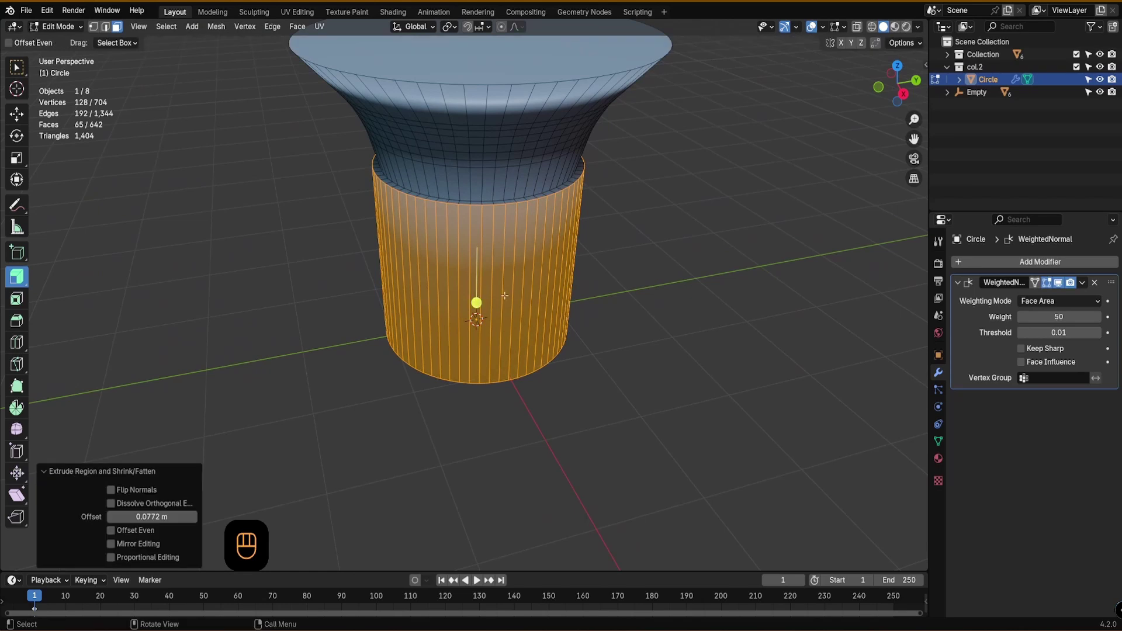
key("Tab")
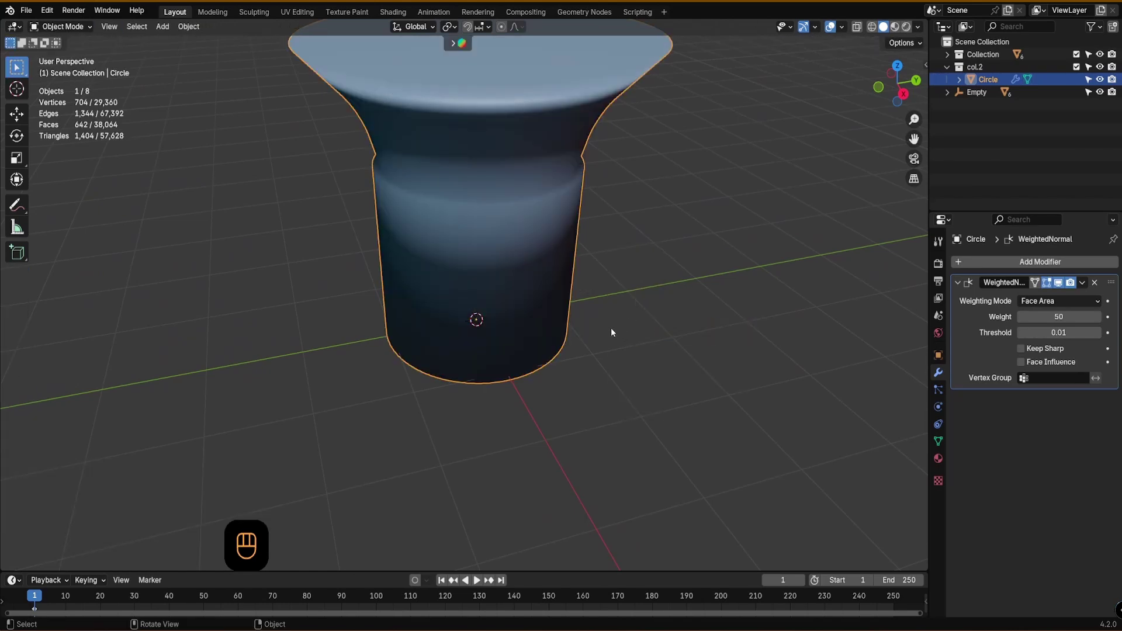
- Enable Cavity of type Both in the viewport shading and strengthen its world-space ridge and valley effect
middle_click_drag(611, 332, 482, 311)
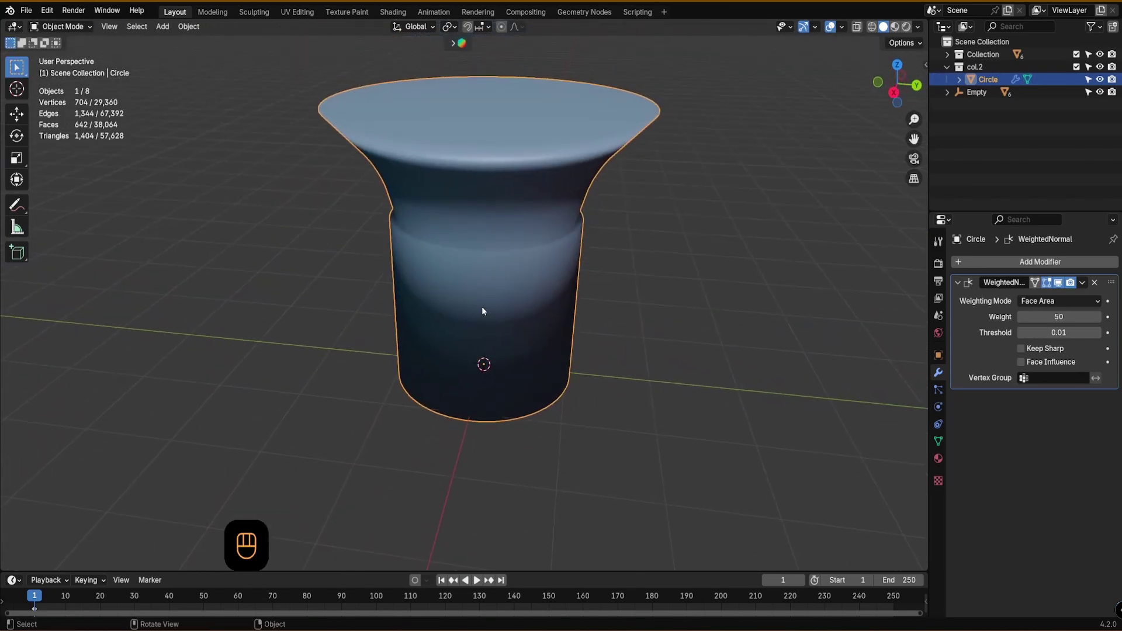
scroll(483, 310, "up", 2)
scroll(424, 277, "up", 2, "shift")
scroll(412, 287, "up", 3)
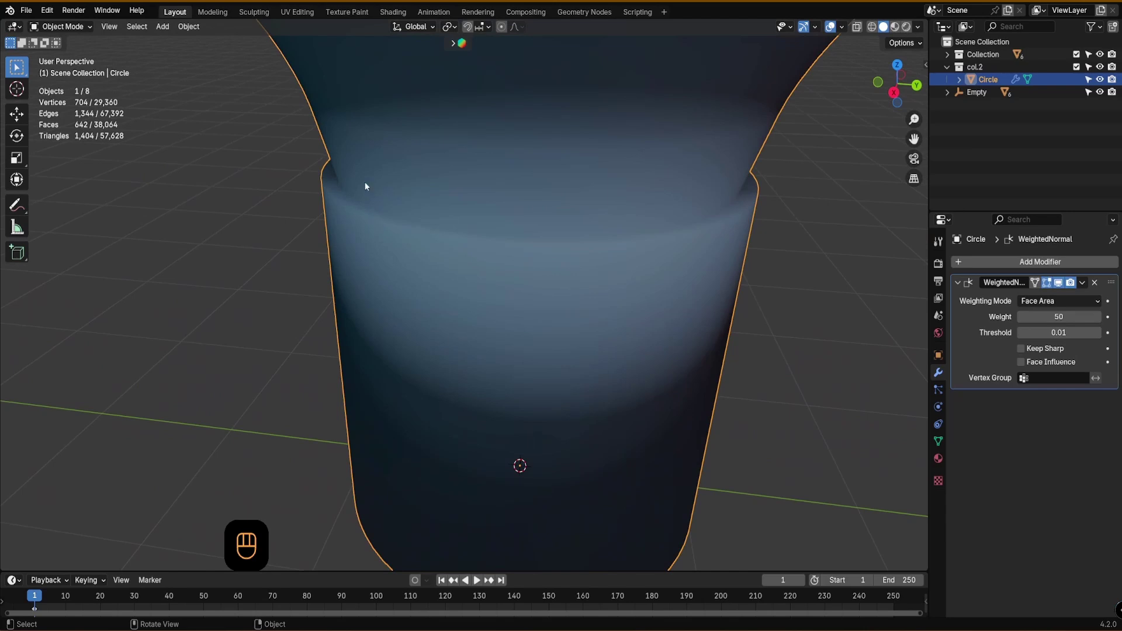
left_click(917, 27)
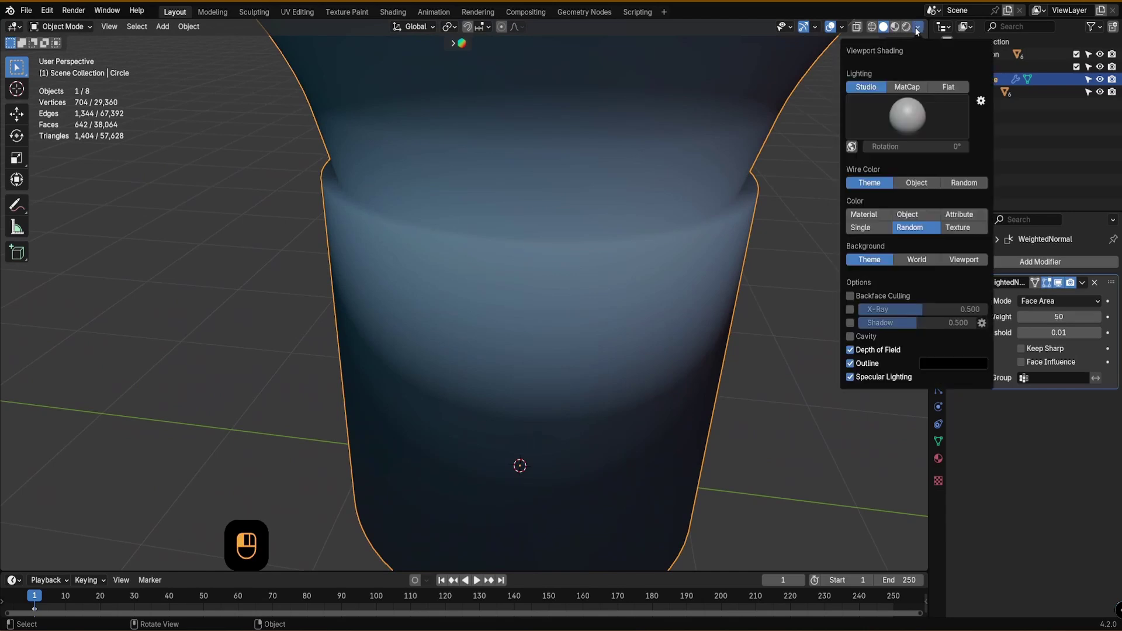
left_click(851, 337)
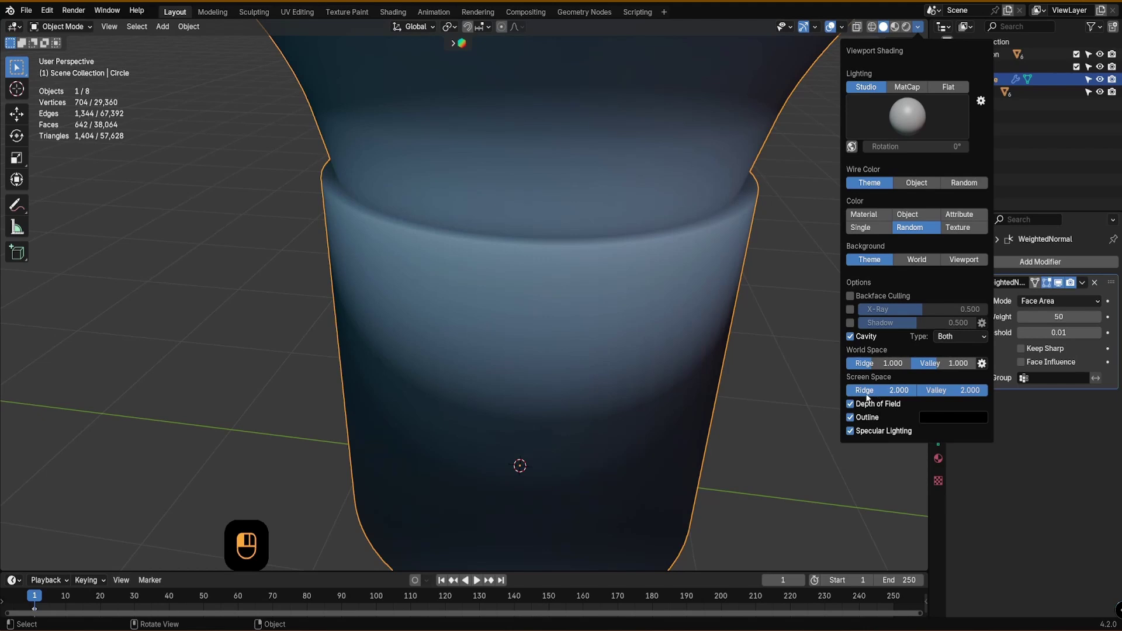
left_click_drag(876, 363, 967, 367)
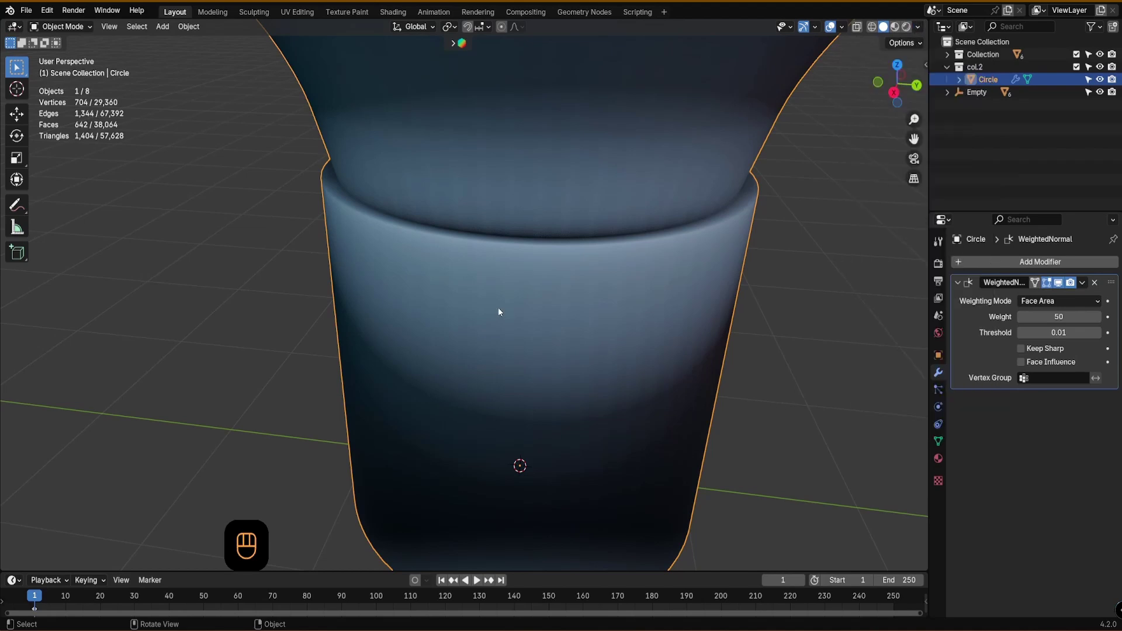
- Examine the ledge between the flared body and the lower cylinder from several angles and compare it with the green reference
middle_click_drag(499, 241, 777, 226, "alt")
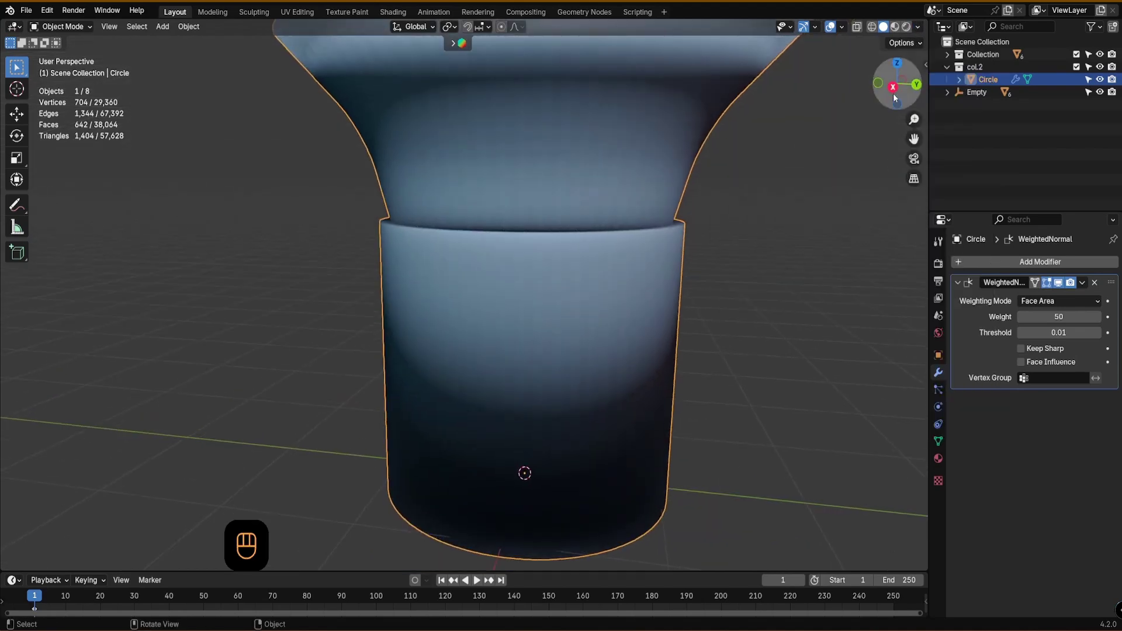
scroll(804, 176, "up", 2)
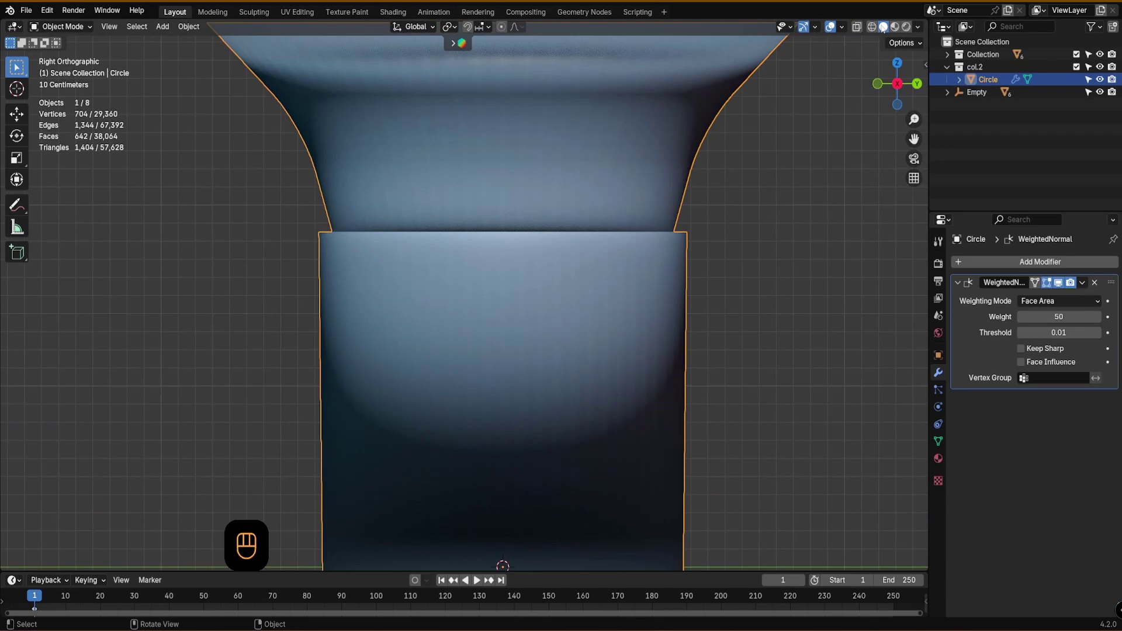
scroll(619, 243, "down", 3)
middle_click_drag(607, 251, 504, 315, "shift")
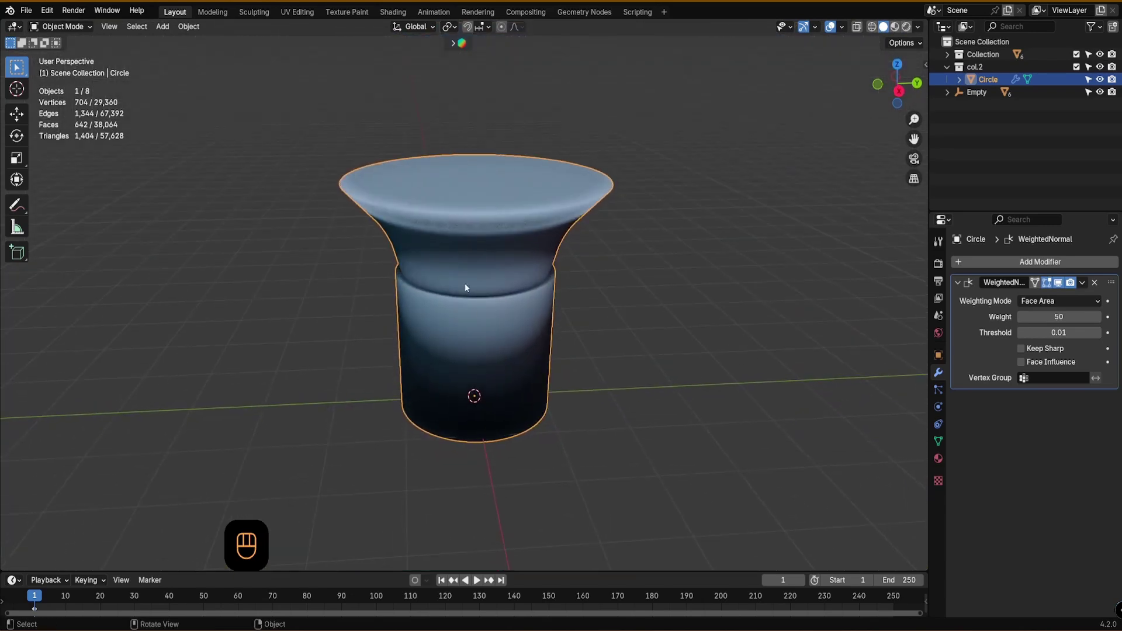
scroll(471, 278, "up", 2)
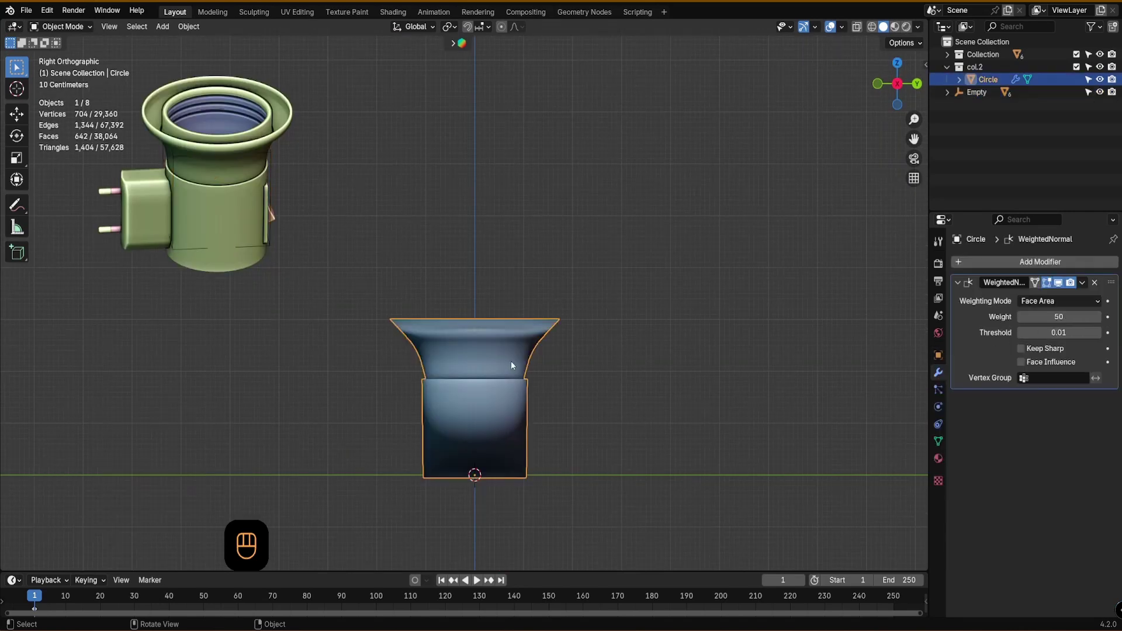
middle_click_drag(527, 346, 503, 385)
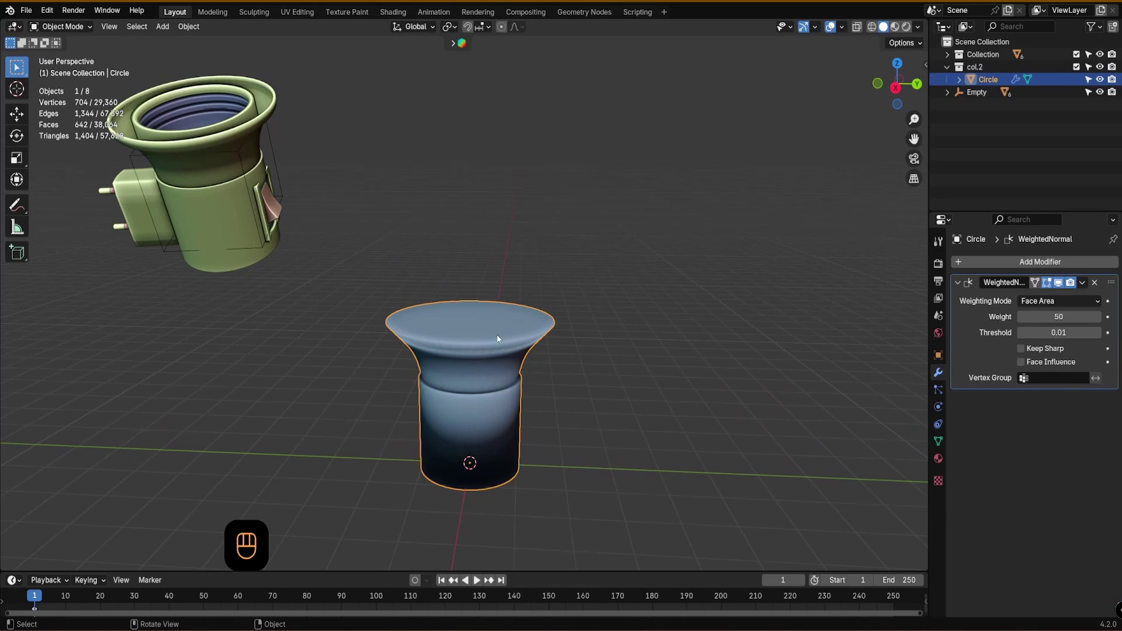
middle_click_drag(497, 338, 496, 336, "alt")
- Enter face editing on the blue body and delete the large cap face closing the flared opening
key("Tab")
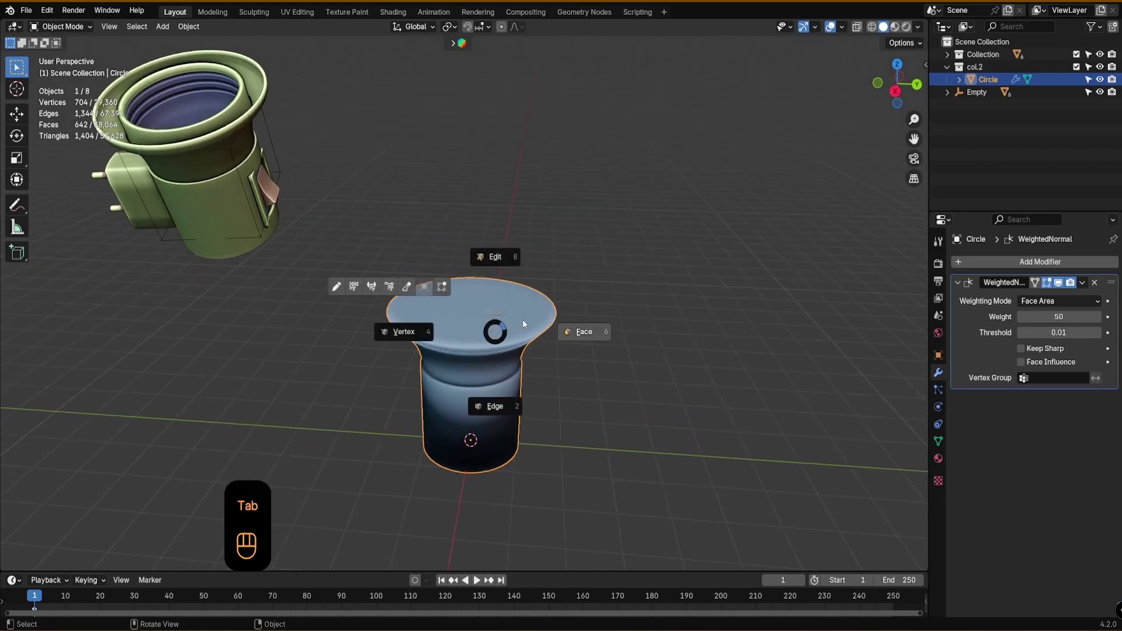
left_click(575, 338)
left_click(486, 334)
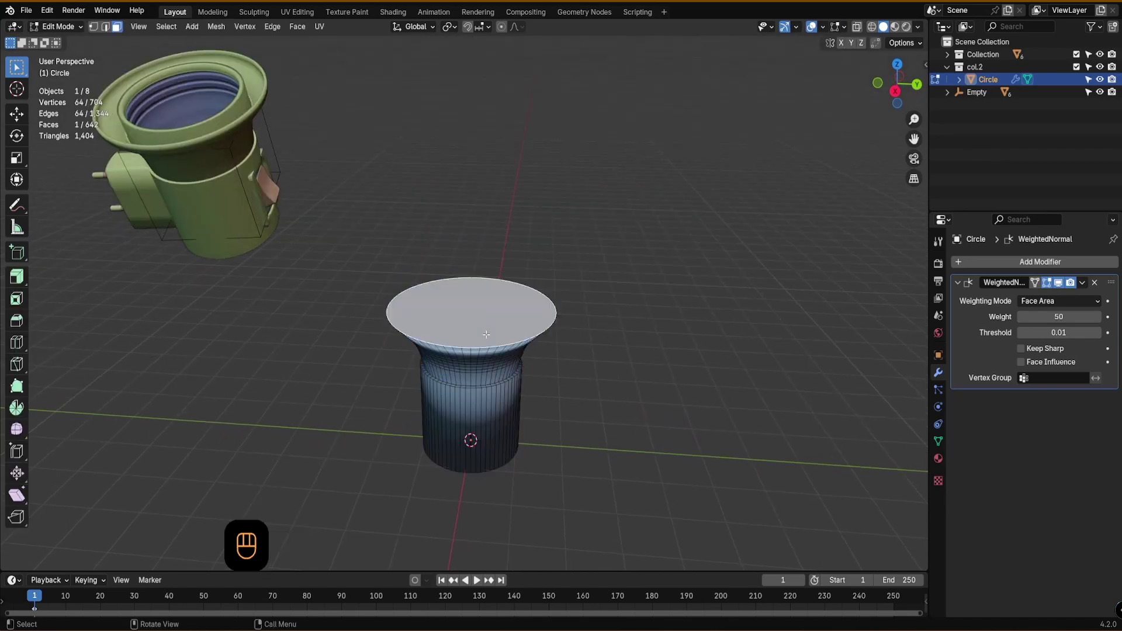
key("x")
left_click(445, 361)
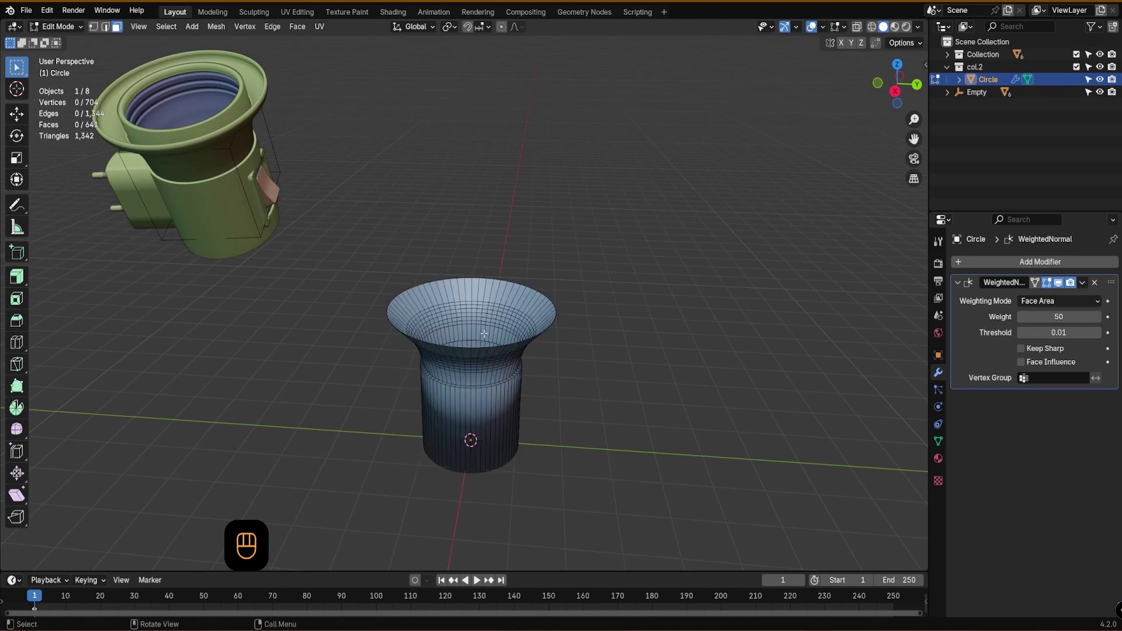
- Inspect the opened body beside the green reference, return to Object Mode, and add a Solidify modifier to it
scroll(362, 337, "down", 2)
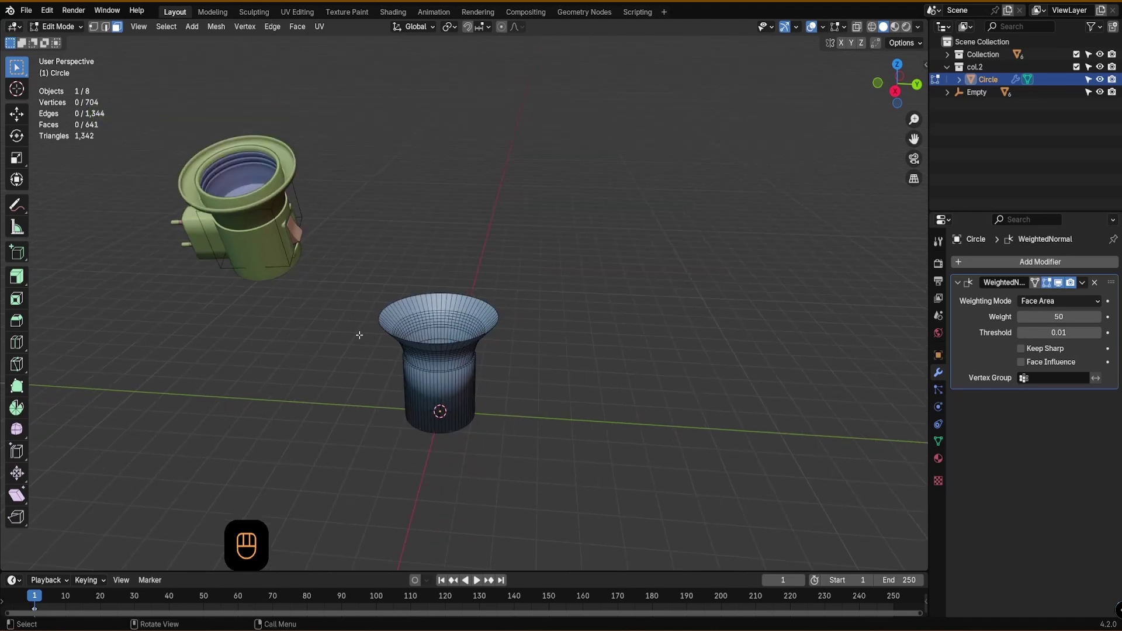
left_click_drag(380, 354, 435, 386, "alt+shift")
scroll(455, 360, "up", 3)
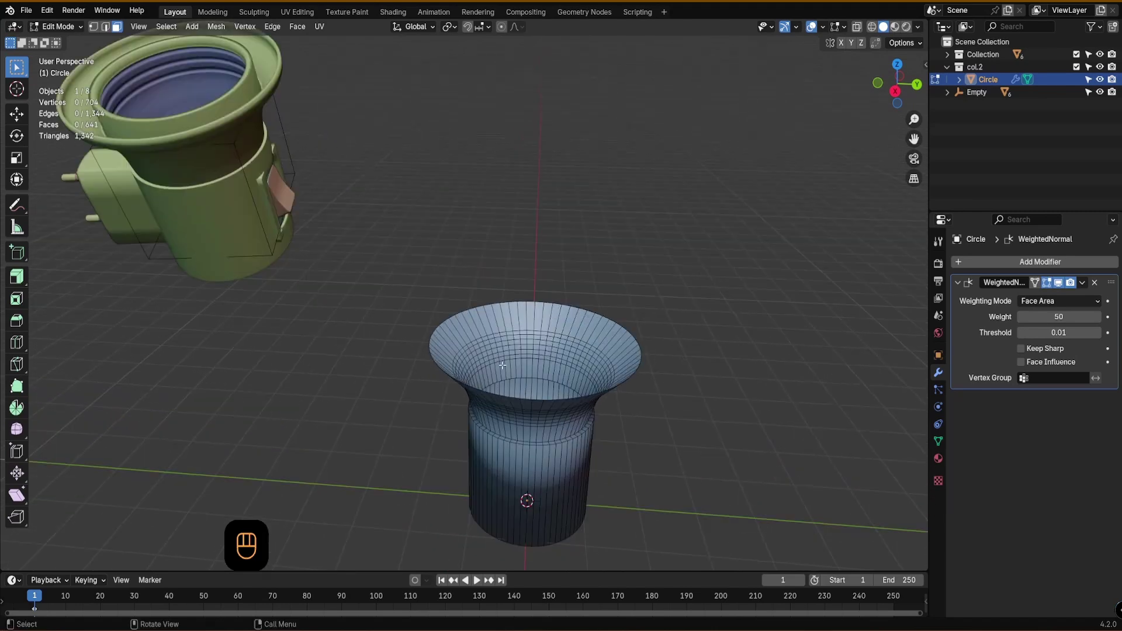
middle_click_drag(431, 326, 557, 372)
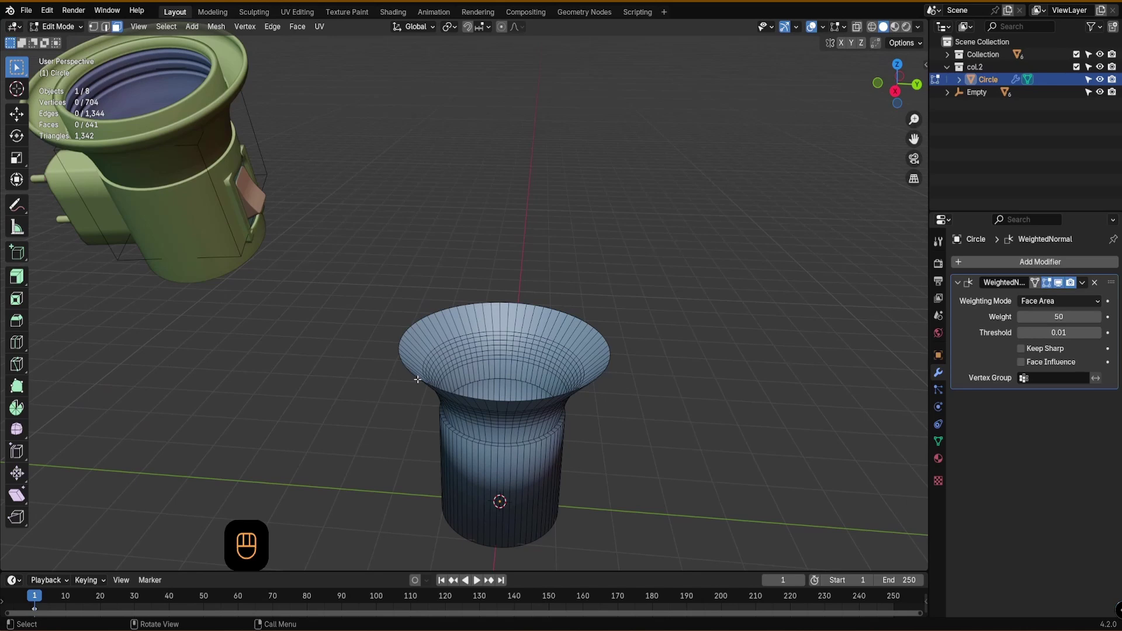
scroll(417, 379, "up", 2)
left_click_drag(416, 379, 416, 365, "alt")
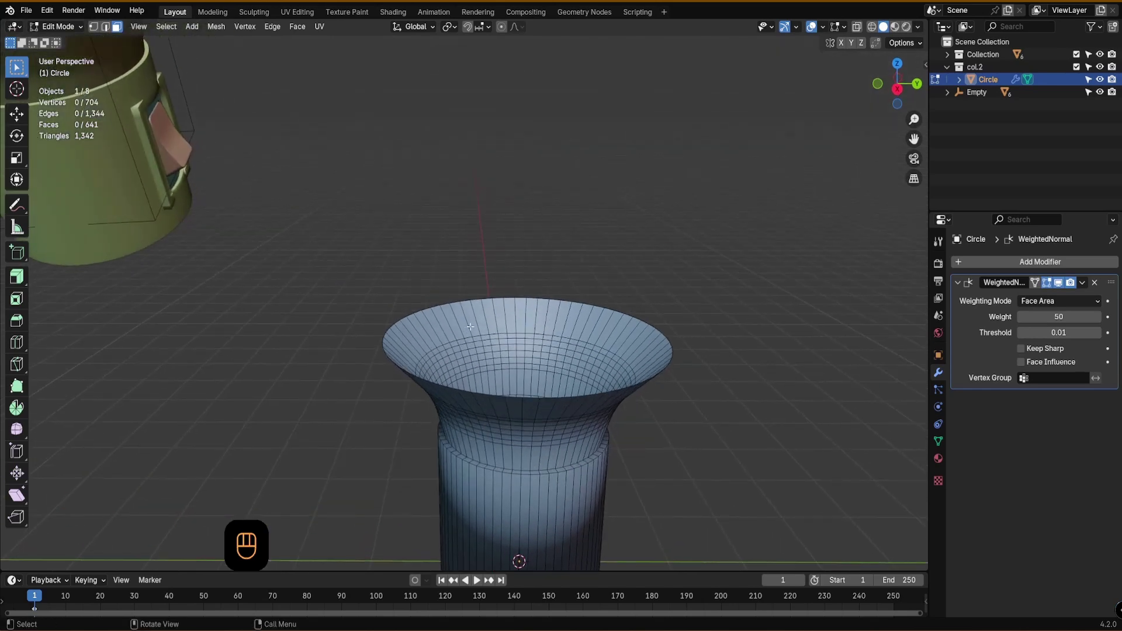
middle_click_drag(470, 327, 537, 345)
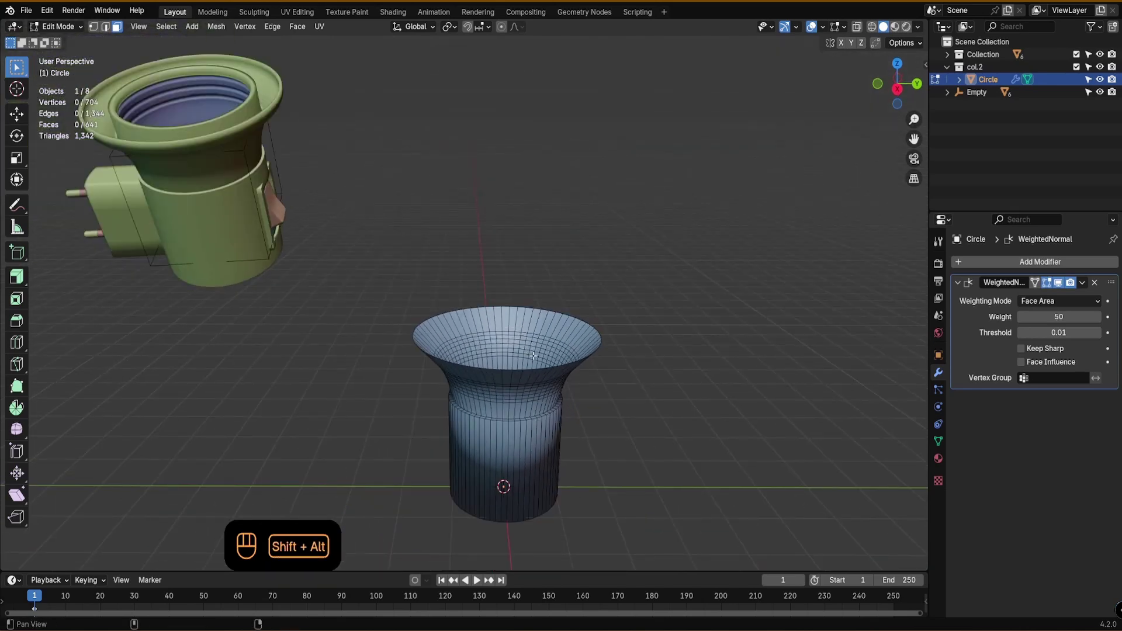
left_click_drag(532, 352, 530, 381, "alt+shift")
key("Tab")
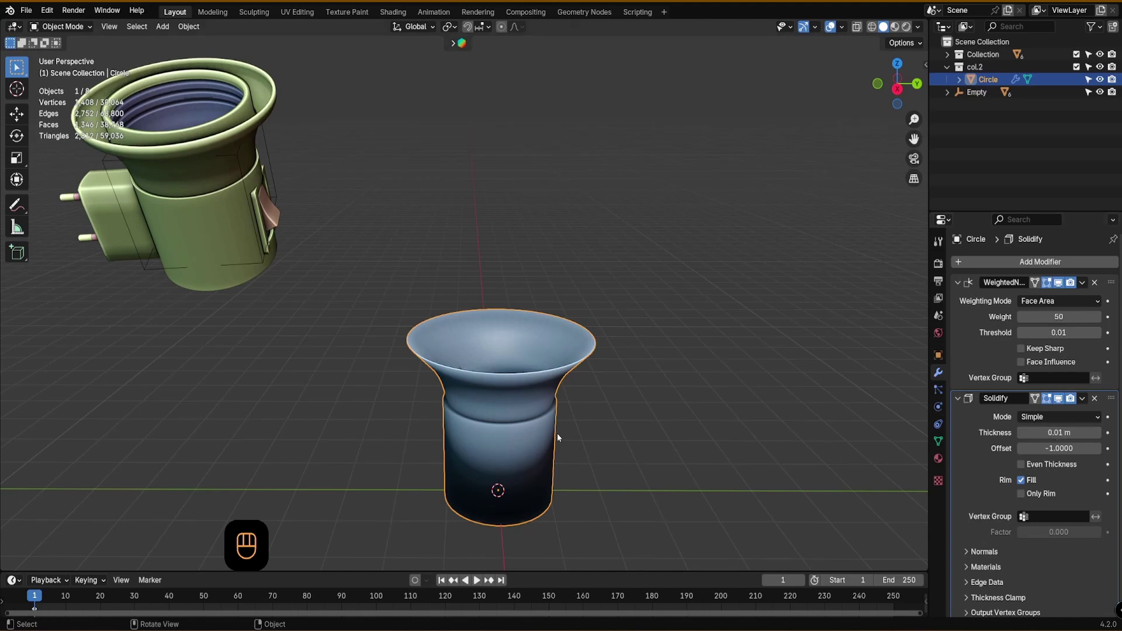
- Set the Solidify modifier's thickness to 0.1 m
mouse_move(556, 433)
left_mouse_down("alt")
mouse_move(523, 412)
mouse_move(499, 468)
mouse_move(545, 431)
left_mouse_up("alt")
scroll(522, 403, "up", 3)
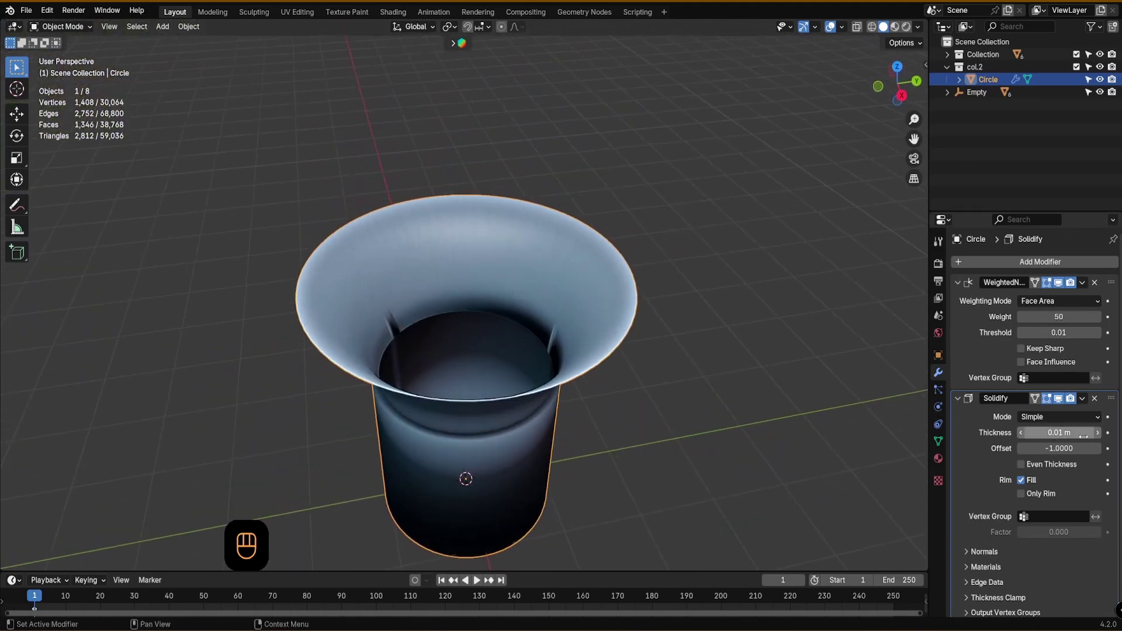
left_click(1049, 432)
type(".1")
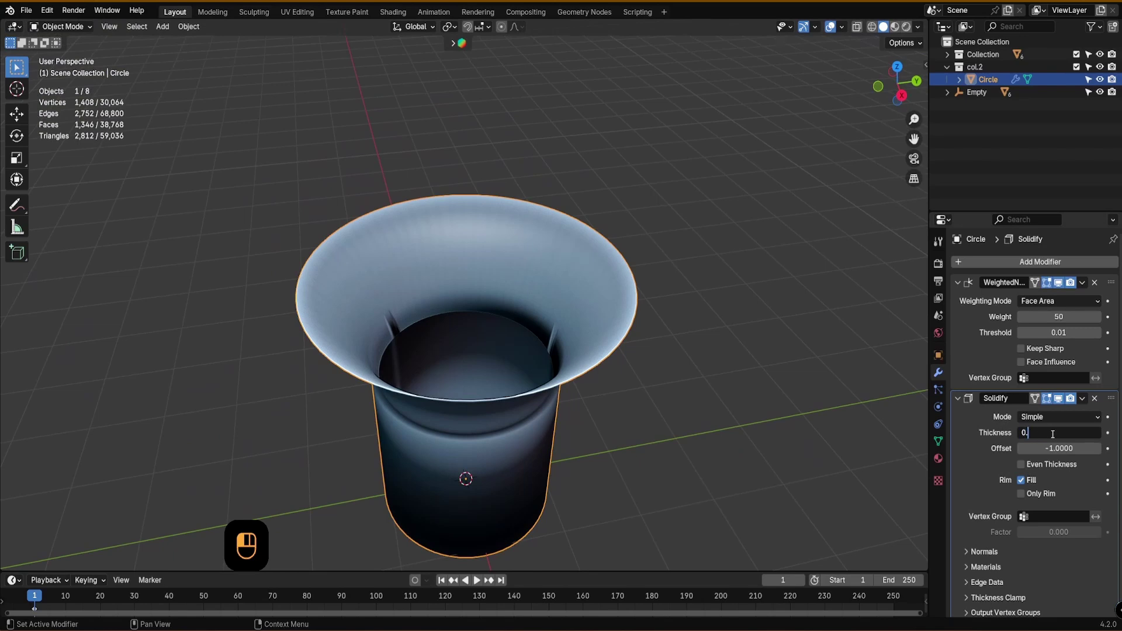
key("Return")
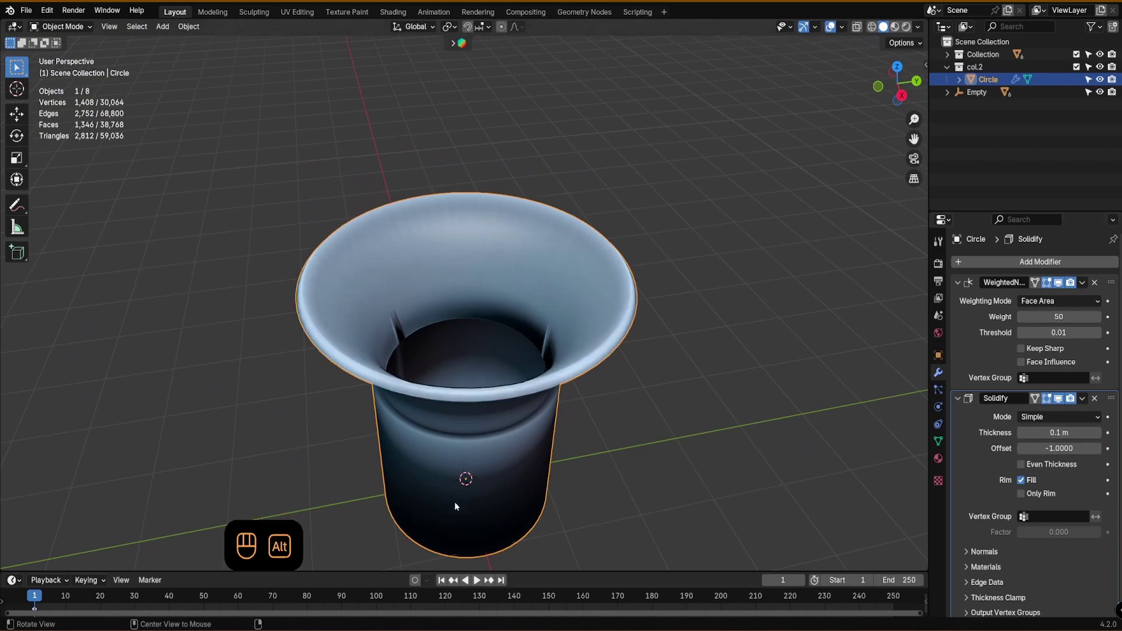
- Collapse both modifiers, check the shading streaks inside the opening, and reorder the stack so Weighted Normal comes after Solidify
middle_click_drag(459, 439, 433, 458, "alt")
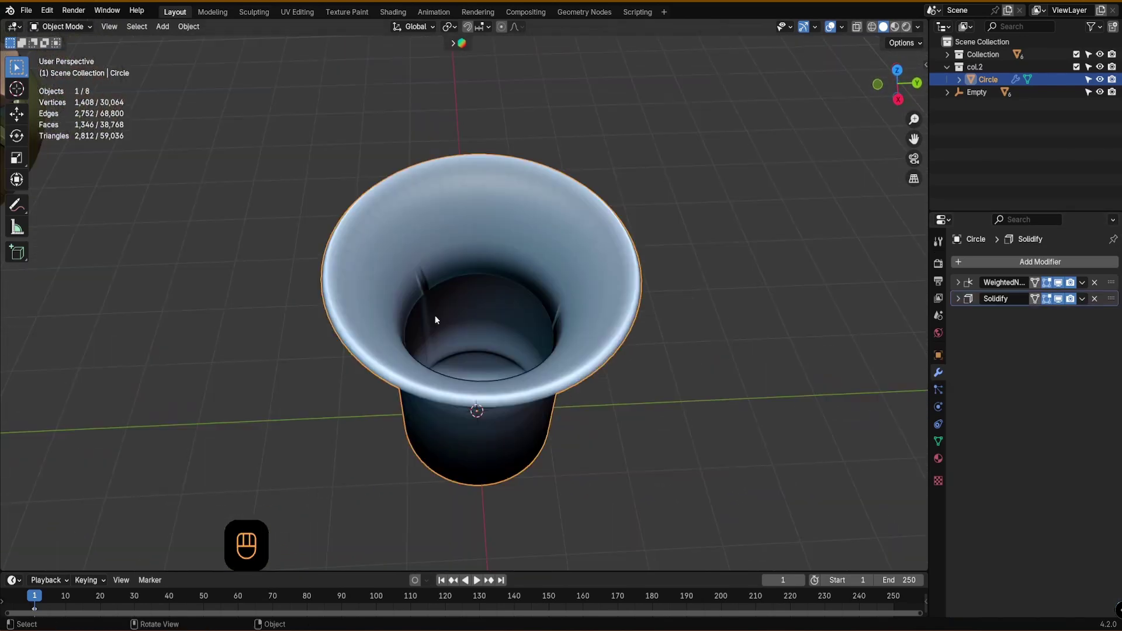
scroll(448, 309, "up", 3)
middle_click_drag(448, 310, 489, 317)
scroll(410, 280, "up", 3)
scroll(418, 255, "down", 2)
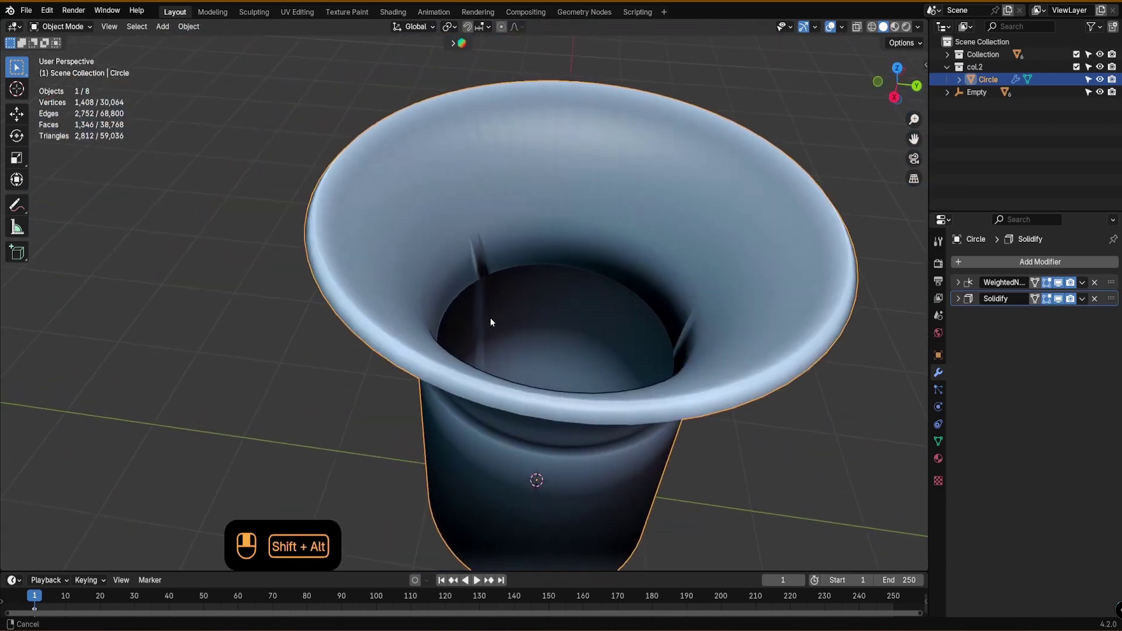
scroll(468, 307, "down", 3)
middle_click_drag(425, 305, 421, 304, "alt+shift")
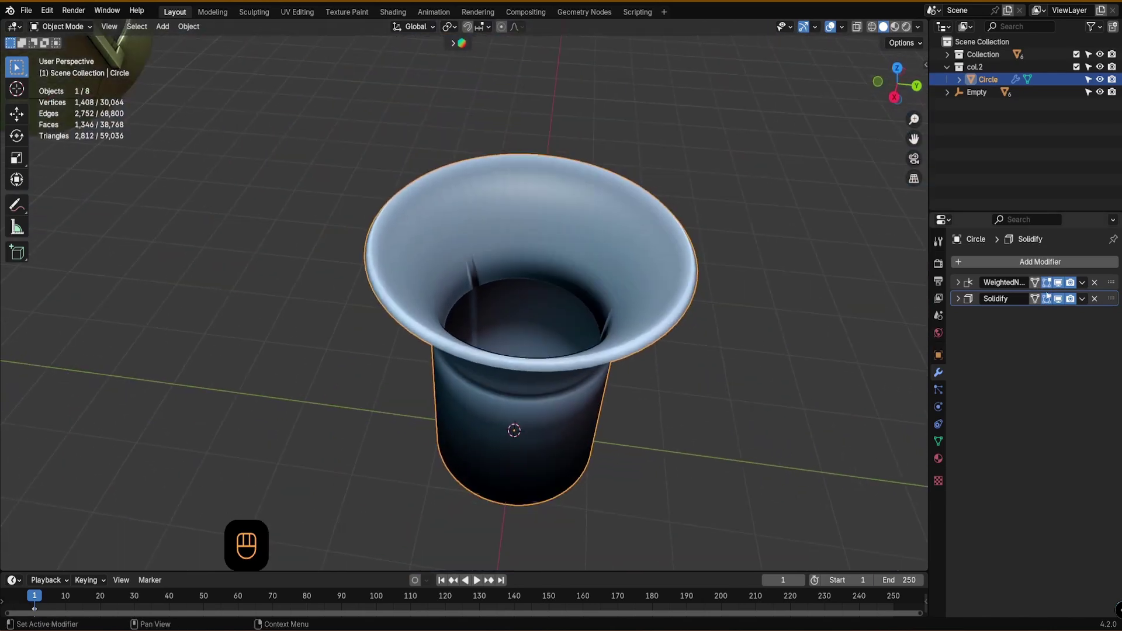
left_click(1113, 286)
left_click_drag(1113, 285, 1110, 320)
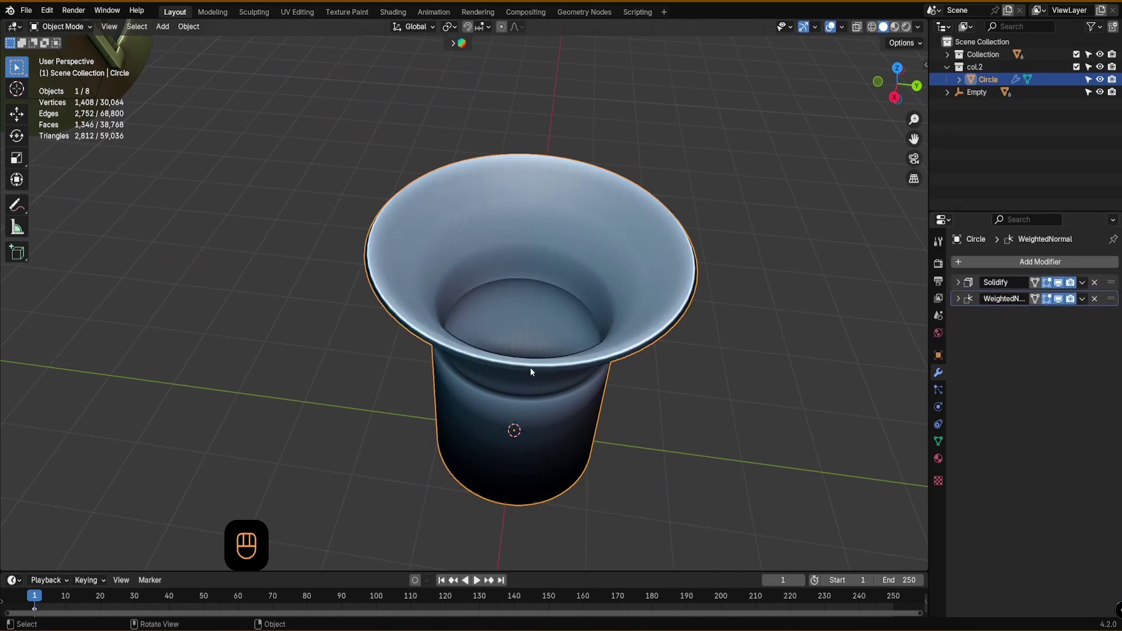
middle_click_drag(529, 367, 524, 342, "alt")
scroll(488, 283, "down", 4)
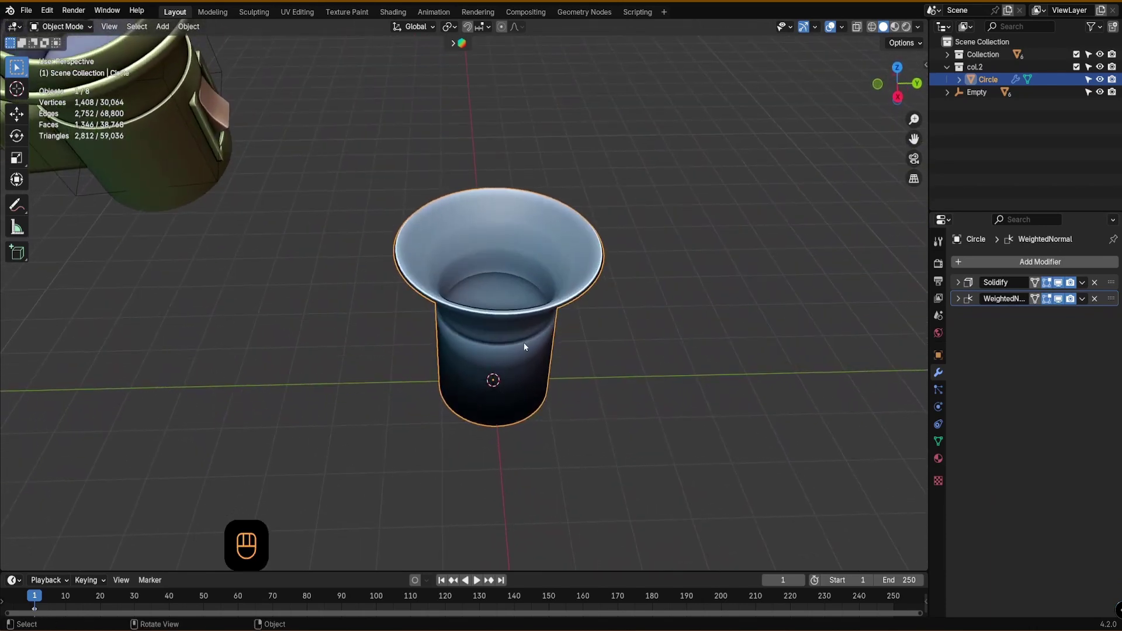
- Inspect the body's inner walls in Edit Mode and Object Mode, comparing the opening with the green reference
key("Tab")
middle_click_drag(533, 278, 535, 327)
middle_click_drag(301, 174, 261, 126, "alt+shift")
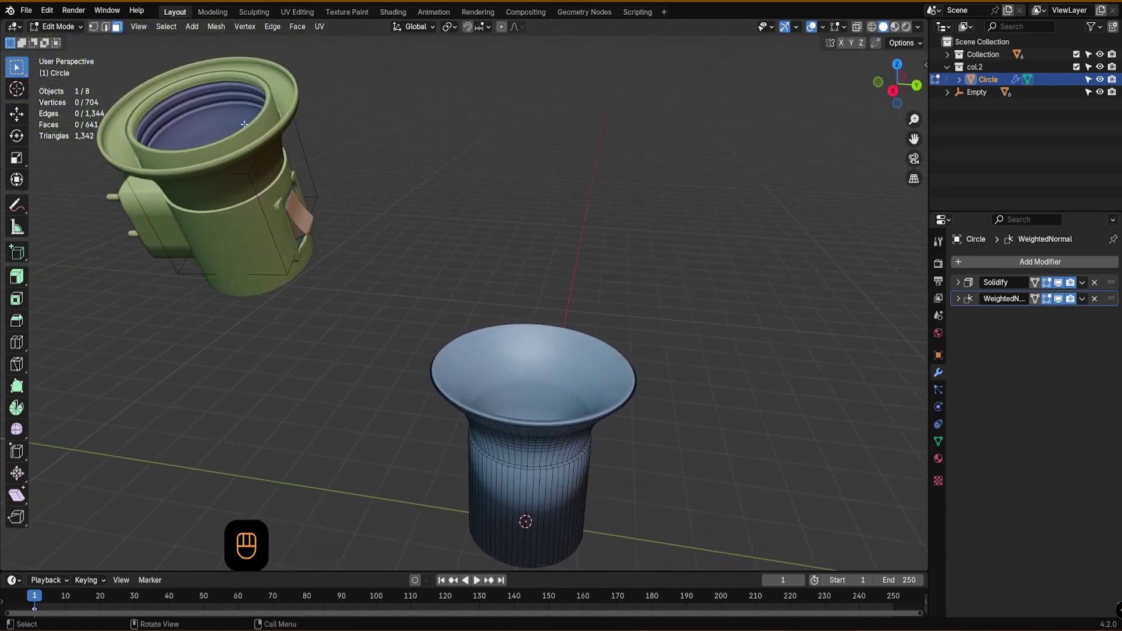
middle_click_drag(548, 399, 507, 365, "alt")
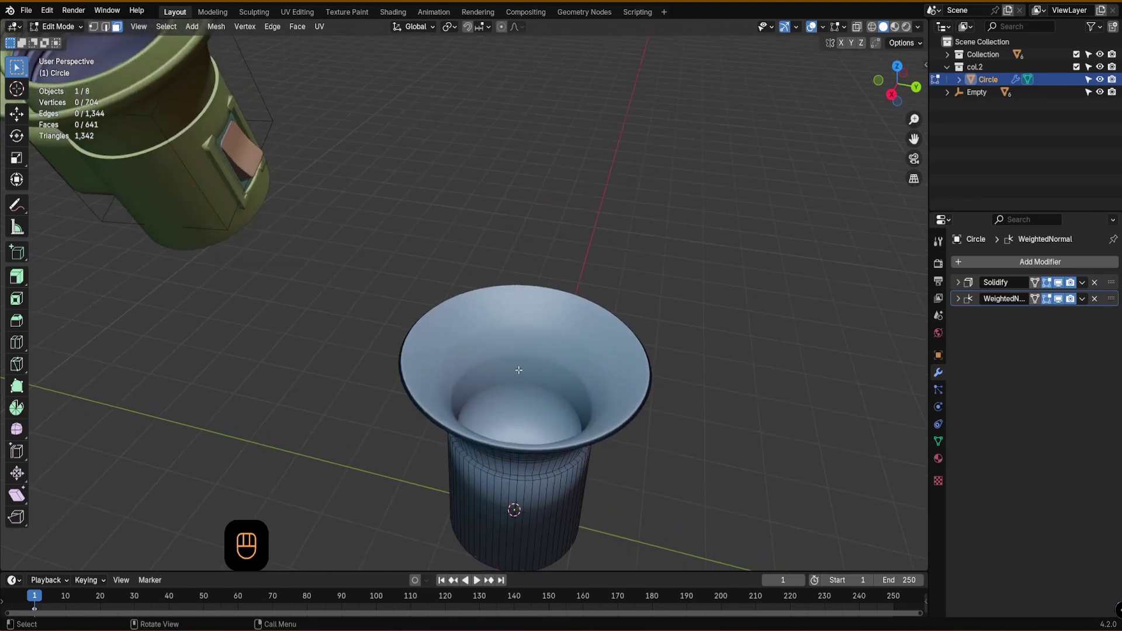
middle_click_drag(538, 393, 544, 403, "alt")
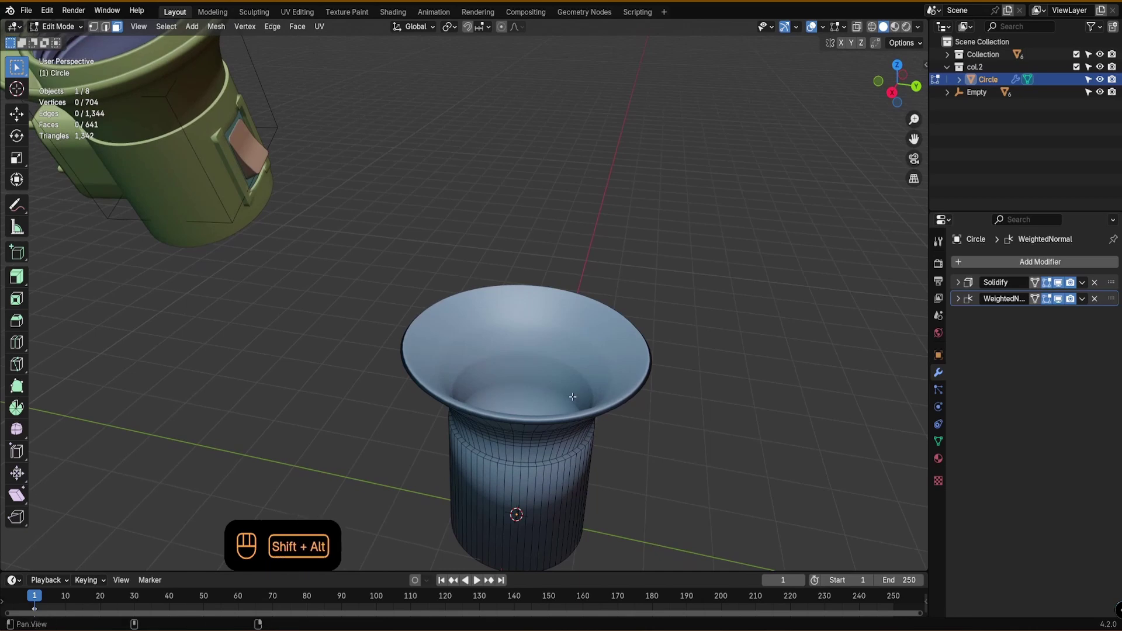
middle_click_drag(677, 391, 693, 376, "alt+shift")
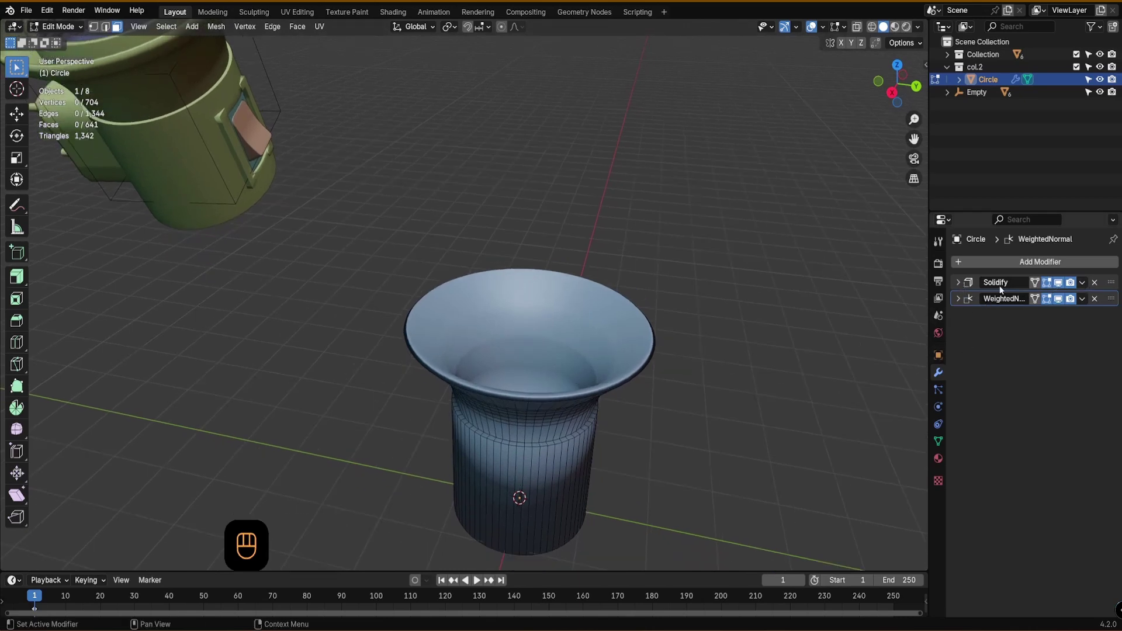
left_click_drag(611, 398, 607, 425, "alt")
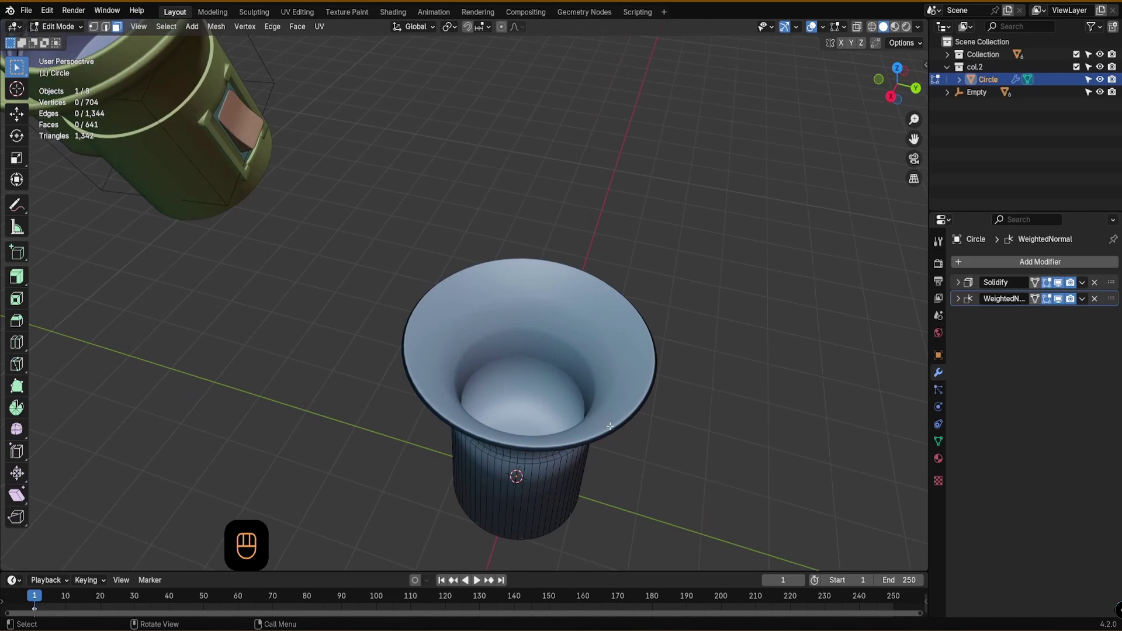
key("Tab")
left_click(642, 359)
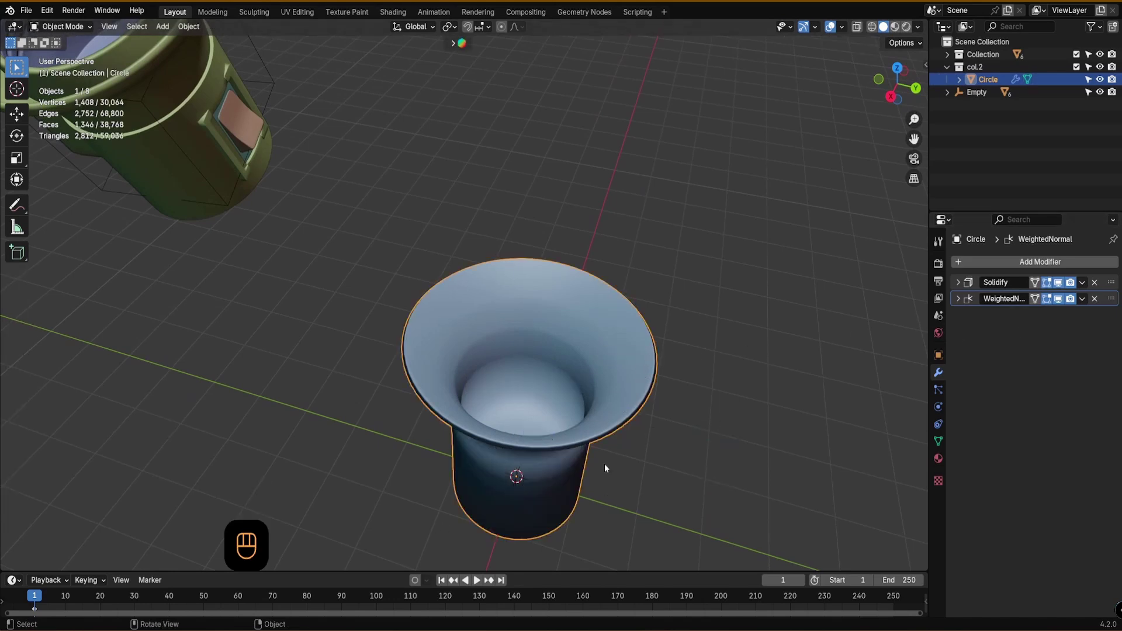
left_click_drag(648, 432, 589, 368, "alt")
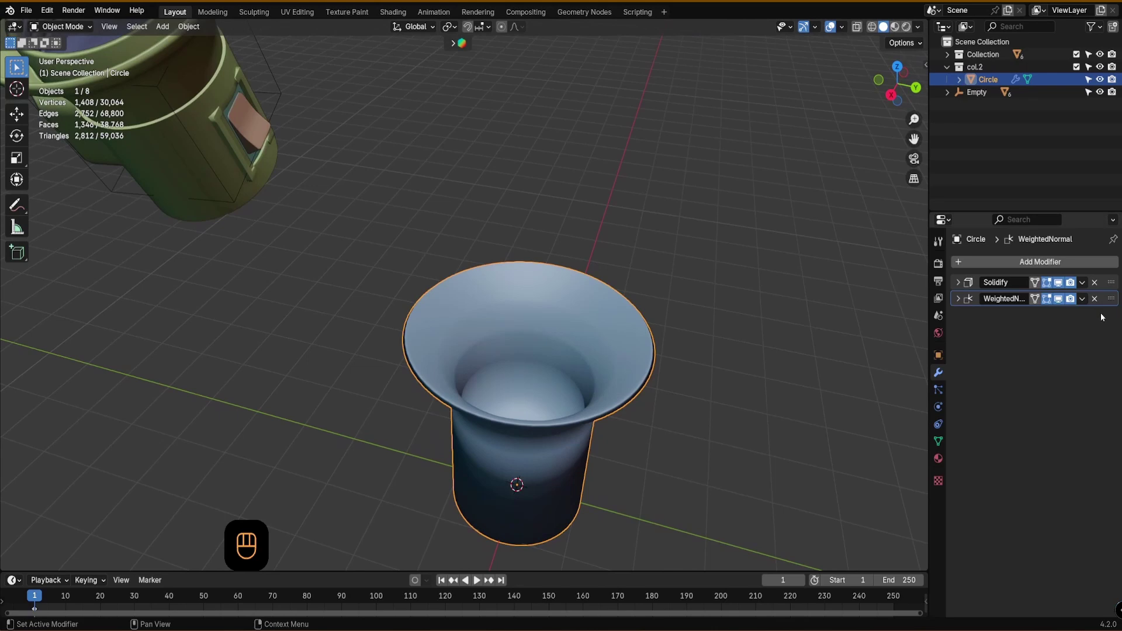
left_click_drag(667, 374, 741, 348, "alt")
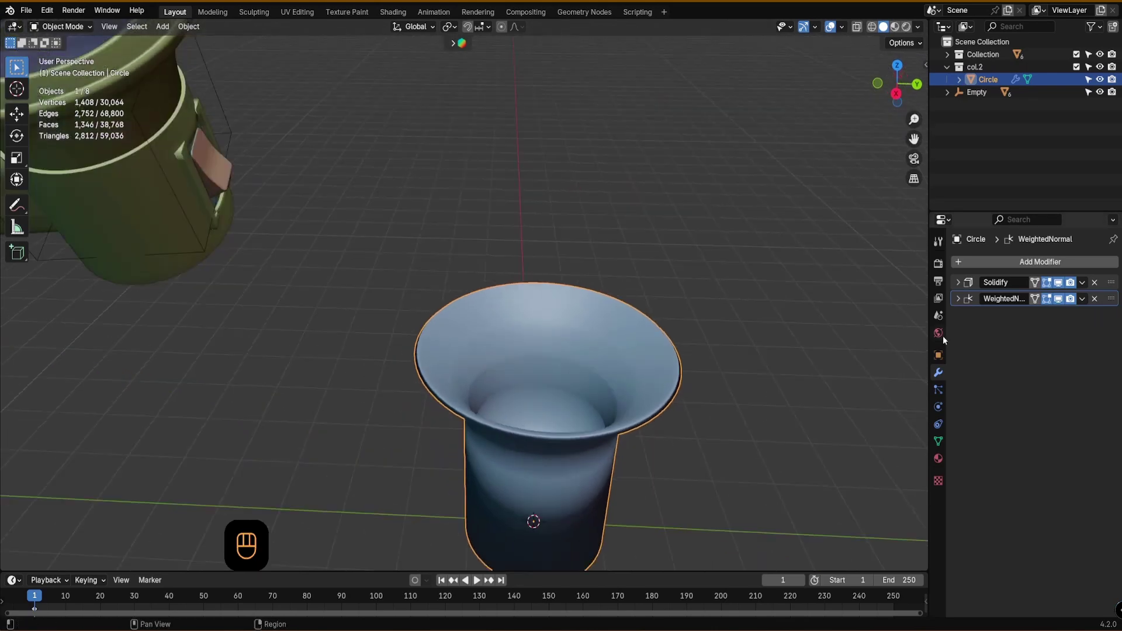
- Apply the Solidify modifier to the blue body and enter Edit Mode
left_click(1081, 284)
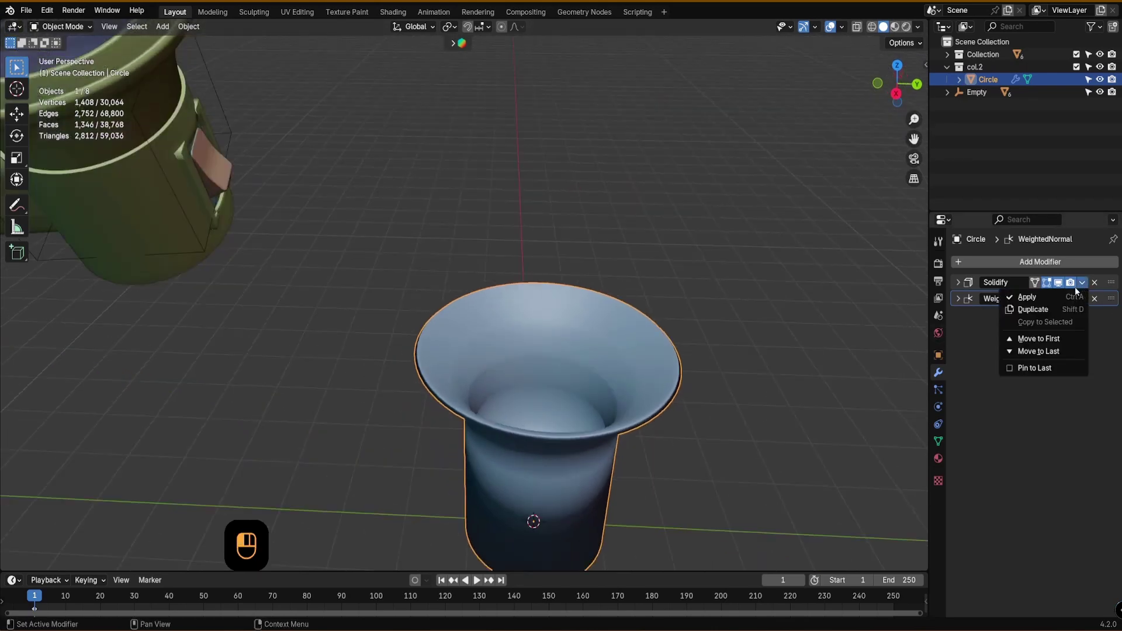
left_click(1027, 297)
left_click_drag(791, 337, 663, 376, "alt+shift")
key("Tab")
left_click(663, 302)
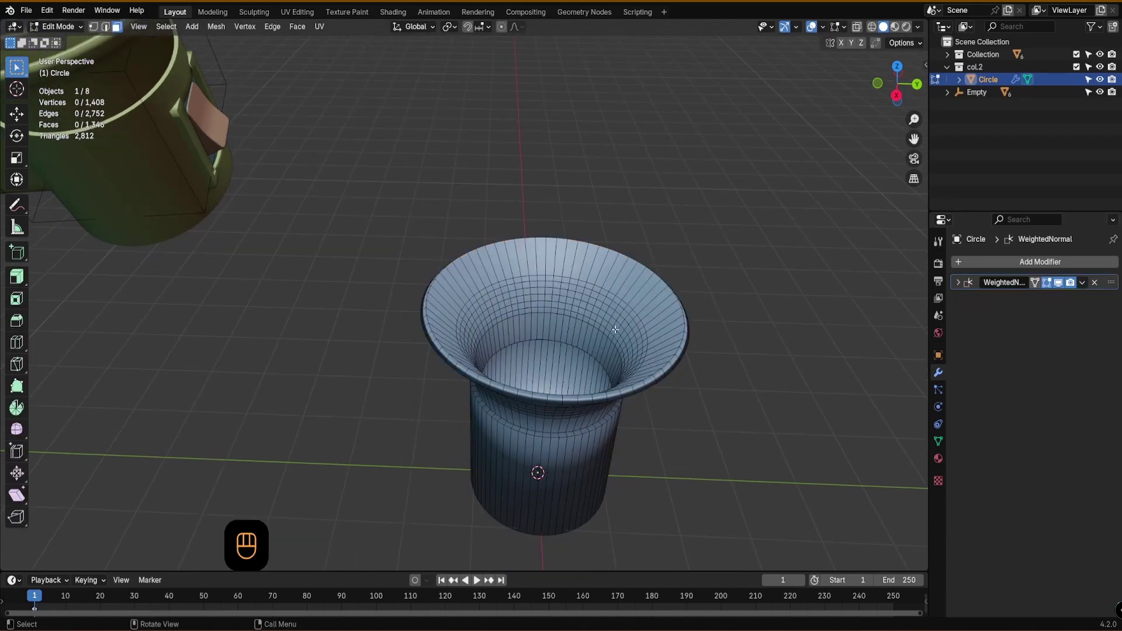
- Compare the opening with the green reference, switch to edge selection and select the edge loop around the inner throat
left_click_drag(515, 337, 532, 322, "alt+shift")
left_click(517, 336)
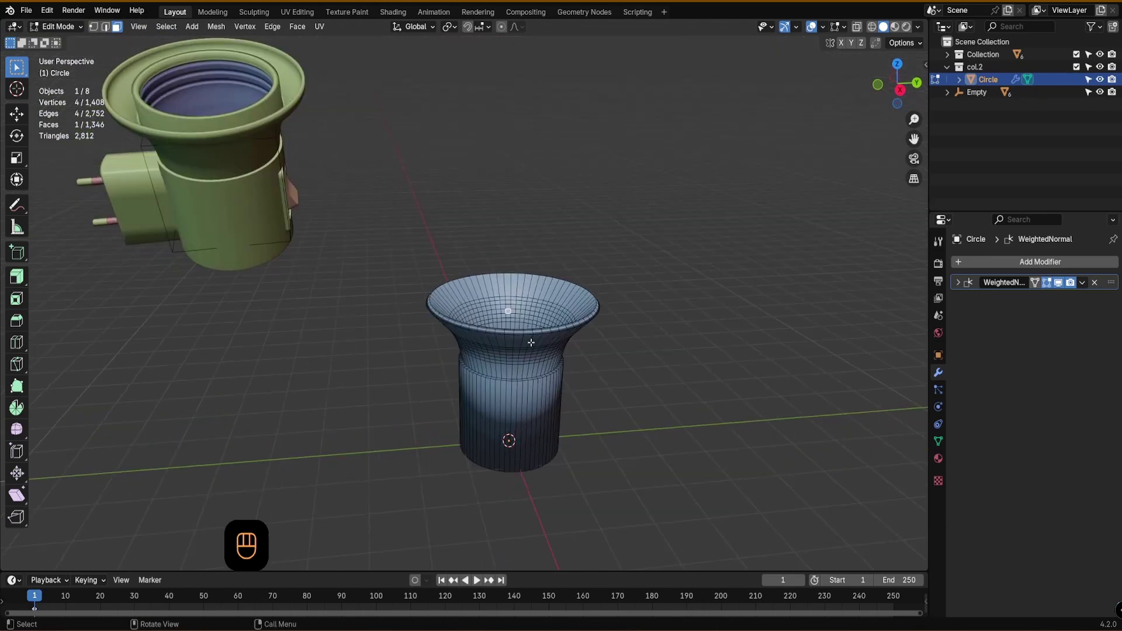
middle_click_drag(531, 342, 532, 360)
left_click_drag(485, 322, 237, 193, "alt")
scroll(380, 263, "down", 3)
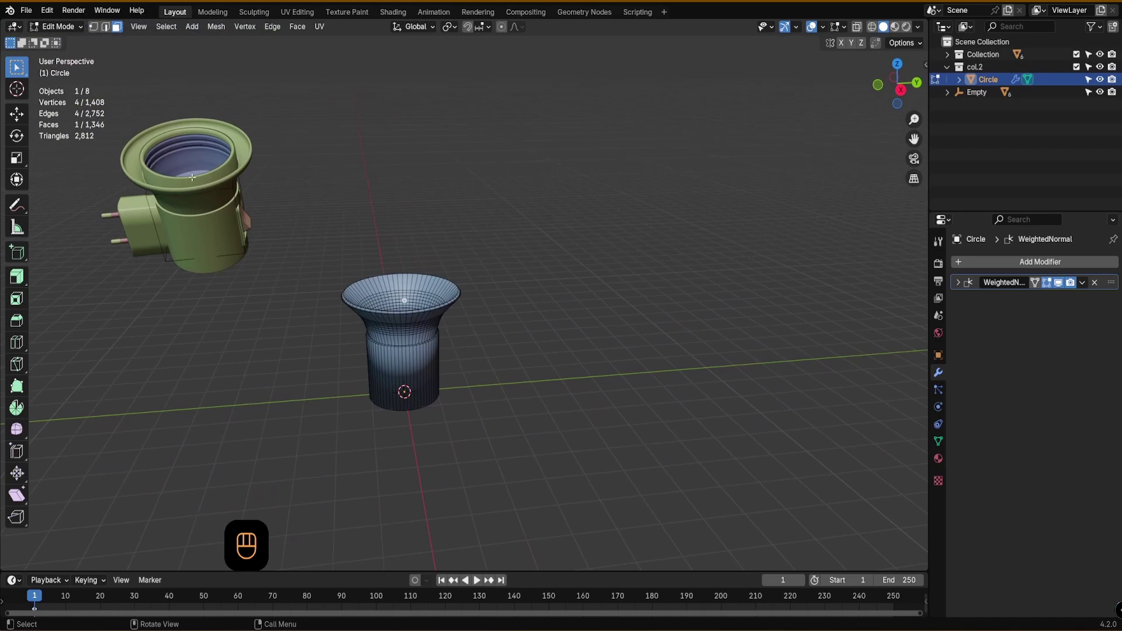
left_click_drag(466, 316, 459, 345, "alt")
scroll(438, 318, "up", 3)
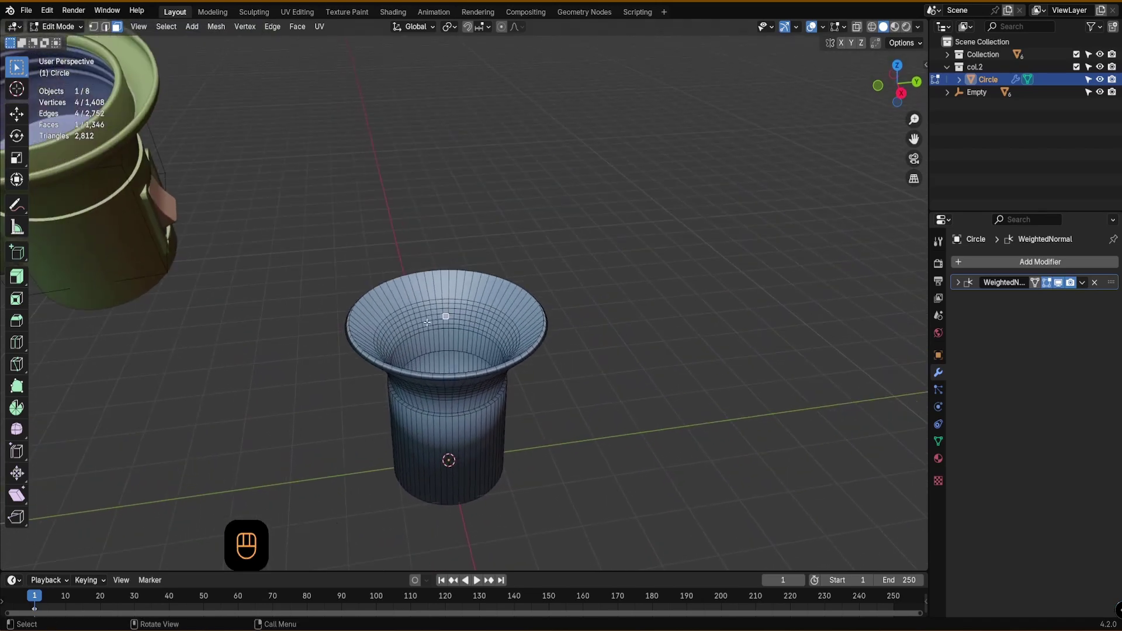
left_click(425, 321)
key("Tab")
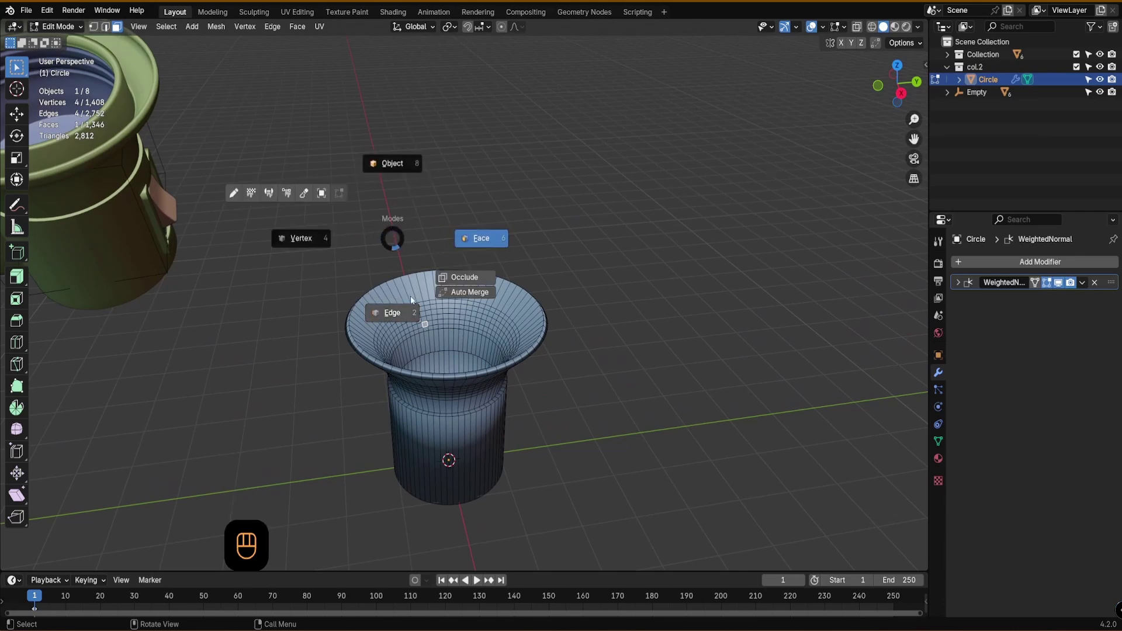
left_click(409, 312)
key("Tab")
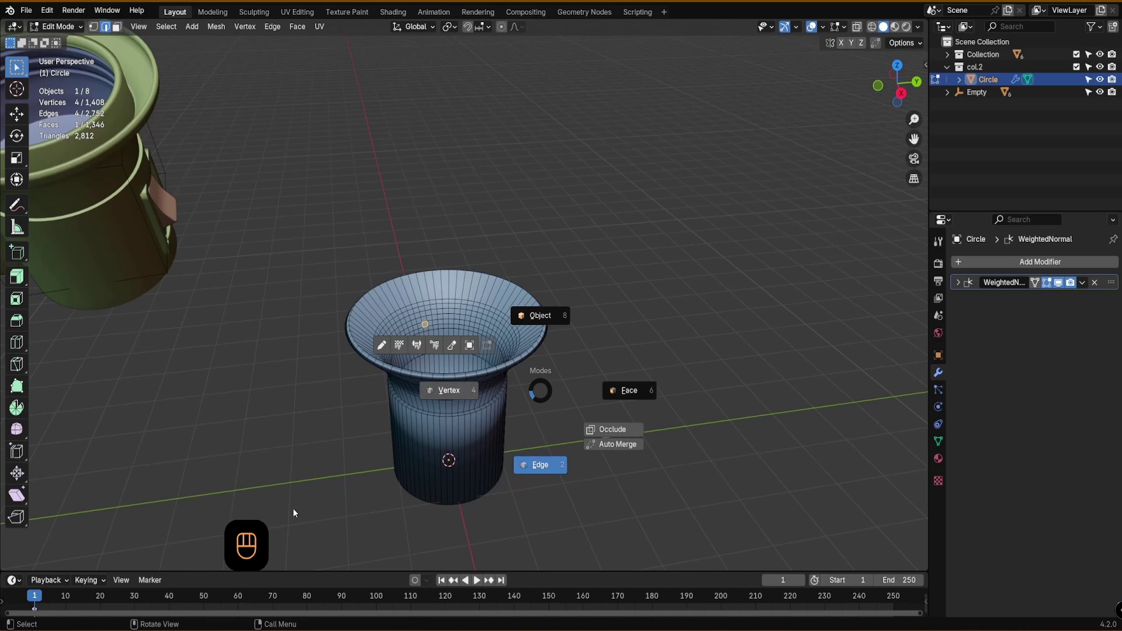
left_click(530, 399)
left_click(436, 320, "alt")
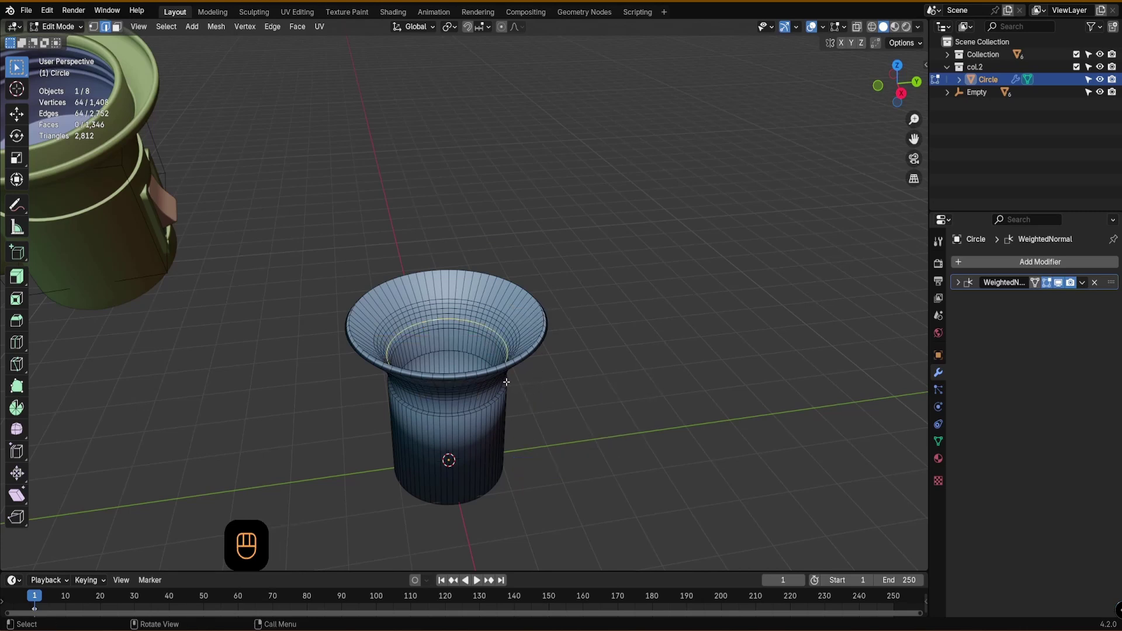
- Extrude the selected throat loop upward along Z by about 0.79 m to form an inner collar
middle_click_drag(538, 372, 493, 369, "alt")
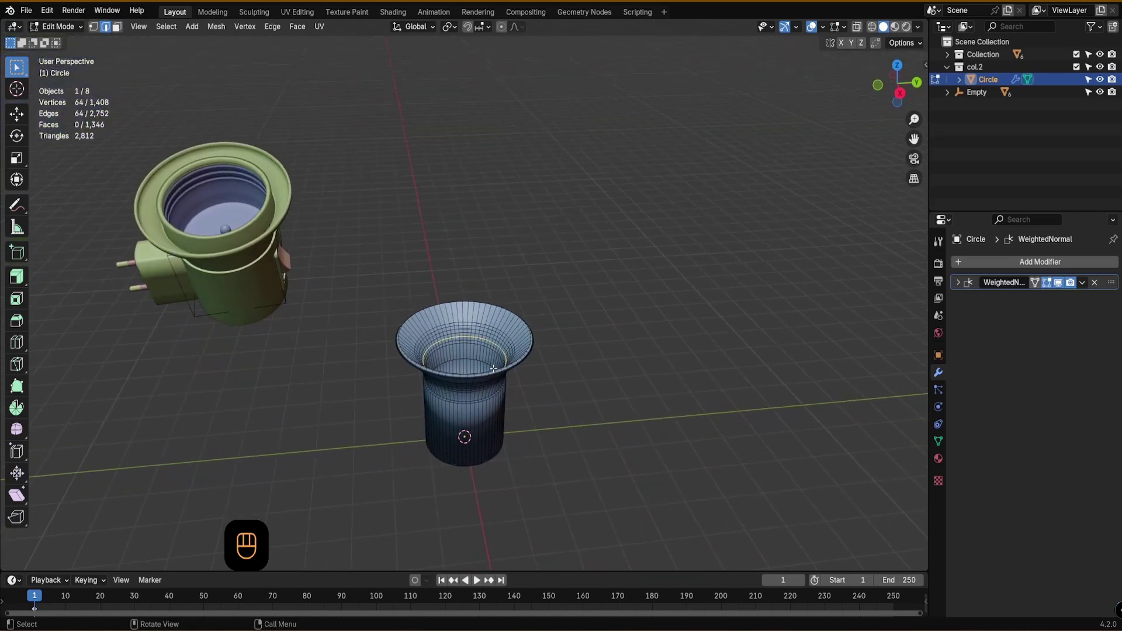
key("e")
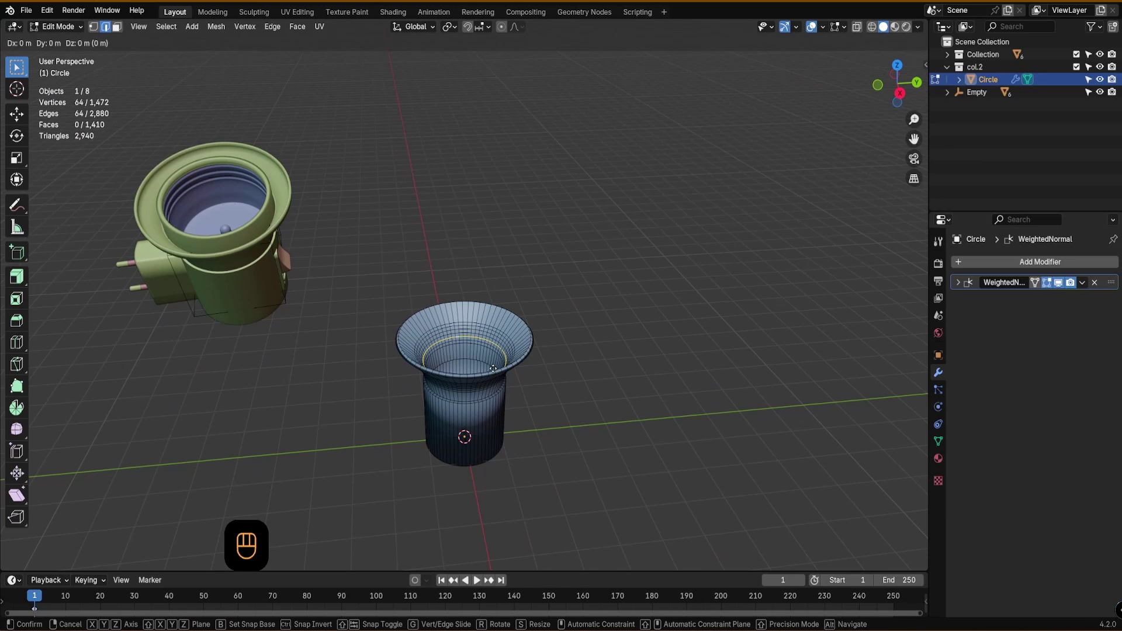
key("z")
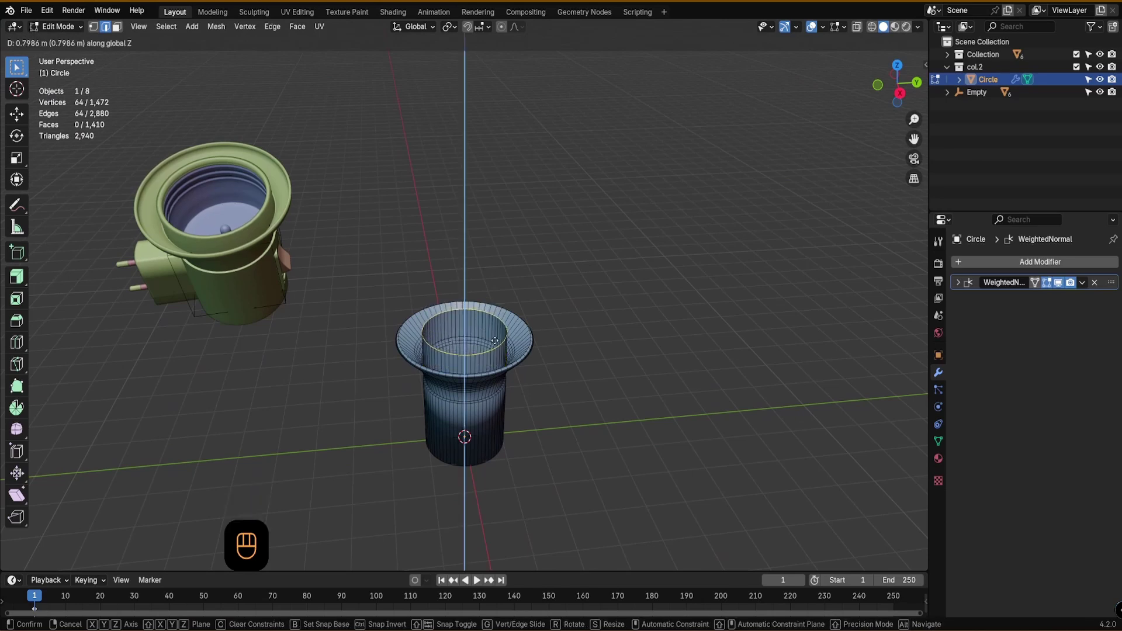
left_click(519, 351)
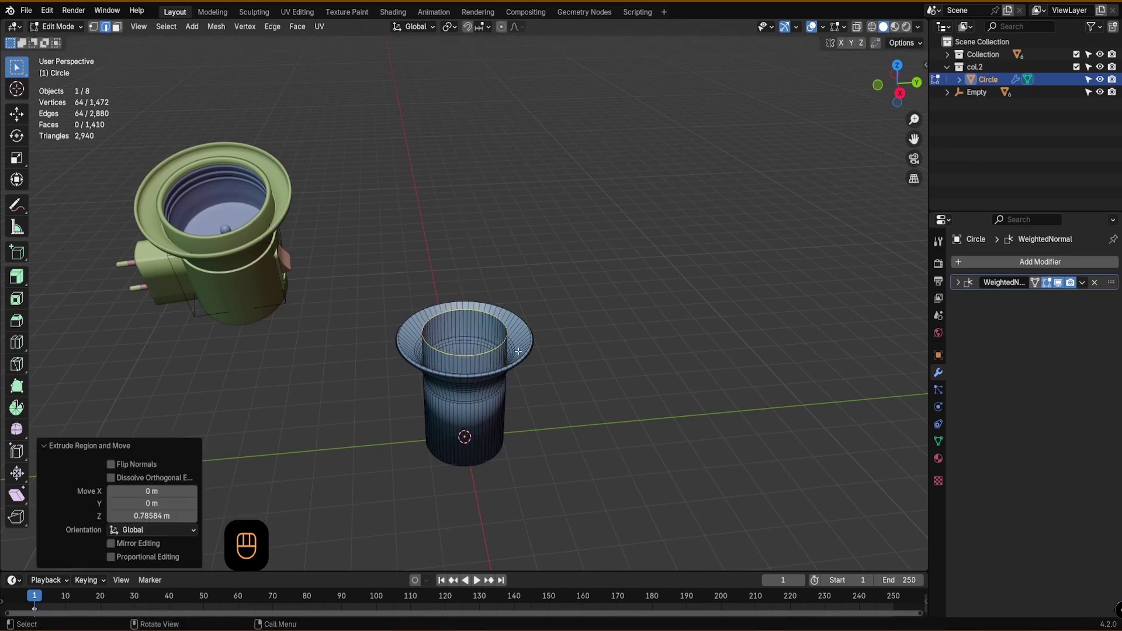
- Lower the collar's rim along Z by about 0.11 m in the right view and compare it with the reference
left_click(900, 93)
scroll(463, 324, "up", 2)
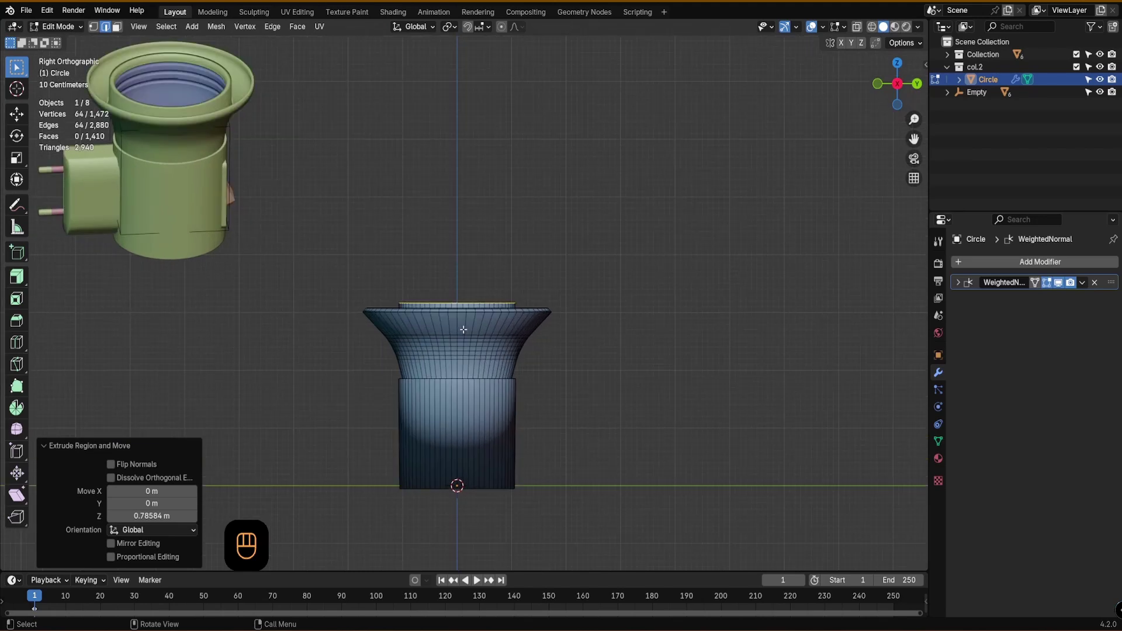
key("g")
key("z")
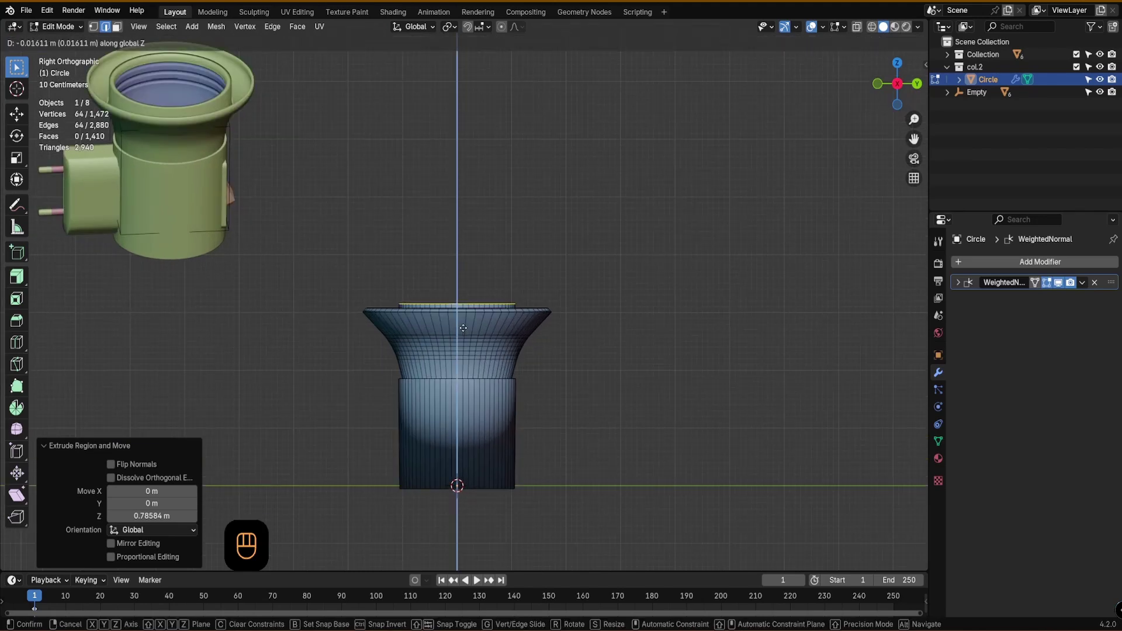
left_click(463, 332)
middle_click_drag(463, 331, 481, 423, "alt")
left_click_drag(450, 387, 450, 384, "alt")
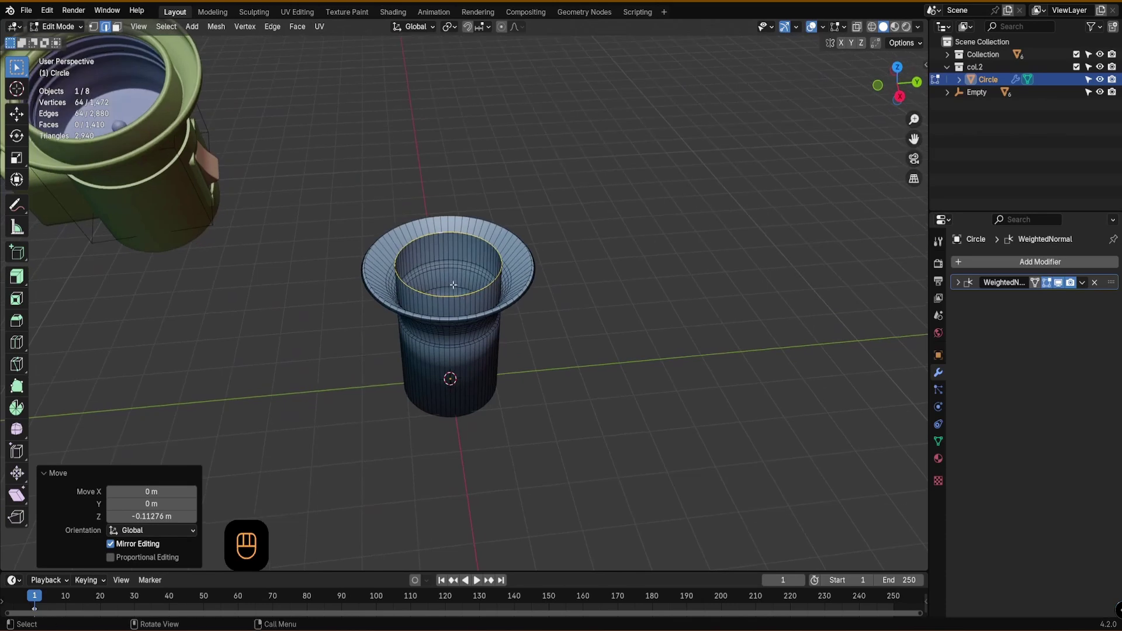
left_click_drag(279, 240, 393, 294, "alt+shift")
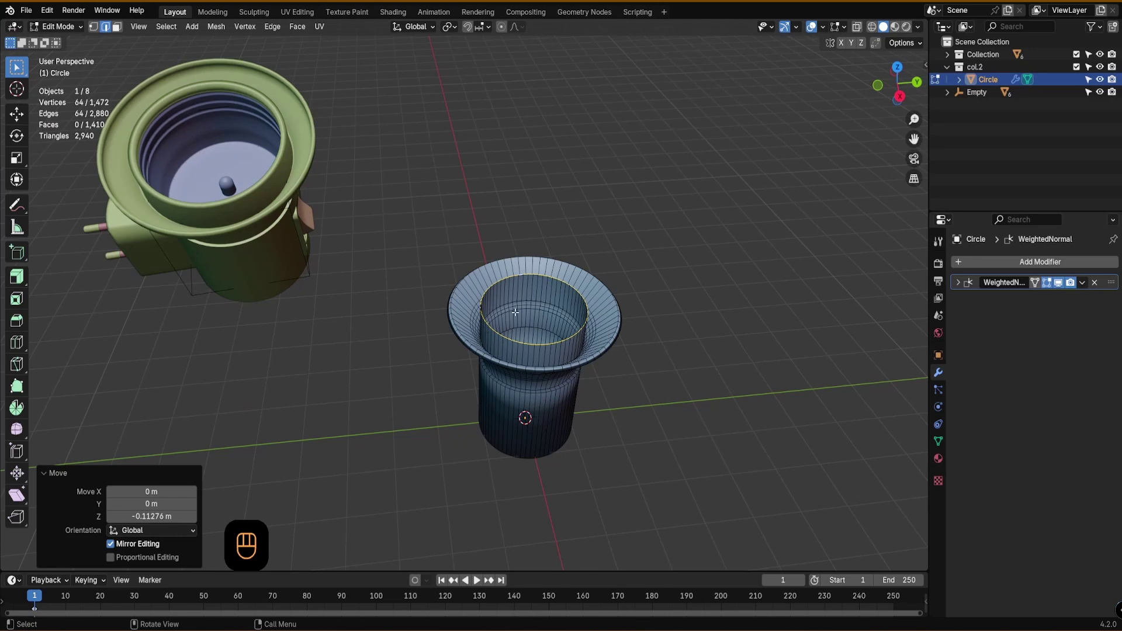
left_click_drag(510, 307, 517, 310, "alt")
- Undo the collar extrusion, the application of Solidify, and the adding of the Solidify modifier itself
key("ctrl+z")
key("ctrl+z")
key("ctrl+z")
key("ctrl+z")
key("ctrl+z")
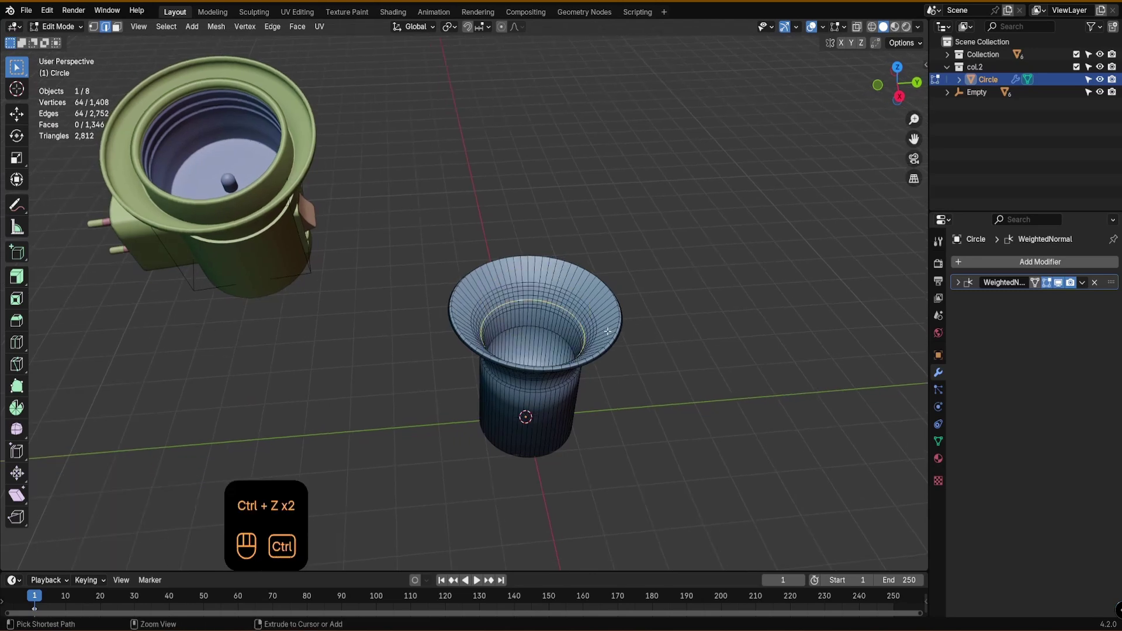
key("ctrl+z")
key("ctrl+z")
key("ctrl+z")
key("ctrl+z")
key("ctrl+z")
key("ctrl+z")
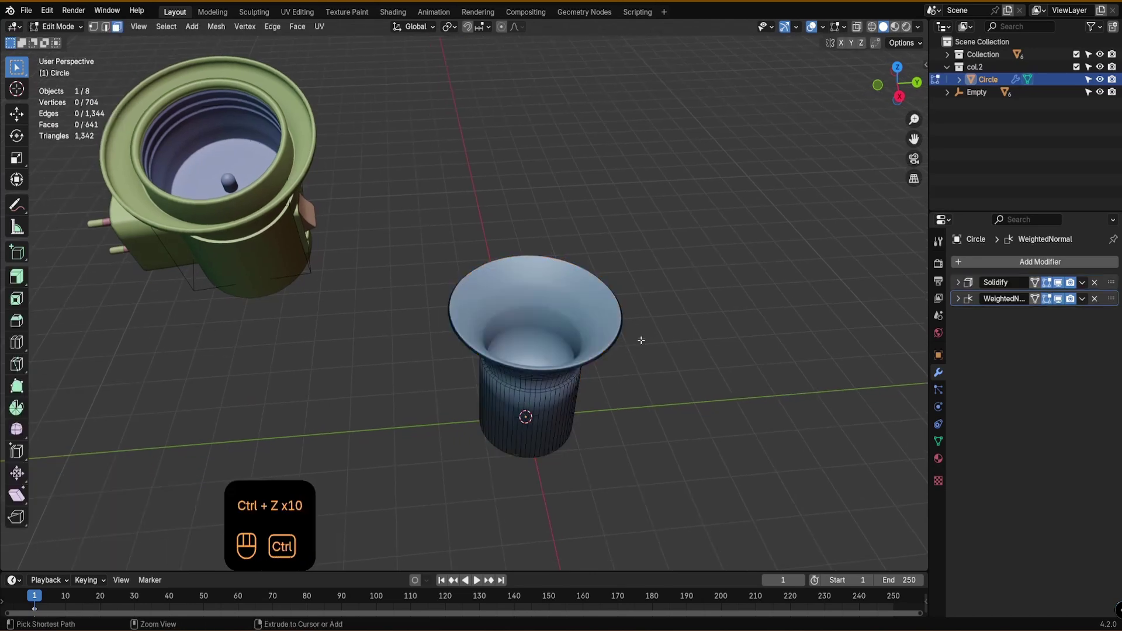
key("ctrl+z")
key("ctrl+z")
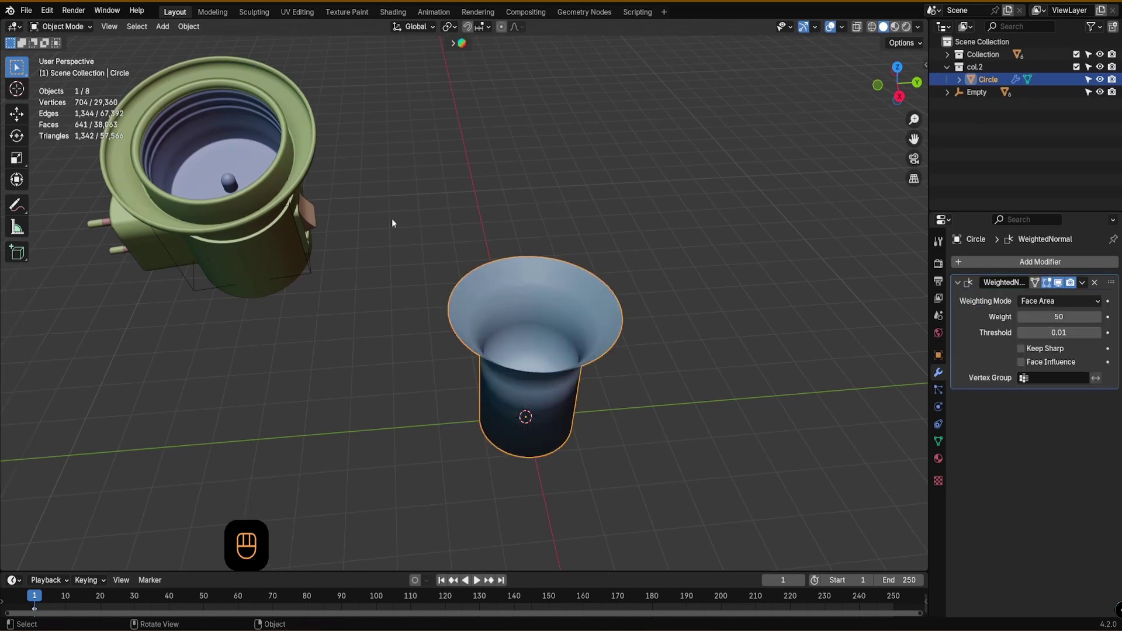
- Enter Edit Mode on the blue body and select the edge loop around the throat below the flare in edge mode
key("Tab")
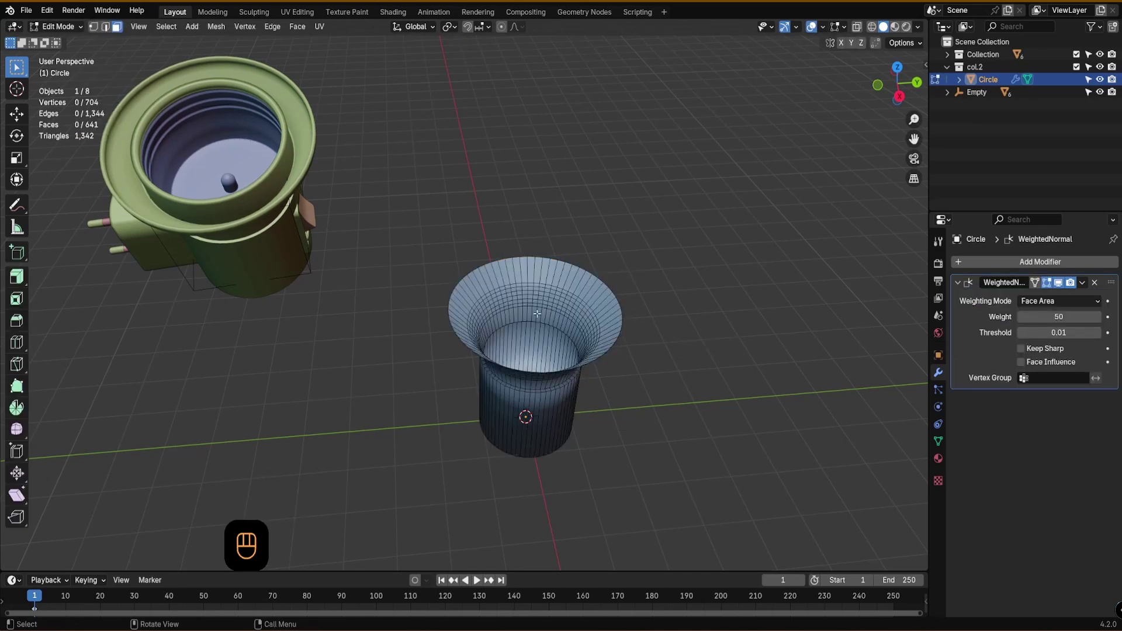
left_click(514, 301, "alt")
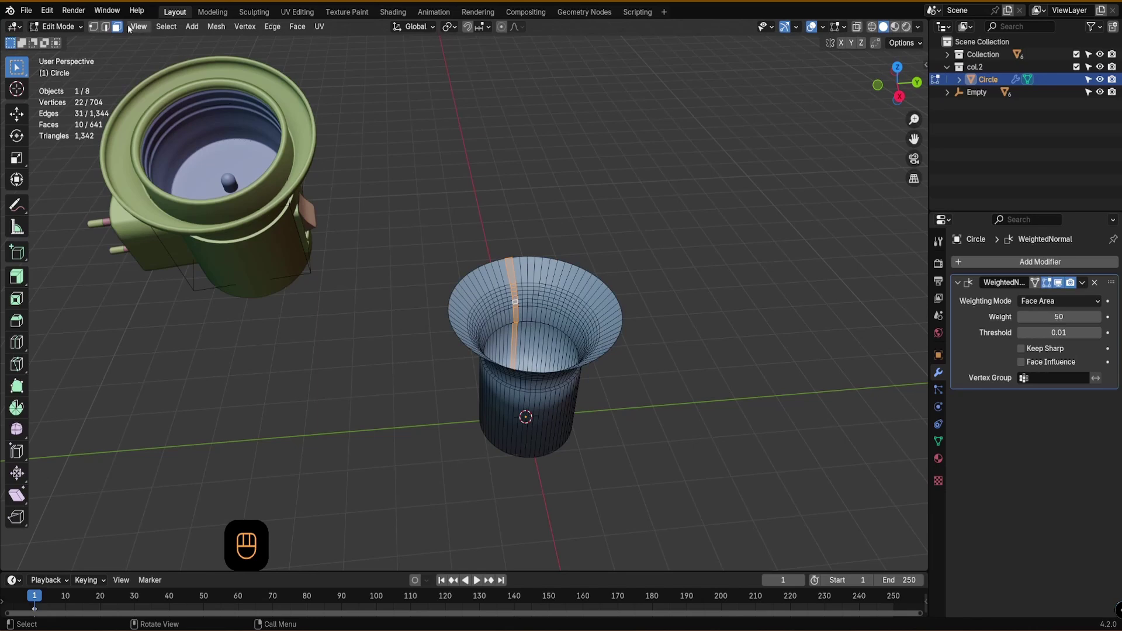
key("2")
left_click(531, 317, "alt")
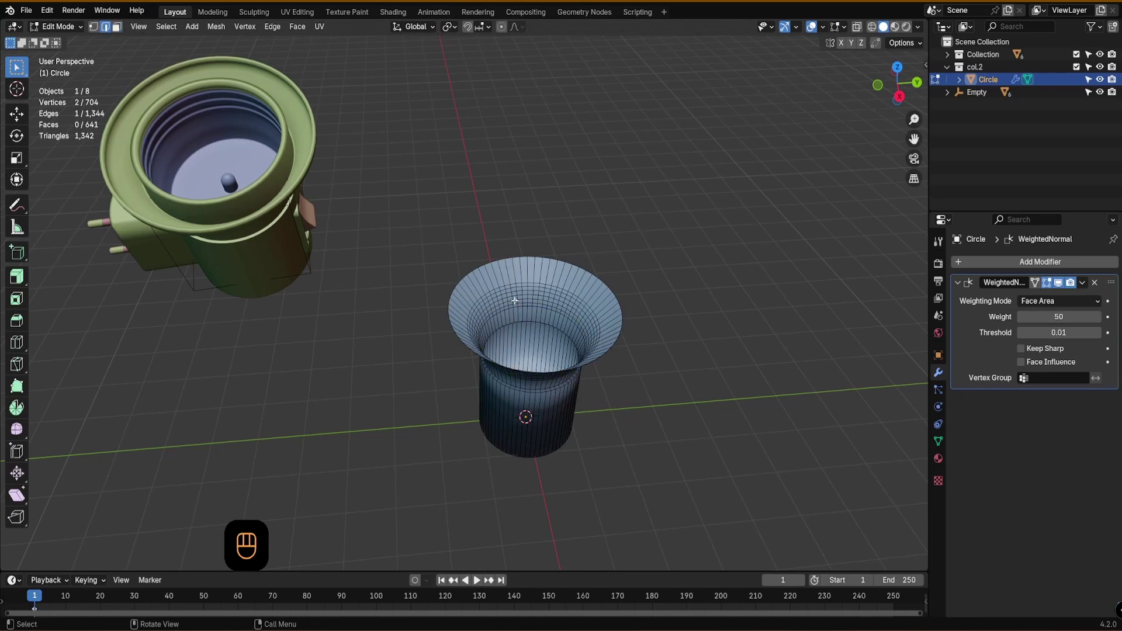
middle_click_drag(560, 346, 568, 321)
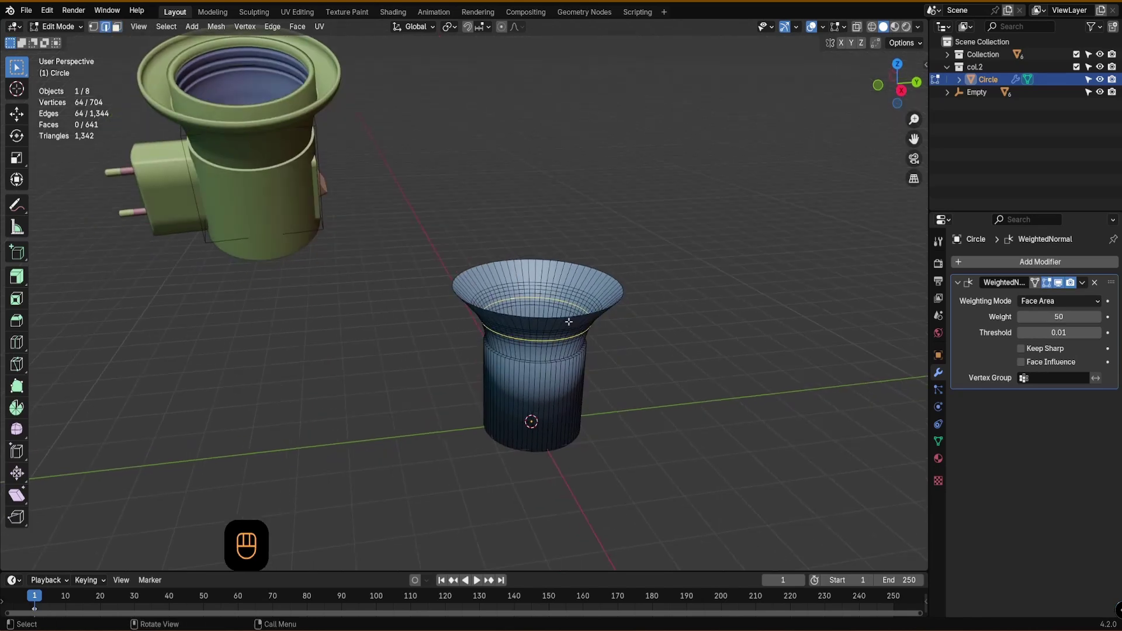
- Extrude the throat loop upward along Z by about 0.66 m in the right view, then return to Object Mode
left_click(901, 90)
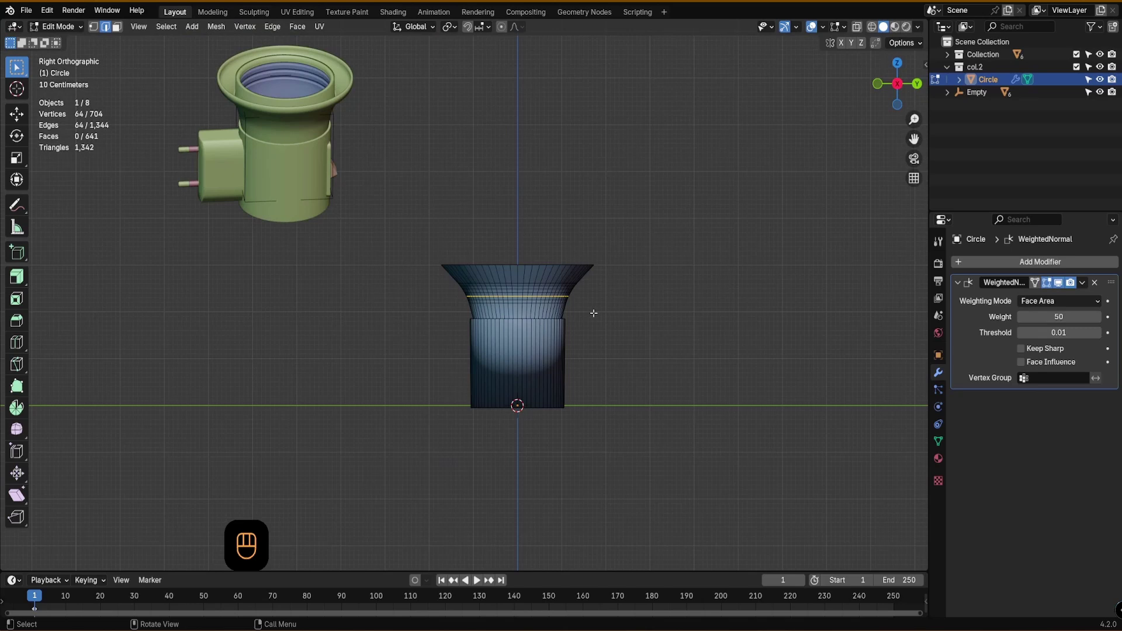
key("e")
key("z")
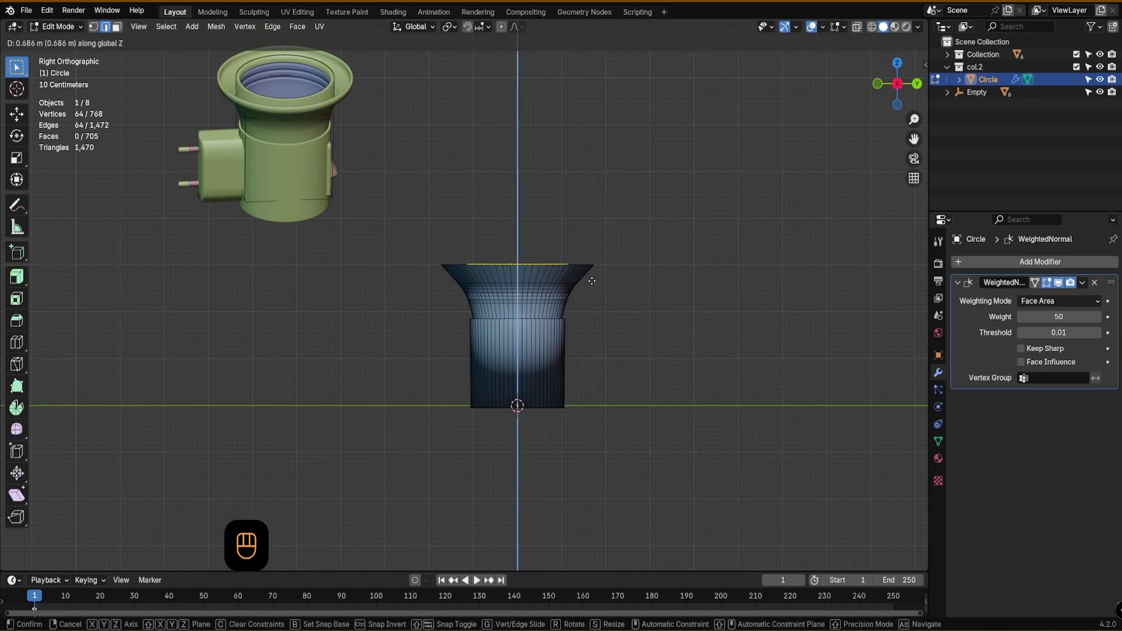
left_click(591, 282)
middle_click_drag(531, 287, 554, 354, "alt")
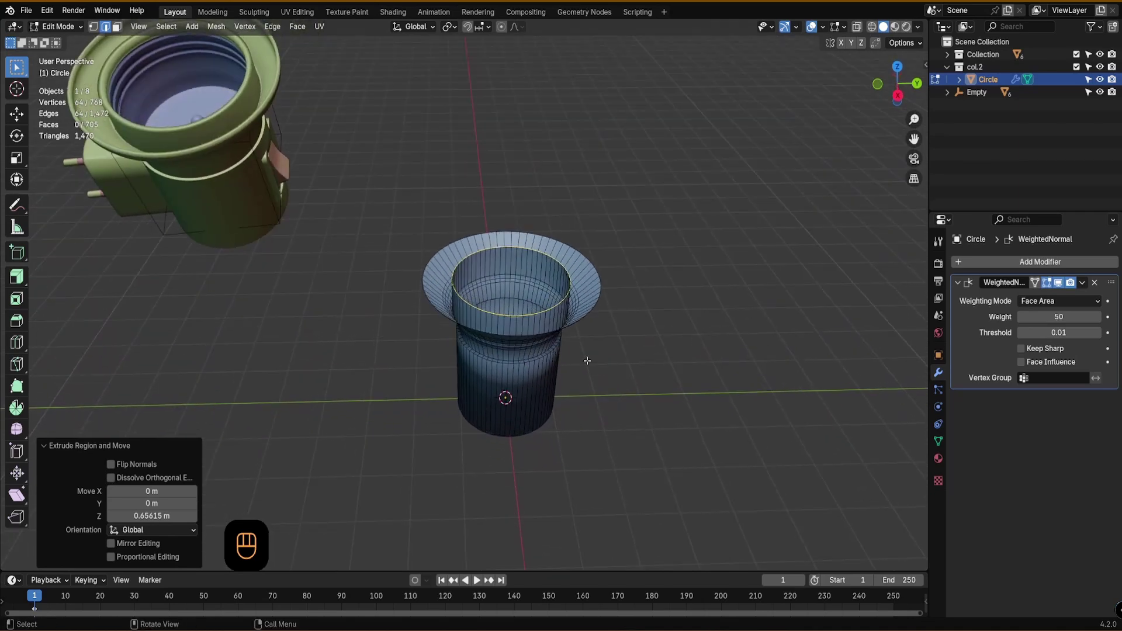
key("Tab")
left_click(602, 295)
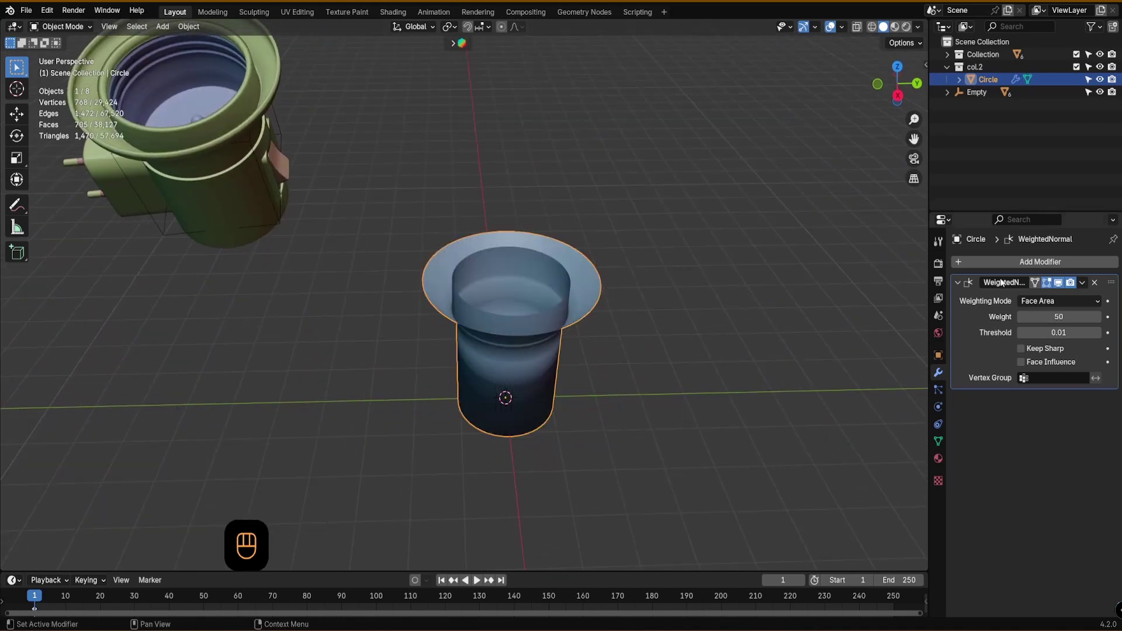
- Add a Solidify modifier to the blue body and place it above Weighted Normal in the modifier stack
left_click(961, 282)
left_click(970, 265)
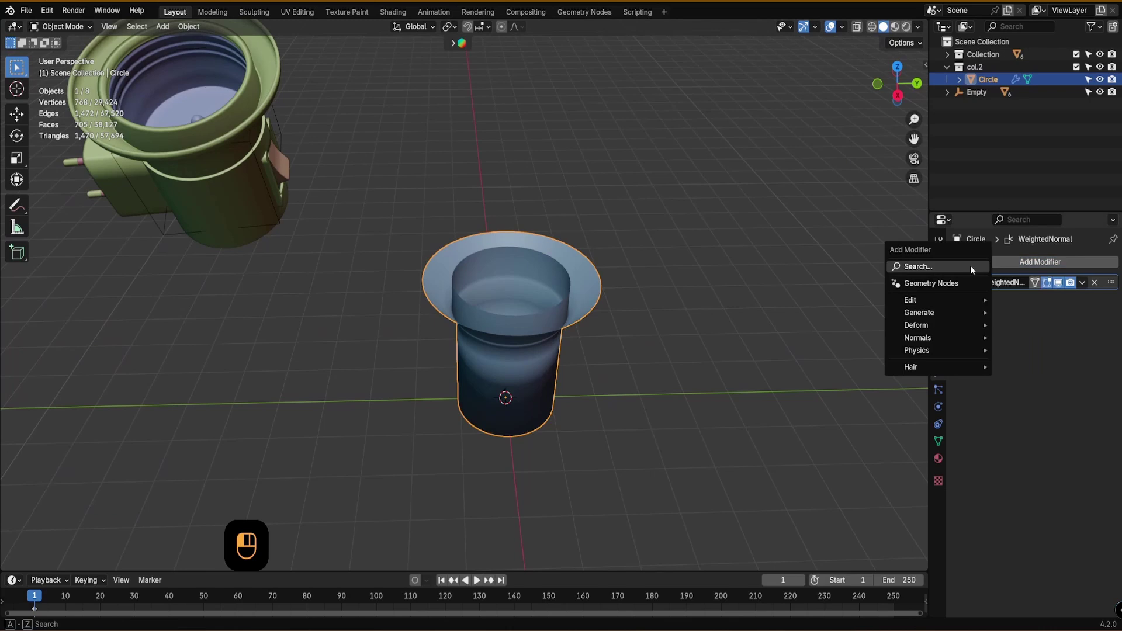
left_click(969, 266)
key("Return")
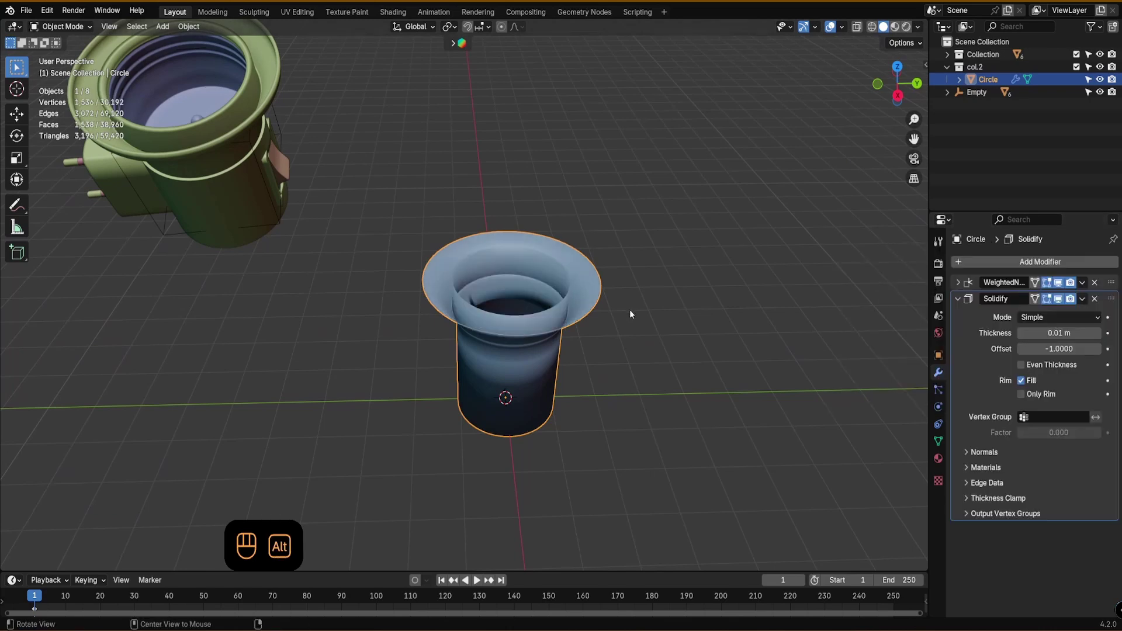
left_click_drag(629, 310, 648, 318, "alt")
left_click(958, 299)
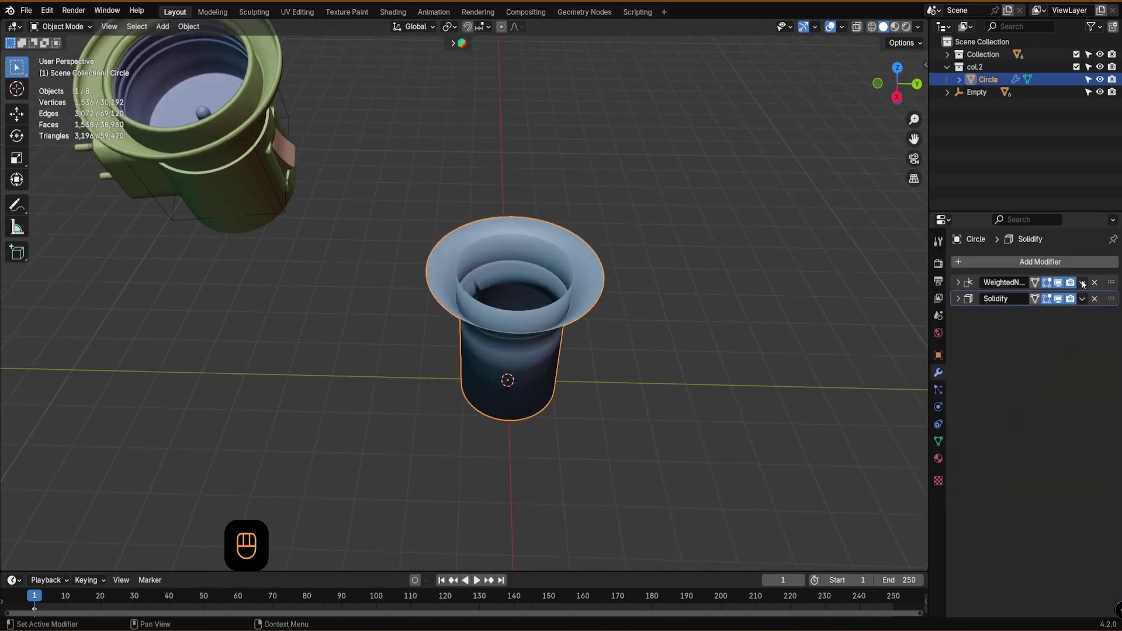
left_click_drag(1111, 282, 1111, 299)
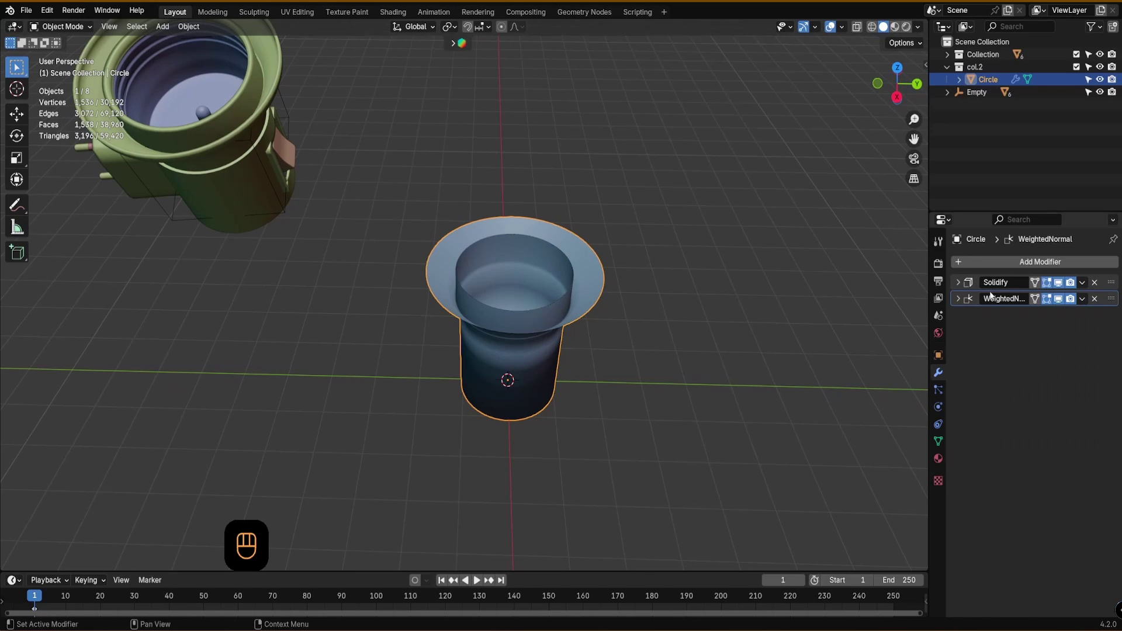
- Set the Solidify thickness to 0.1 m and inspect the walls from the right view and in perspective
left_click(957, 283)
left_click(1050, 316)
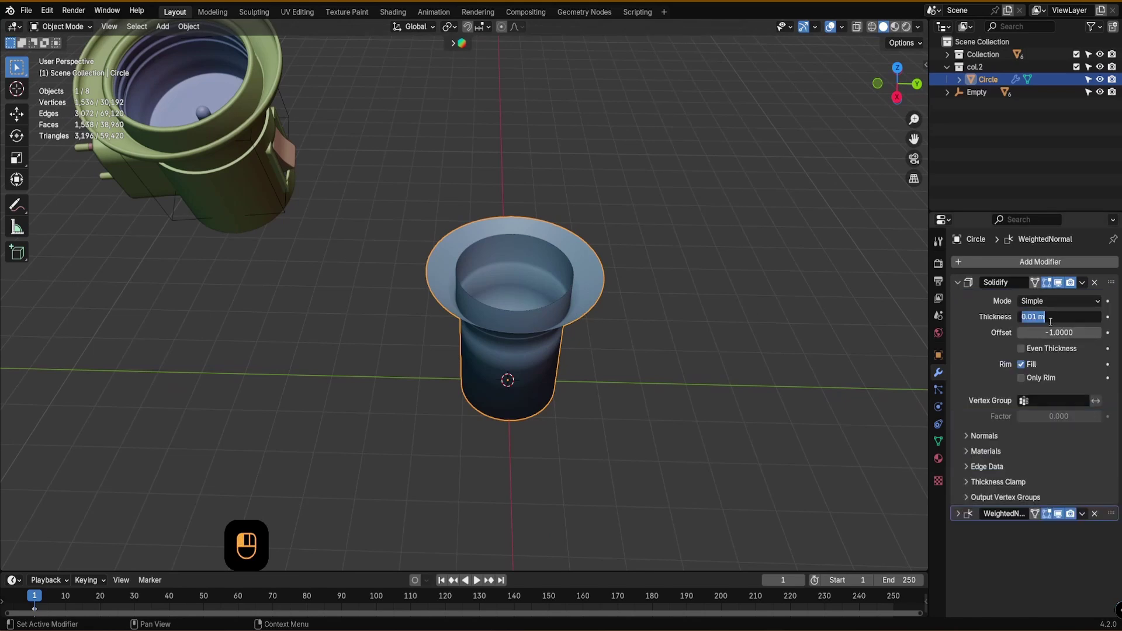
type("0.1")
key("Return")
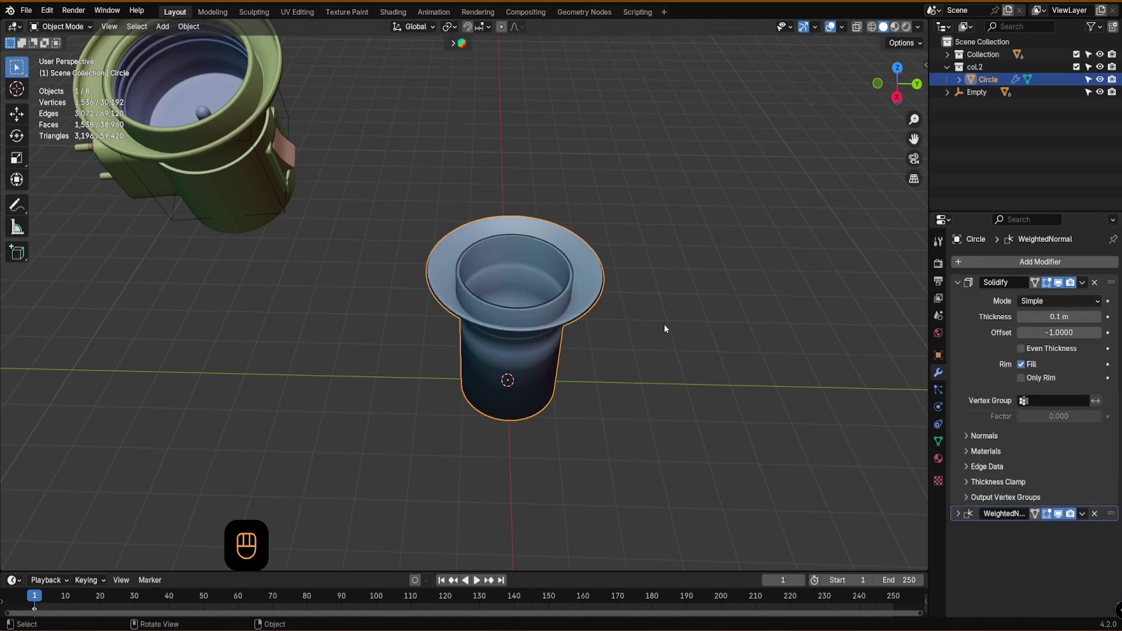
left_click_drag(663, 324, 587, 267, "alt")
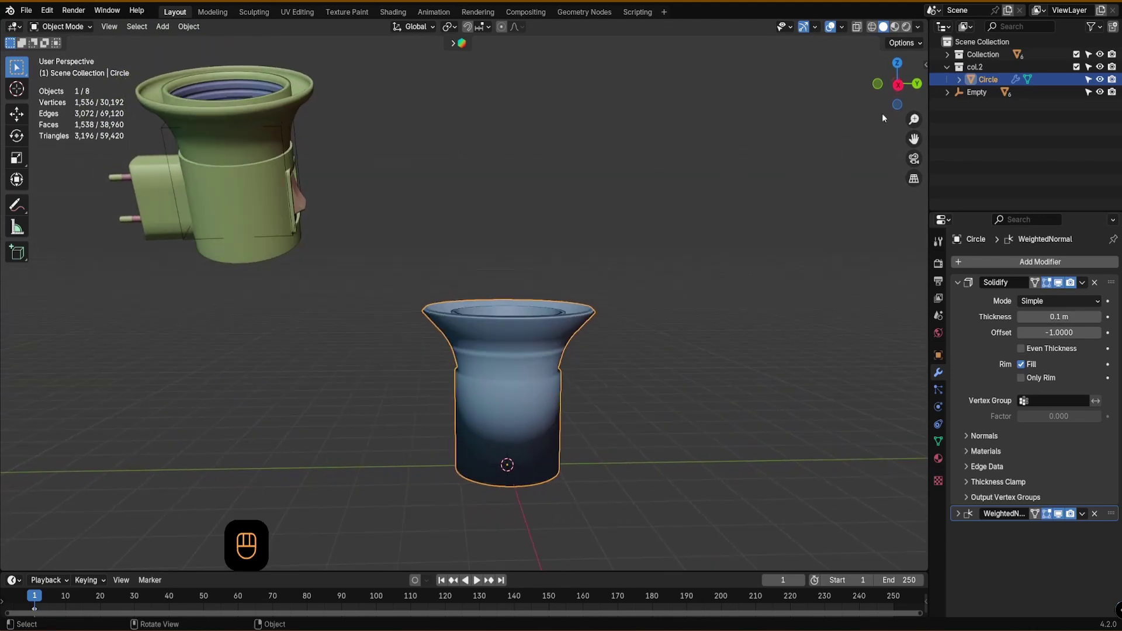
left_click(898, 84)
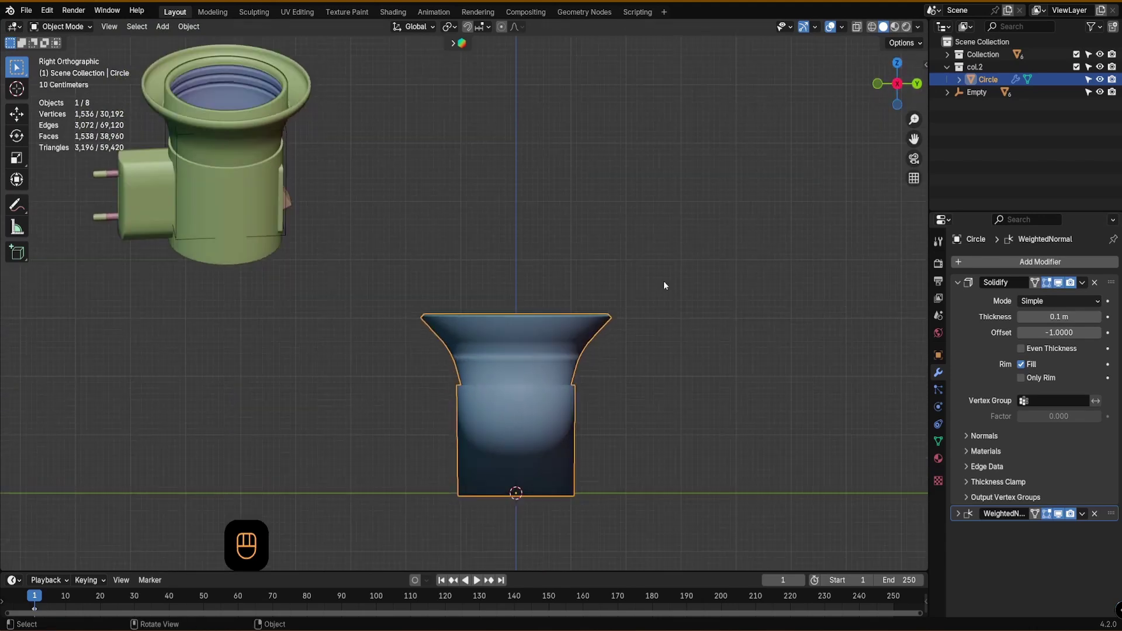
left_click(855, 27)
middle_click_drag(552, 321, 538, 351)
left_click(857, 27)
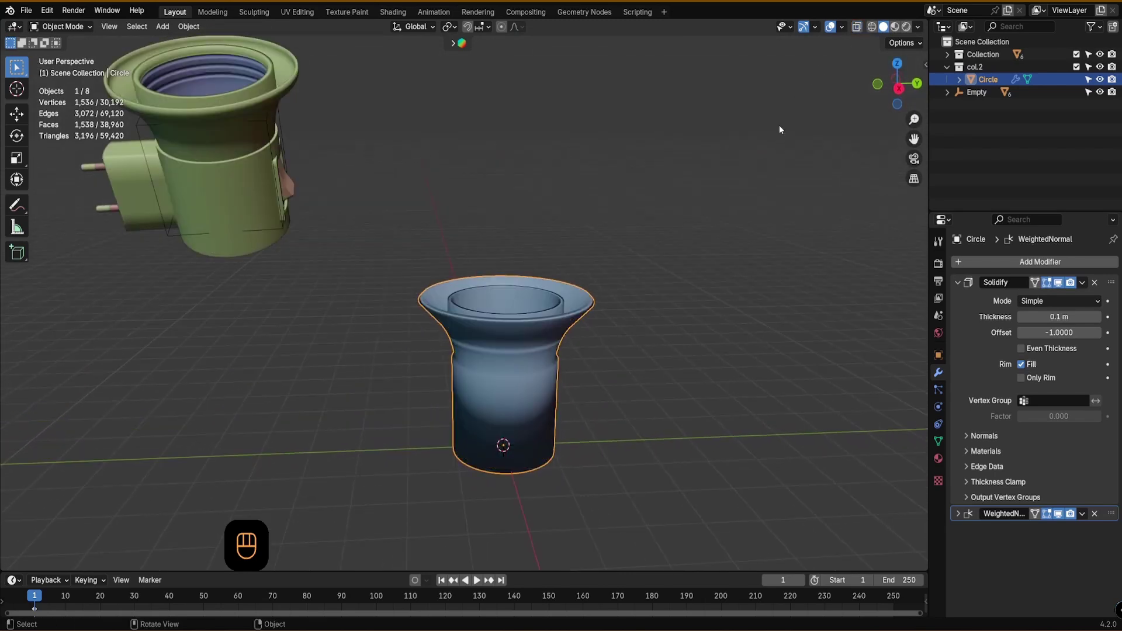
mouse_move(606, 369)
middle_mouse_down("alt")
mouse_move(565, 446)
mouse_move(640, 468)
mouse_move(541, 356)
mouse_move(590, 361)
middle_mouse_up("alt")
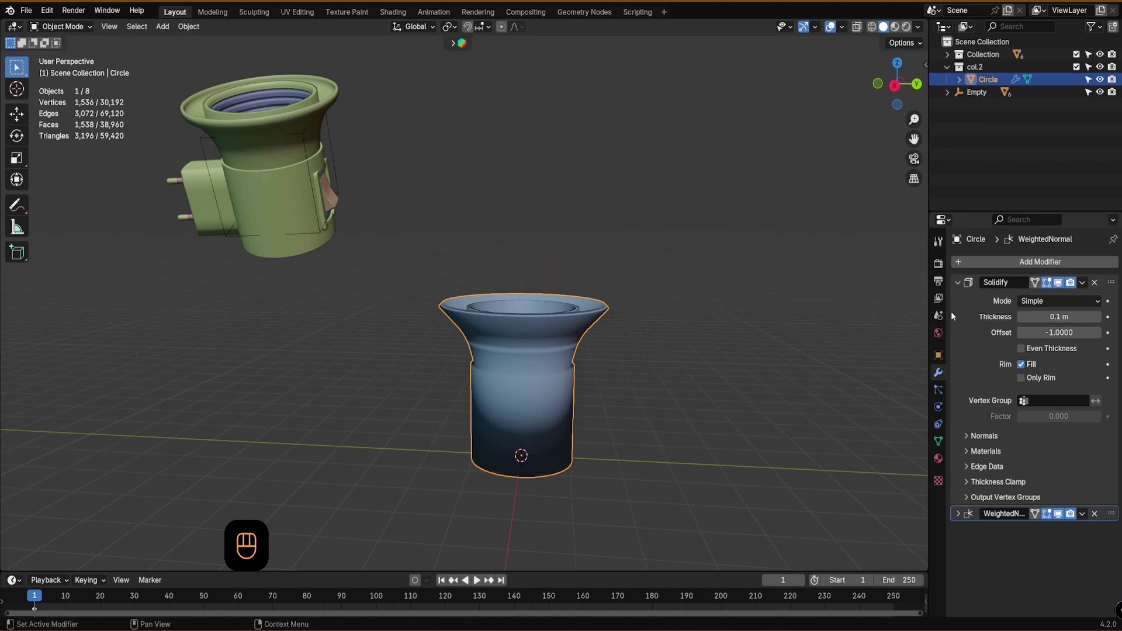
- Apply the Solidify modifier to the blue body and enter Edit Mode
left_click(957, 282)
left_click(1083, 282)
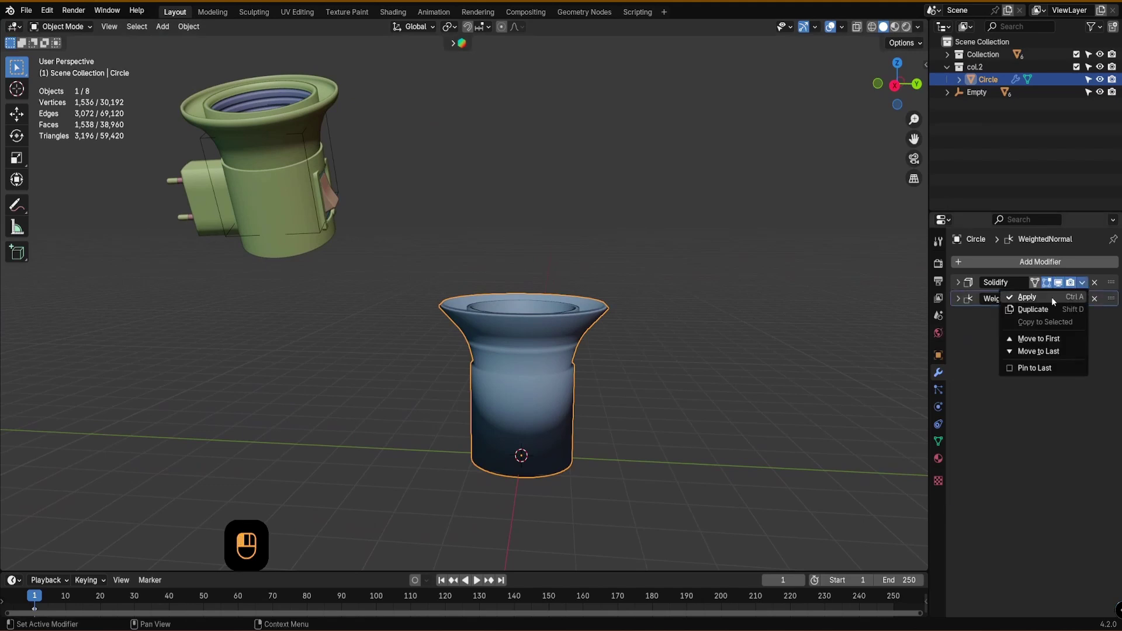
left_click(1050, 296)
key("Tab")
middle_click_drag(494, 349, 517, 345, "alt")
left_click_drag(517, 345, 511, 373, "alt+shift")
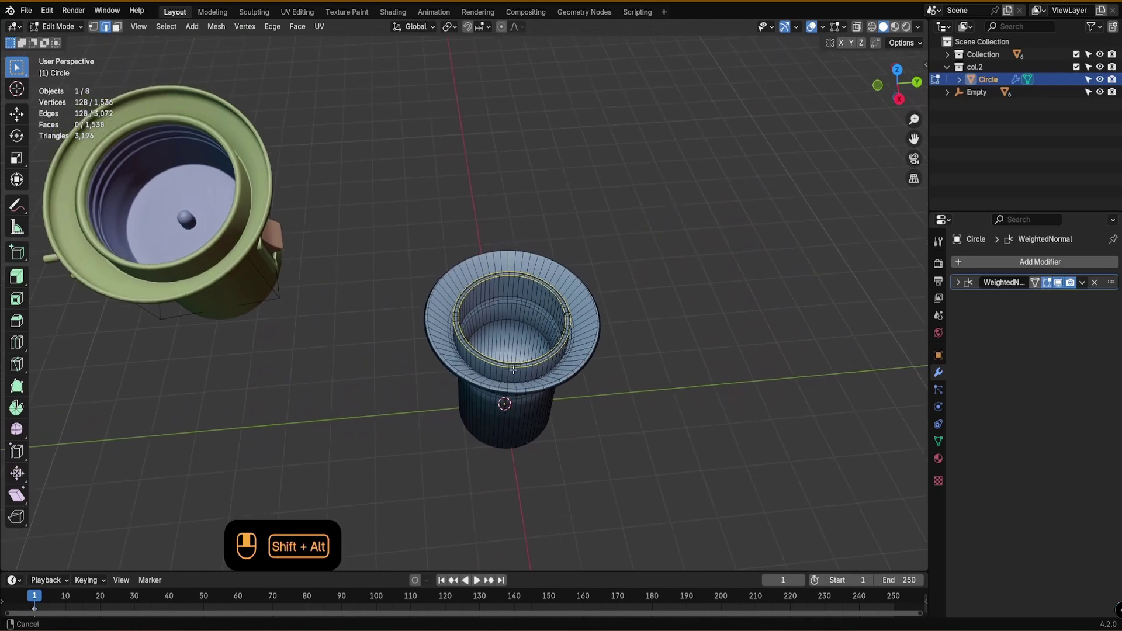
scroll(511, 332, "up", 2)
scroll(489, 287, "down", 3)
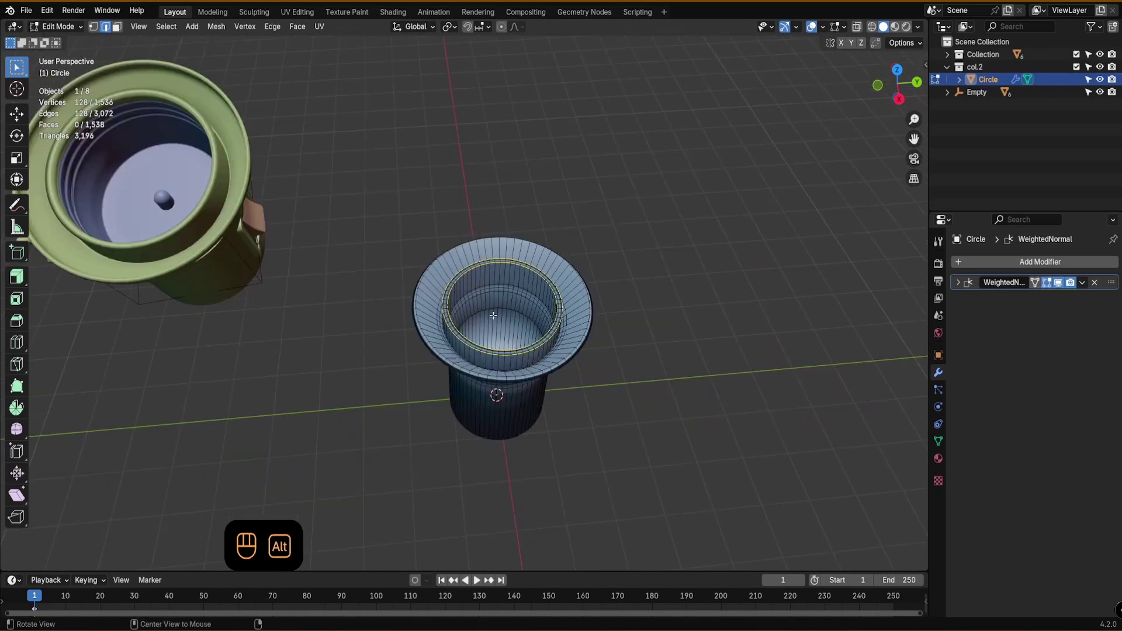
mouse_move(488, 299)
middle_mouse_down("alt")
mouse_move(488, 328)
mouse_move(495, 316)
middle_mouse_up("alt")
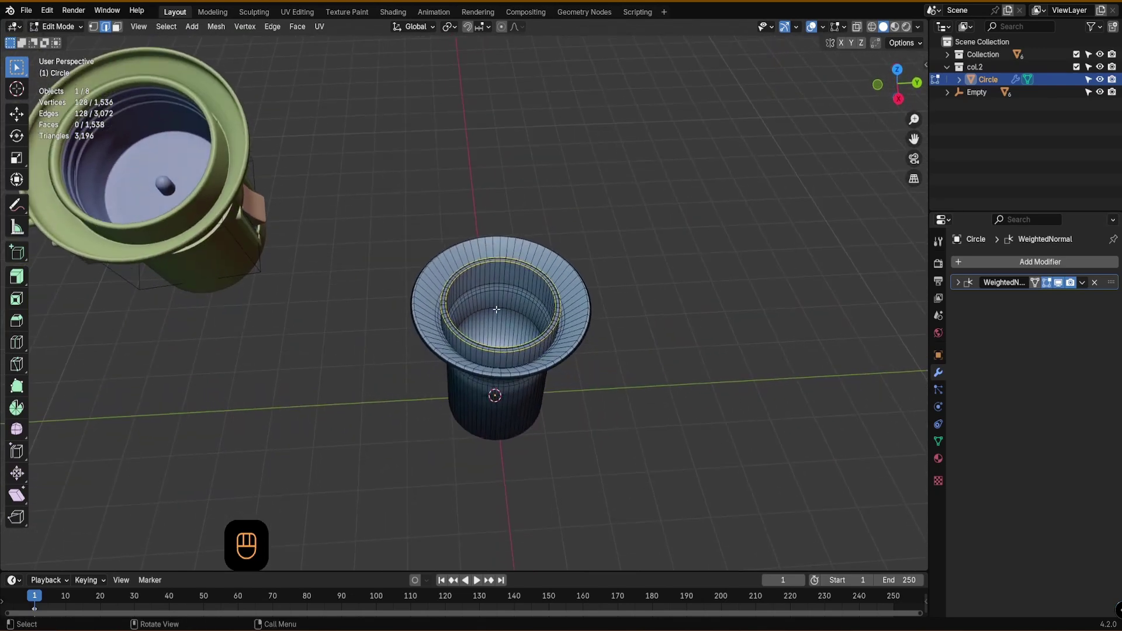
- Select the edge loop deep inside the body below the collar and fill it with a face as a floor
left_click(498, 307)
left_click(497, 308, "alt")
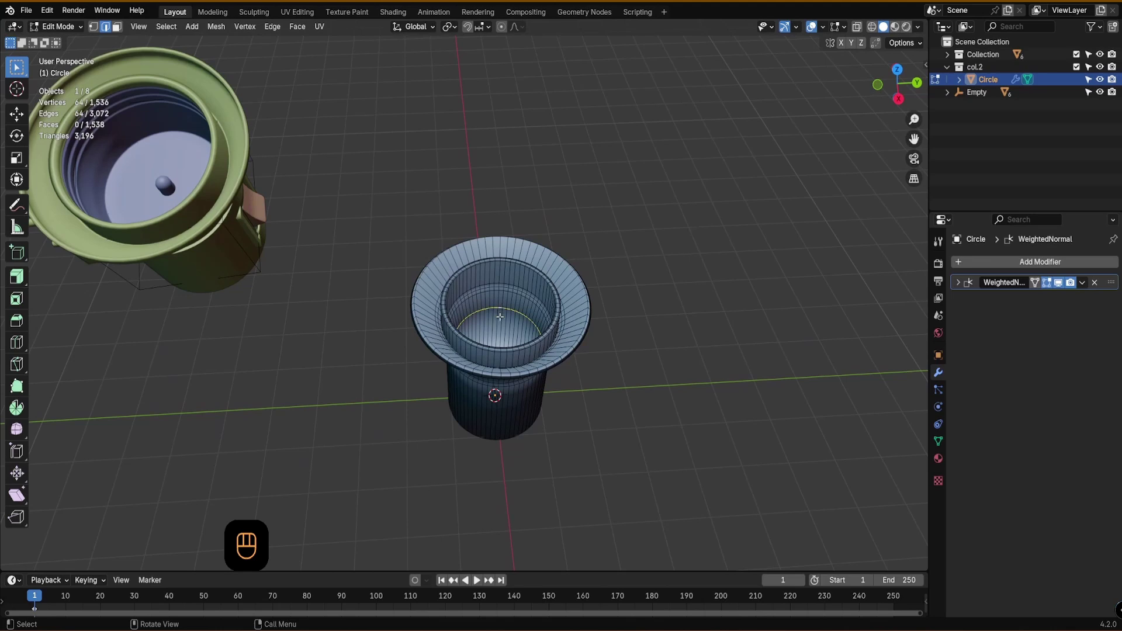
key("f")
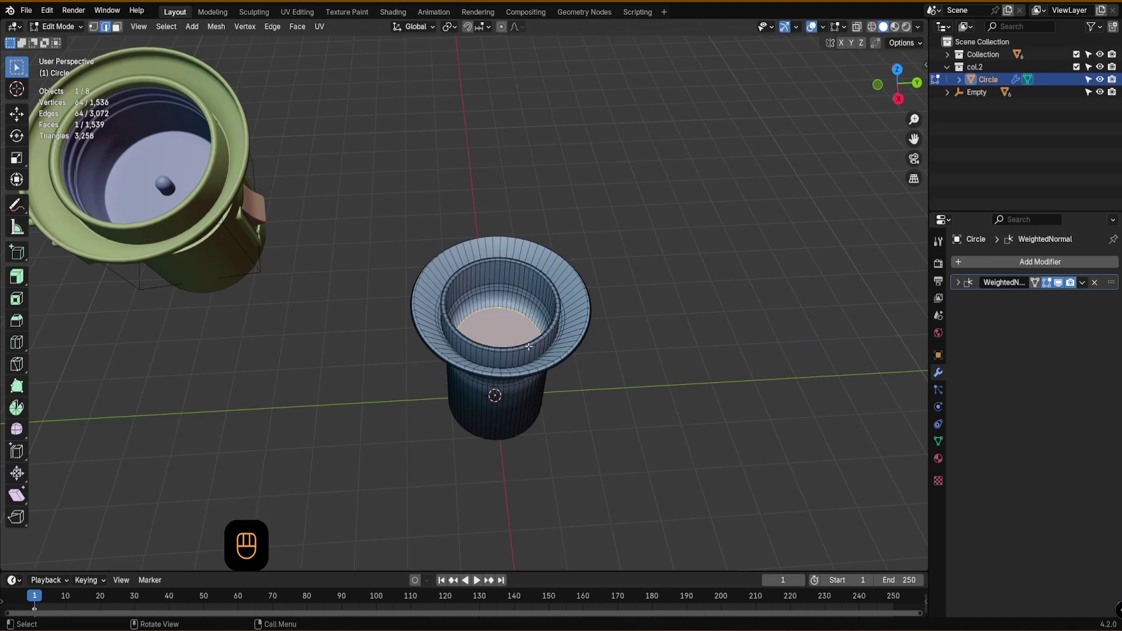
middle_click_drag(511, 346, 256, 274, "alt")
key("f")
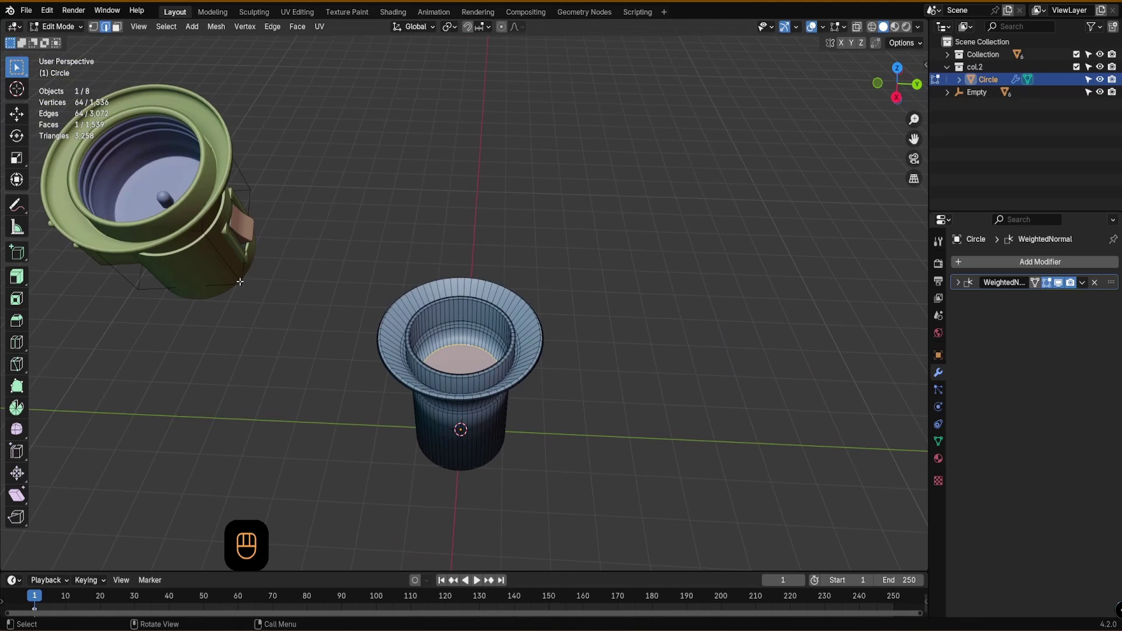
- Return to Object Mode and move the reference model's Empty about 8.5 m along Y to the body's other side
key("ctrl+Tab")
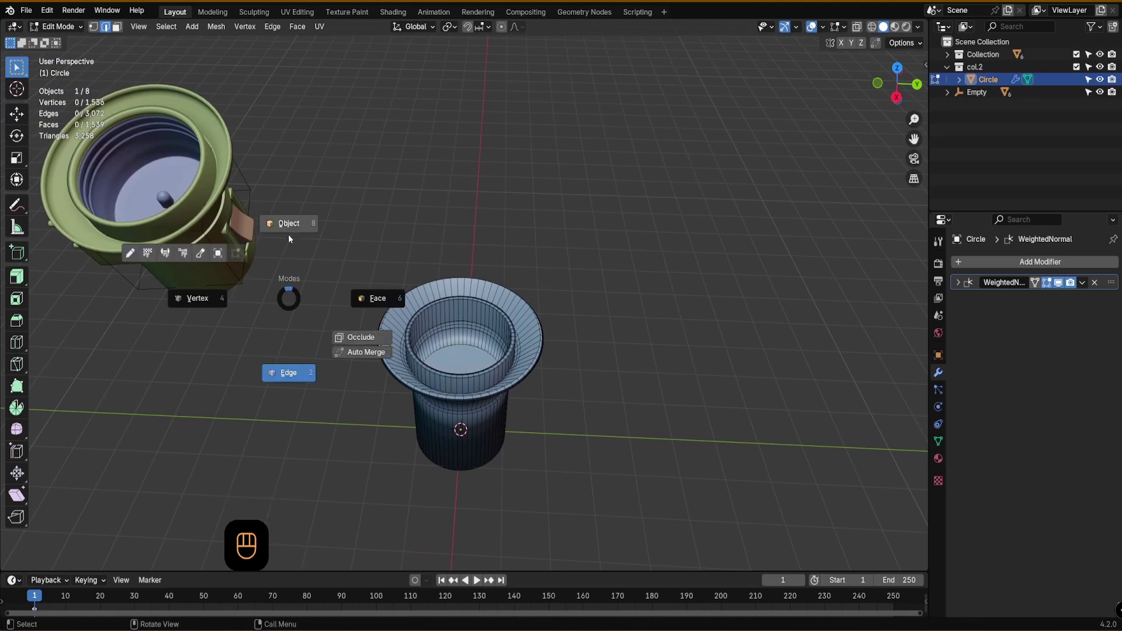
left_click(242, 286)
left_click(238, 288)
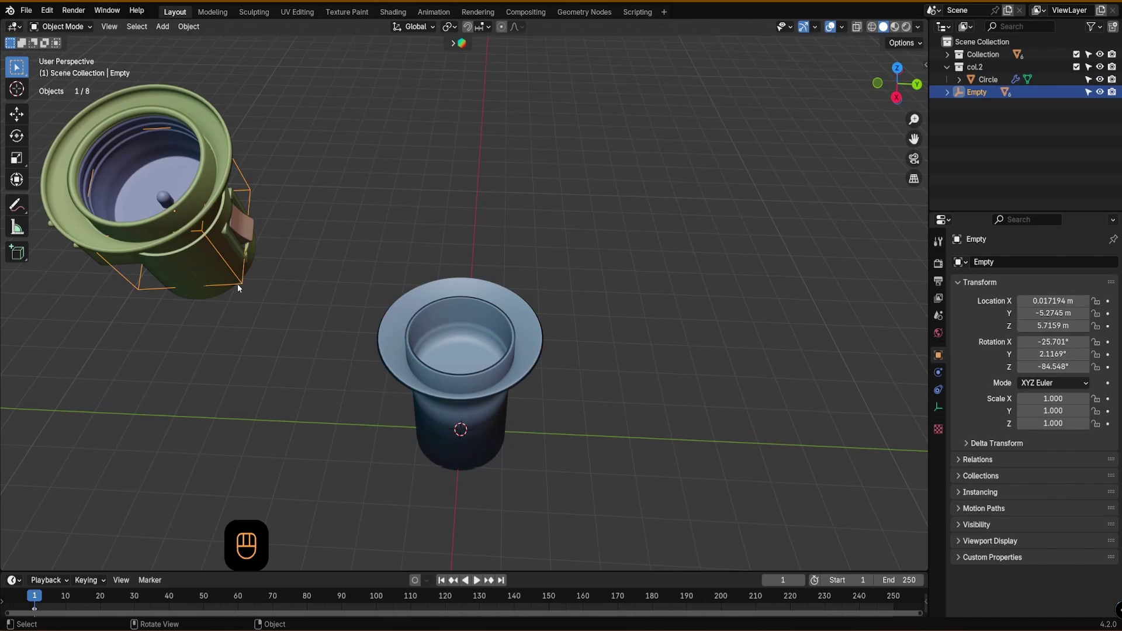
key("g")
left_click(698, 270)
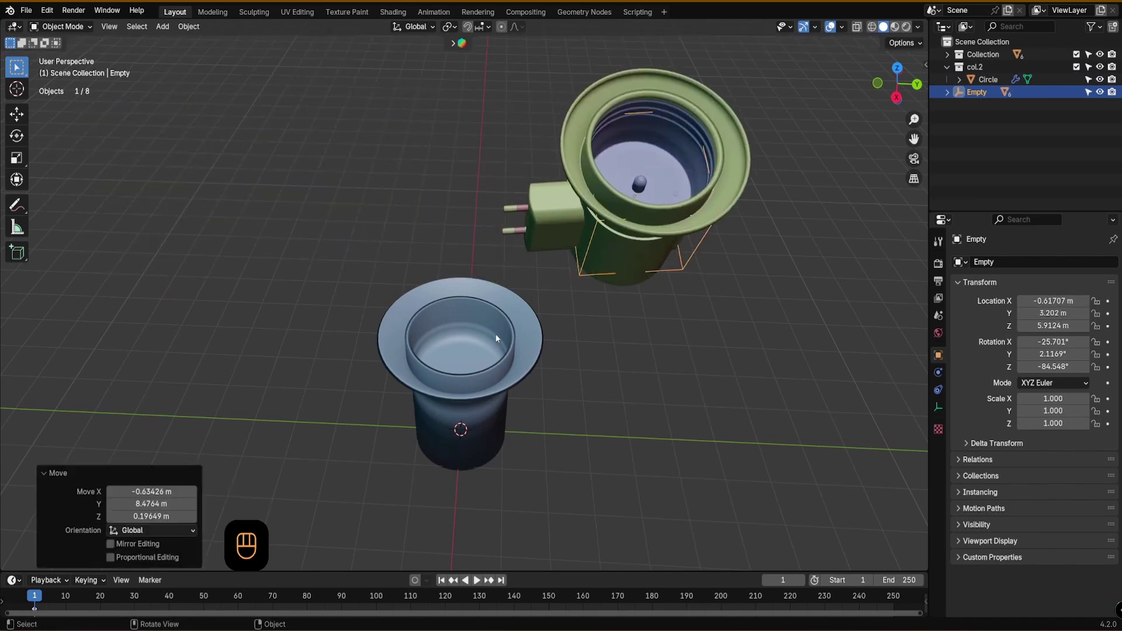
- Enter Edit Mode on the blue body and compare its collar interior with the ridges inside the reference socket
left_click(508, 365)
key("Tab")
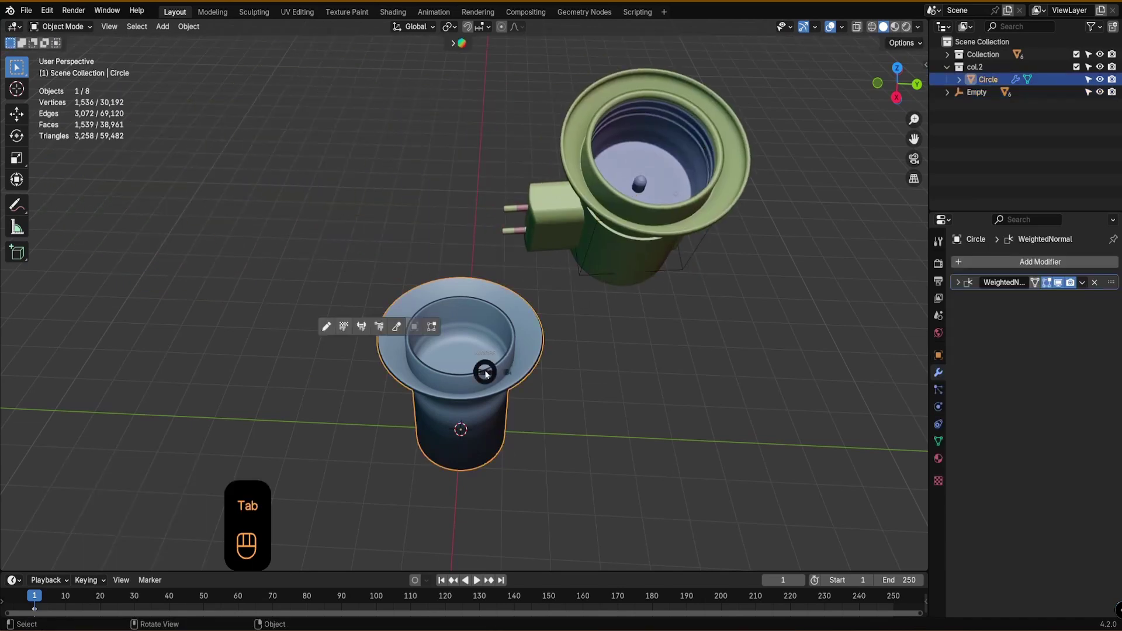
left_click(486, 299)
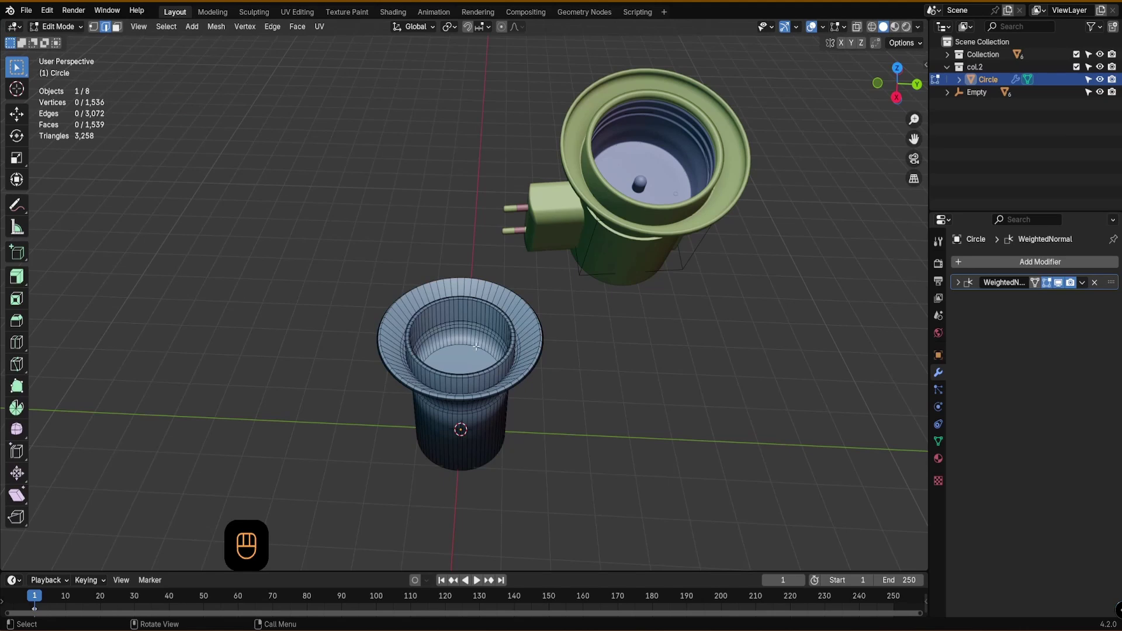
scroll(683, 123, "up", 1)
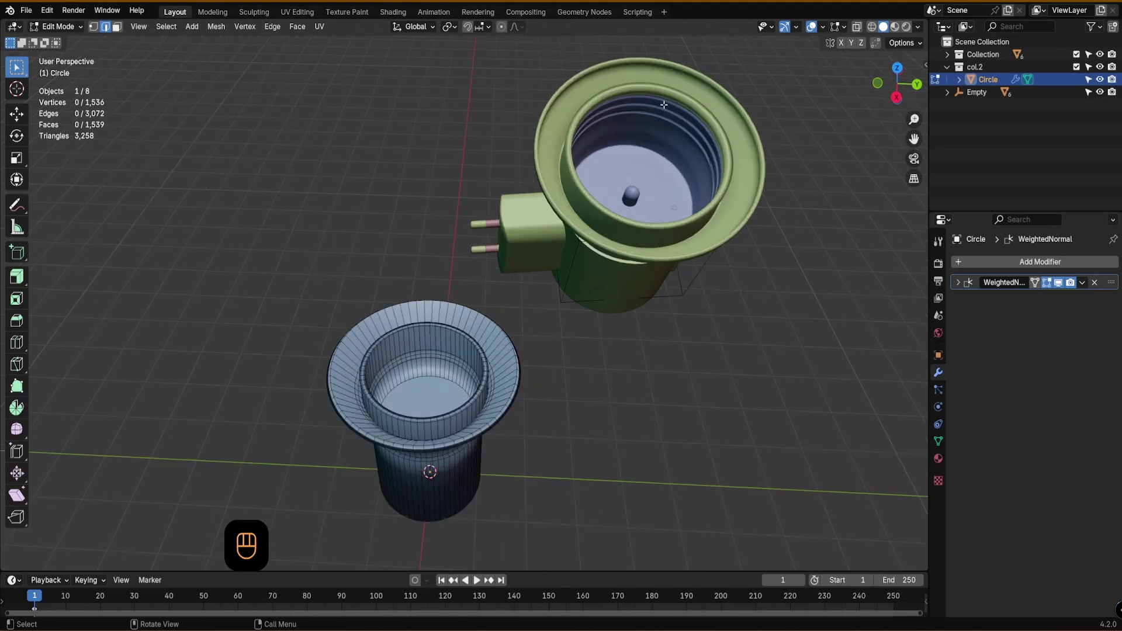
middle_click_drag(663, 150, 646, 121)
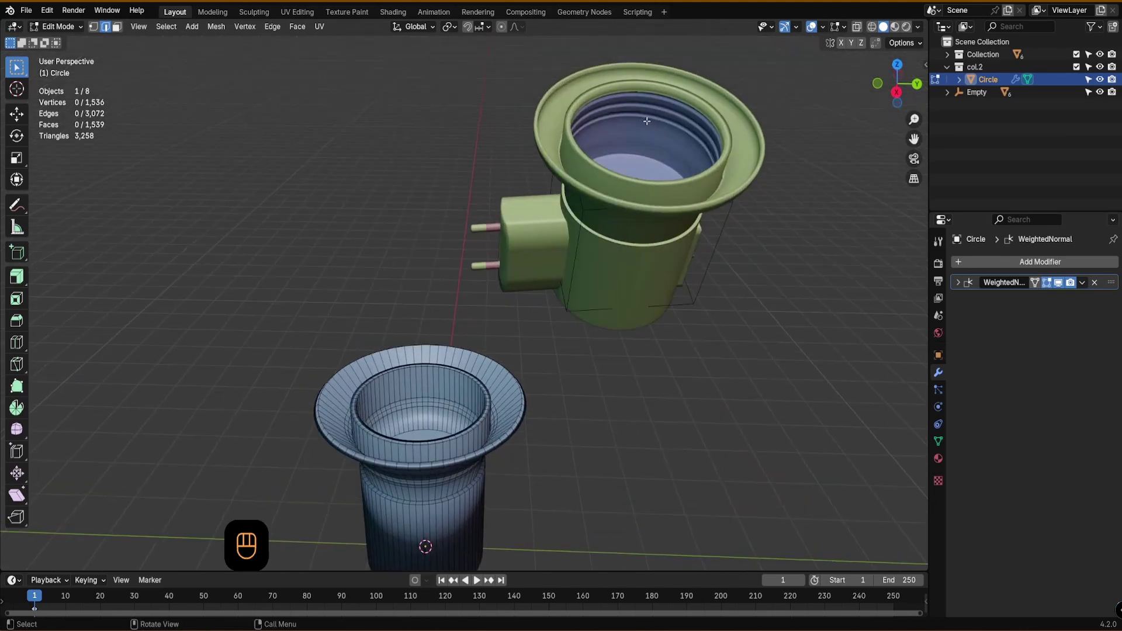
scroll(553, 330, "down", 2)
left_click_drag(551, 329, 478, 346, "alt")
scroll(485, 336, "up", 4)
scroll(478, 346, "down", 2)
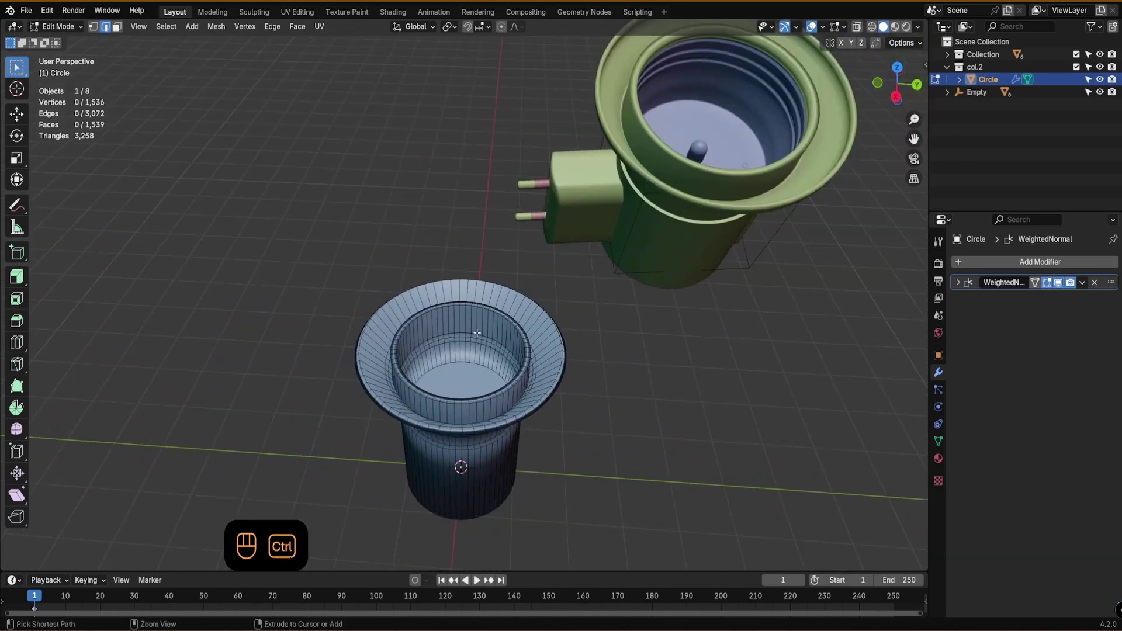
- Add two evenly spaced, unslid loop cuts around the inner wall of the collar
key("ctrl+r")
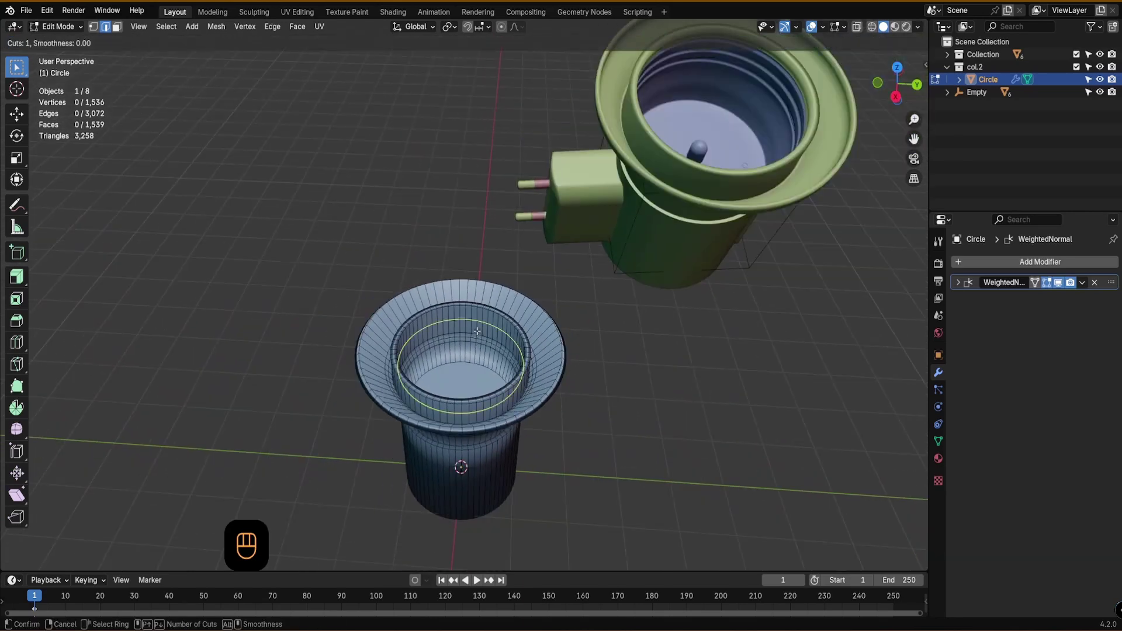
scroll(477, 331, "up", 1)
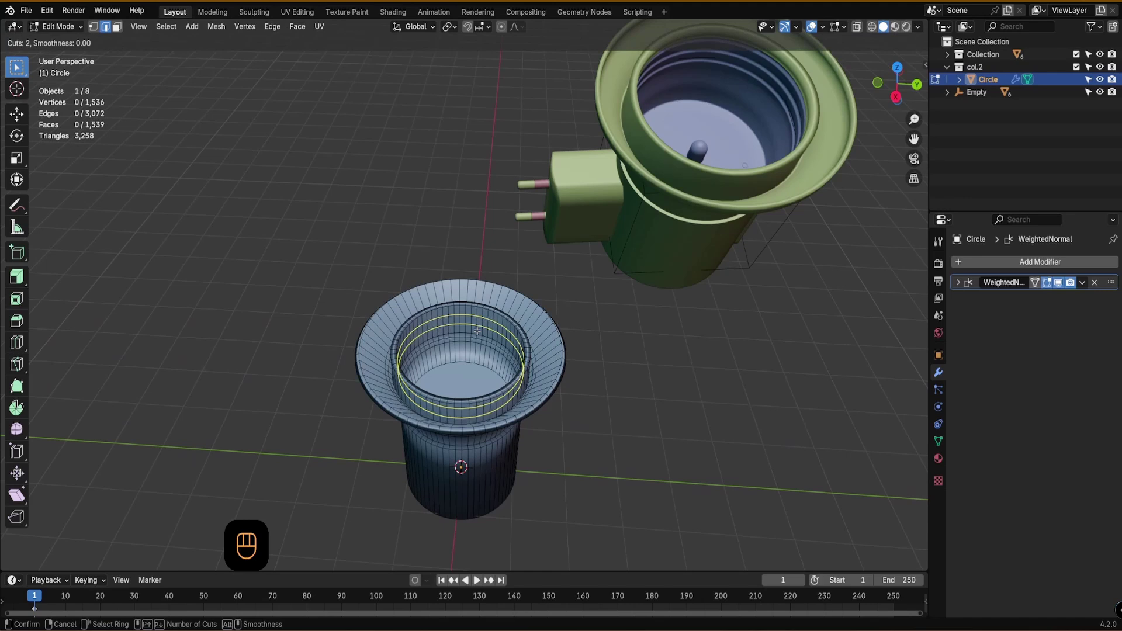
scroll(477, 330, "up", 1)
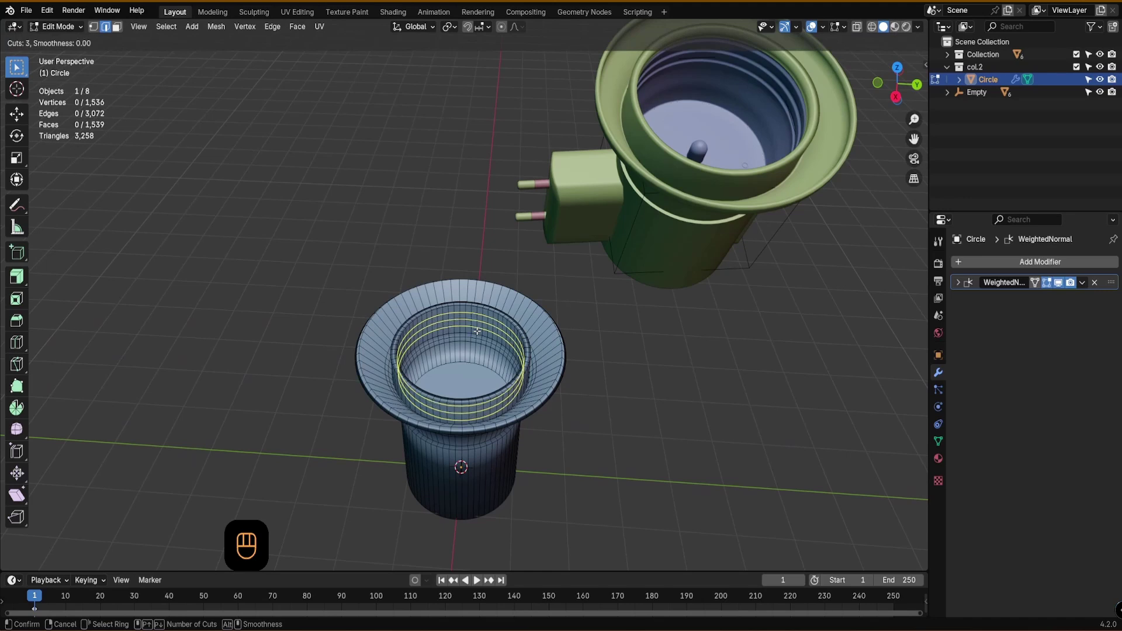
scroll(477, 331, "down", 1)
scroll(477, 331, "up", 1)
scroll(476, 330, "down", 1)
left_click(477, 330)
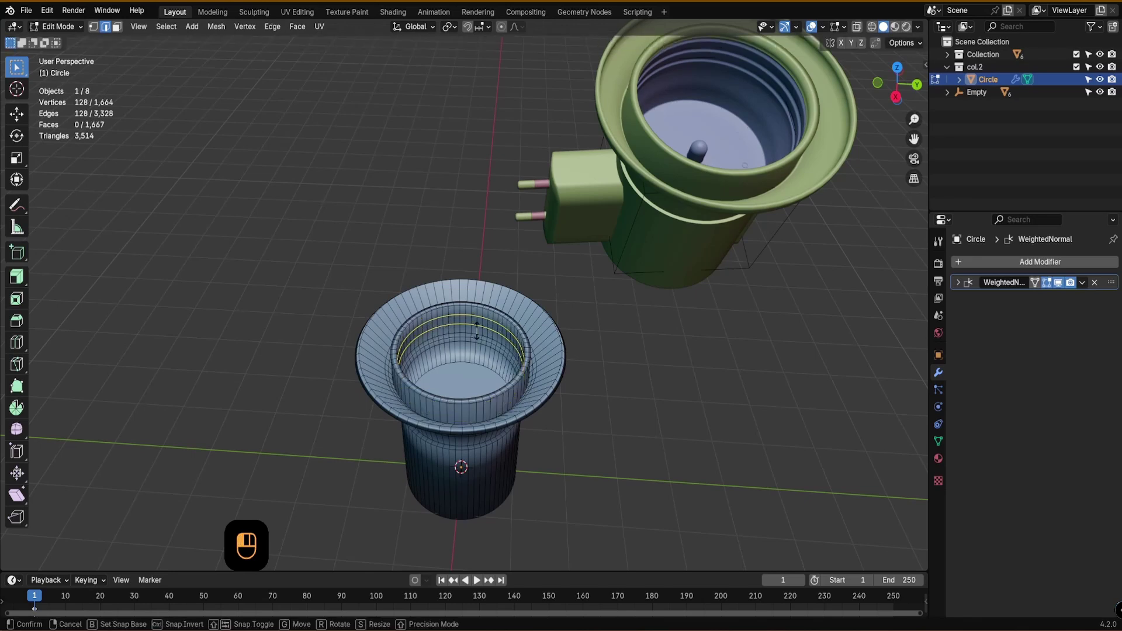
left_click(477, 331)
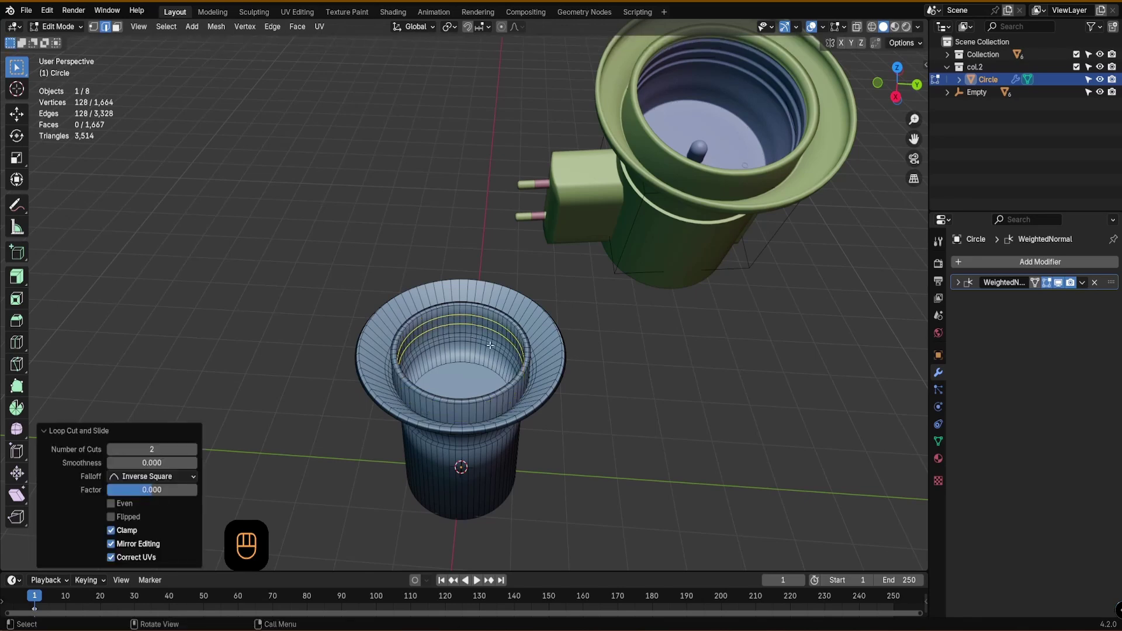
- Bevel the two new loops inside the collar with a width of 0.0264 m and 2 segments
middle_click_drag(486, 353, 447, 350)
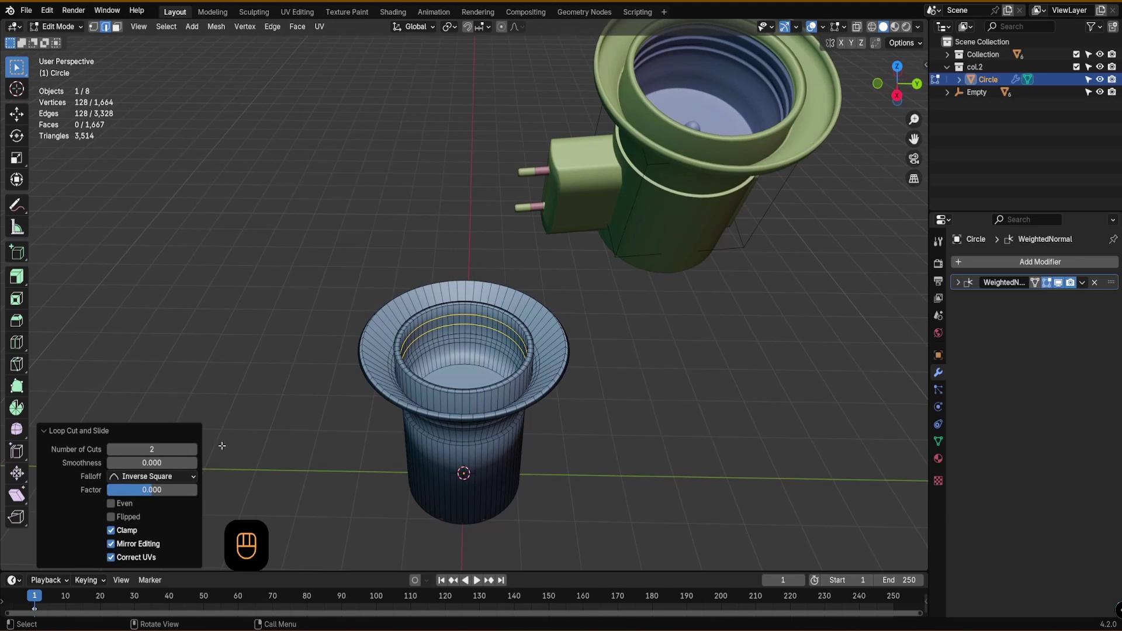
key("ctrl+b")
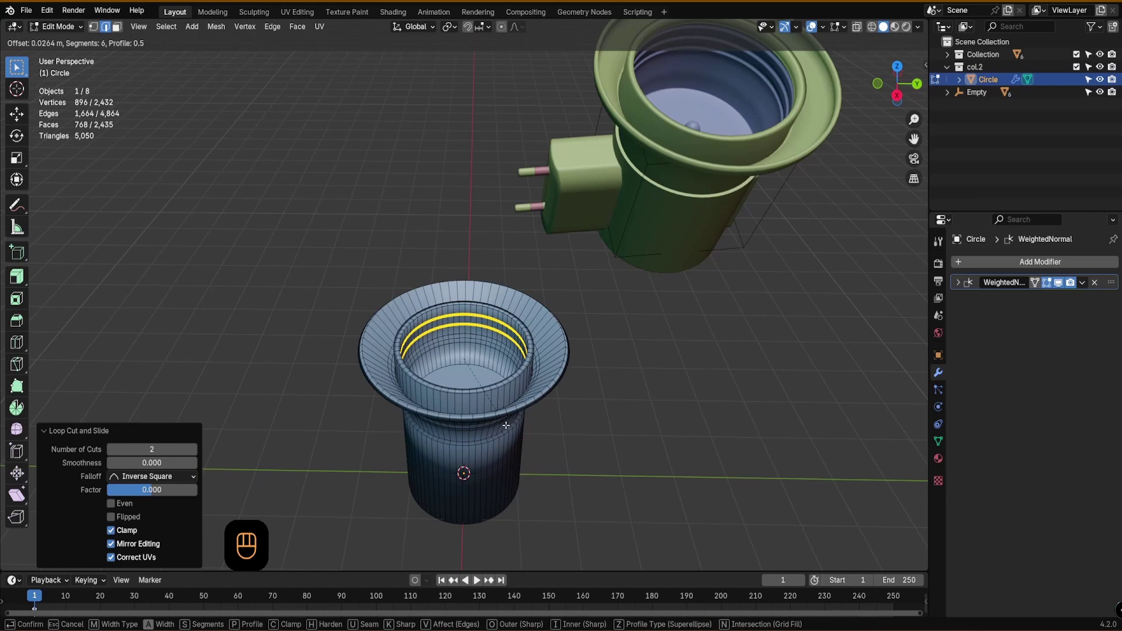
left_click(506, 425)
scroll(522, 353, "up", 6)
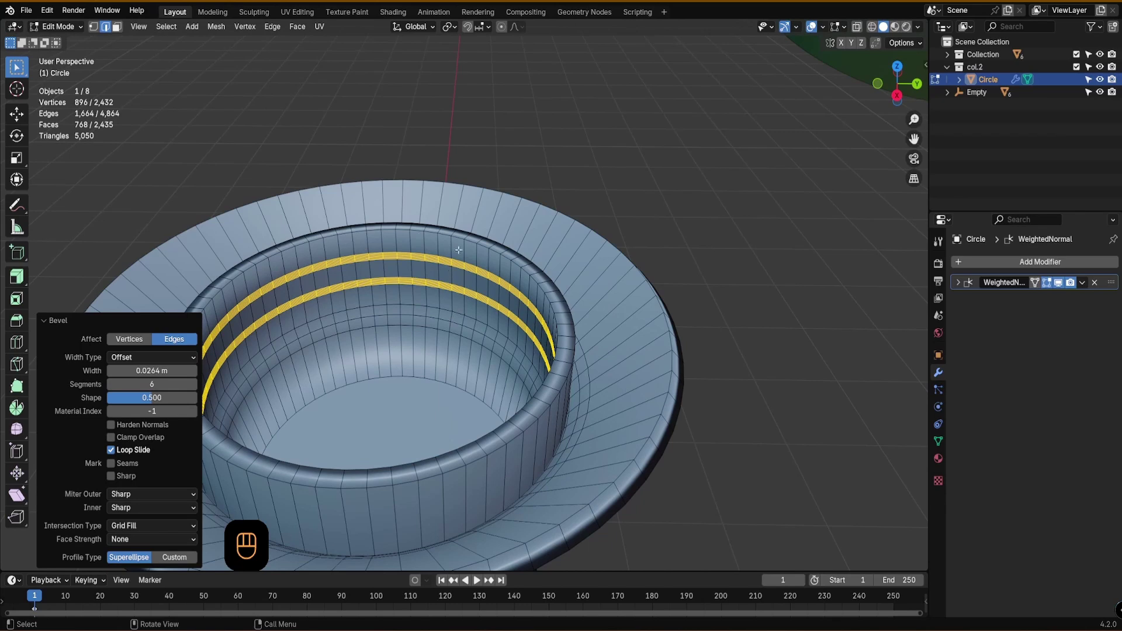
left_click(113, 384)
left_click(112, 384)
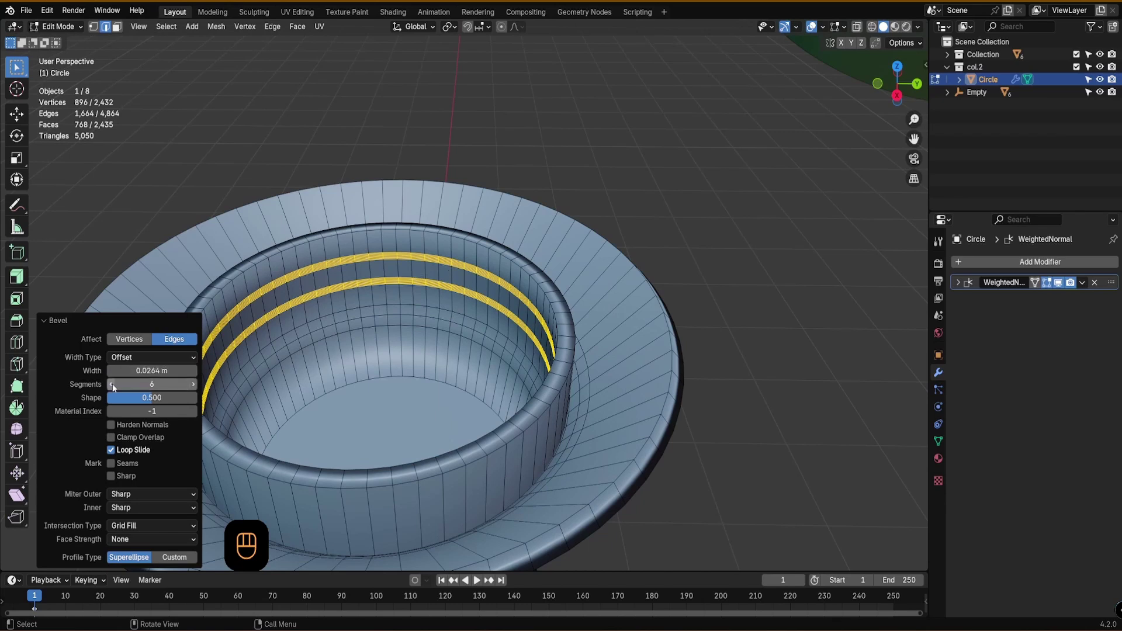
left_click(112, 384)
left_click(112, 384)
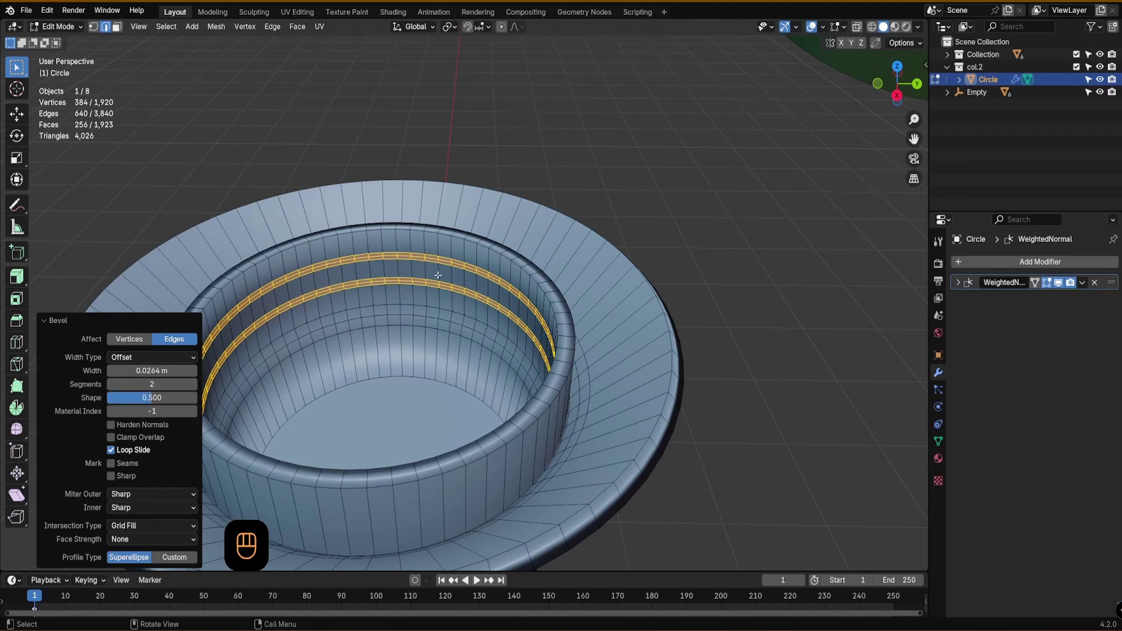
- Try 3 segments for the bevel on the two loops inside the collar, and set it back to 2
scroll(442, 266, "up", 4)
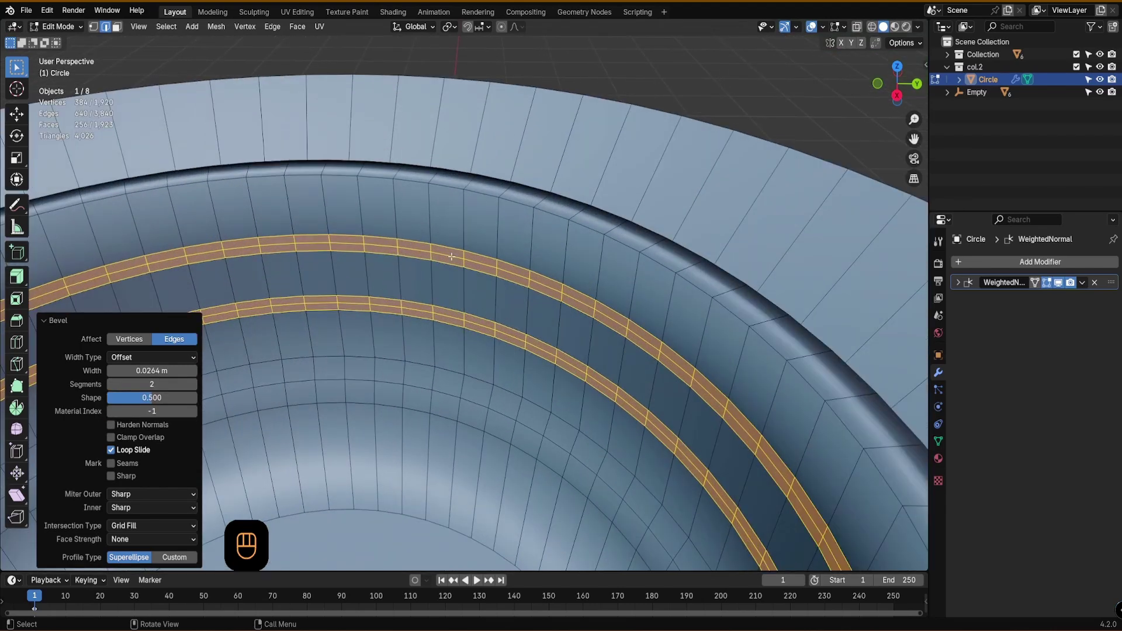
scroll(451, 257, "up", 3)
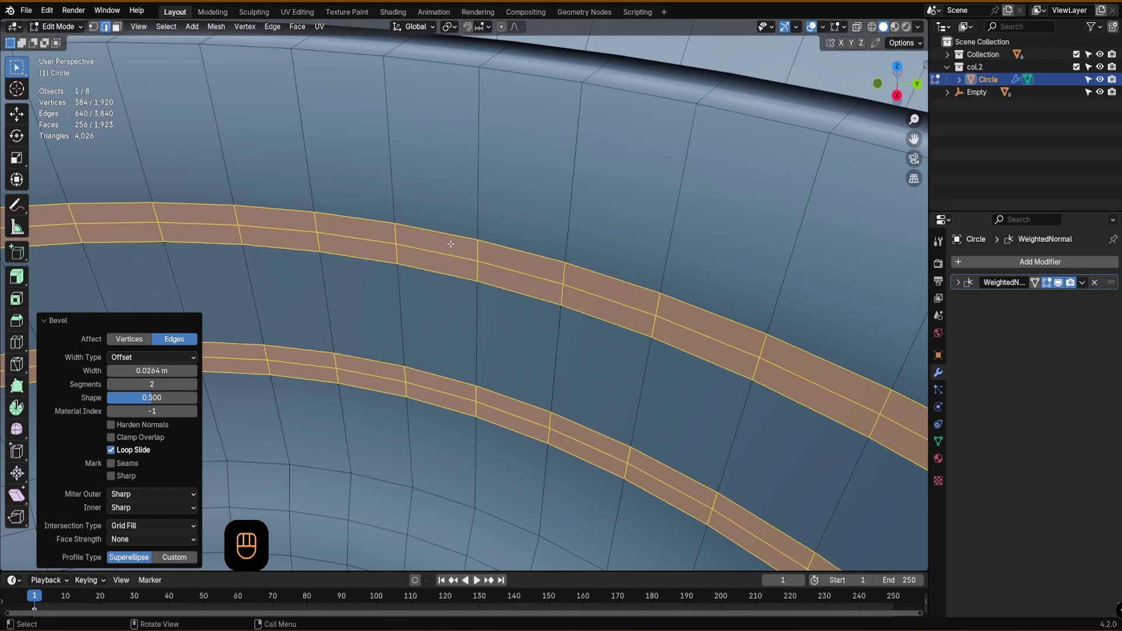
left_click(192, 384)
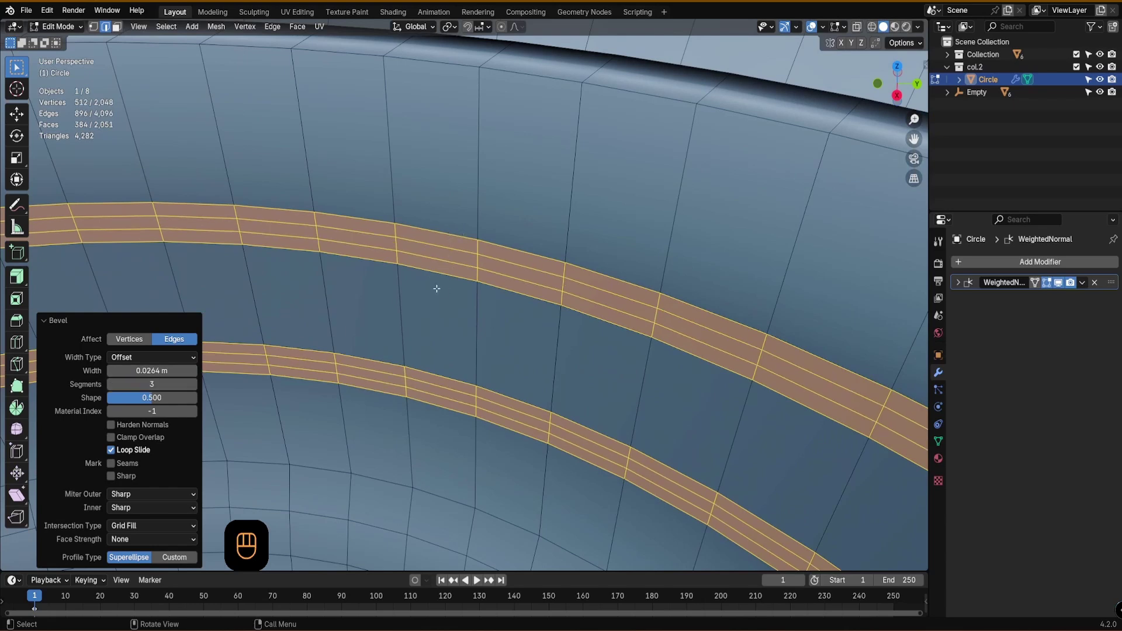
left_click(110, 383)
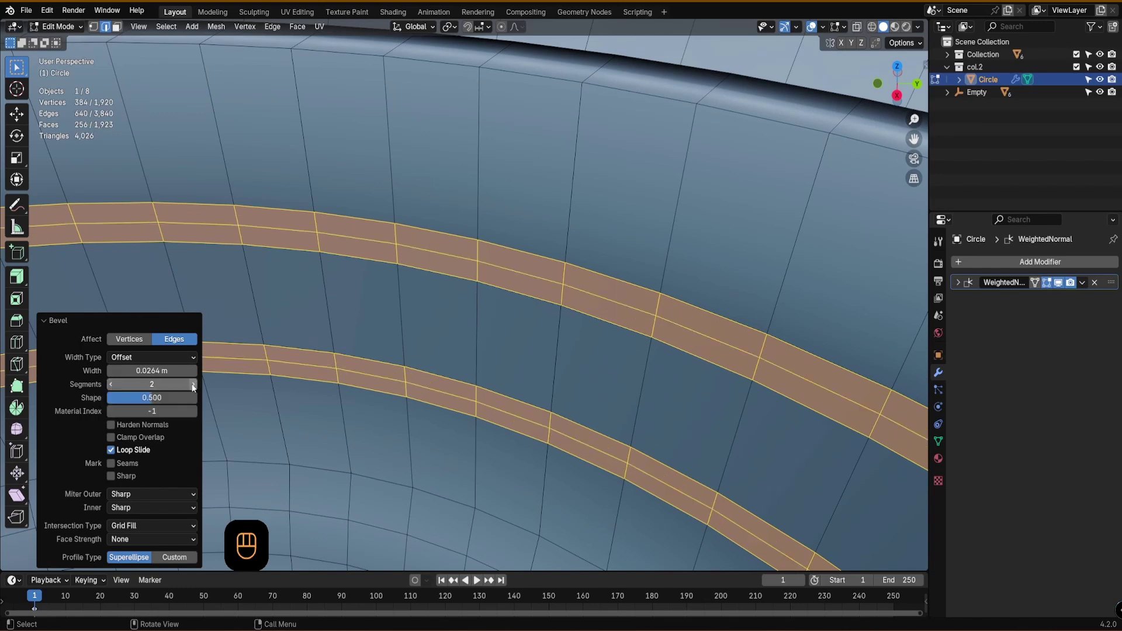
- Select the middle edge loop of both beveled bands inside the collar and scale them outward by 1.015
scroll(386, 286, "down", 4)
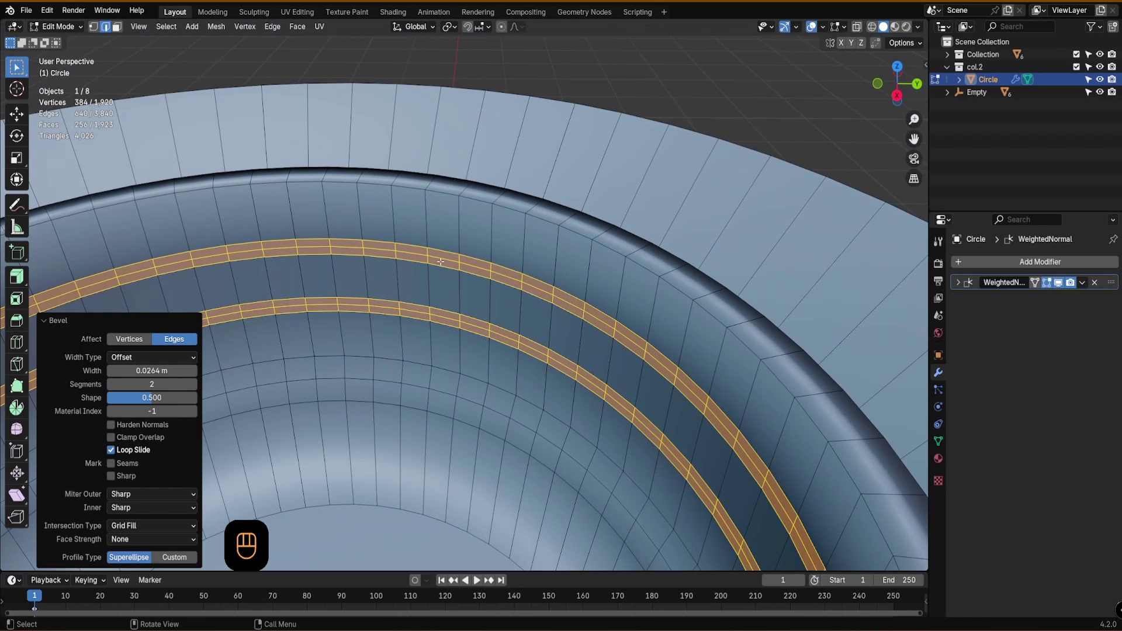
left_click(440, 261, "alt")
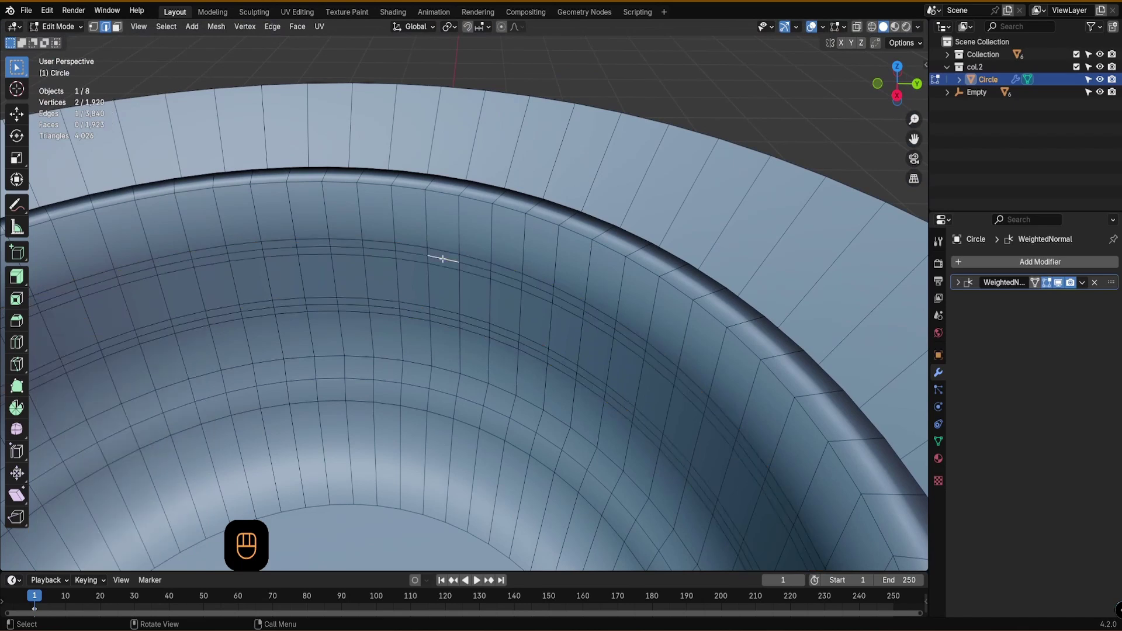
left_click(433, 316, "alt+shift")
scroll(444, 321, "down", 3)
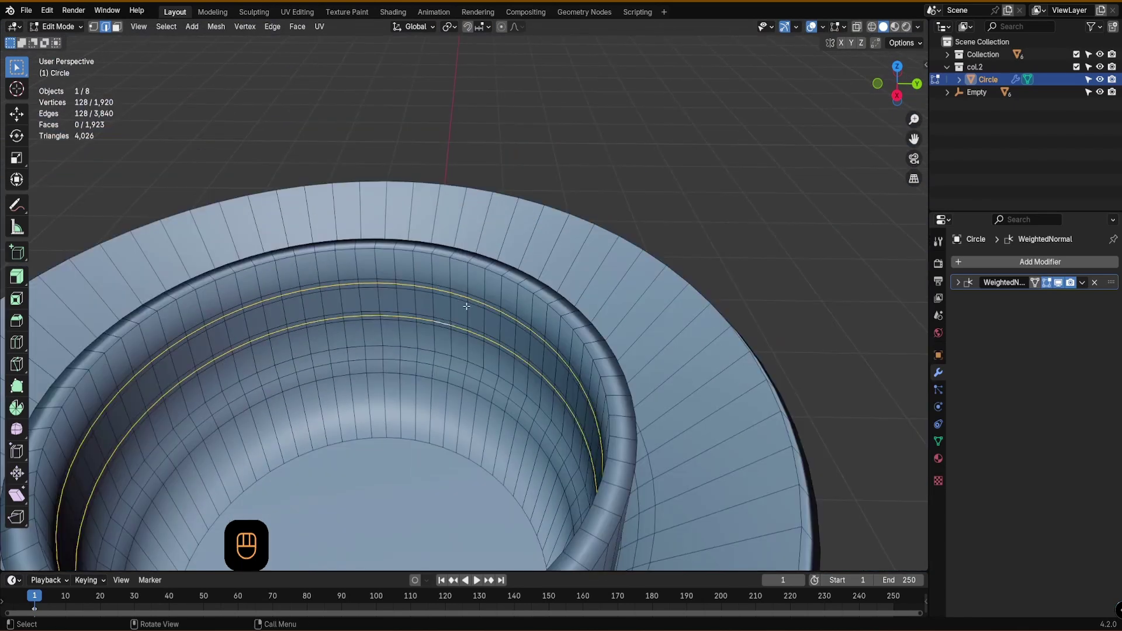
scroll(442, 318, "down", 1)
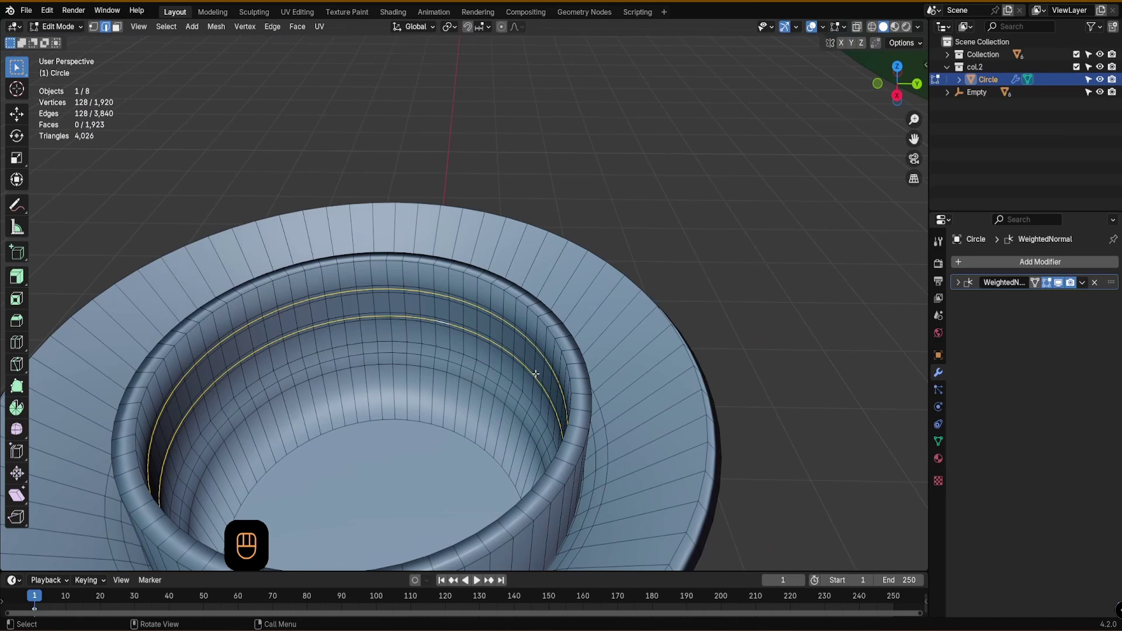
key("s")
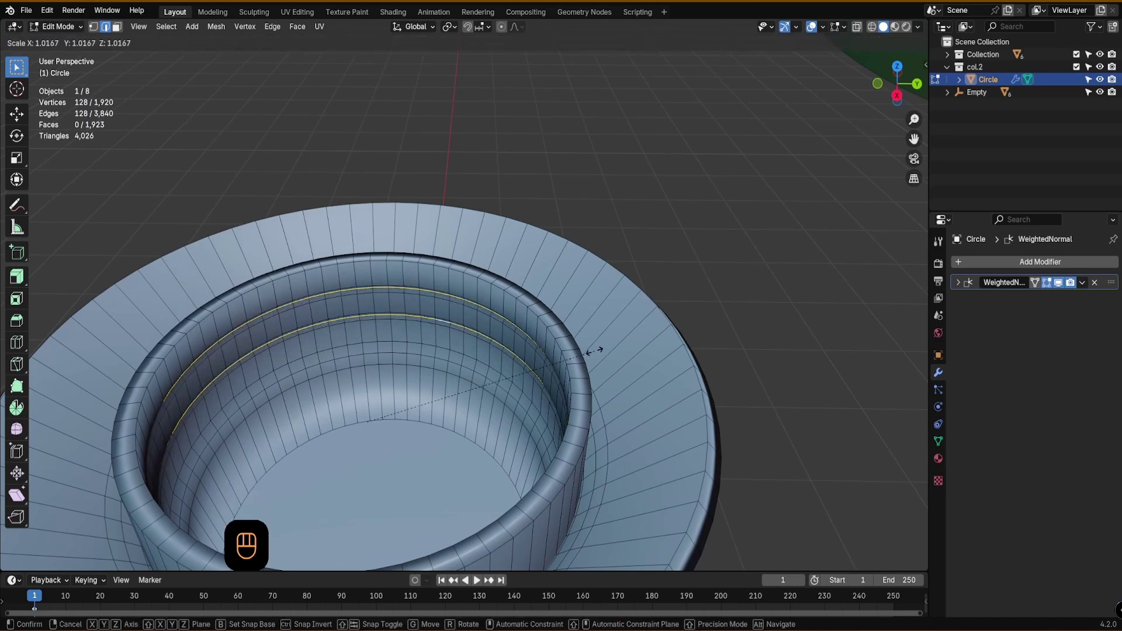
left_click(594, 352)
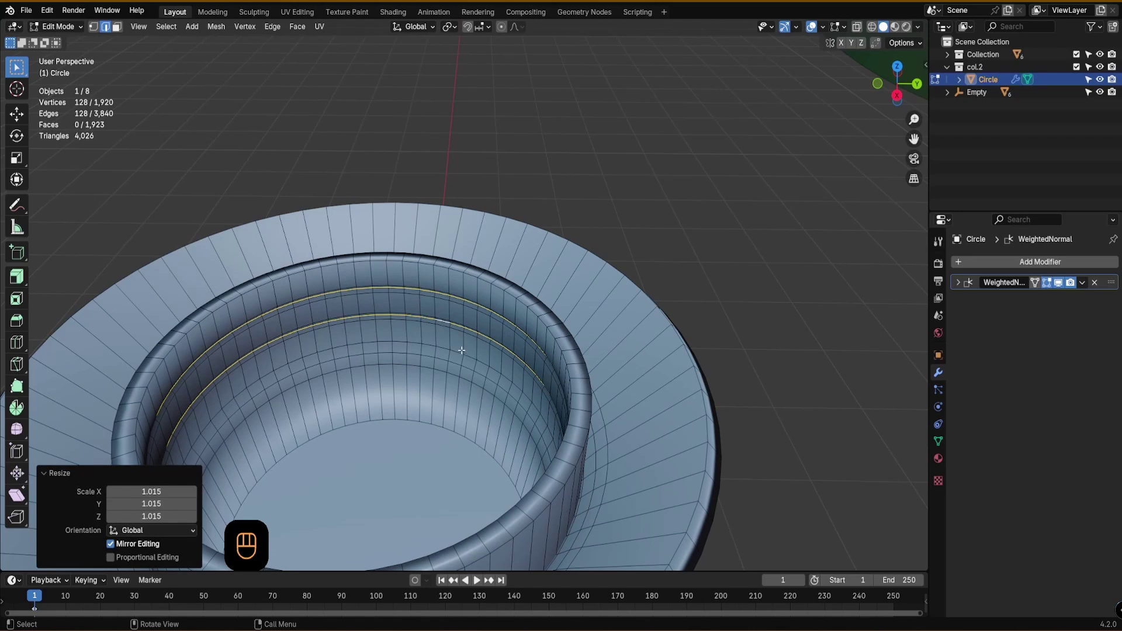
- Scale the two middle loops outward again by about 1.014 and inspect the deepened grooves in Object Mode
key("Tab")
left_click(468, 279)
mouse_move(430, 316)
middle_mouse_down()
mouse_move(417, 299)
mouse_move(424, 331)
middle_mouse_up()
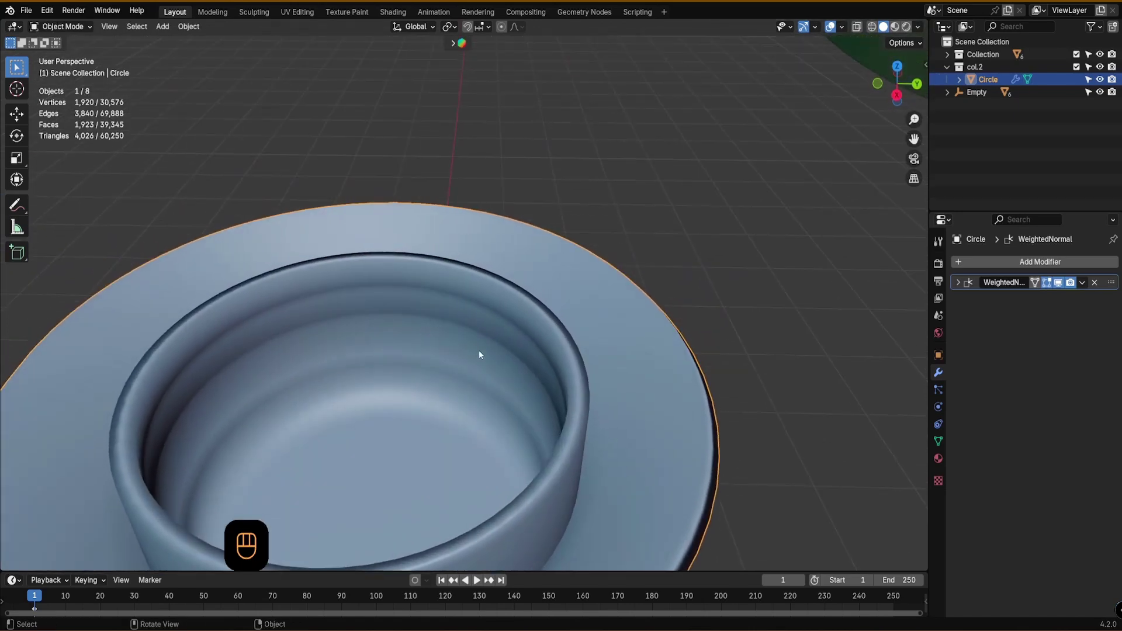
key("Tab")
left_click(478, 280)
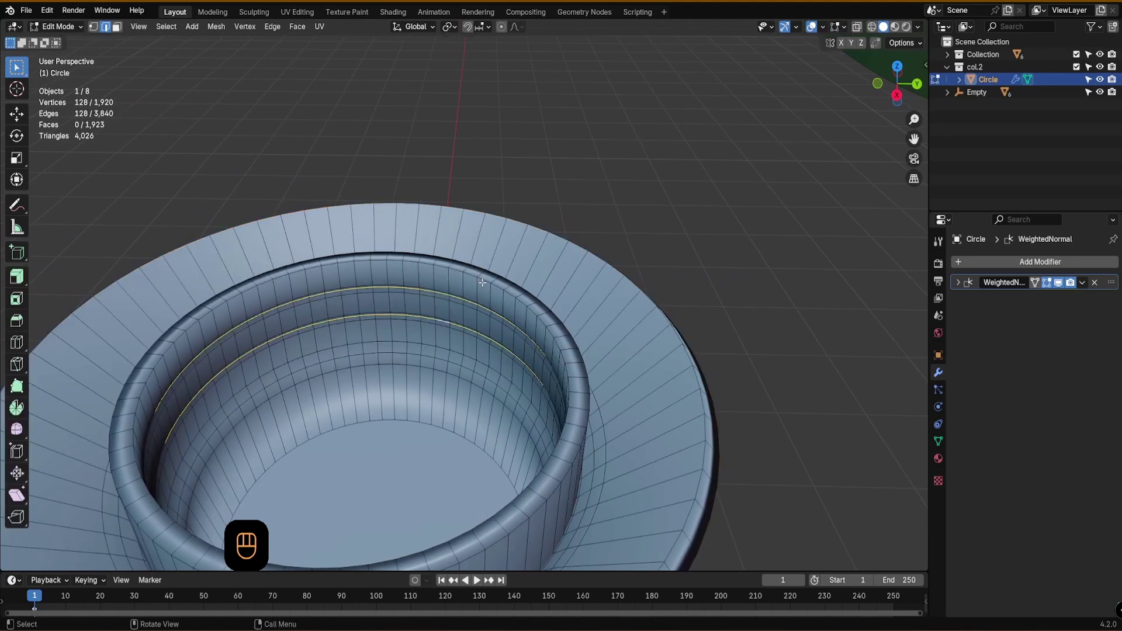
key("s")
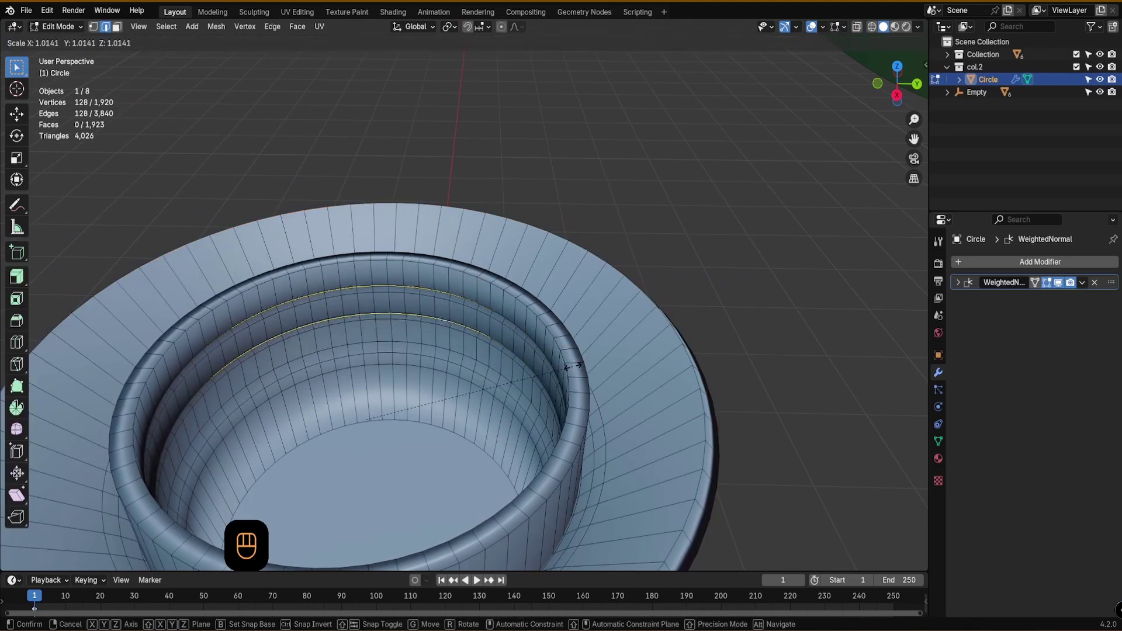
left_click(569, 366)
key("Tab")
left_click(579, 295)
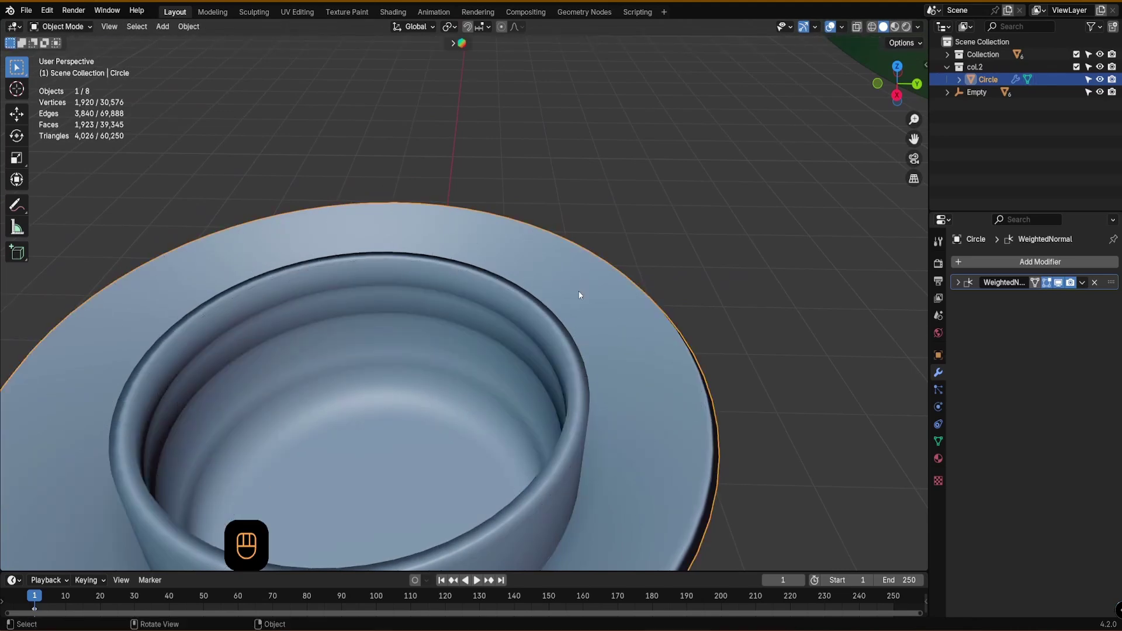
left_click_drag(401, 385, 388, 353, "alt")
scroll(387, 359, "down", 4)
scroll(389, 349, "up", 3)
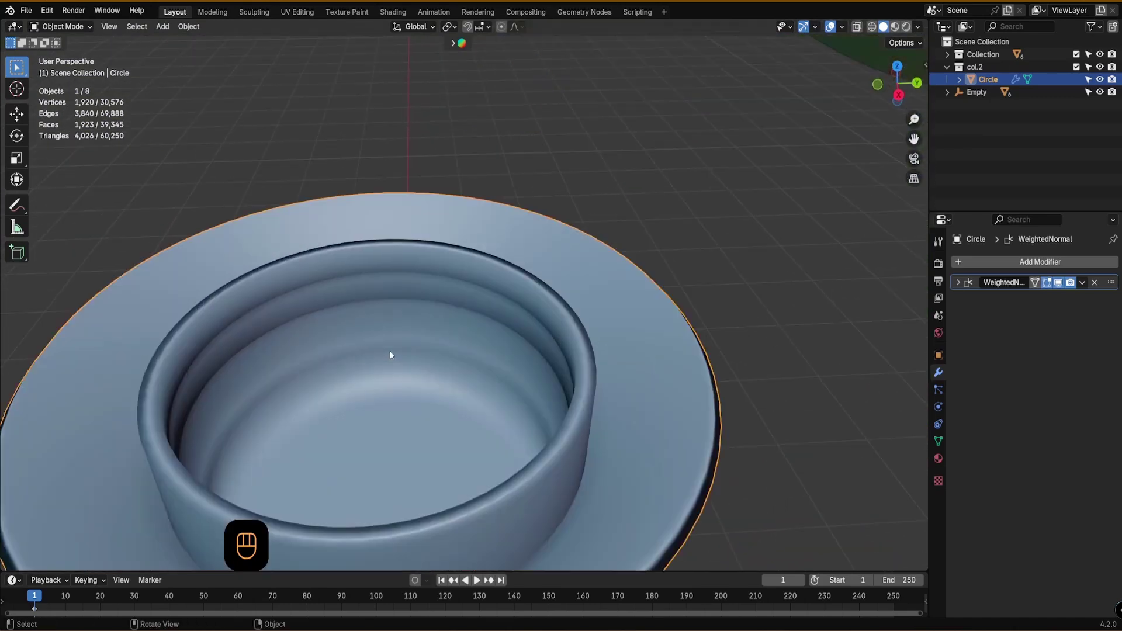
scroll(400, 343, "down", 2)
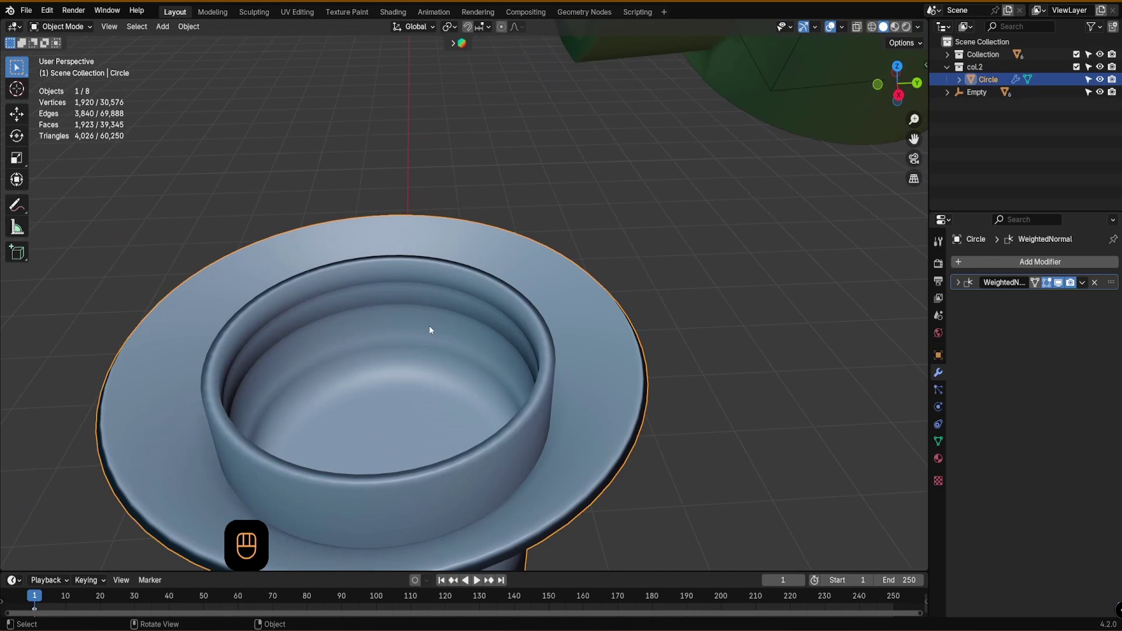
- Select the upper and lower border loops of both grooves inside the collar and bevel them 0.0049 m with 2 segments
key("Tab")
left_click(434, 280)
scroll(434, 281, "up", 3)
left_click_drag(434, 281, 435, 274, "alt")
scroll(433, 266, "up", 5)
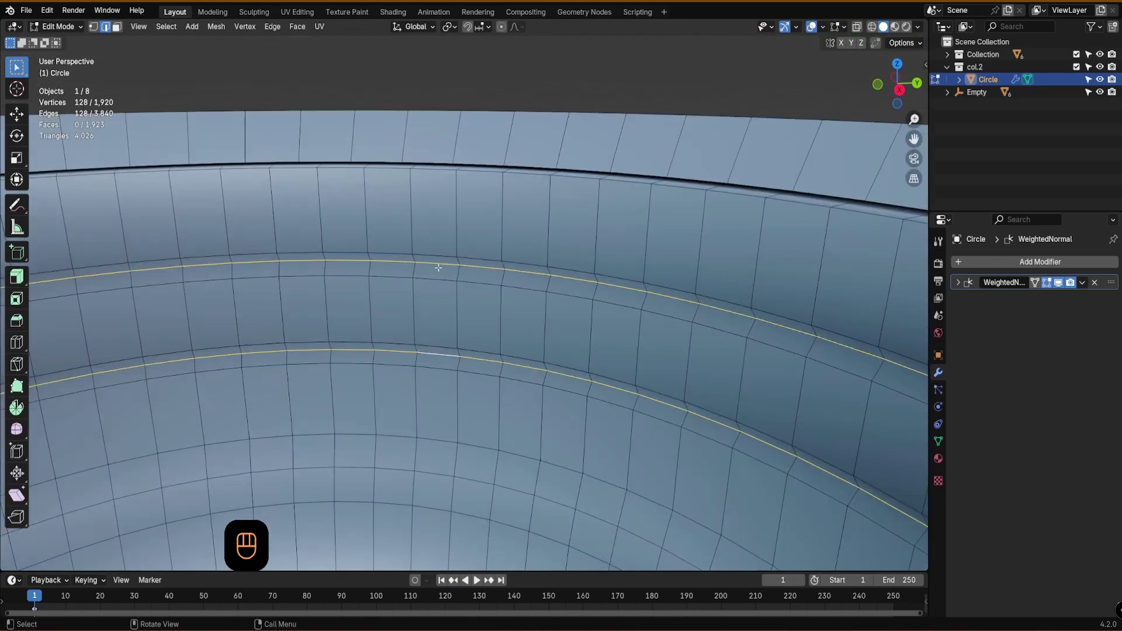
left_click(433, 251, "alt")
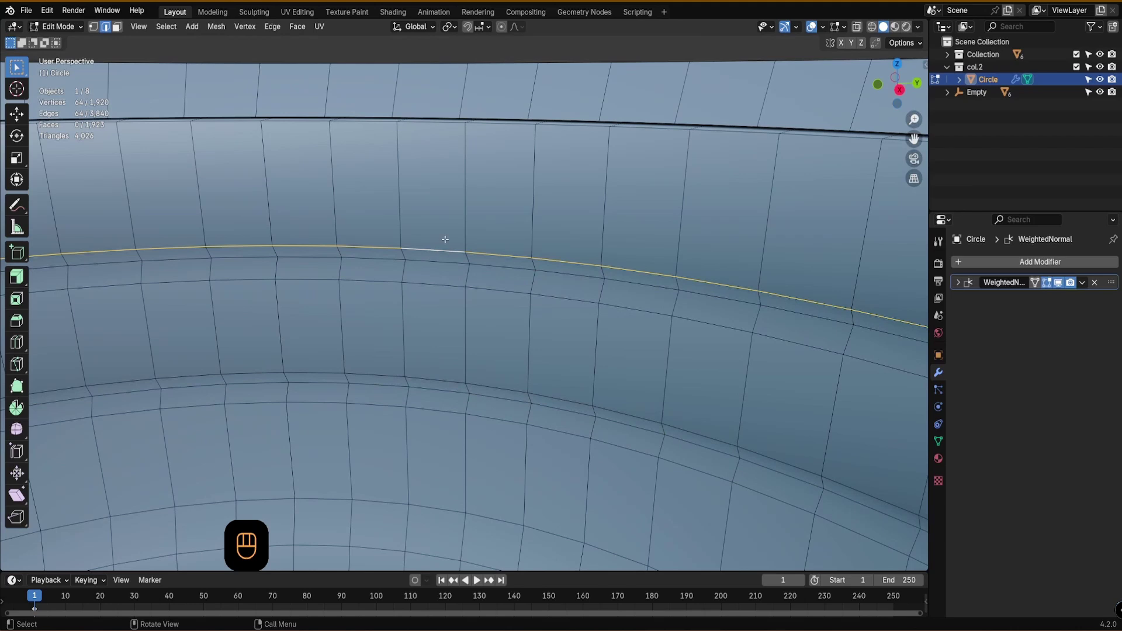
left_click_drag(450, 258, 416, 250, "alt")
scroll(424, 257, "down", 2)
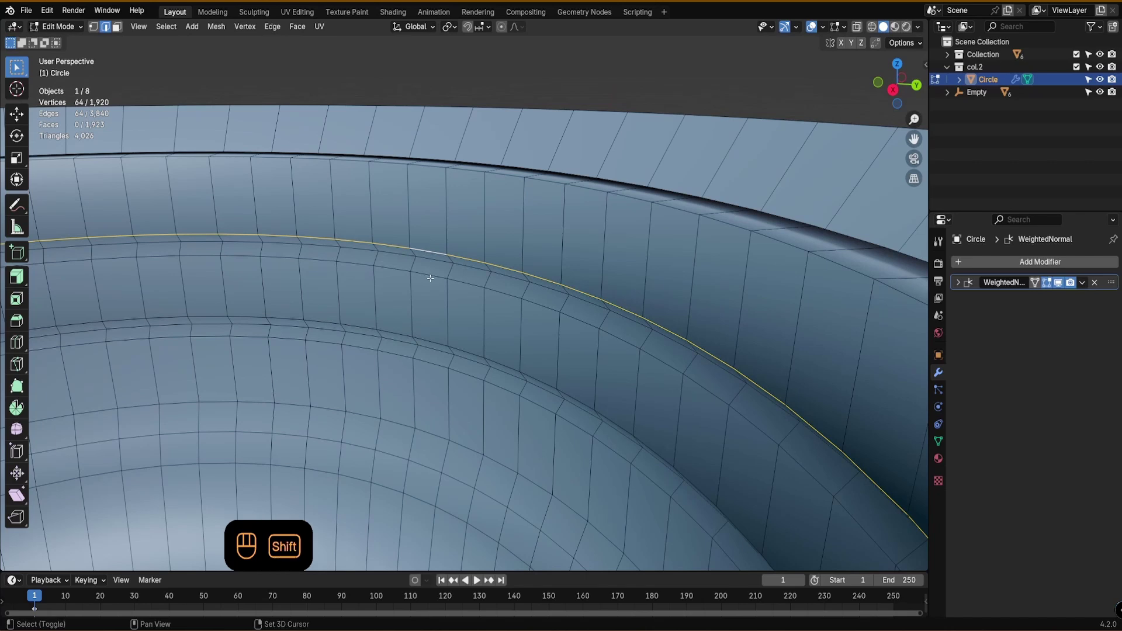
double_click(430, 278, "shift")
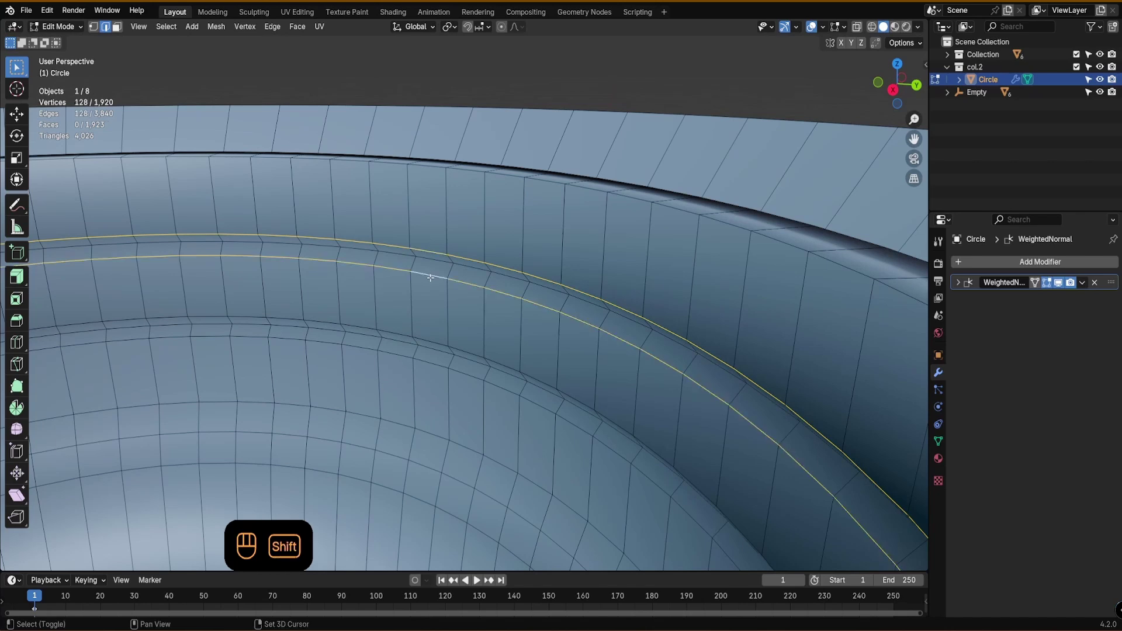
double_click(430, 341, "shift")
double_click(430, 362, "shift")
key("ctrl+b")
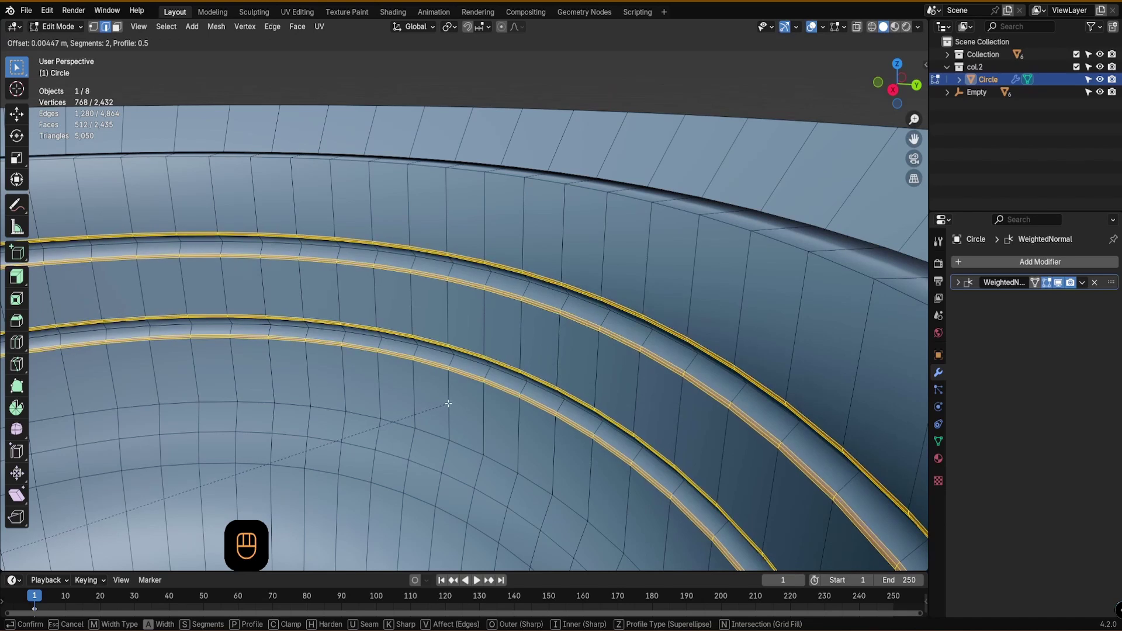
left_click(449, 403)
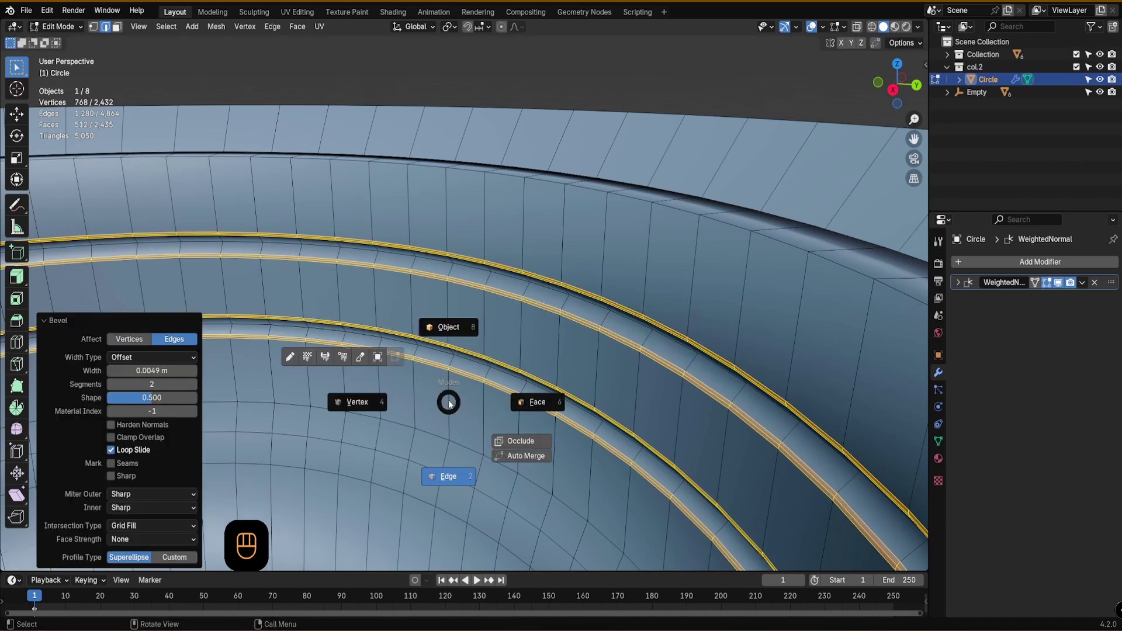
left_click(450, 340)
- Bevel the middle edge loops of both grooves with a width of 0.0049 m and 1 segment
left_click(474, 266, "alt")
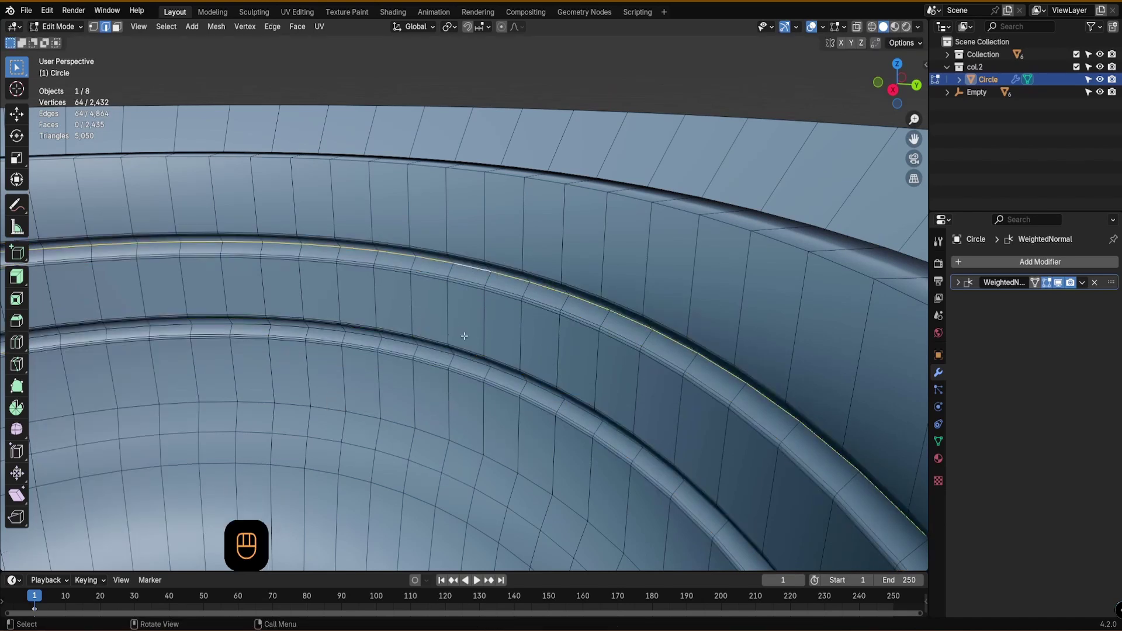
left_click(469, 363, "alt+shift")
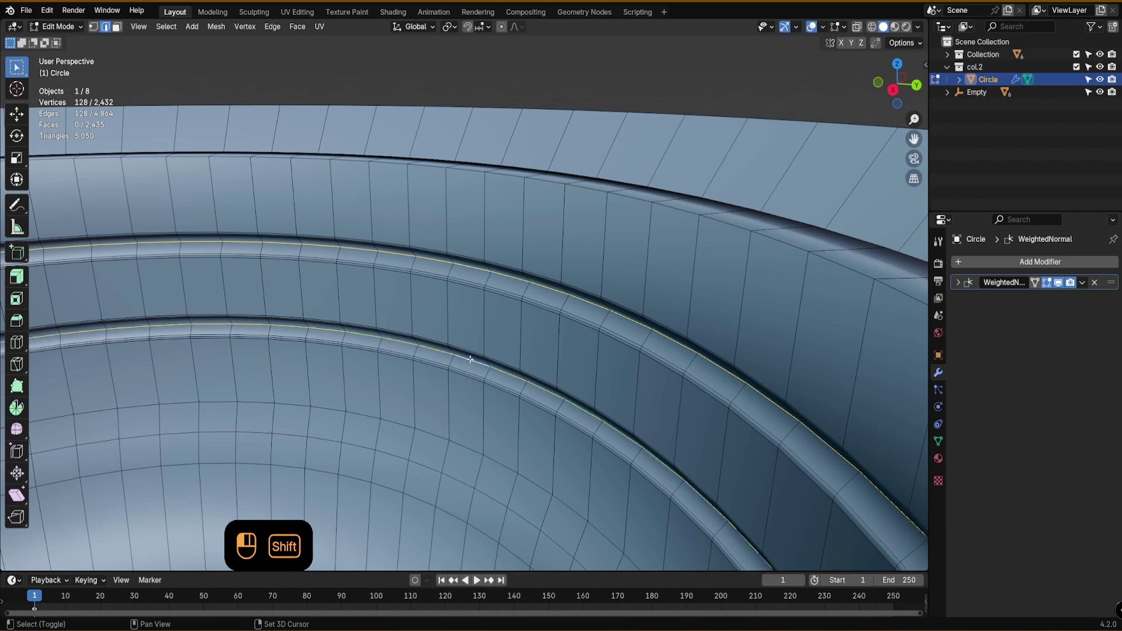
key("ctrl+b")
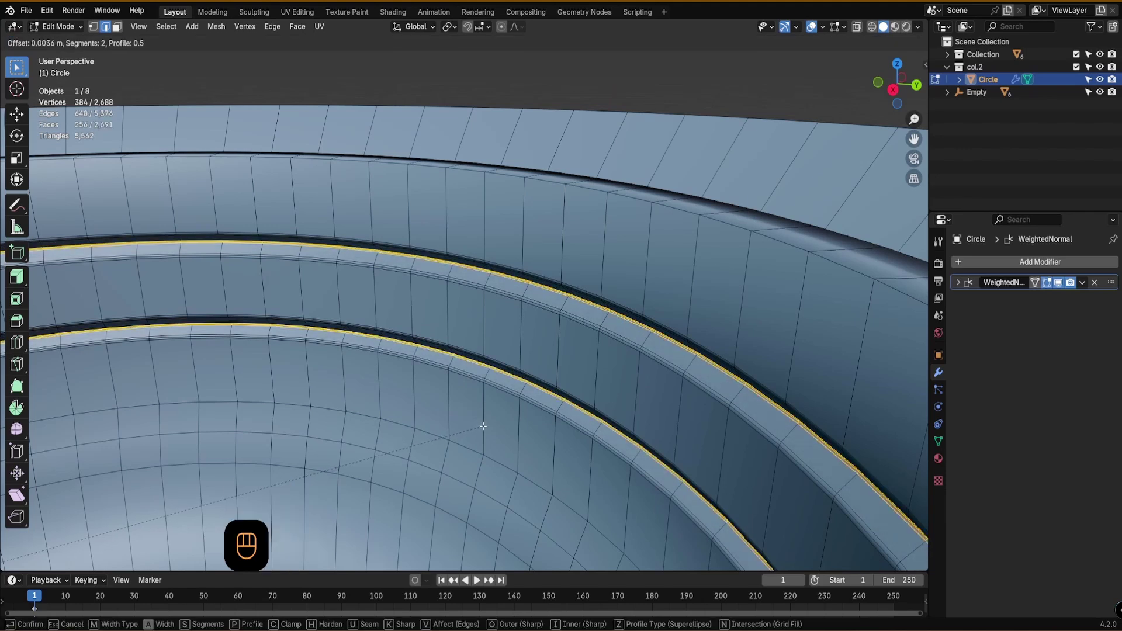
left_click(479, 426)
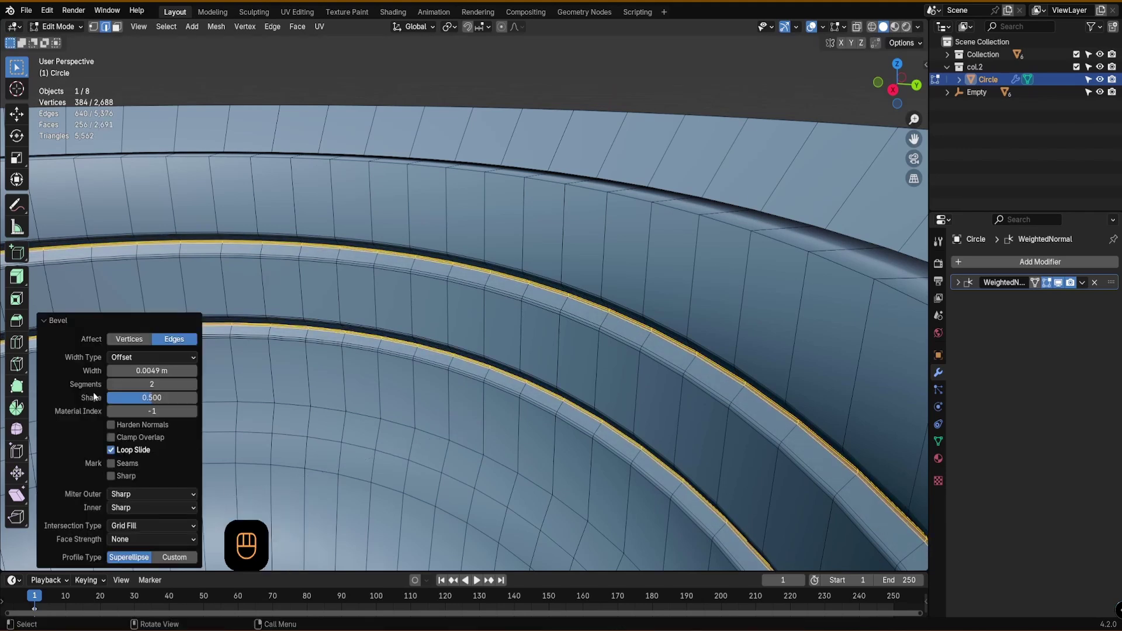
left_click(112, 384)
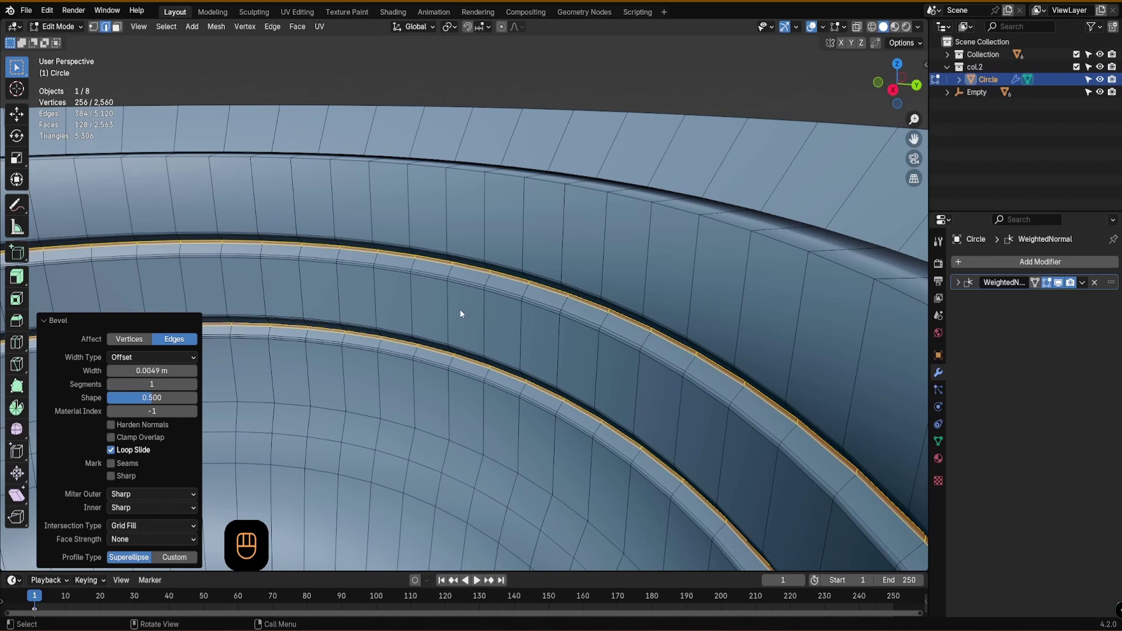
- Inspect the finished grooves in Object Mode, return to Edit Mode and compare them with the reference model's socket
key("Tab")
left_click(462, 291)
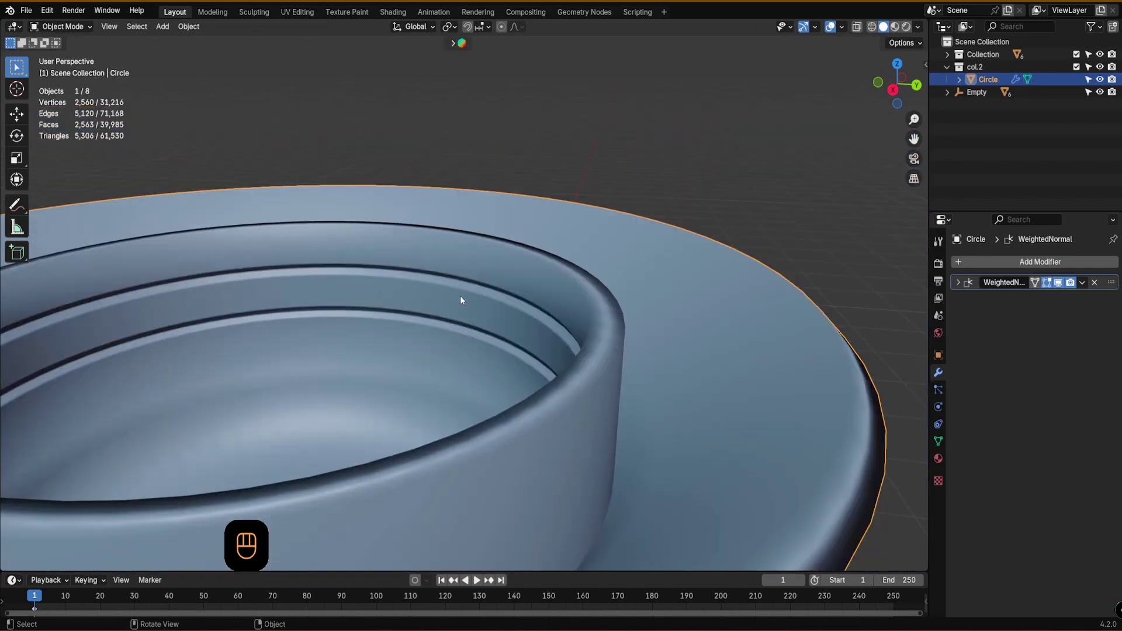
scroll(461, 300, "down", 8)
key("Tab")
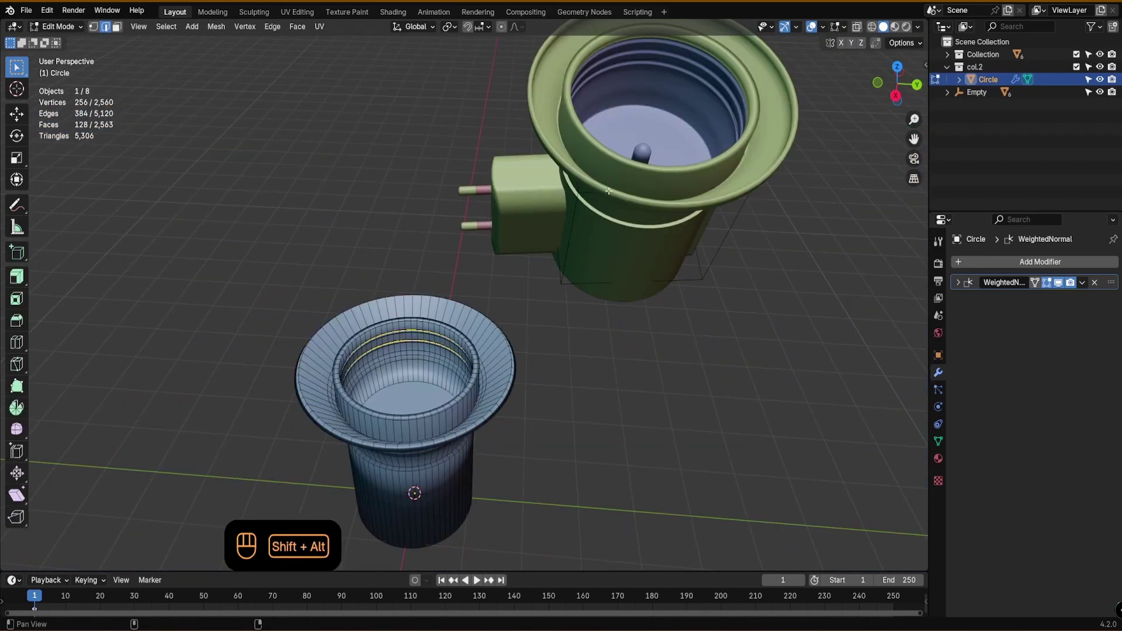
left_click_drag(640, 159, 524, 286, "alt+shift")
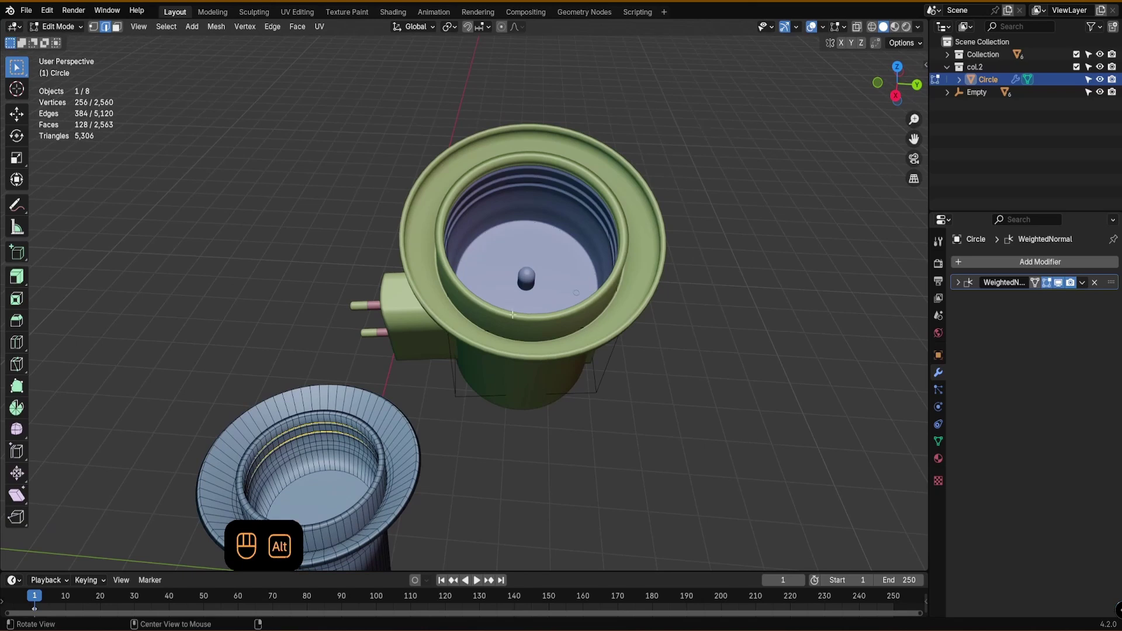
left_click_drag(537, 179, 563, 288, "alt")
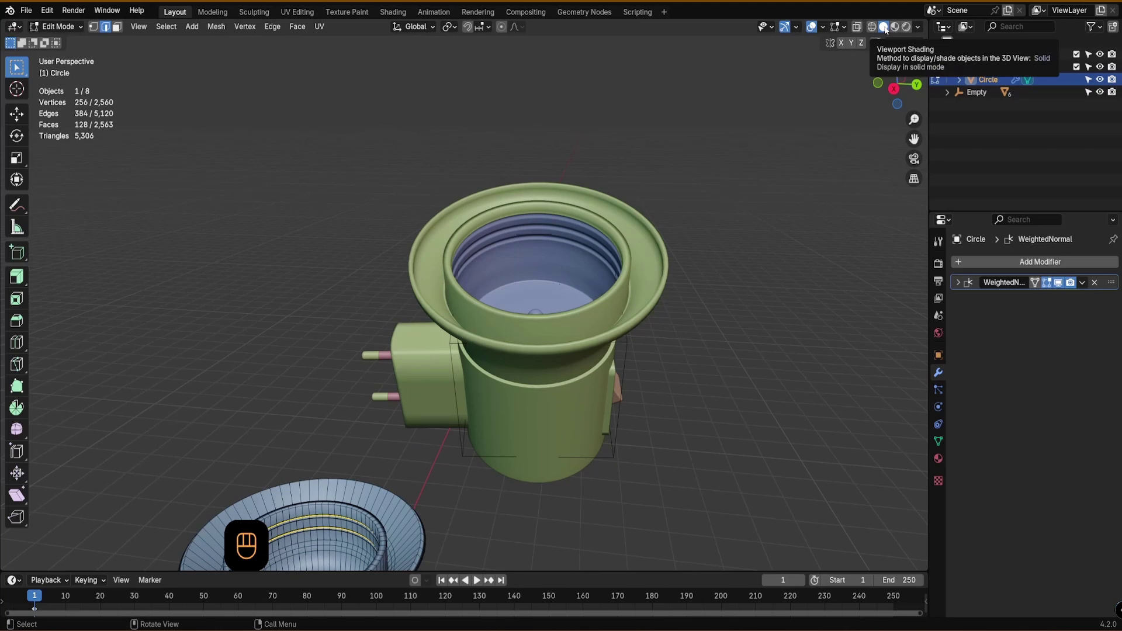
mouse_move(484, 331)
left_mouse_down("alt")
mouse_move(535, 347)
mouse_move(498, 341)
left_mouse_up("alt")
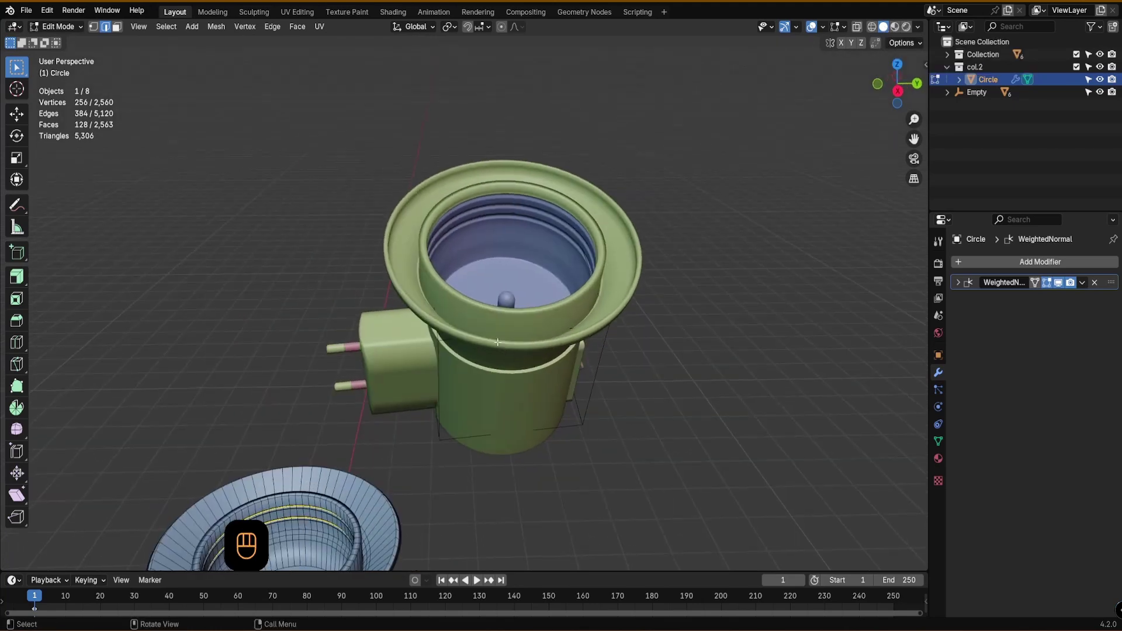
- Try the Object color option for the viewport shading and return to Random
left_click(917, 26)
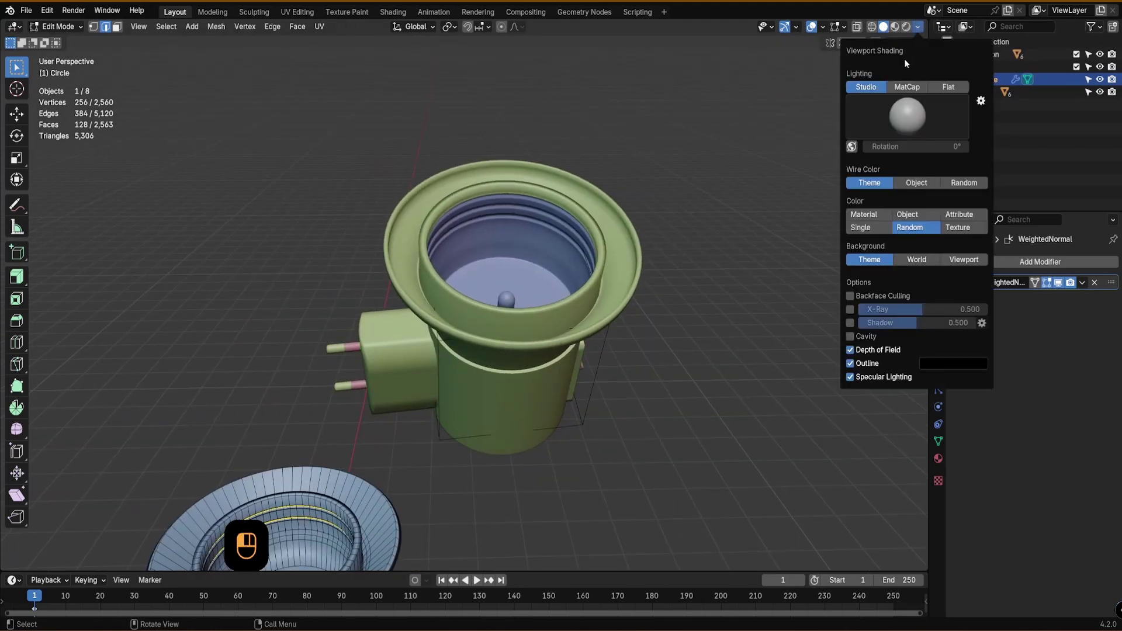
left_click(906, 217)
left_click(899, 229)
left_click(916, 27)
- Clear the edge selection and examine the reference socket's interior around its central contact pin
mouse_move(442, 338)
middle_mouse_down("alt")
mouse_move(478, 325)
mouse_move(417, 336)
middle_mouse_up("alt")
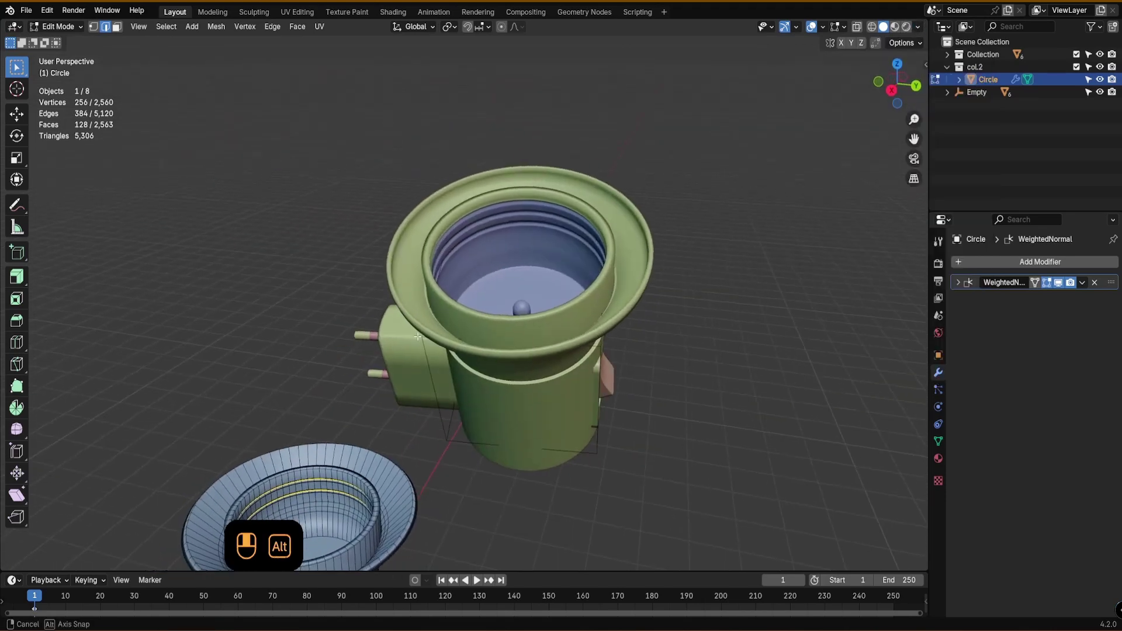
left_click(526, 252)
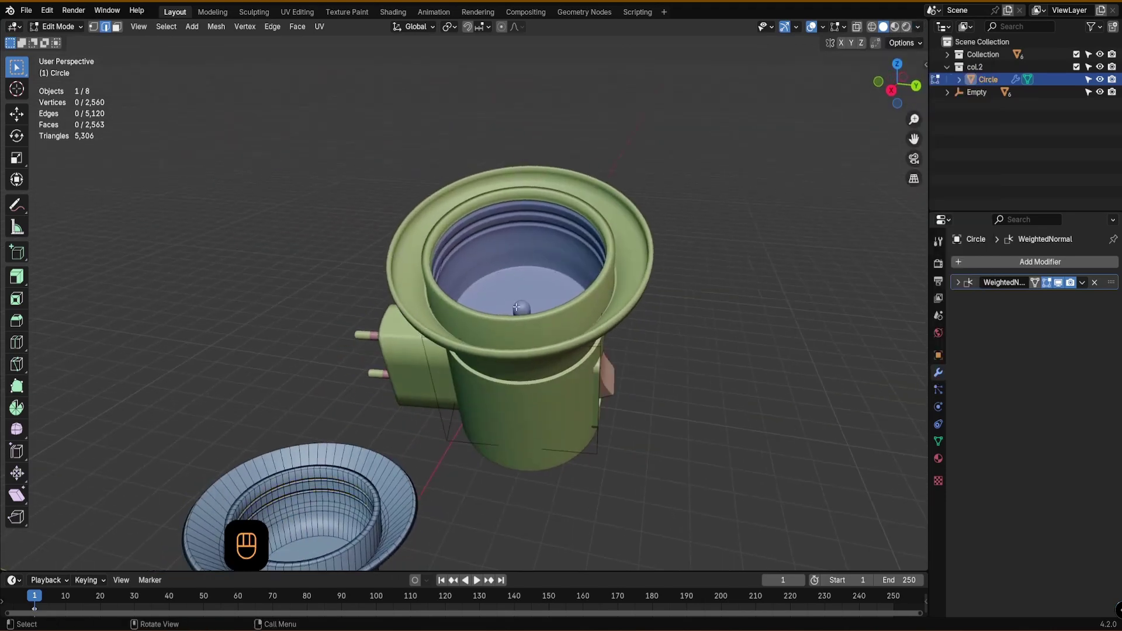
- Switch to Object Mode and select the reference model's main body to examine its socket and plug pins
key("Tab")
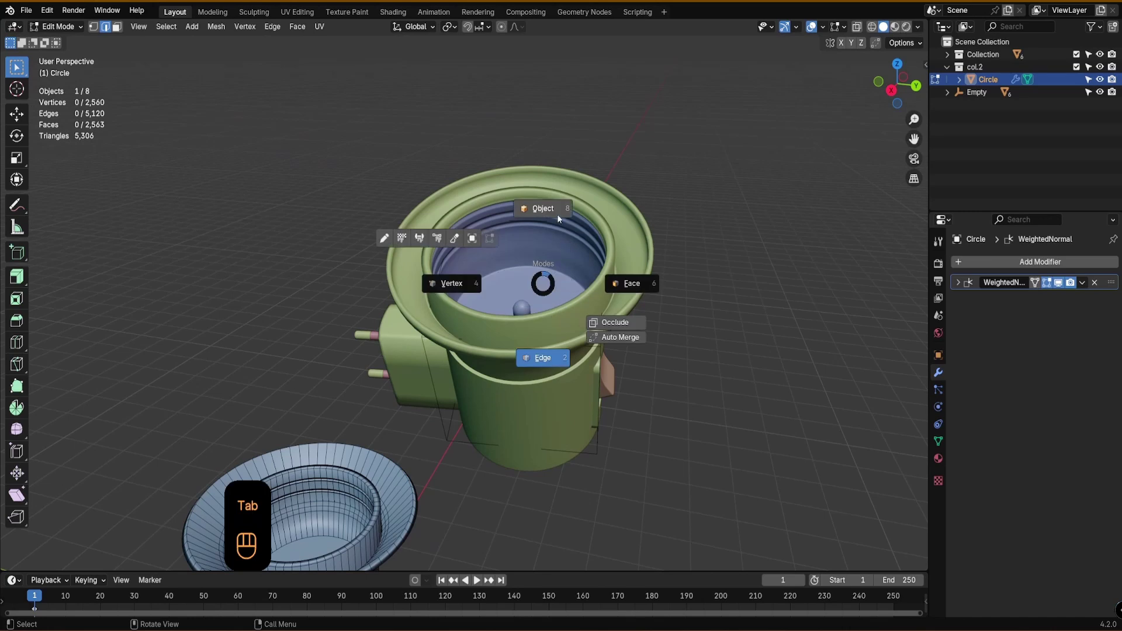
left_click(555, 215)
left_click(526, 239)
left_click(497, 334)
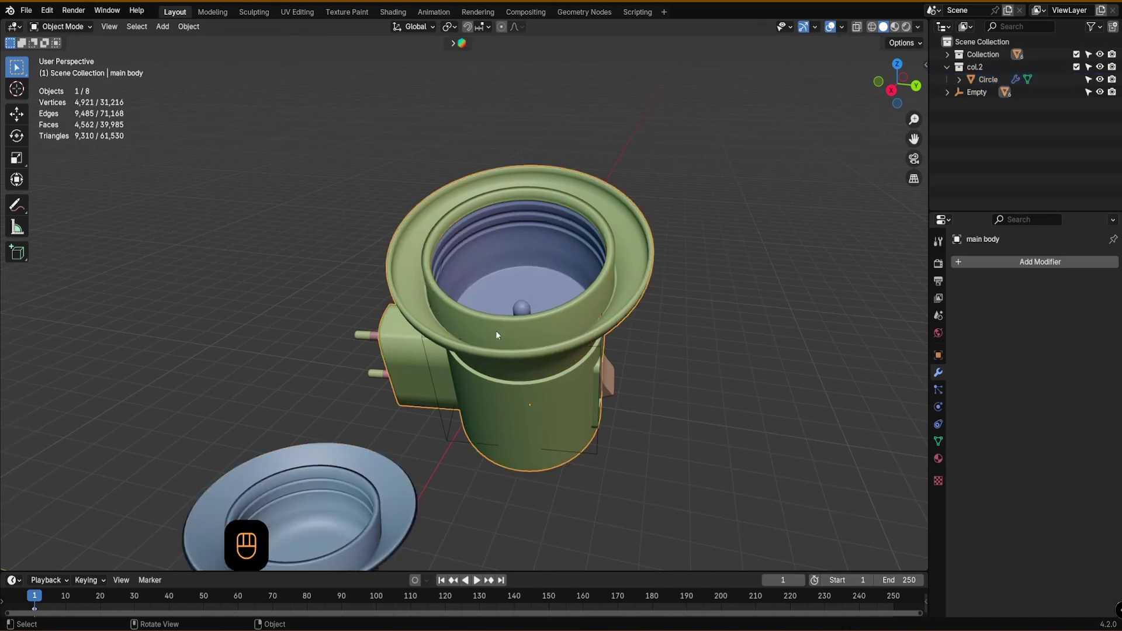
left_click(367, 335)
left_click(369, 335)
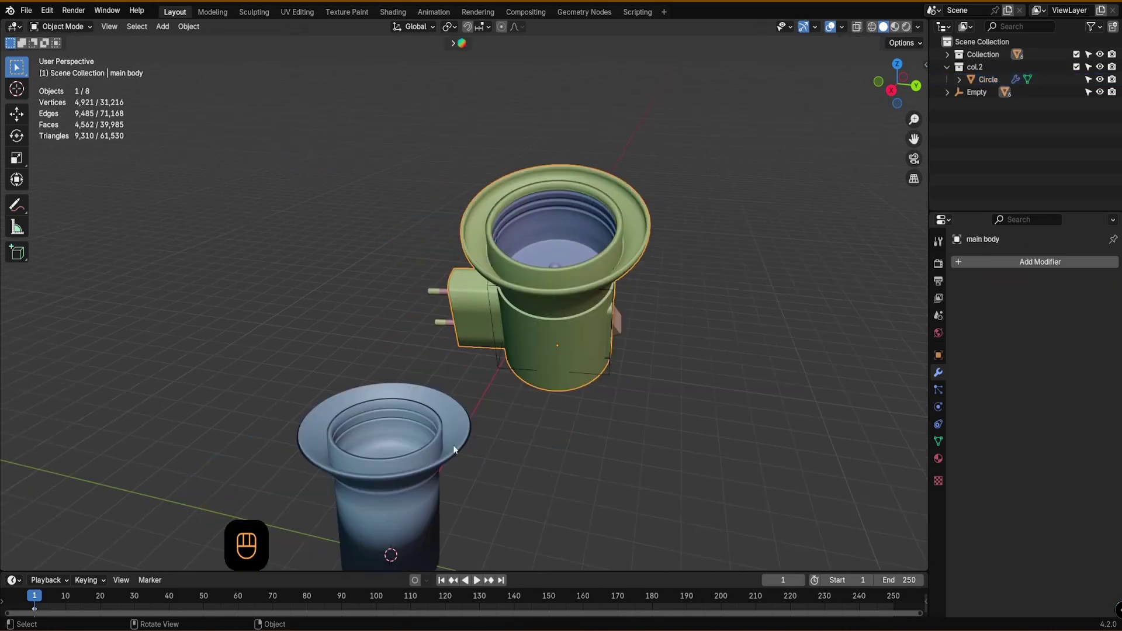
- Select the new lamp holder, enter Edit Mode and compare its socket floor with the reference's central contact pin
left_click(423, 457)
middle_click_drag(423, 458, 445, 344, "alt+shift")
scroll(445, 449, "up", 1)
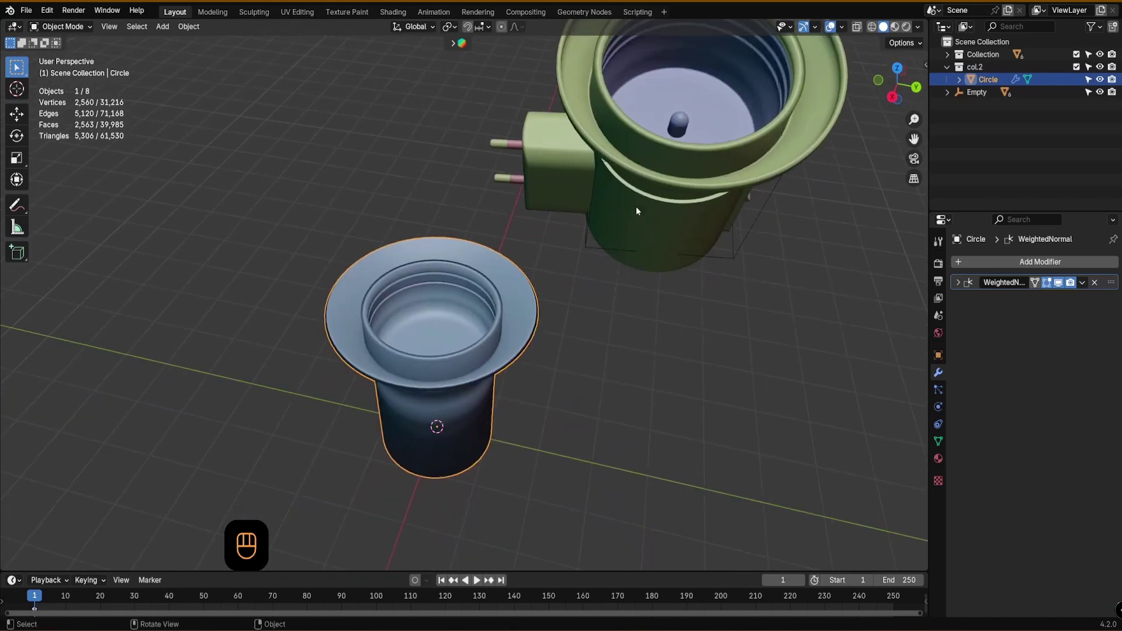
middle_click_drag(524, 267, 452, 343, "alt")
key("Tab")
left_click(462, 264)
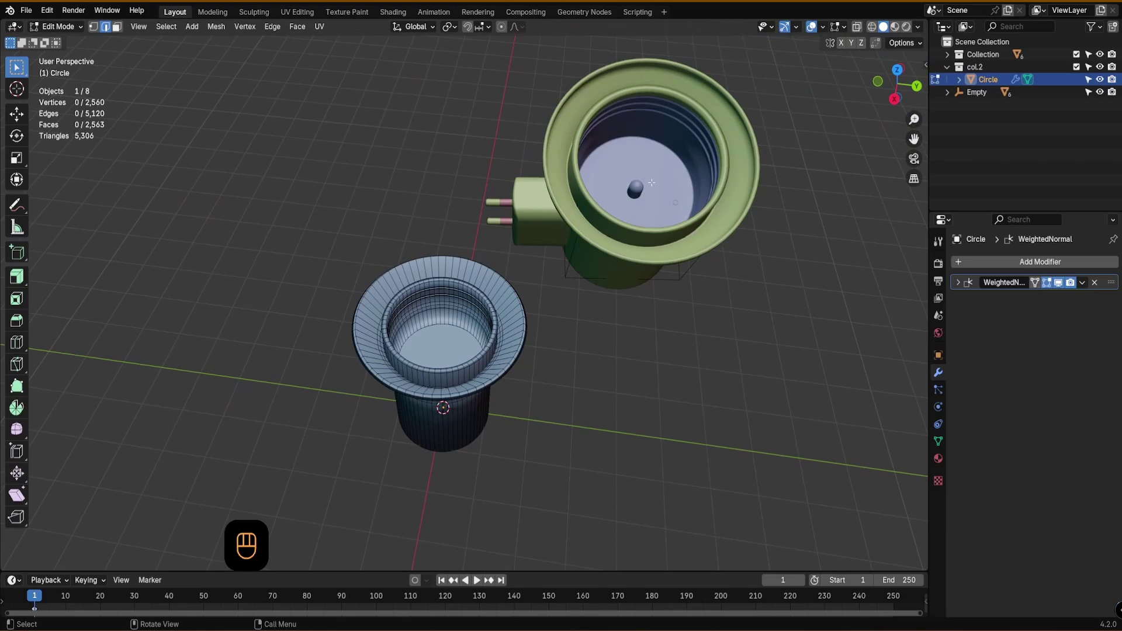
middle_click_drag(486, 323, 470, 332, "alt")
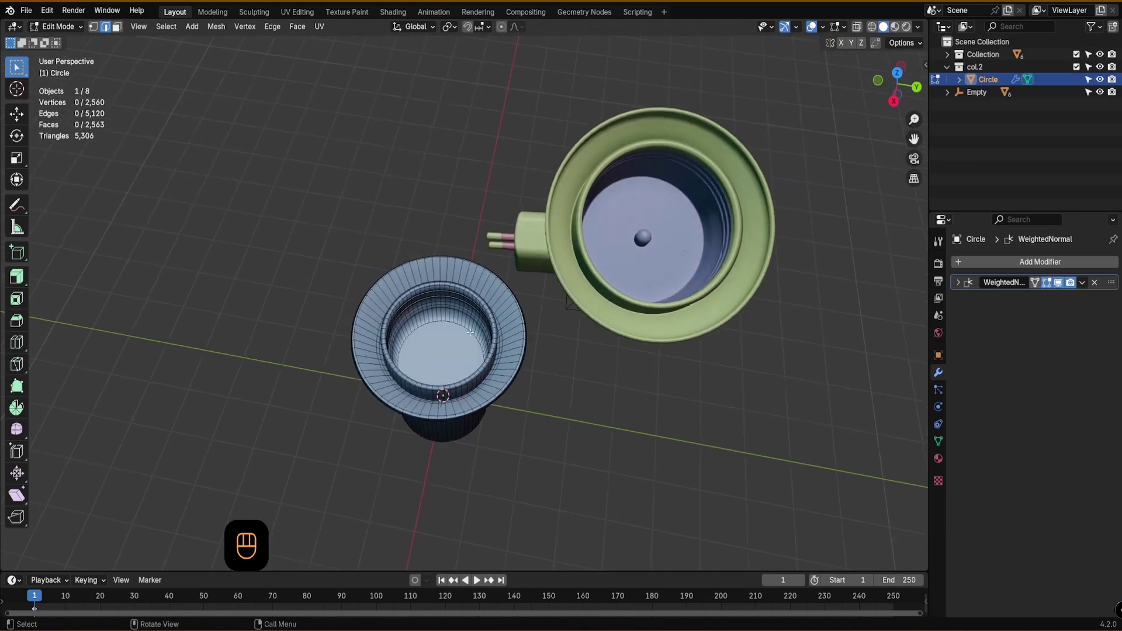
scroll(456, 357, "up", 2)
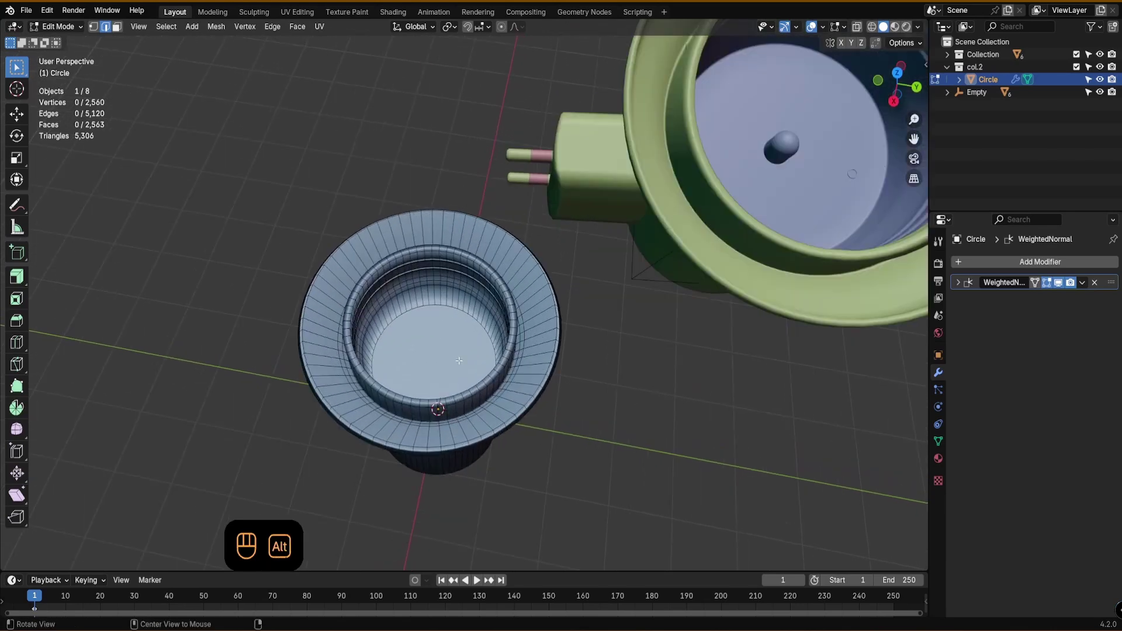
left_click_drag(457, 357, 458, 367, "alt")
scroll(491, 346, "down", 2)
left_click_drag(514, 343, 578, 365, "alt")
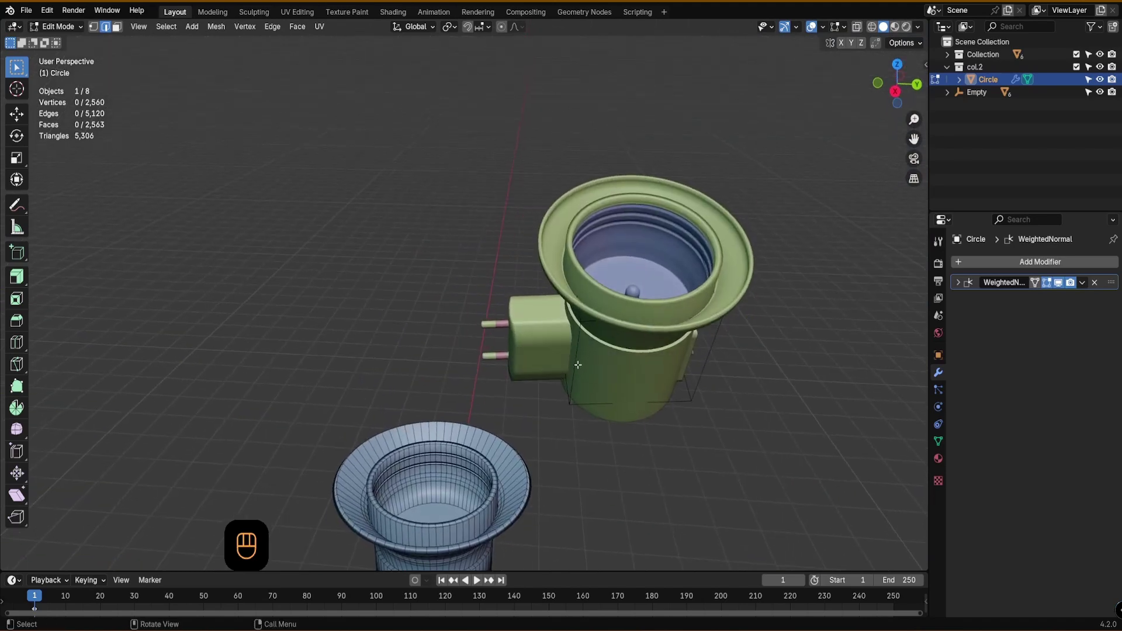
- Return to Object Mode and move the reference model by its parent empty to the negative Y side of the new holder
key("Tab")
left_click(570, 412)
key("g")
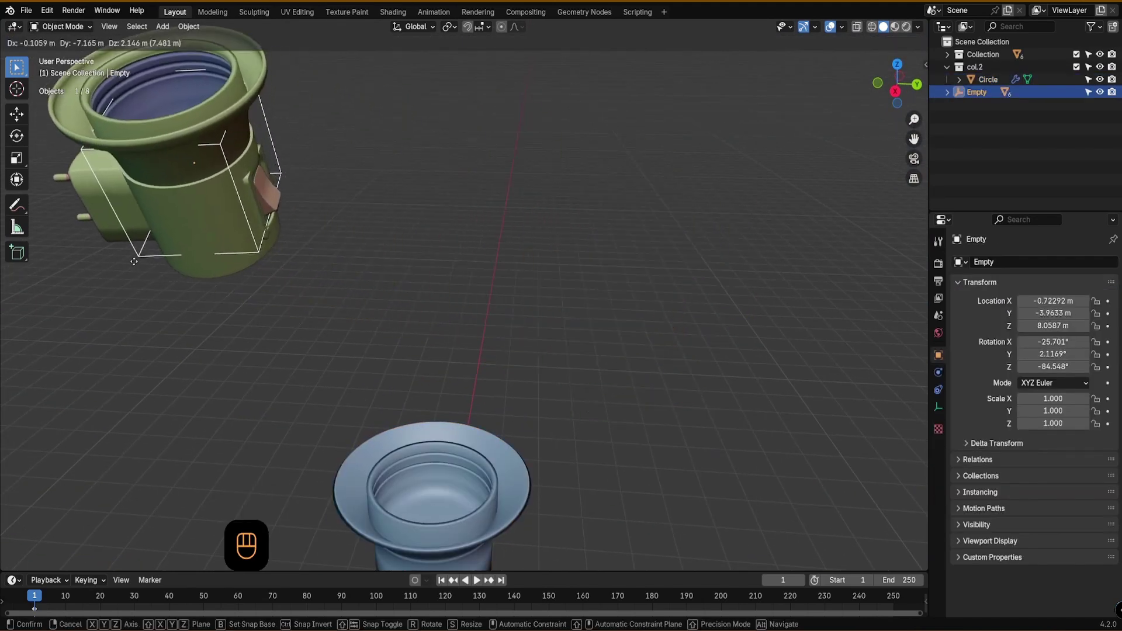
left_click(82, 242)
- Inset the new holder's socket floor face in Edit Mode down to a small central circle, with a last inset of 0.1306 m
left_click_drag(430, 374, 434, 403, "alt")
scroll(435, 403, "up", 2)
left_click_drag(437, 403, 465, 327, "alt+shift")
left_click(461, 321)
key("Tab")
left_click(569, 337)
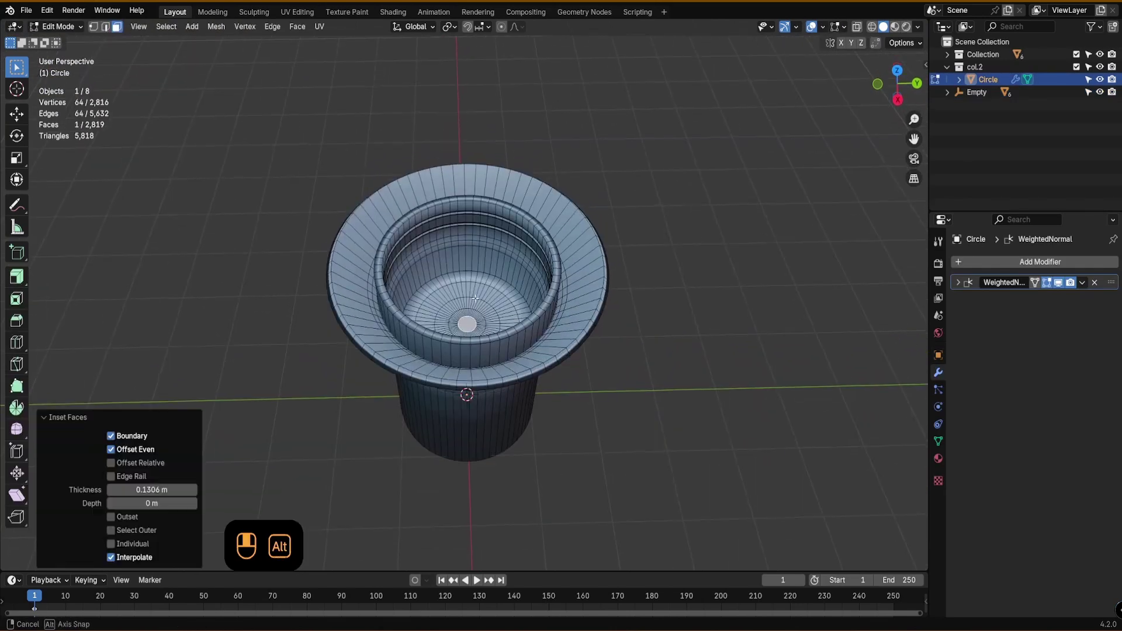
- Extrude the small central floor face upward about 0.347 m along its normal to form the contact pin
left_click_drag(485, 354, 484, 349, "alt")
key("e")
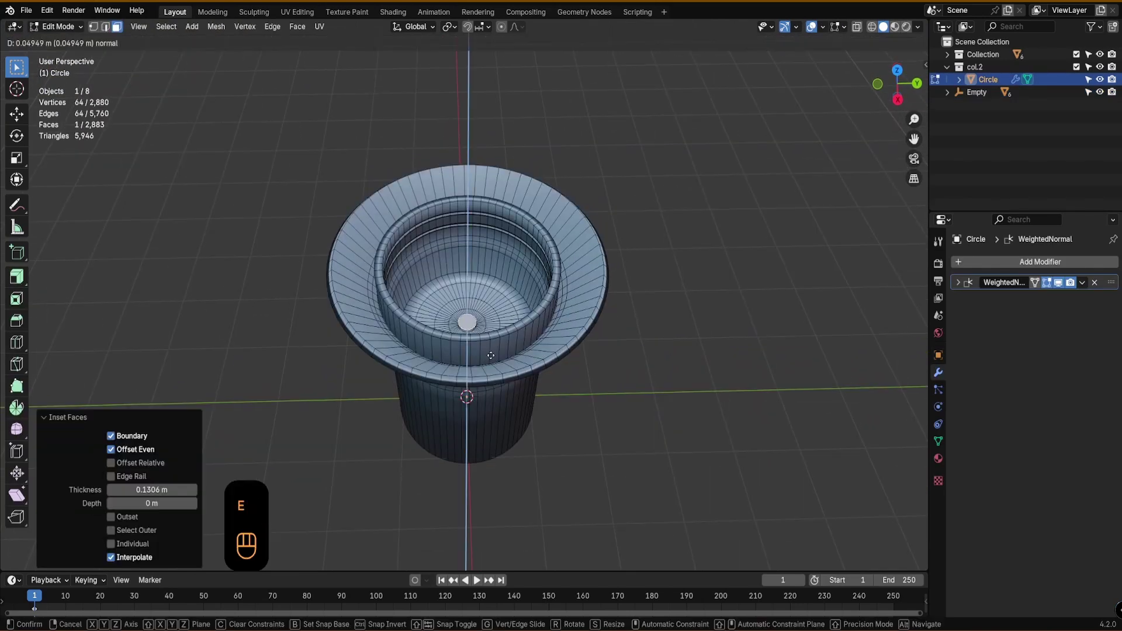
left_click(489, 343)
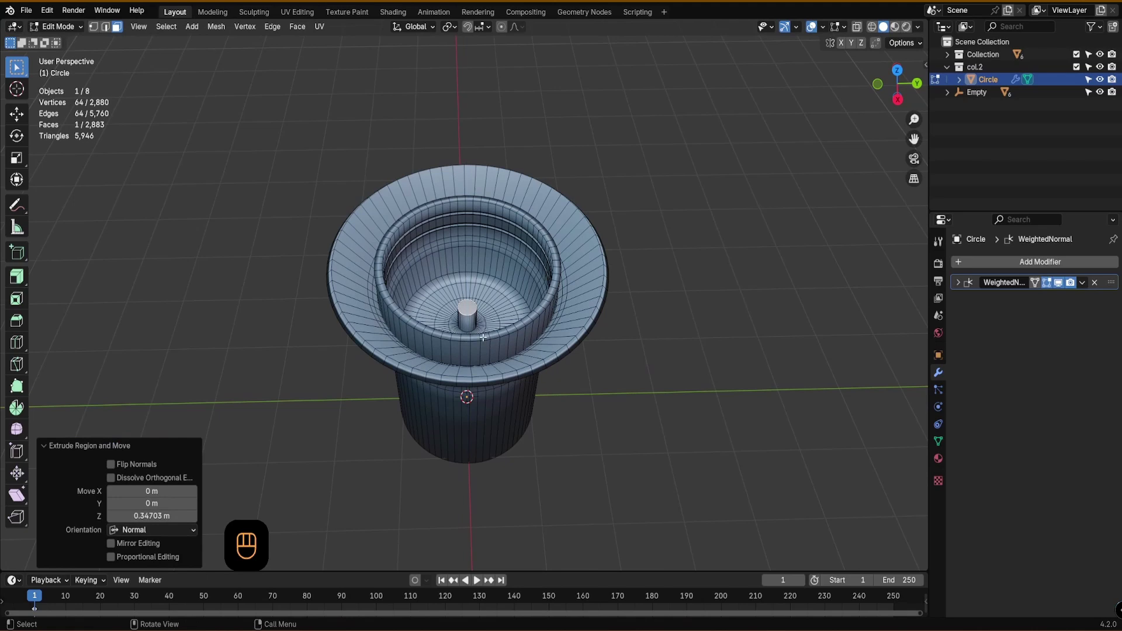
- Bevel the top rim edges of the central pin inside the flanged cup by about 0.073 m
scroll(462, 296, "up", 4)
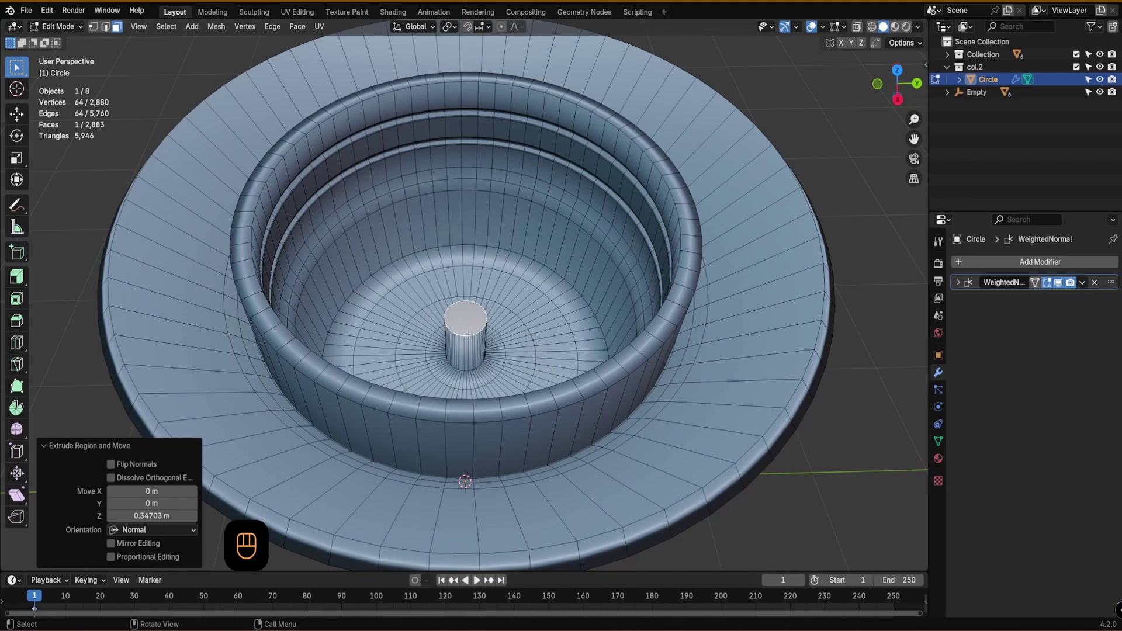
left_click(116, 28)
key("ctrl+Tab")
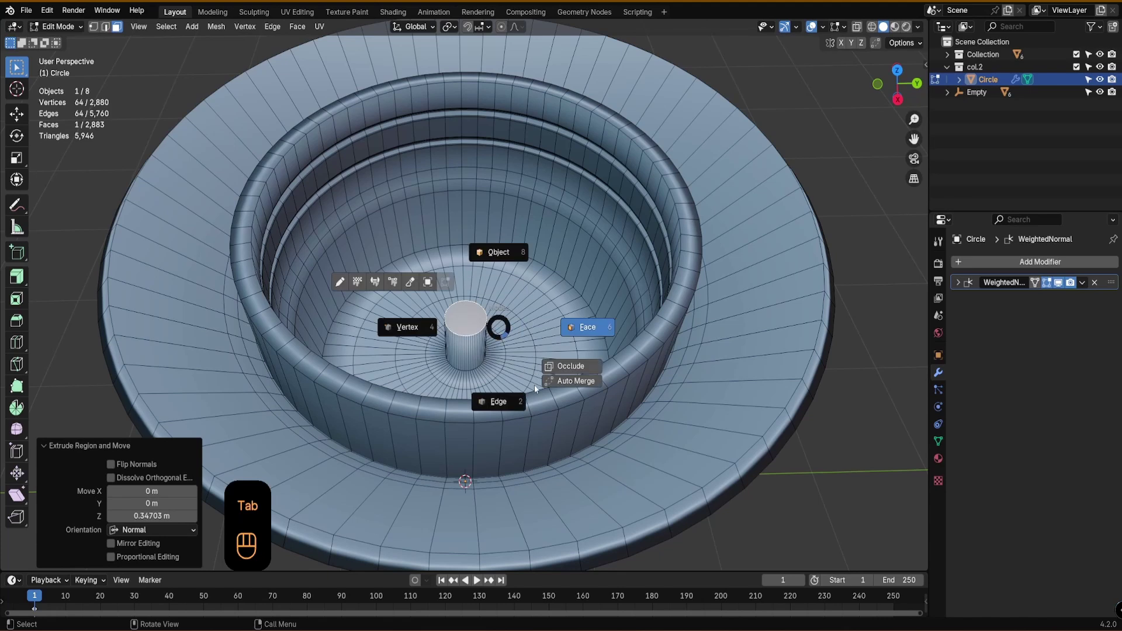
left_click(495, 376)
key("Escape")
key("shift+b")
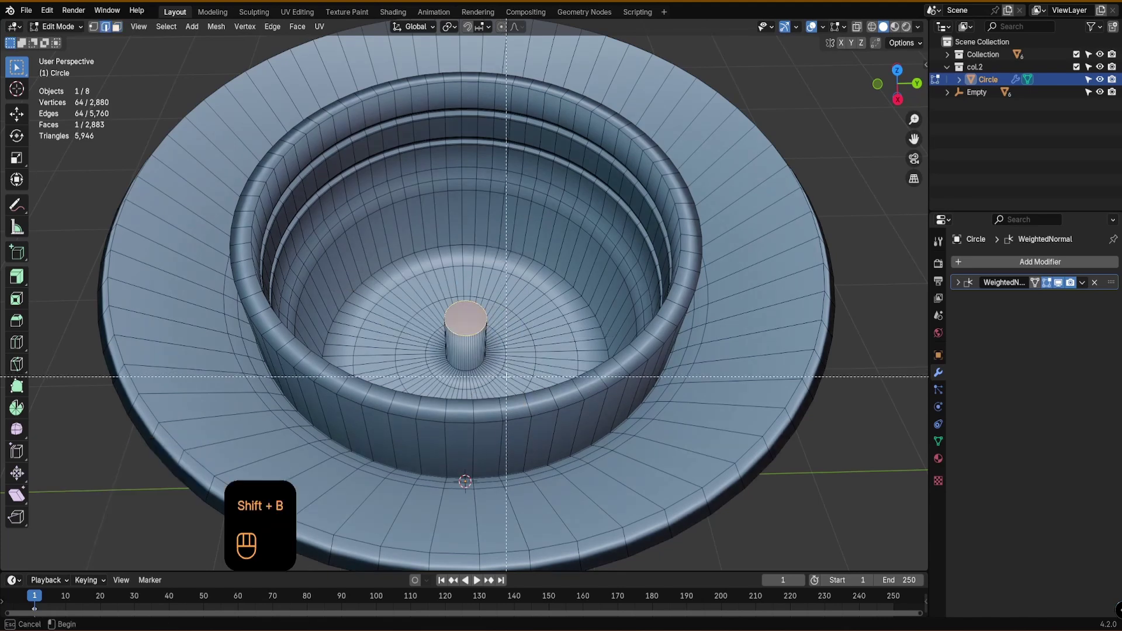
key("Escape")
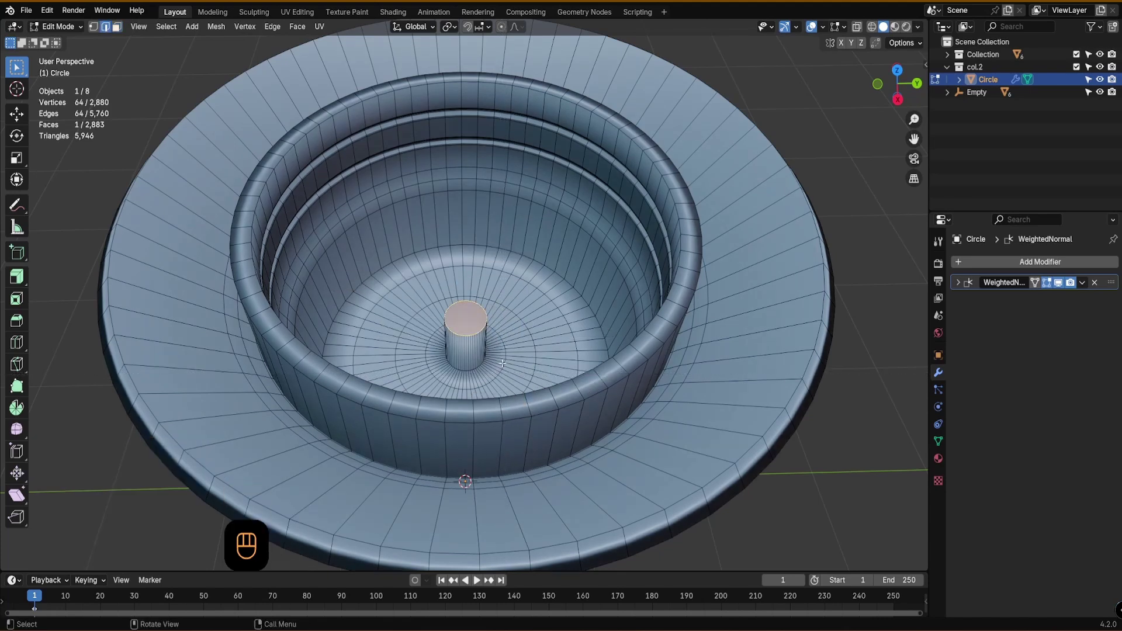
key("ctrl+b")
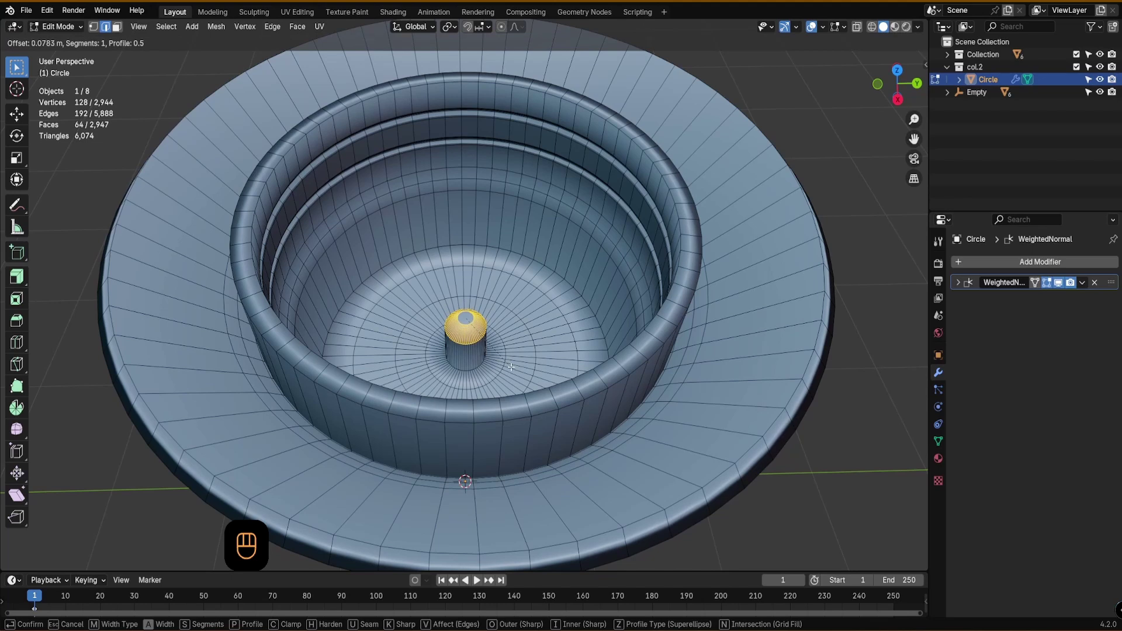
left_click(508, 363)
middle_click_drag(508, 363, 484, 333)
- Set the pin bevel to 5 segments and a width of 0.103 m for a rounded tip
left_click(195, 384)
left_click(195, 384)
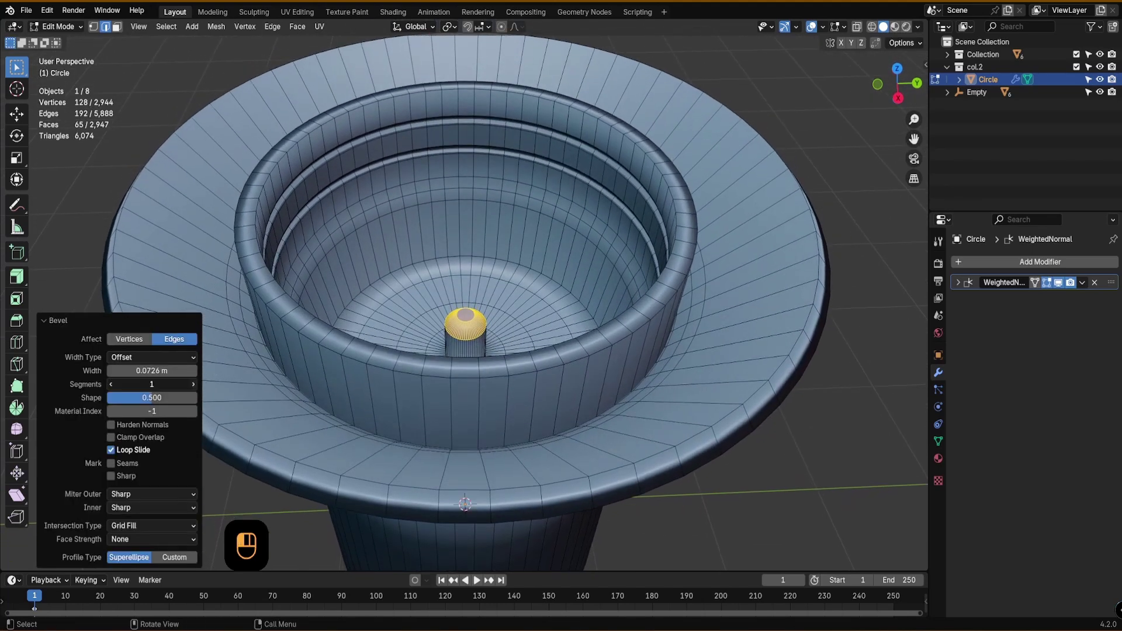
left_click(195, 383)
left_click(195, 384)
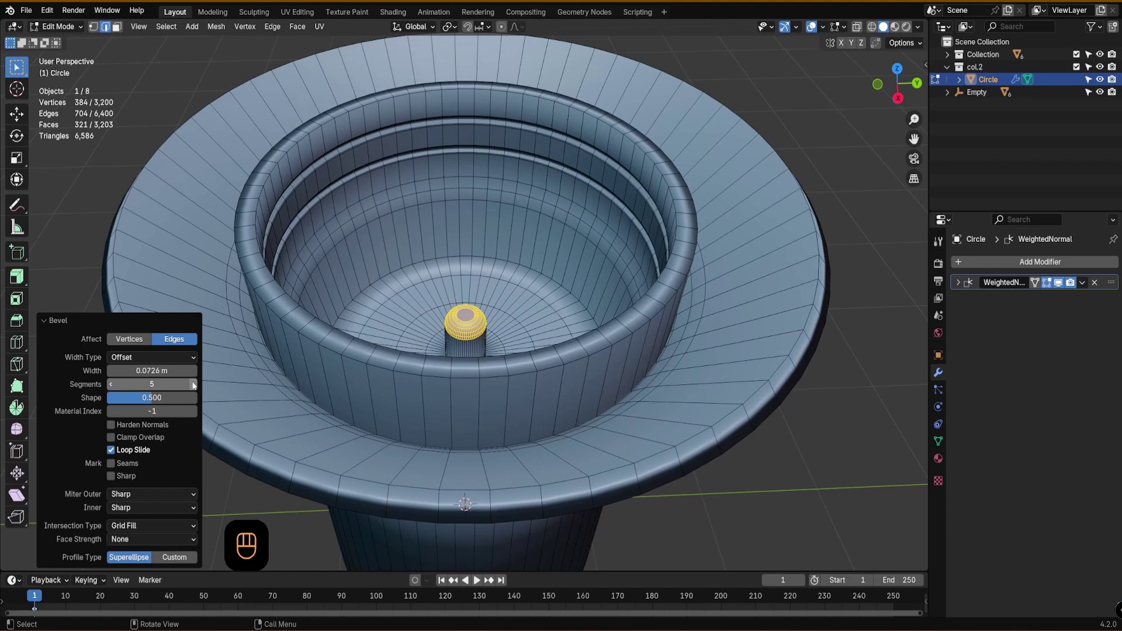
mouse_move(146, 370)
left_mouse_down()
mouse_move(181, 370)
mouse_move(161, 371)
left_mouse_up()
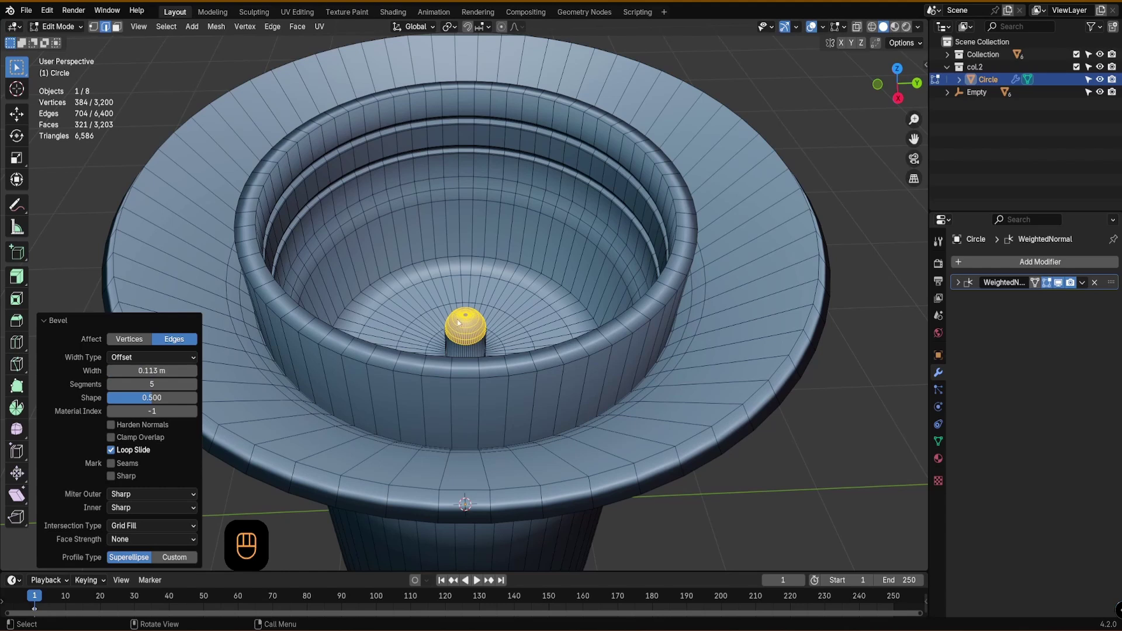
scroll(468, 313, "up", 3)
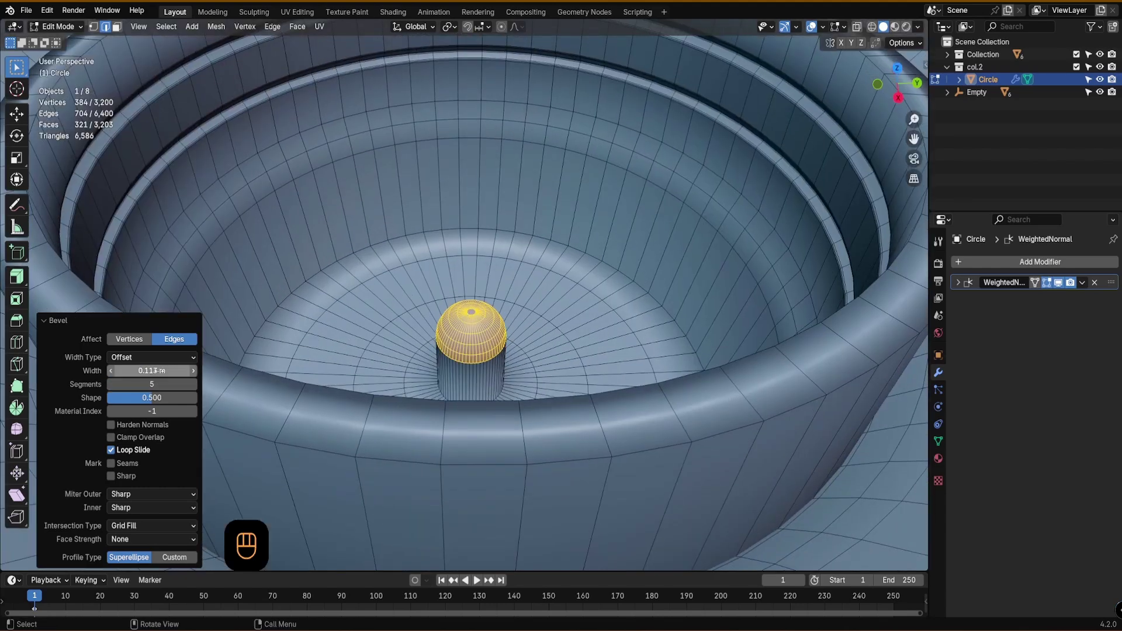
left_click_drag(177, 371, 173, 371)
scroll(472, 300, "down", 3)
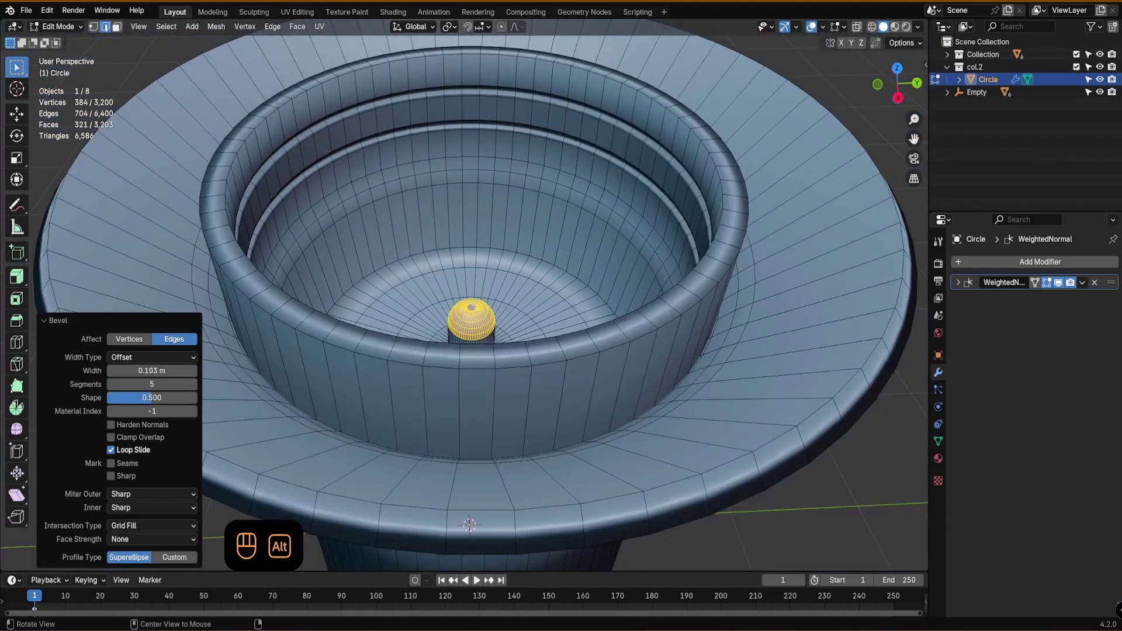
- Return to Object Mode and save the file as an incremental version
scroll(472, 300, "down", 3)
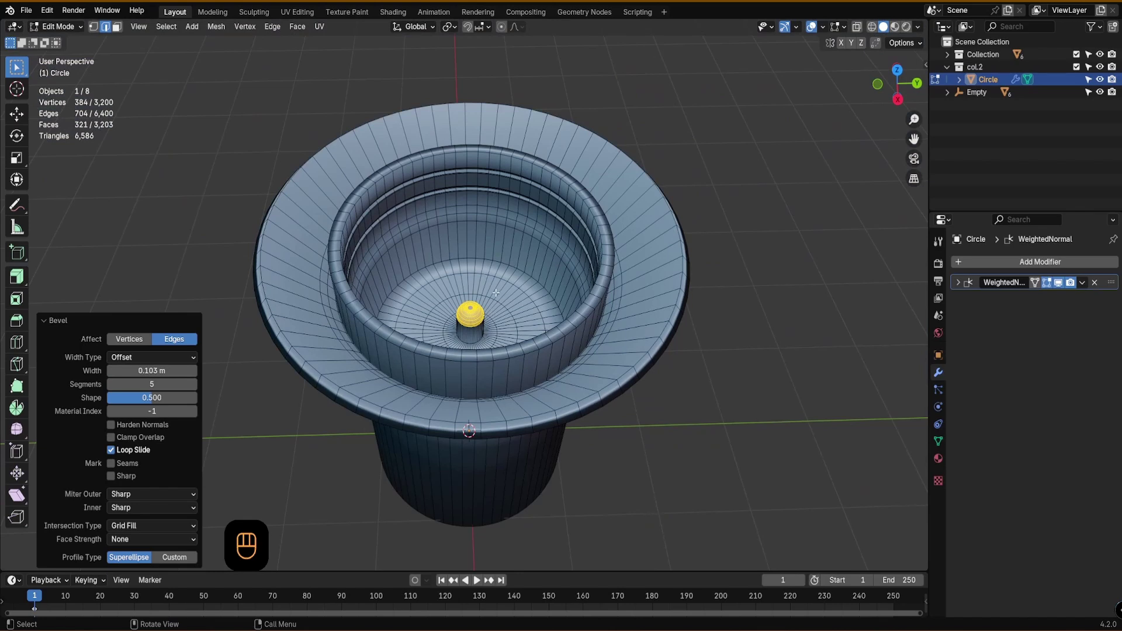
middle_click_drag(495, 293, 528, 315)
key("Tab")
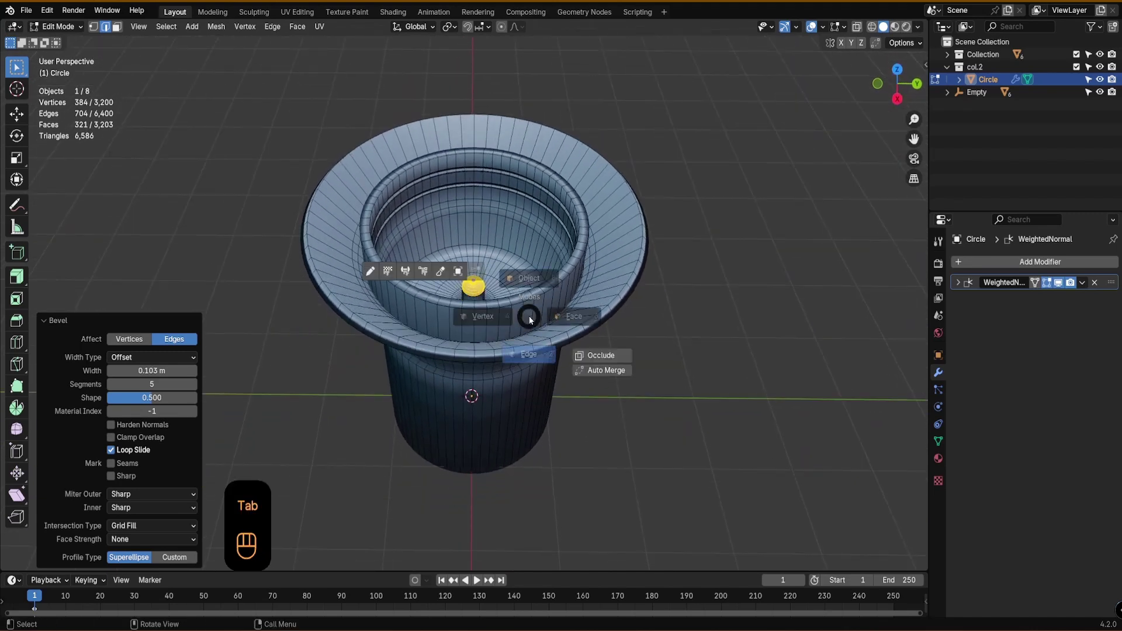
left_click(530, 257)
scroll(485, 292, "up", 4)
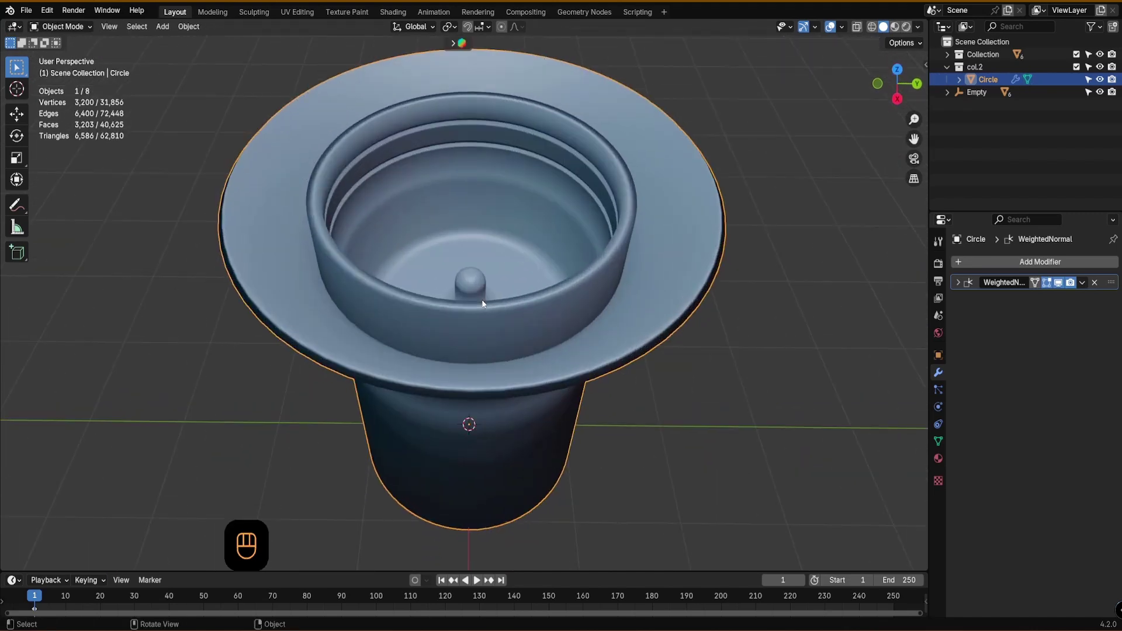
scroll(483, 302, "down", 5)
middle_click_drag(482, 293, 525, 326, "alt+shift")
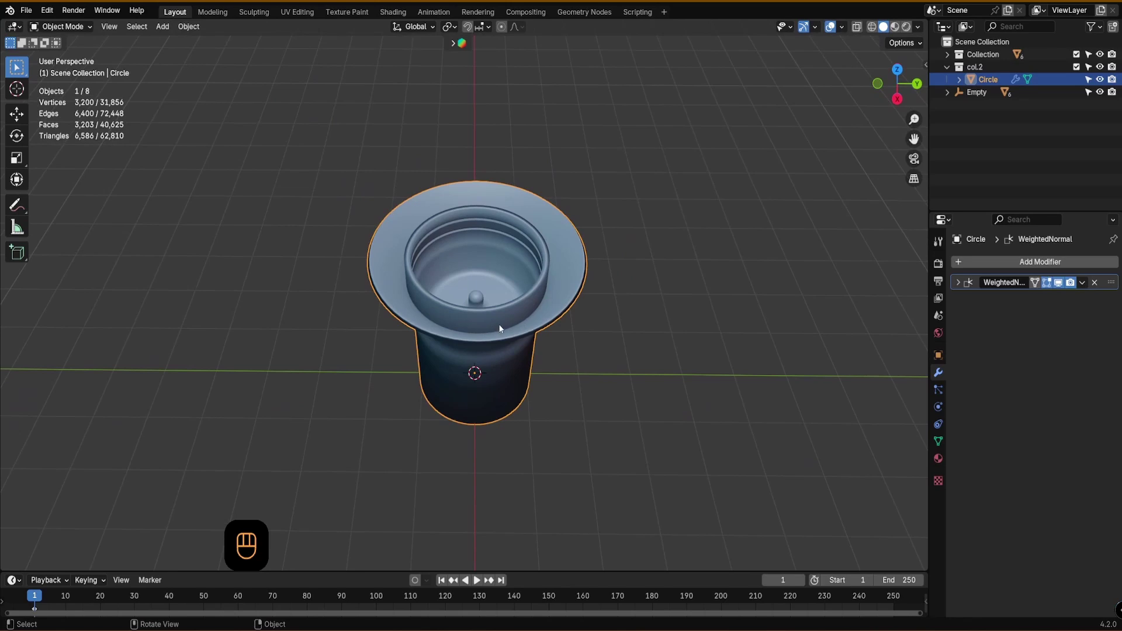
left_click(26, 11)
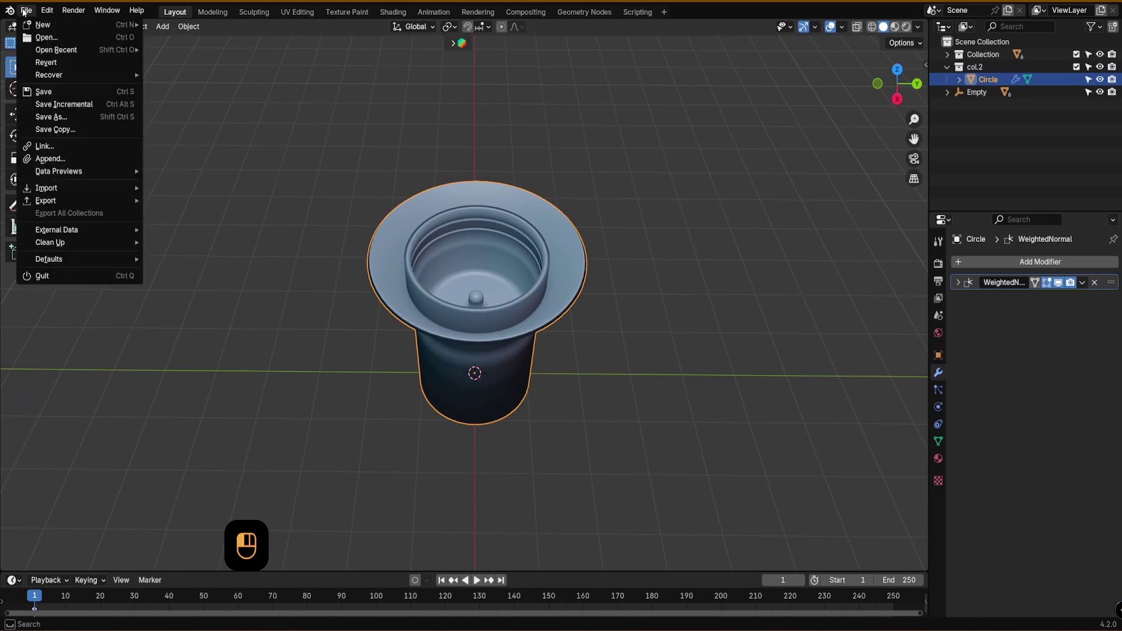
left_click(59, 107)
- Duplicate the flanged cup, place the copy about -4.77, 17.64, 12.54 m away, and make the copy unselectable
middle_click_drag(488, 268, 488, 285)
scroll(489, 285, "down", 5)
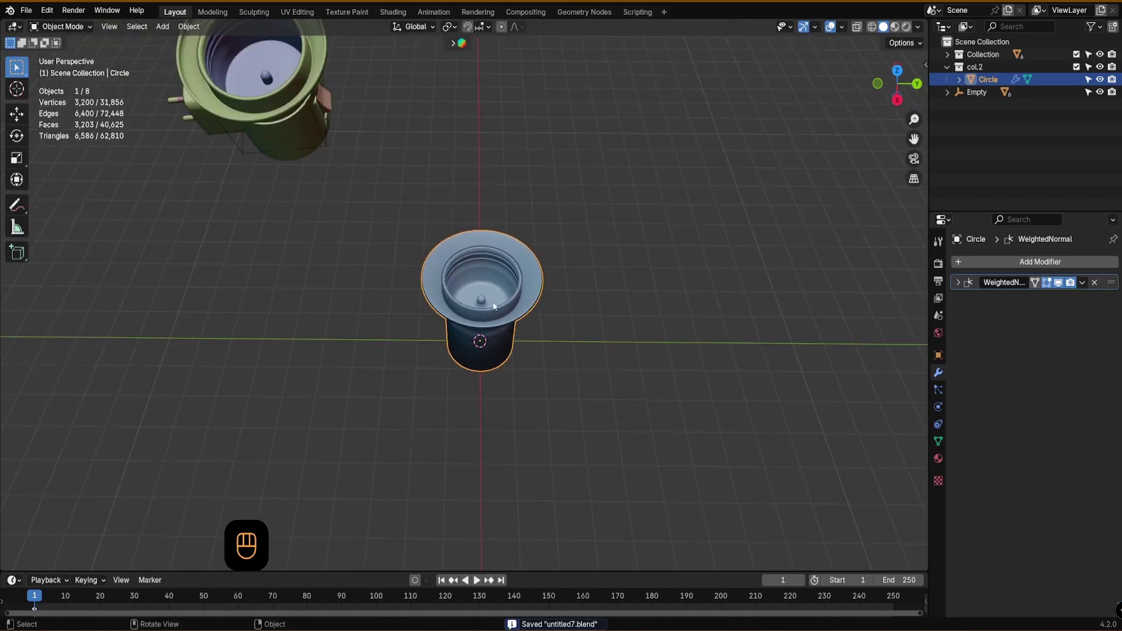
middle_click_drag(489, 310, 475, 333)
key("shift+d")
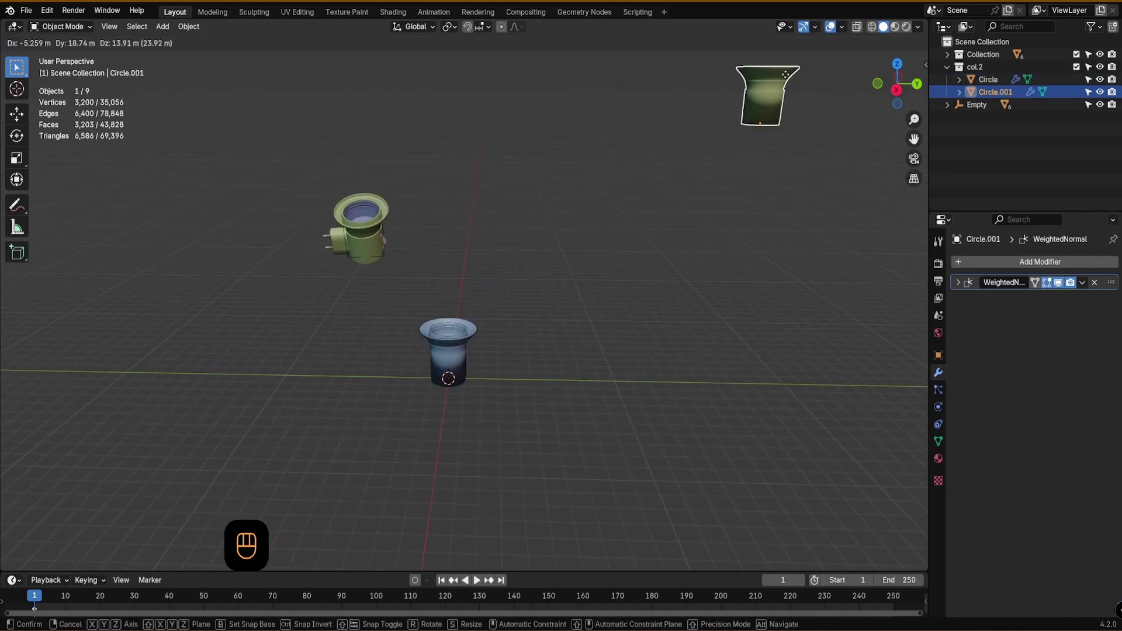
left_click(767, 103)
mouse_move(542, 285)
middle_mouse_down()
mouse_move(526, 301)
mouse_move(561, 275)
middle_mouse_up()
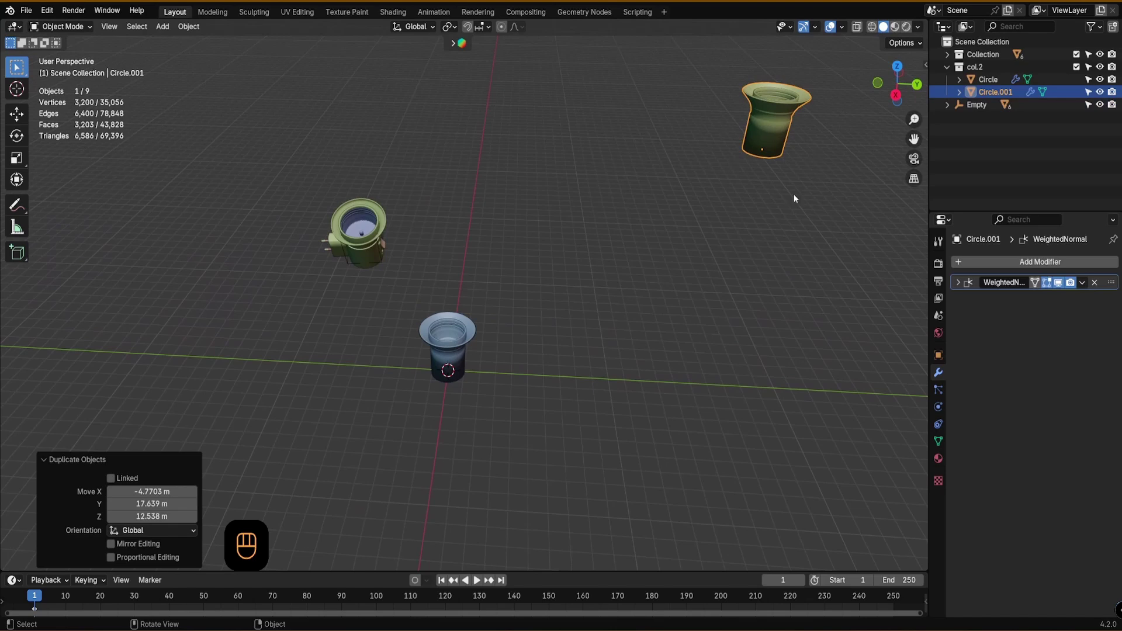
scroll(458, 352, "up", 4)
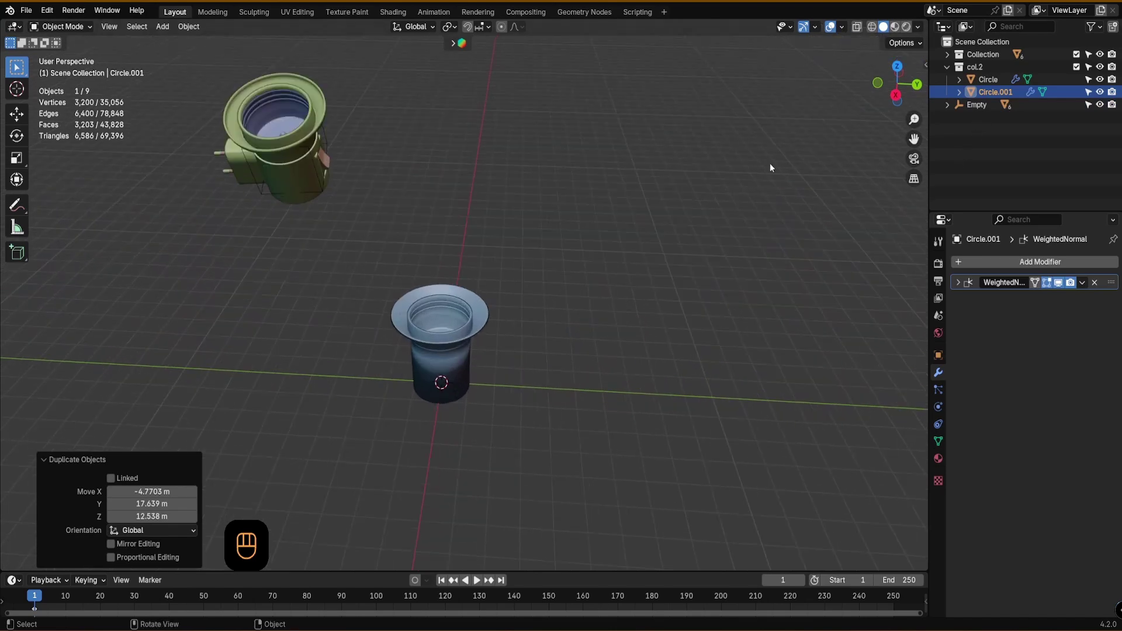
scroll(511, 300, "down", 3)
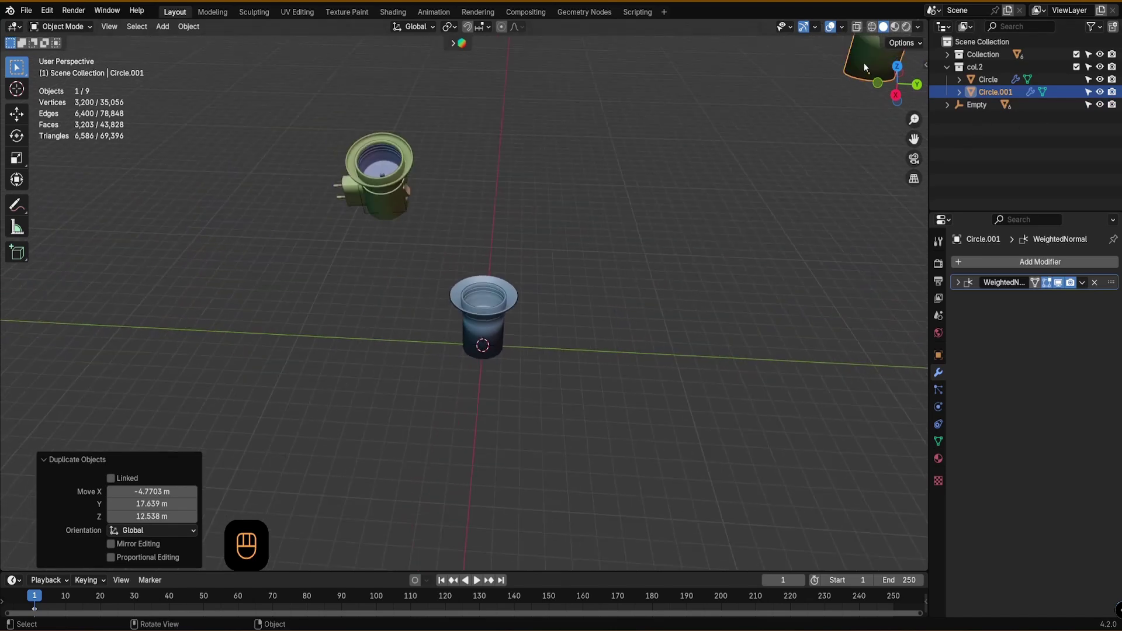
left_click(1088, 92)
- Select the original flanged cup and enter Edit Mode
left_click(508, 308)
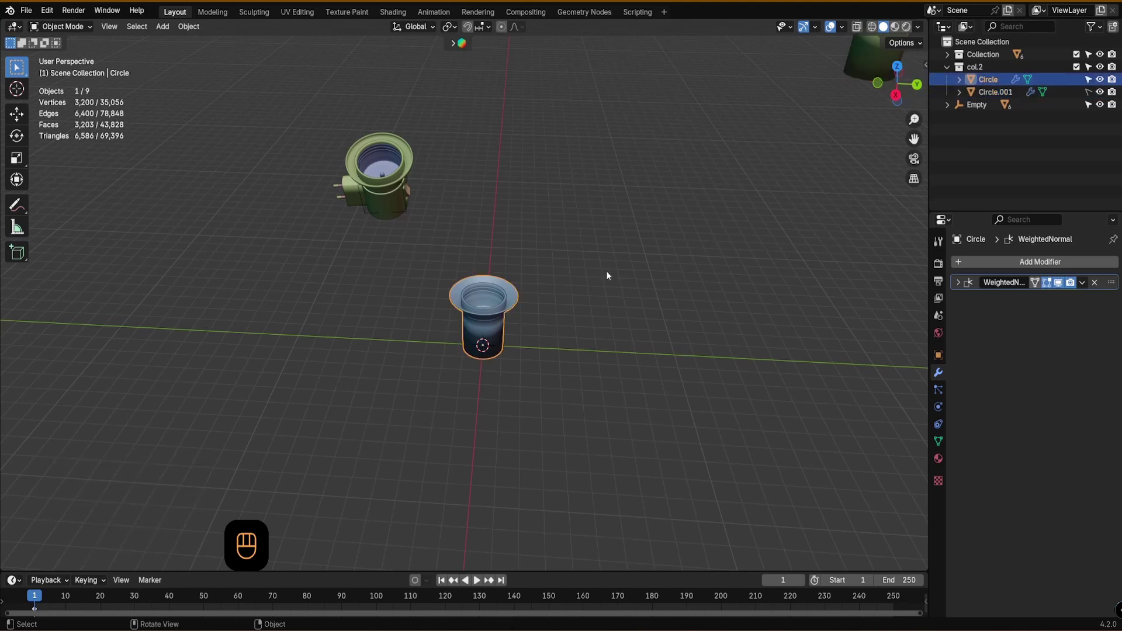
middle_click_drag(568, 284, 433, 395, "alt+shift")
key("Tab")
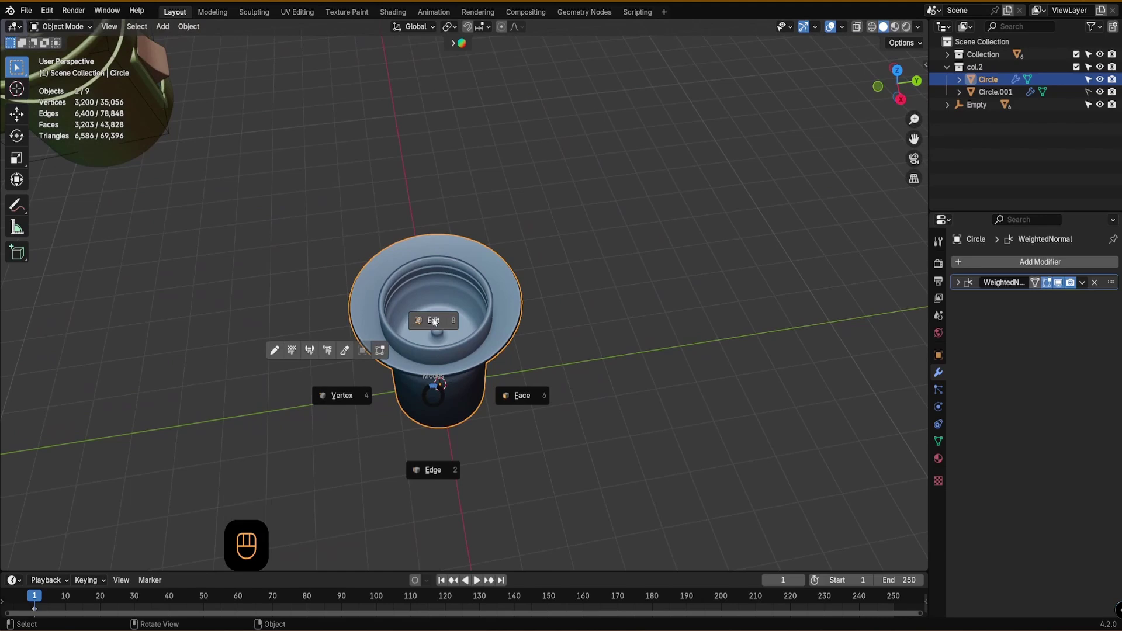
left_click(434, 321)
scroll(434, 238, "up", 2)
scroll(436, 310, "up", 2)
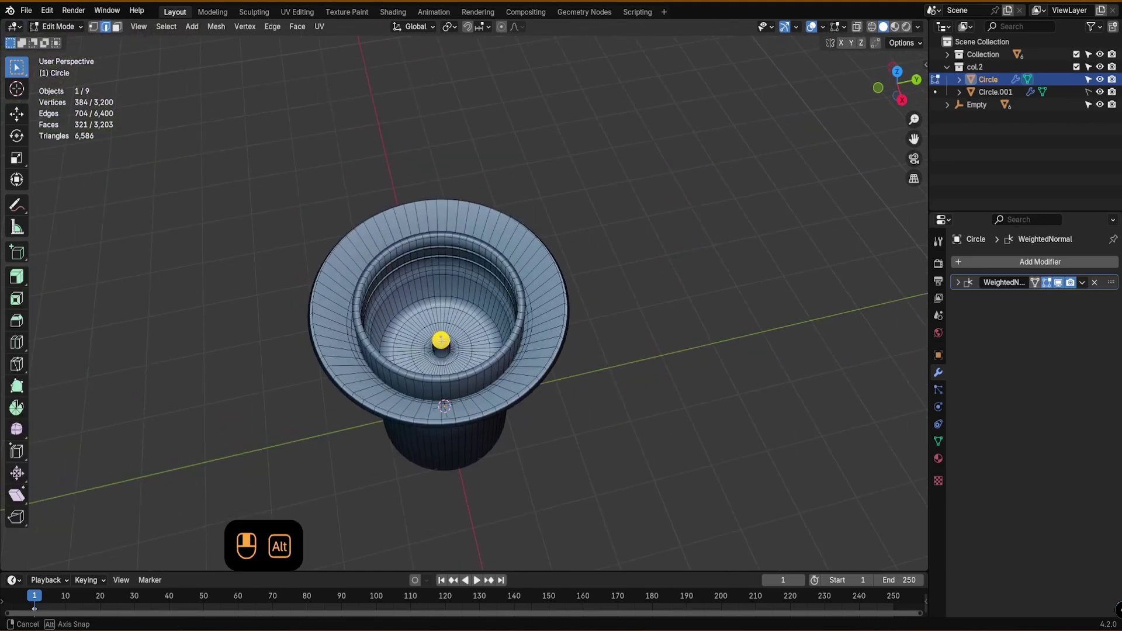
scroll(438, 321, "up", 2)
- Select the small face on the pin's tip and grow the face selection up the inner wall to just below the lower ledge
left_click(440, 332)
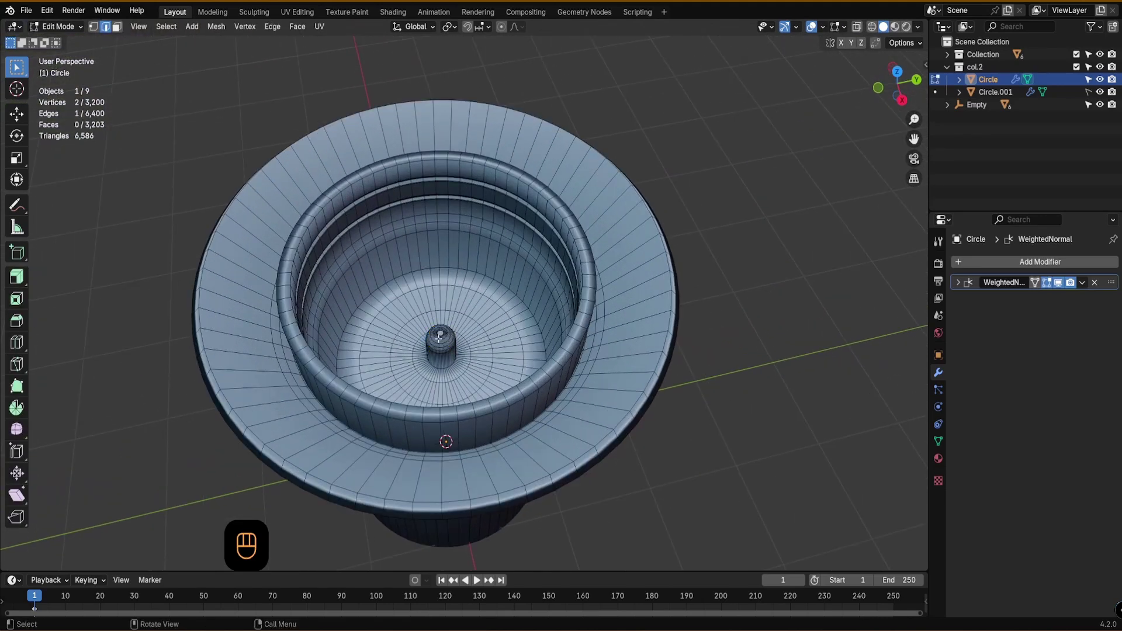
key("Tab")
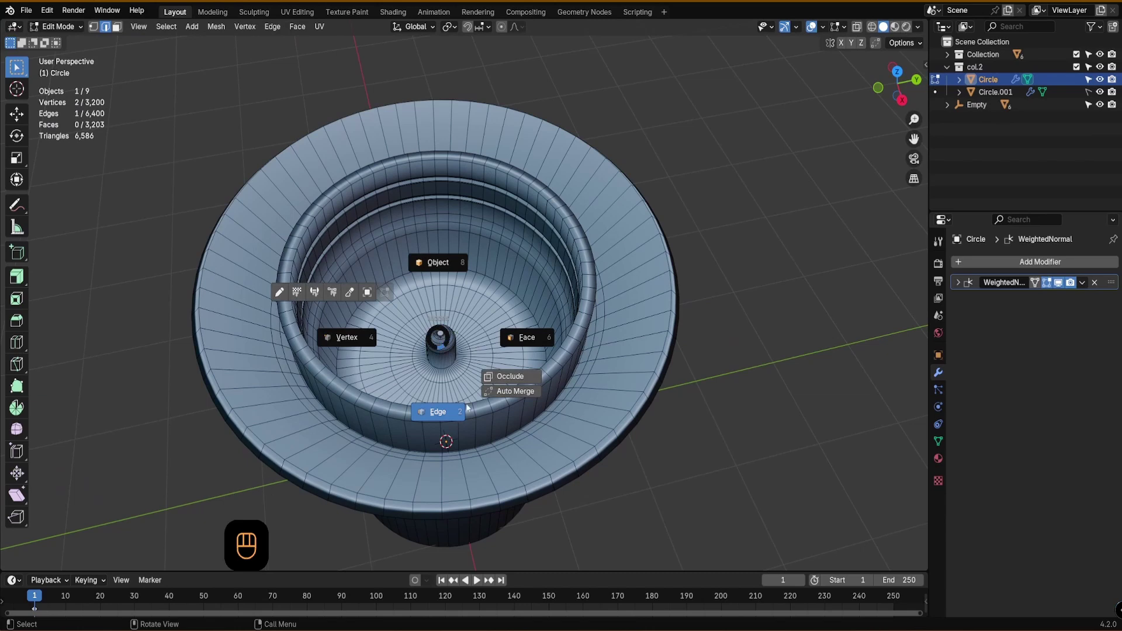
left_click(529, 335)
left_click(442, 334)
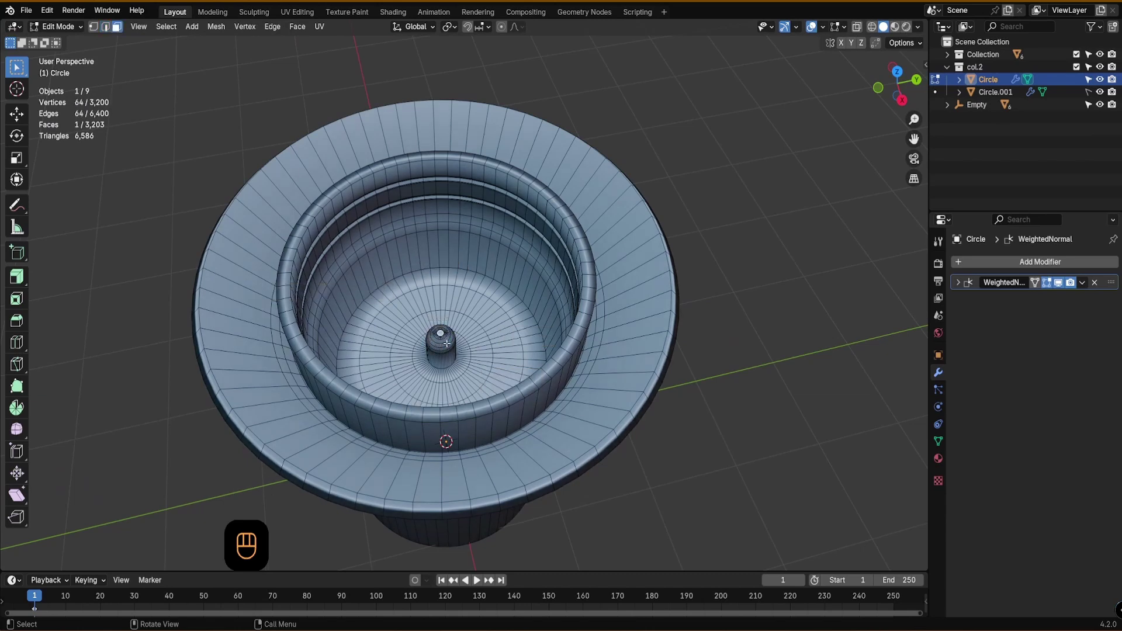
key("ctrl+KP_Add")
key("ctrl+KP_Add")
key("ctrl+KP_Add")
key("ctrl+KP_Add")
key("ctrl+KP_Add")
key("ctrl+KP_Add")
key("ctrl+KP_Add")
key("ctrl+KP_Add")
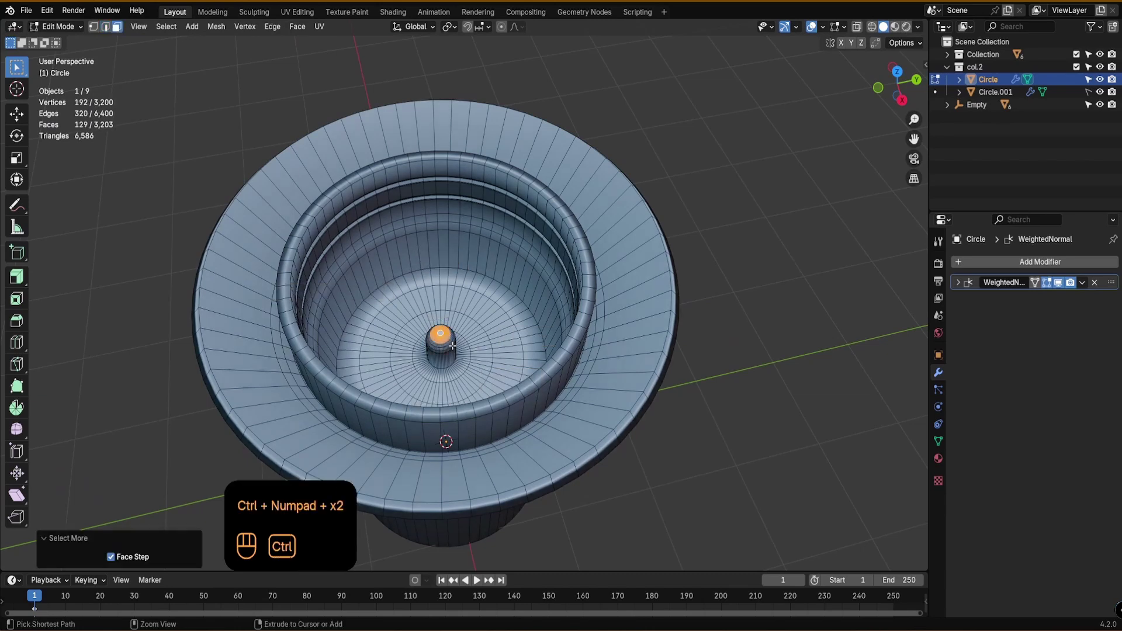
key("ctrl+KP_Add")
key("ctrl+KP_Add")
key("ctrl+KP_Add")
key("ctrl+KP_Add")
key("ctrl+KP_Add")
key("ctrl+KP_Add")
key("ctrl+KP_Add")
key("ctrl+KP_Add")
key("ctrl+KP_Add")
key("ctrl+KP_Add")
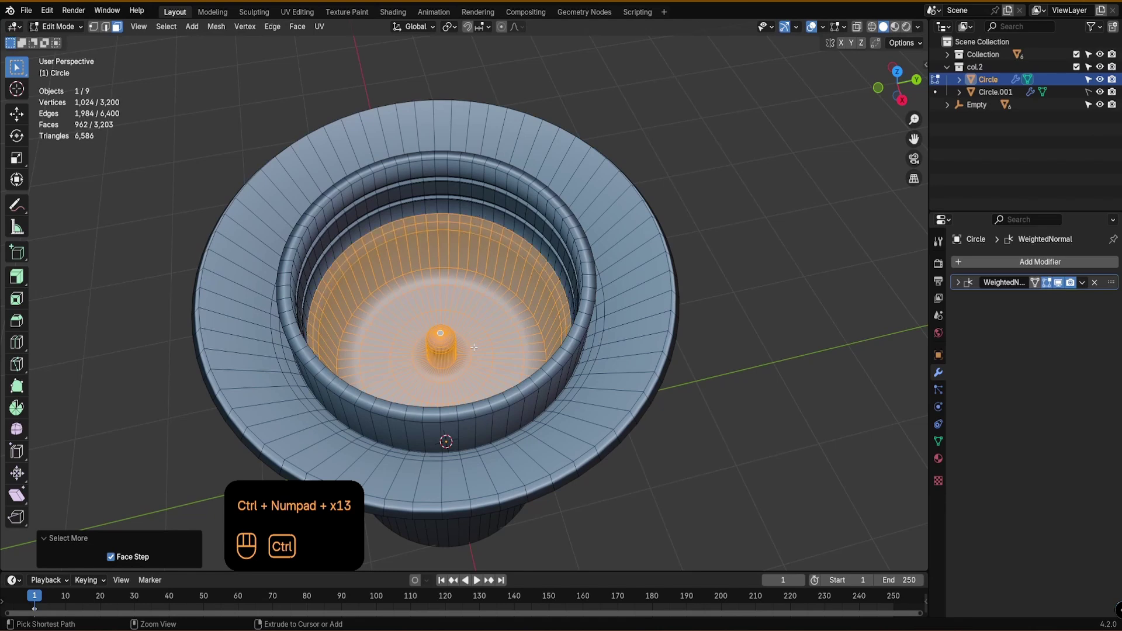
key("ctrl+KP_Add")
key("ctrl+KP_Subtract")
key("ctrl+KP_Subtract")
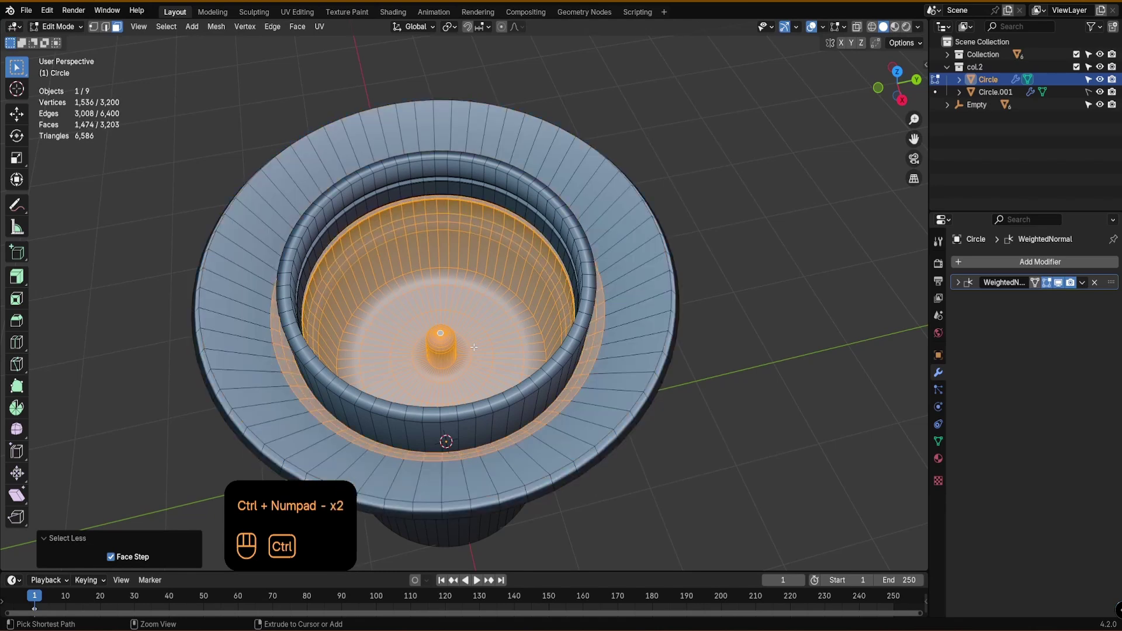
key("ctrl+KP_Subtract")
key("ctrl+KP_Subtract")
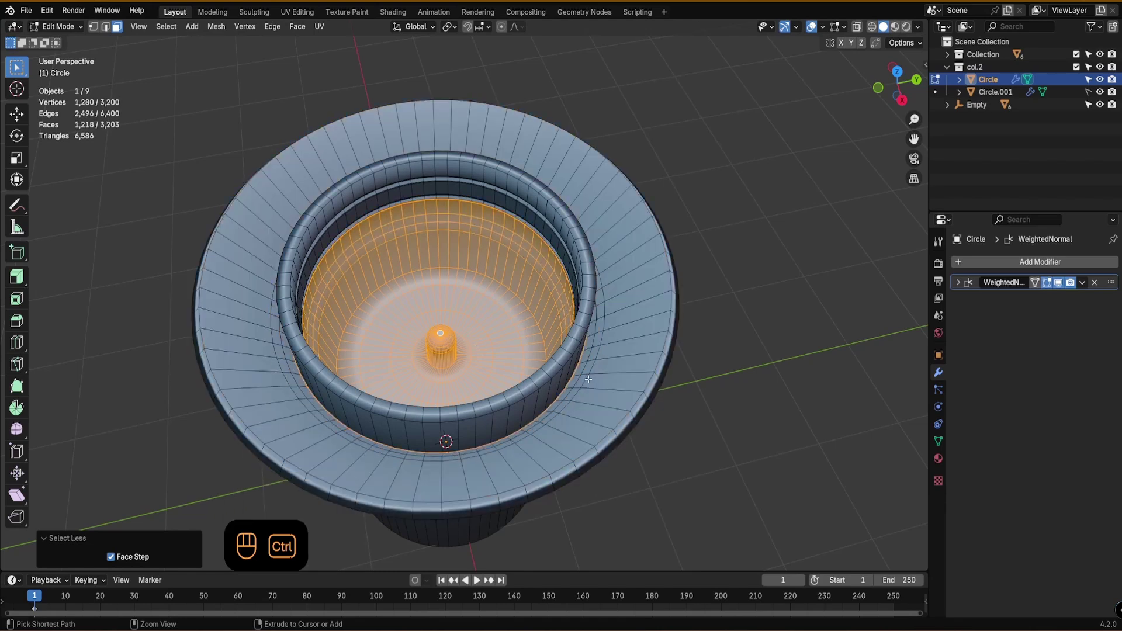
key("ctrl+KP_Subtract")
key("ctrl+KP_Subtract")
key("ctrl+KP_Add")
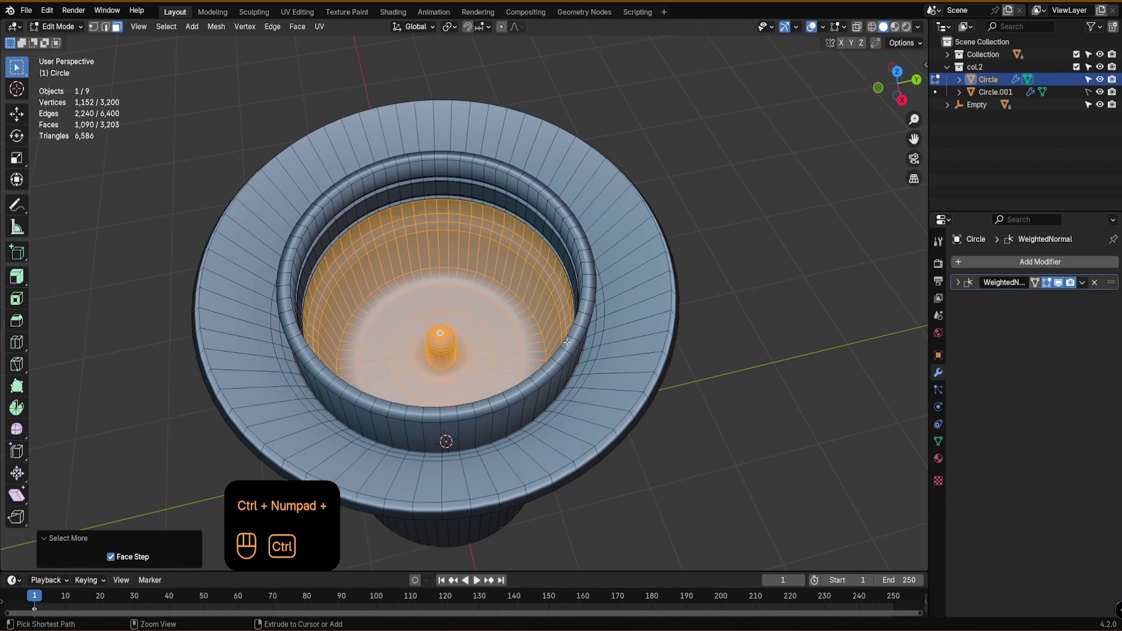
- Try to extend the face selection to the upper inner wall with a filled shortest-path region
middle_click_drag(429, 229, 420, 204)
scroll(418, 202, "up", 4)
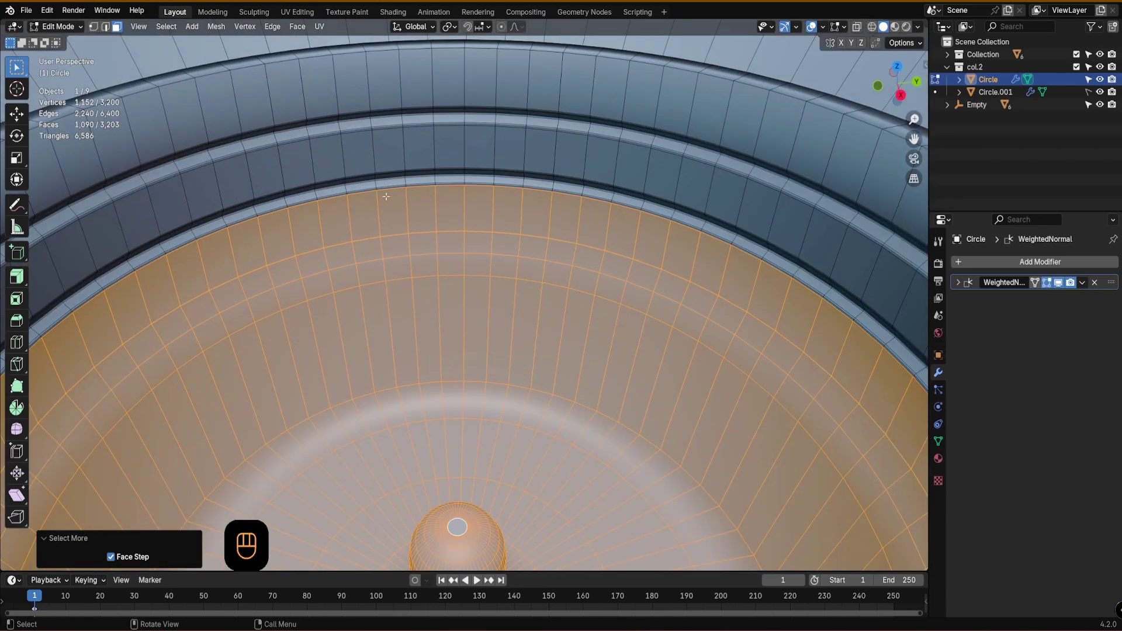
scroll(386, 197, "down", 5)
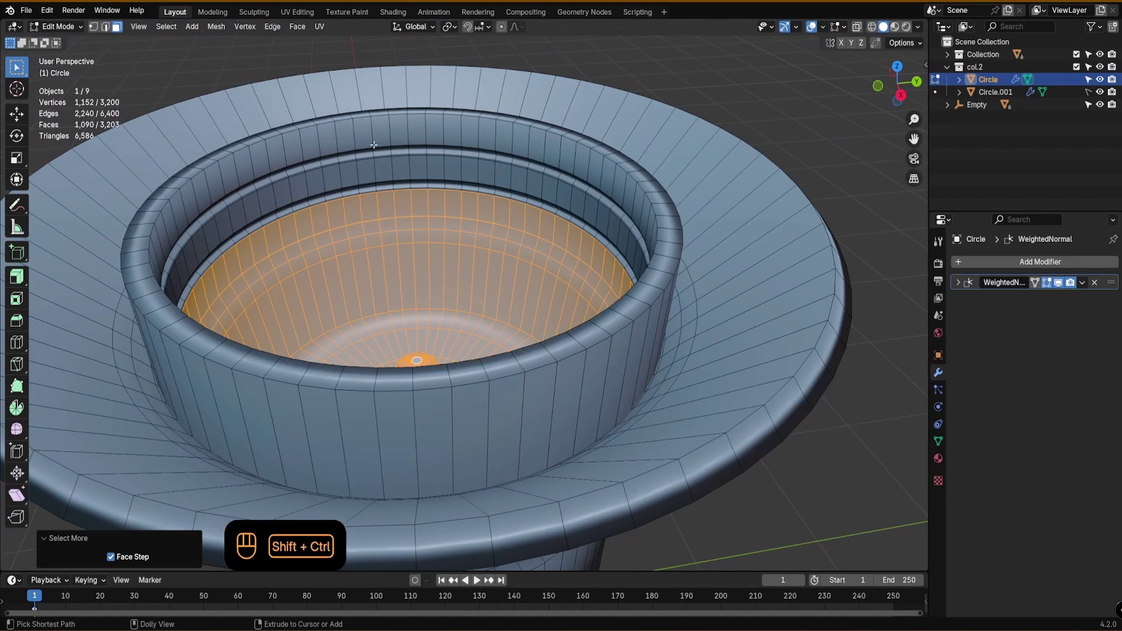
left_click(382, 133, "ctrl+shift")
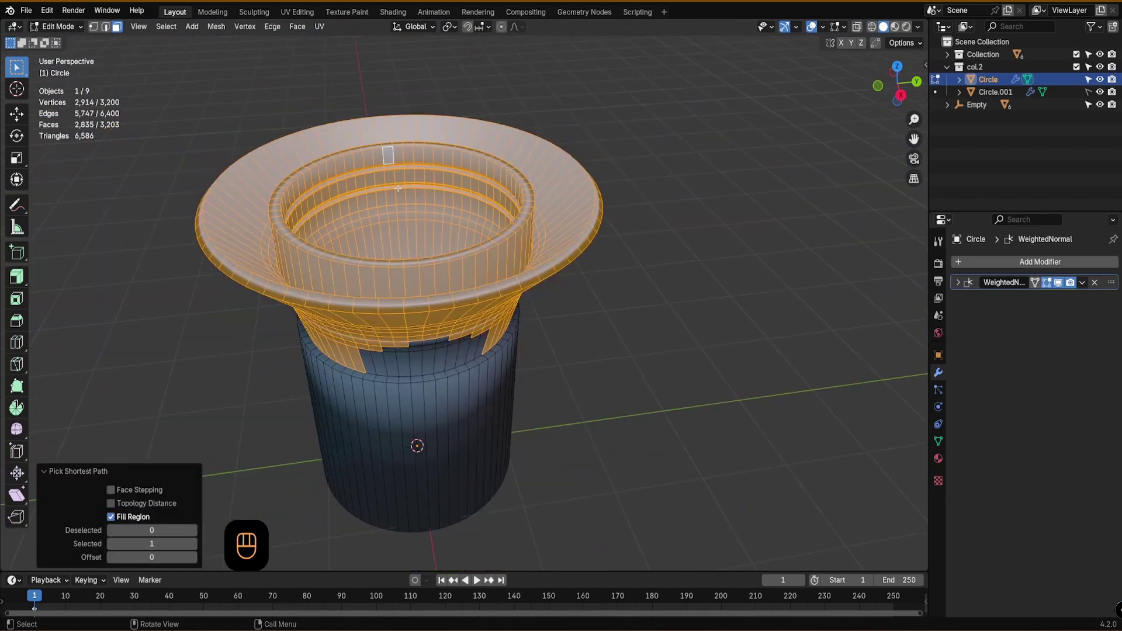
middle_click_drag(398, 188, 476, 254)
middle_click_drag(476, 254, 497, 263)
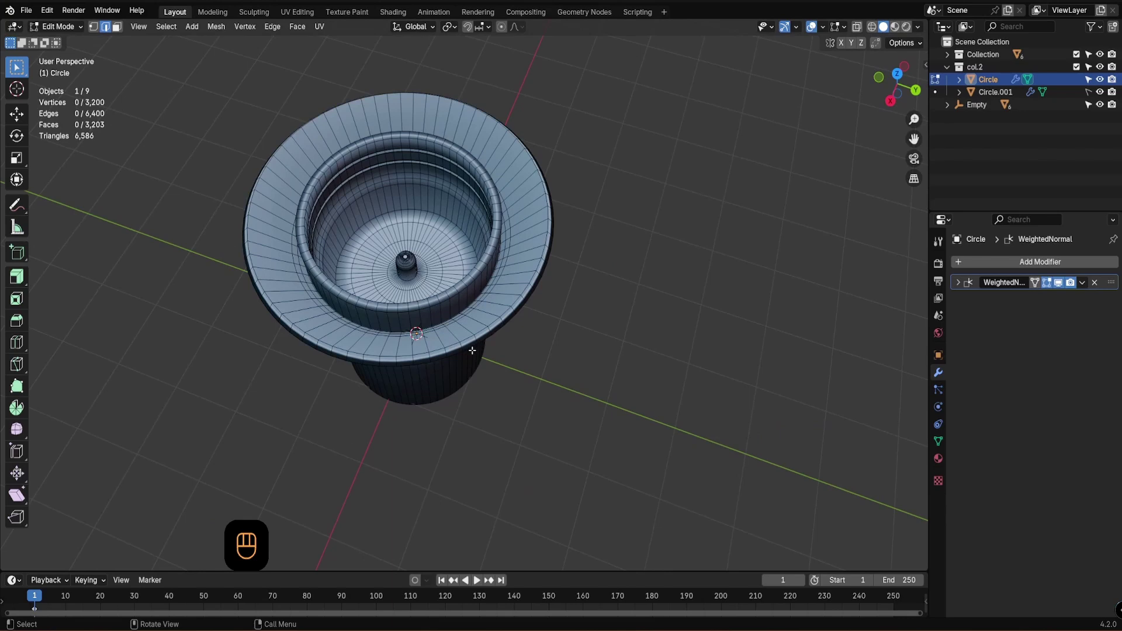
- Circle-select part of the cup's inner floor around the pin, and switch to face select mode
middle_click_drag(438, 301, 500, 336, "shift")
key("c")
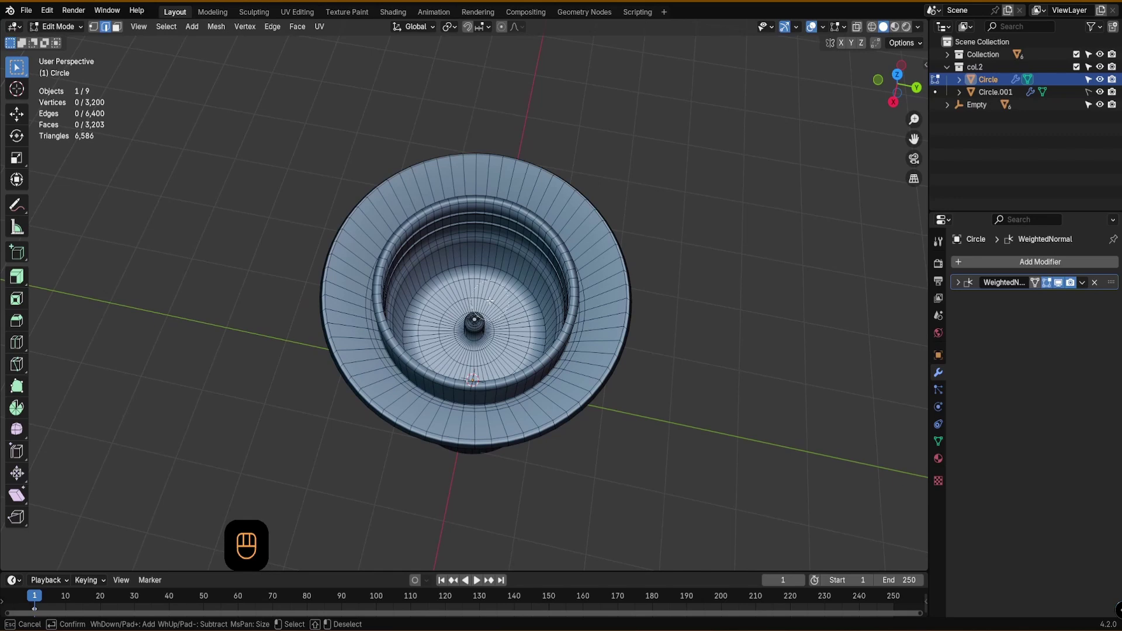
left_click_drag(489, 301, 456, 314)
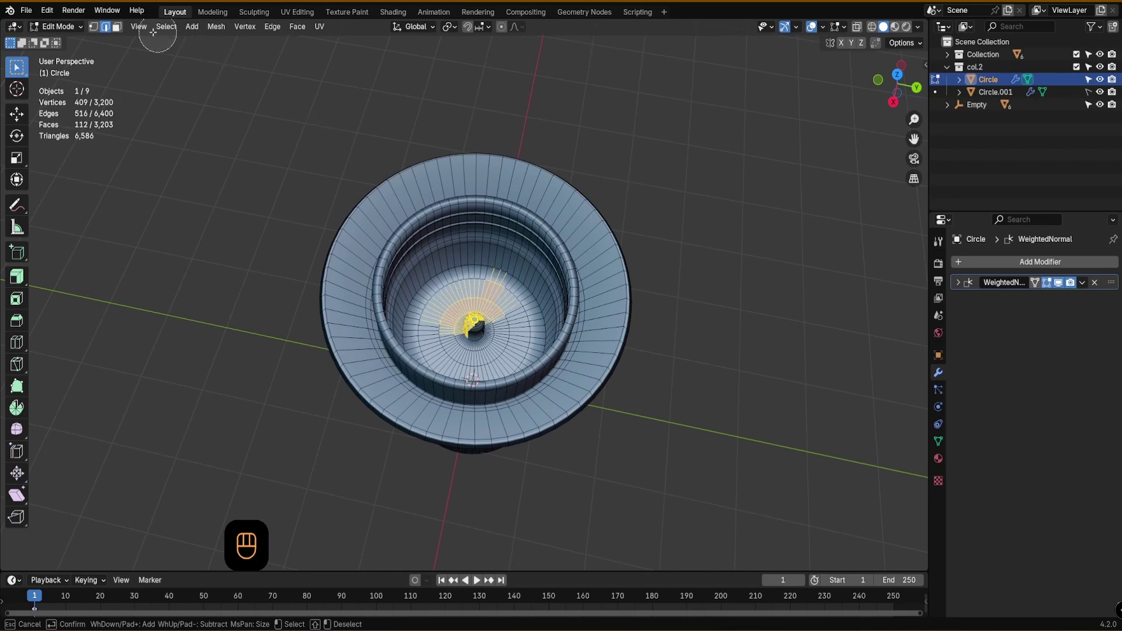
key("Escape")
left_click(116, 27)
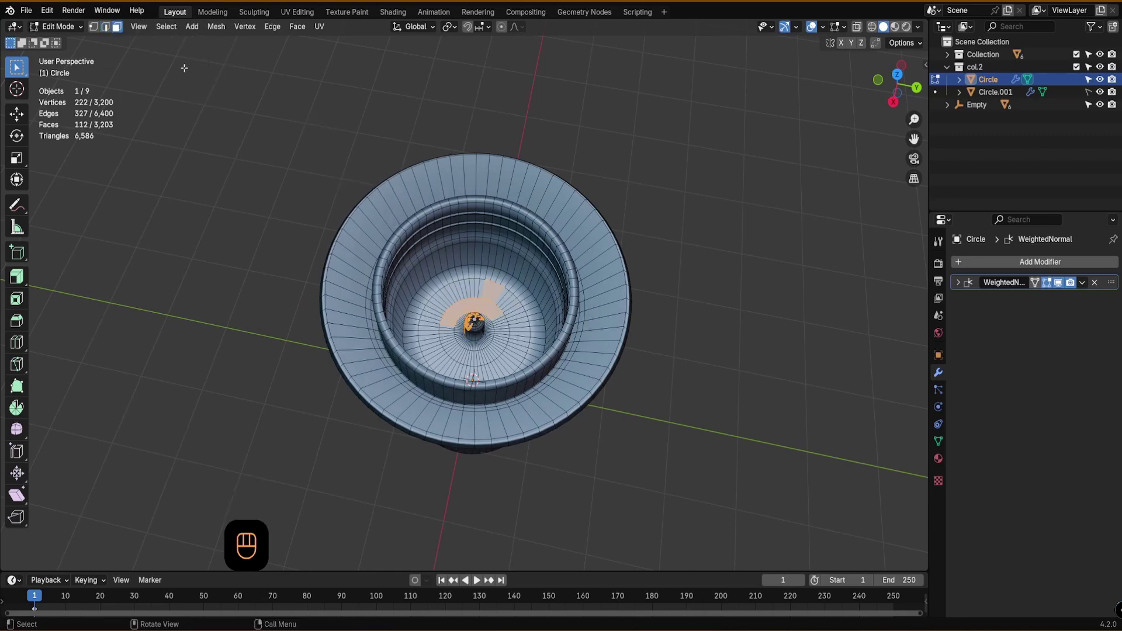
- Extend the circle selection over the pin, the whole inner floor and all inner wall faces up to the rim
key("c")
mouse_move(488, 248)
left_mouse_down()
mouse_move(457, 262)
mouse_move(431, 303)
mouse_move(453, 336)
mouse_move(467, 323)
mouse_move(417, 340)
left_mouse_up()
mouse_move(478, 319)
left_mouse_down()
mouse_move(489, 323)
mouse_move(454, 323)
mouse_move(507, 275)
mouse_move(493, 231)
mouse_move(461, 228)
mouse_move(441, 241)
mouse_move(505, 233)
mouse_move(543, 267)
mouse_move(529, 250)
mouse_move(424, 246)
mouse_move(416, 257)
left_mouse_up()
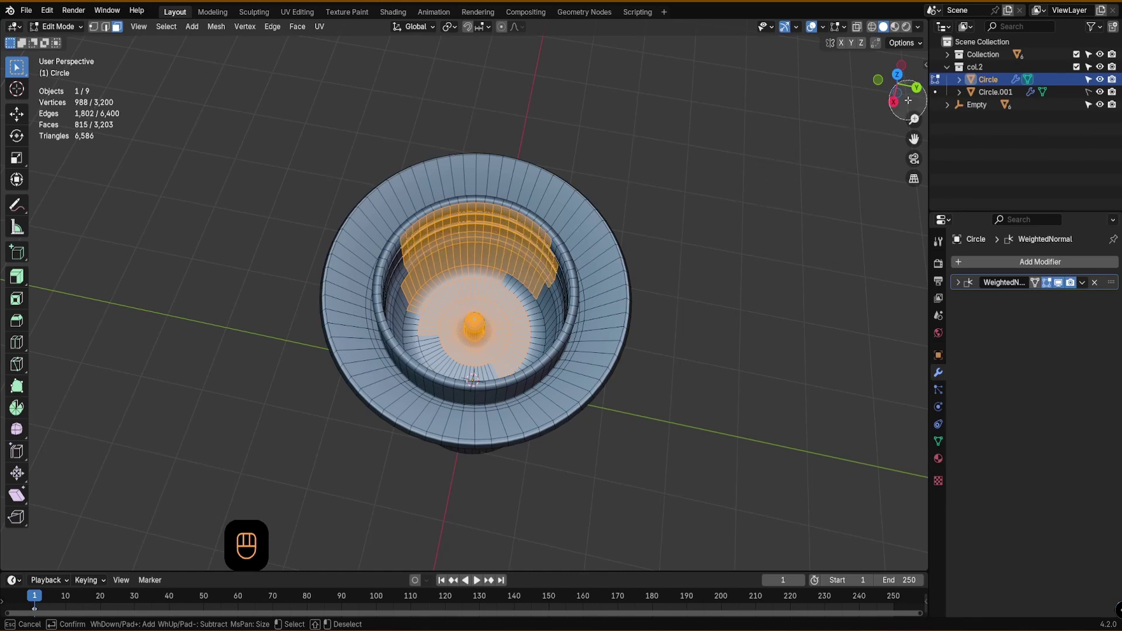
key("Escape")
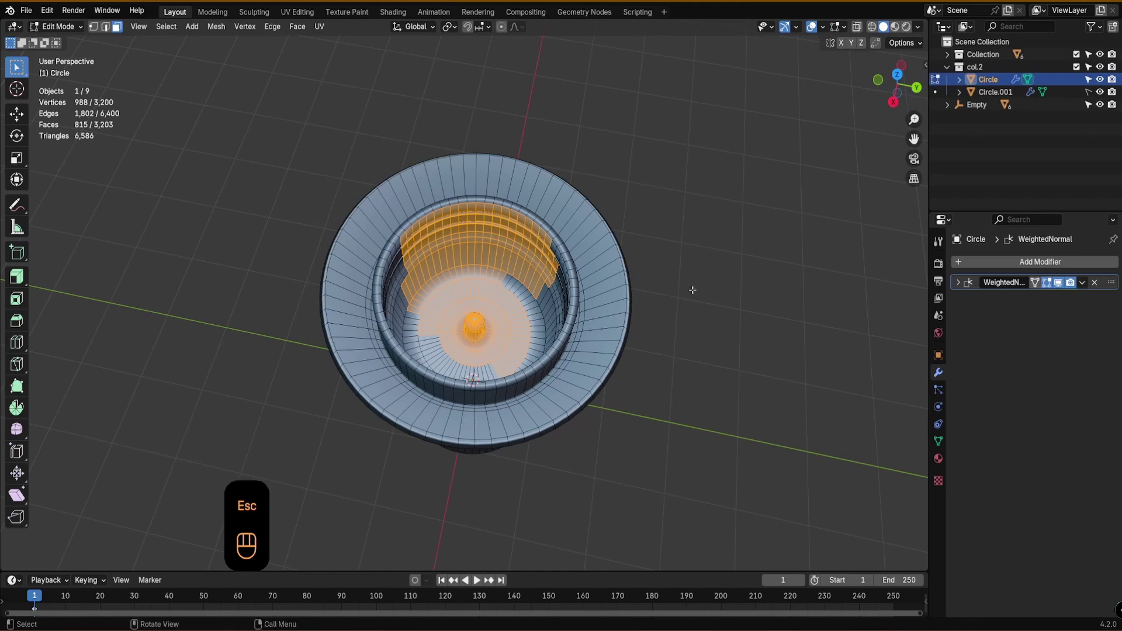
middle_click_drag(714, 373, 517, 396)
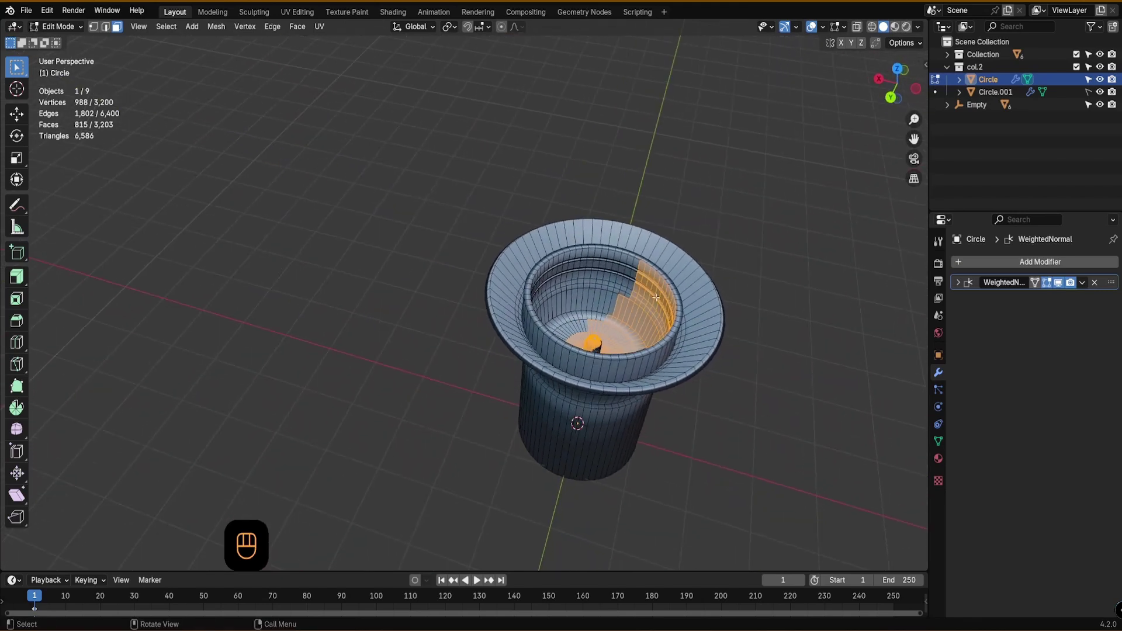
key("c")
mouse_move(646, 292)
left_mouse_down()
mouse_move(628, 281)
mouse_move(569, 287)
mouse_move(584, 320)
left_mouse_up()
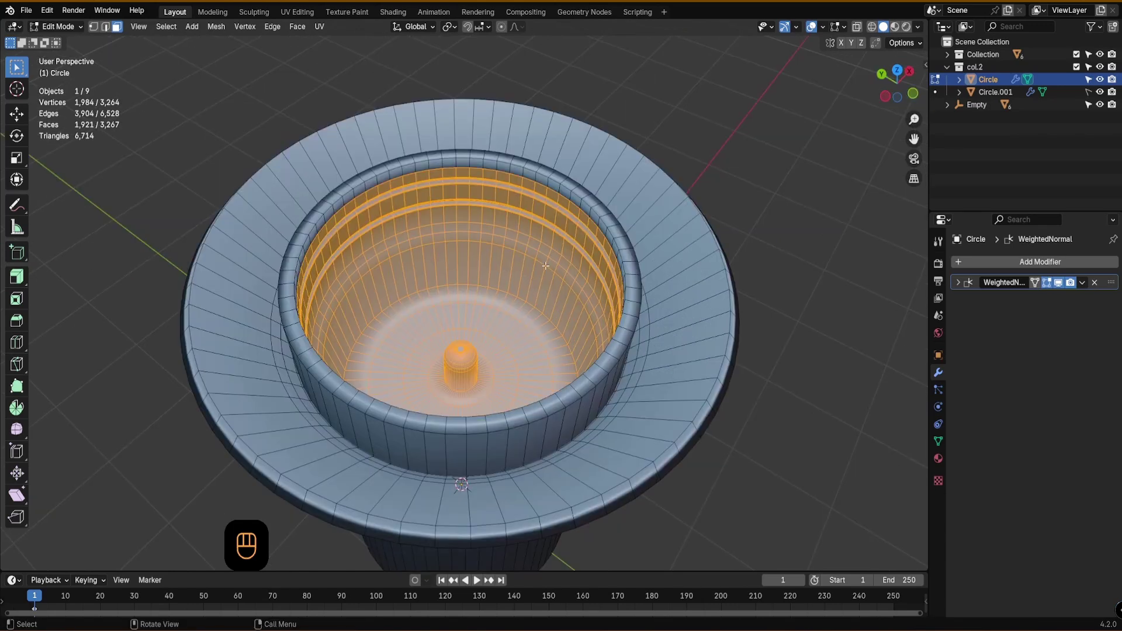
- Separate the selected inner faces into their own object, return to Object Mode and select the separated inner part
key("p")
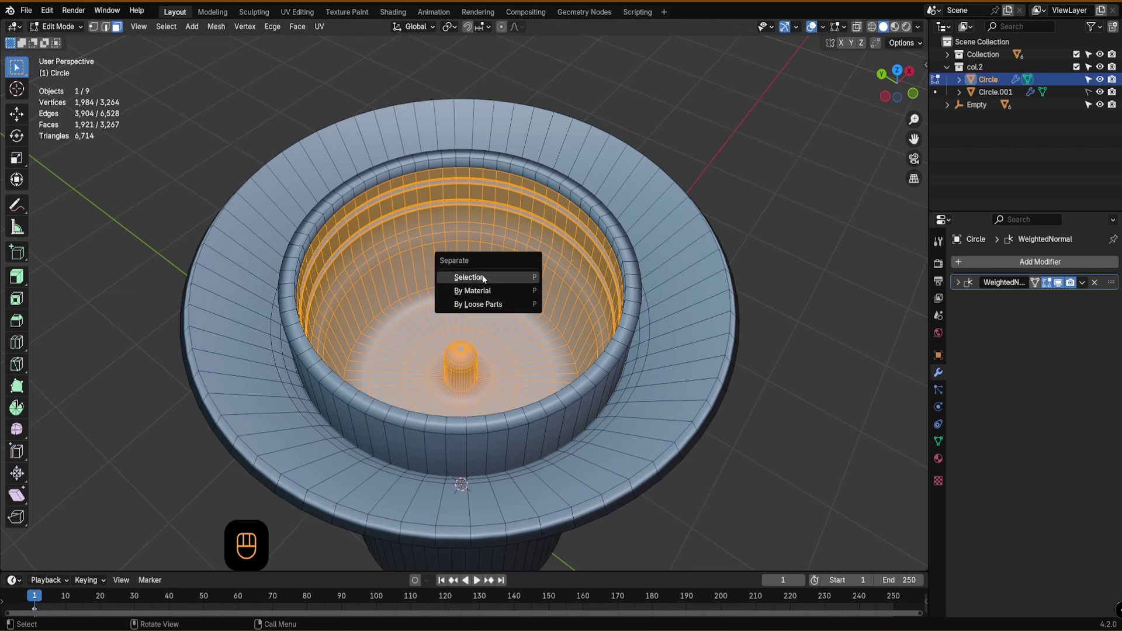
left_click(492, 277)
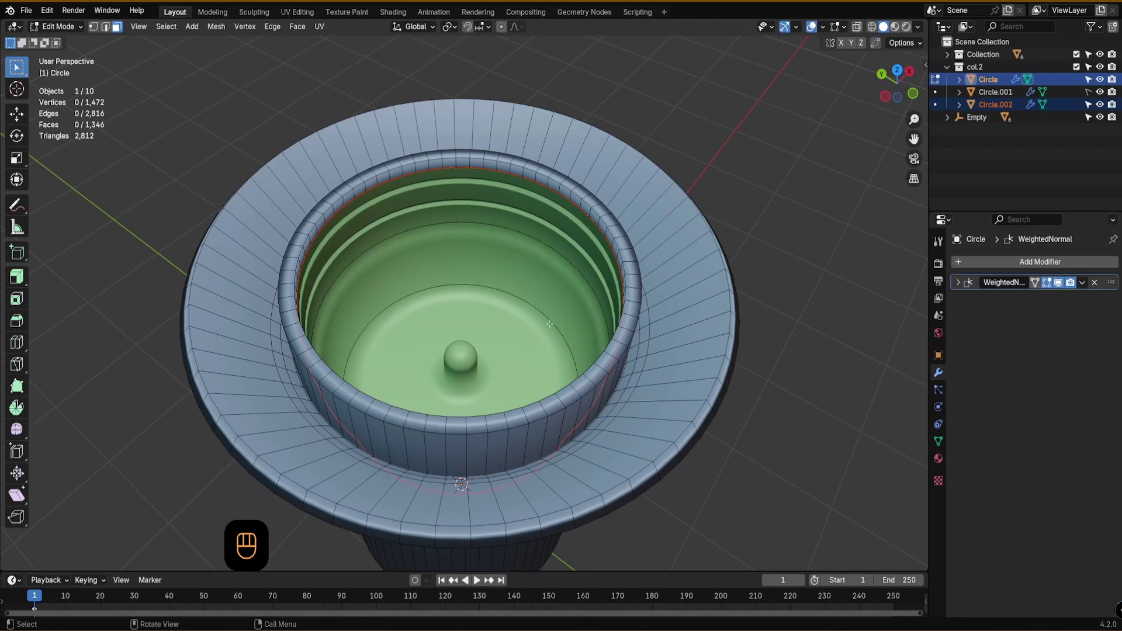
key("Tab")
left_click(543, 286)
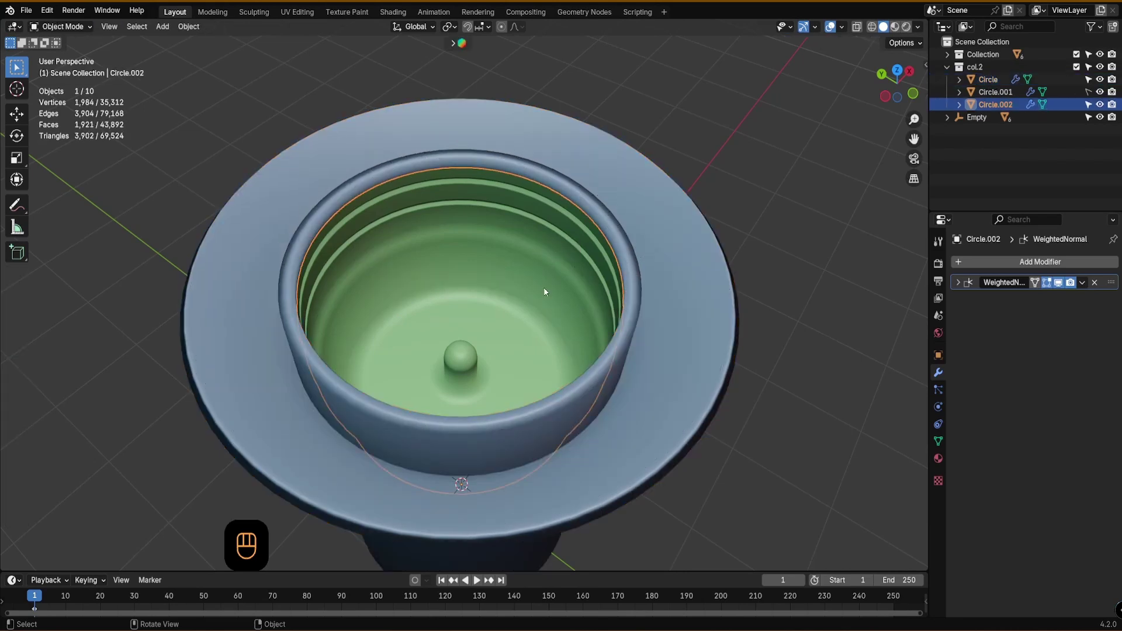
middle_click_drag(543, 287, 452, 363)
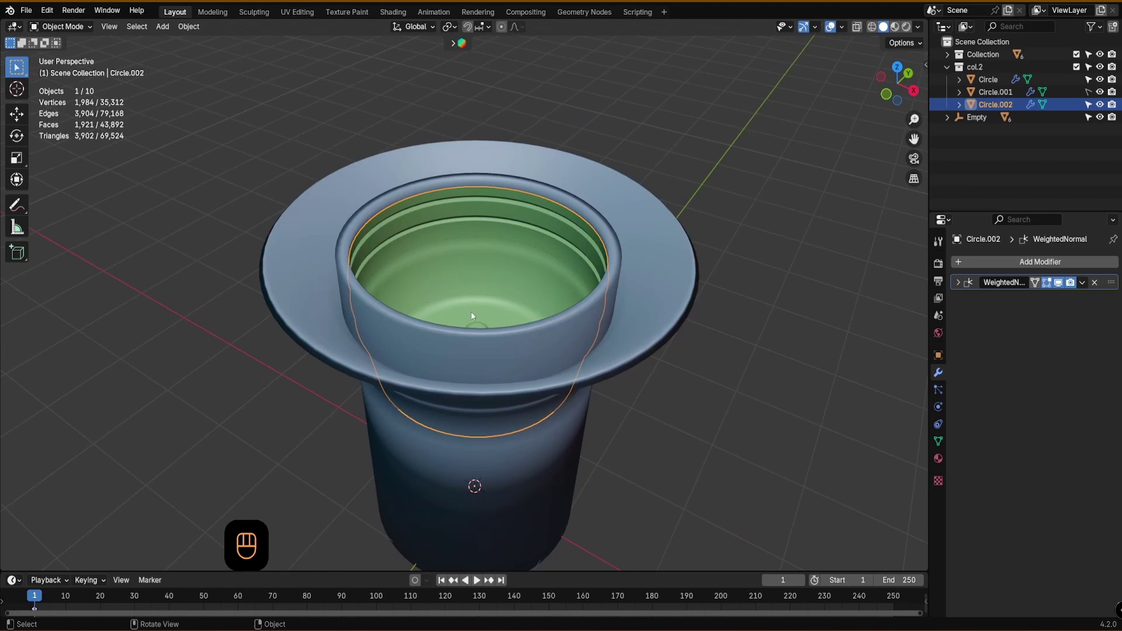
- Rename the separated inner part "inner copper"
key("F2")
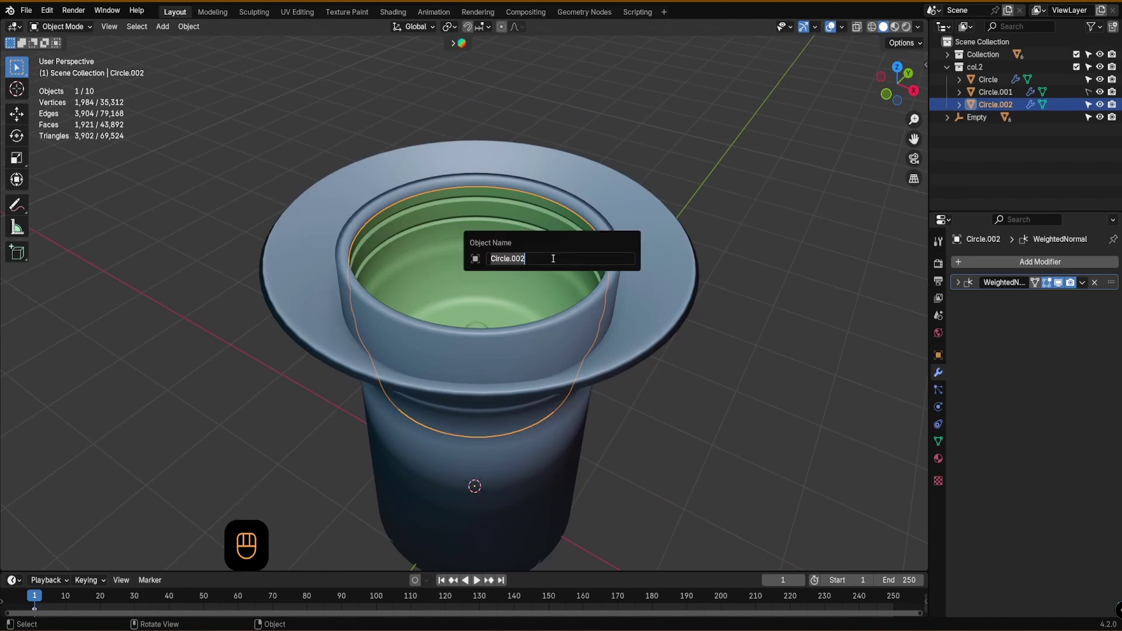
type("co")
key("BackSpace")
key("BackSpace")
type("inner ")
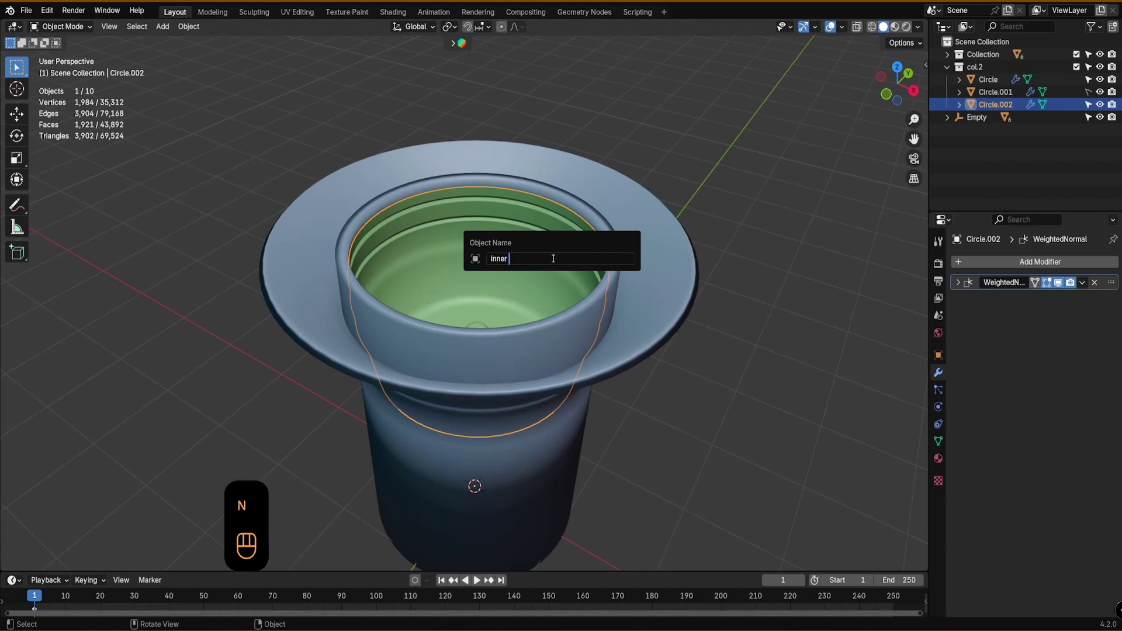
type("copper")
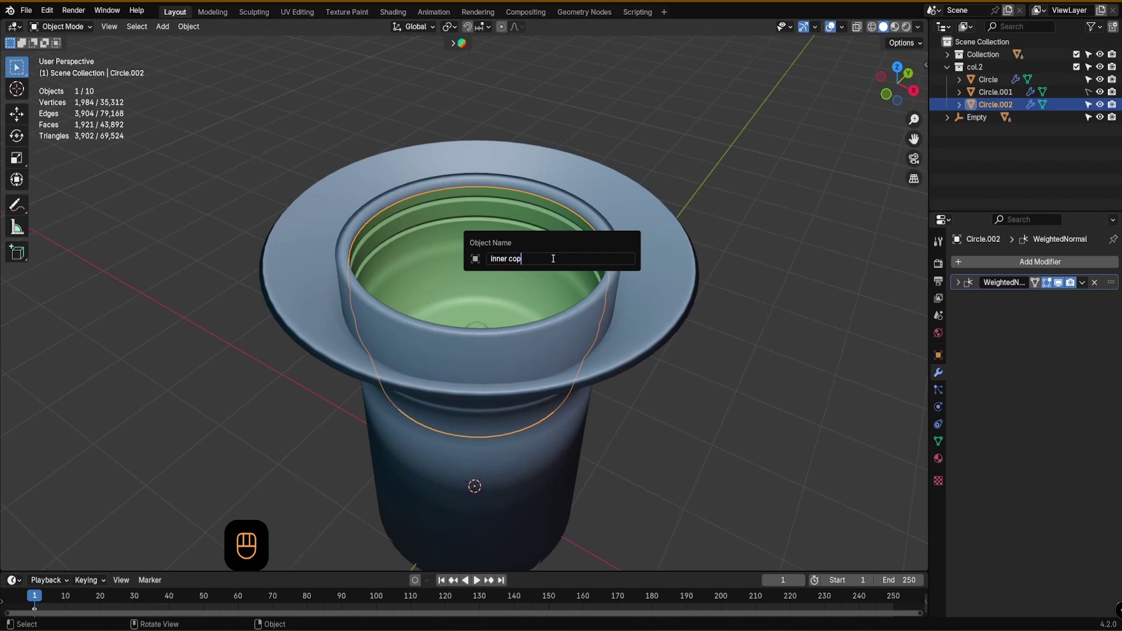
key("Return")
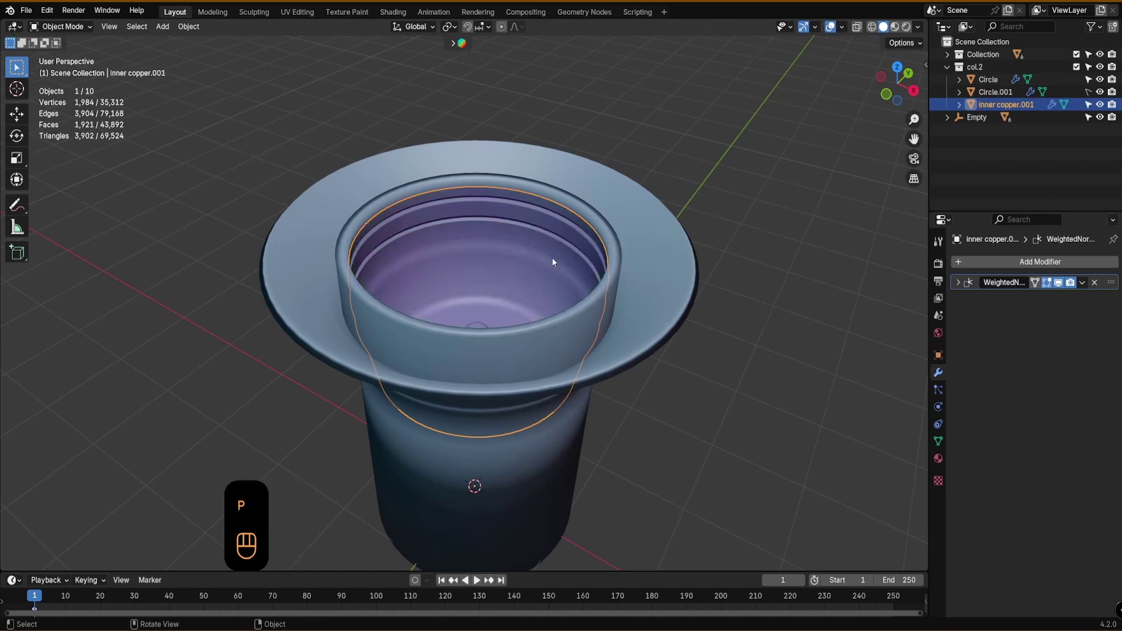
- Select the outer flanged cup and rename it "main body"
left_click(655, 265)
key("F2")
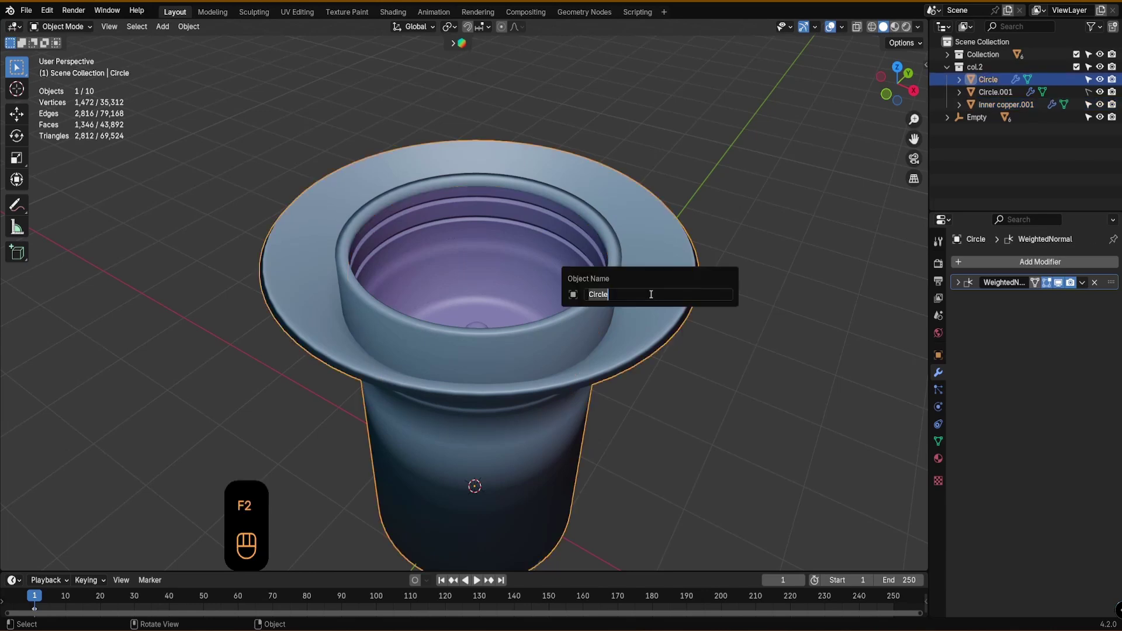
type("main body")
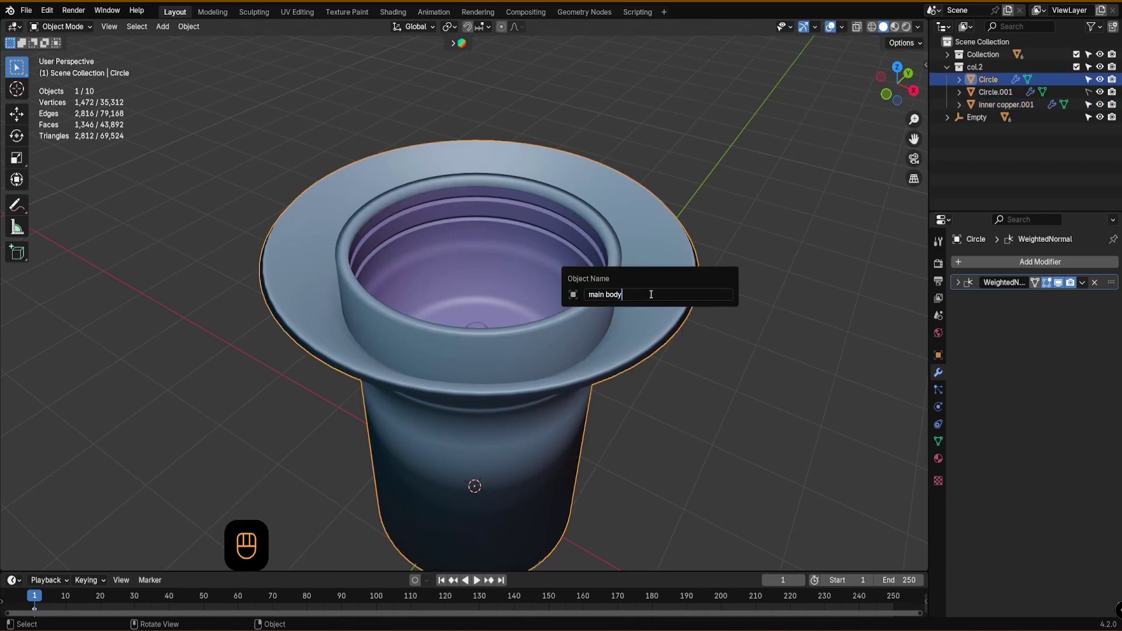
key("Return")
scroll(505, 284, "down", 4)
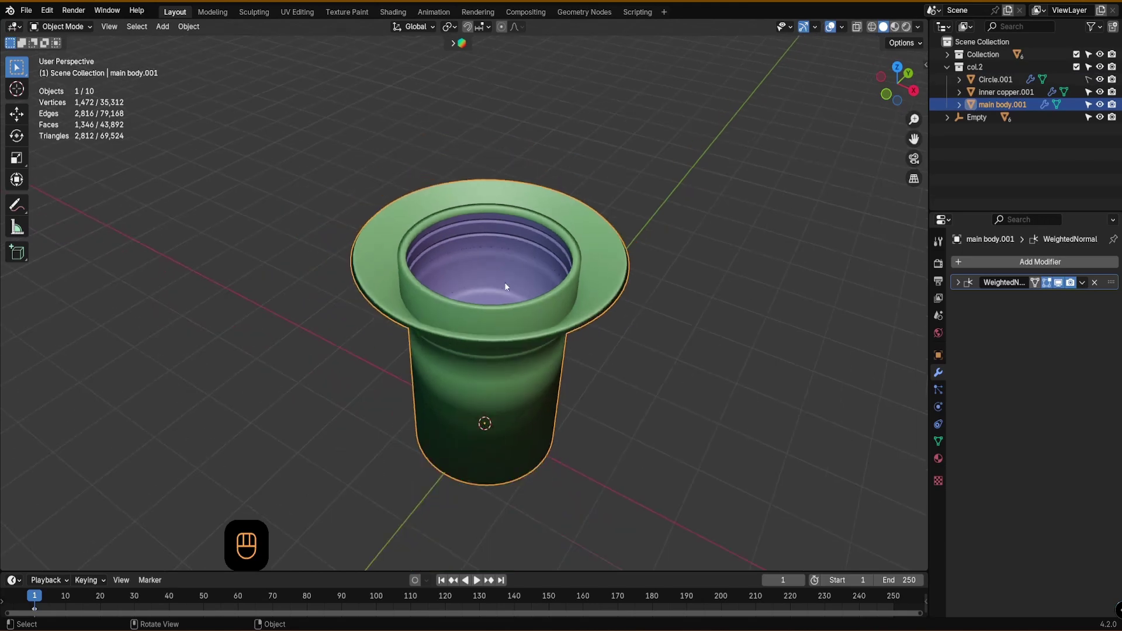
- Duplicate the inner copper and main body together, moving the copies -4.9511, 6.5686, 6.5477 m and a further -4.4928, 6.8557, 5.1596 m
middle_click_drag(514, 293, 429, 274, "alt")
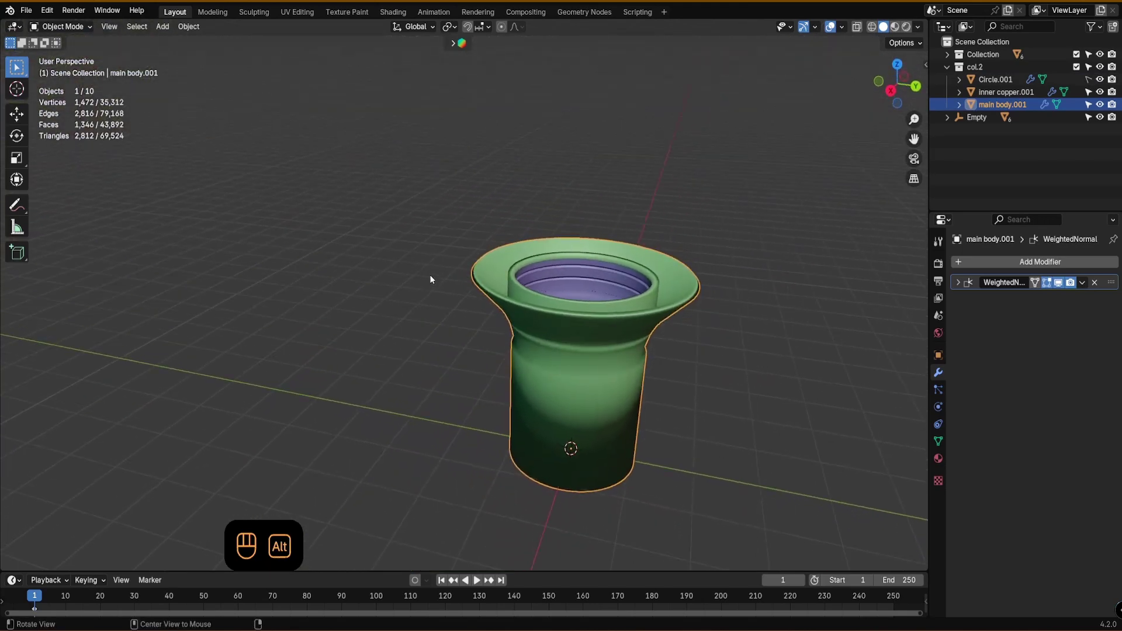
scroll(578, 302, "down", 3)
middle_click_drag(578, 302, 477, 334, "alt+shift")
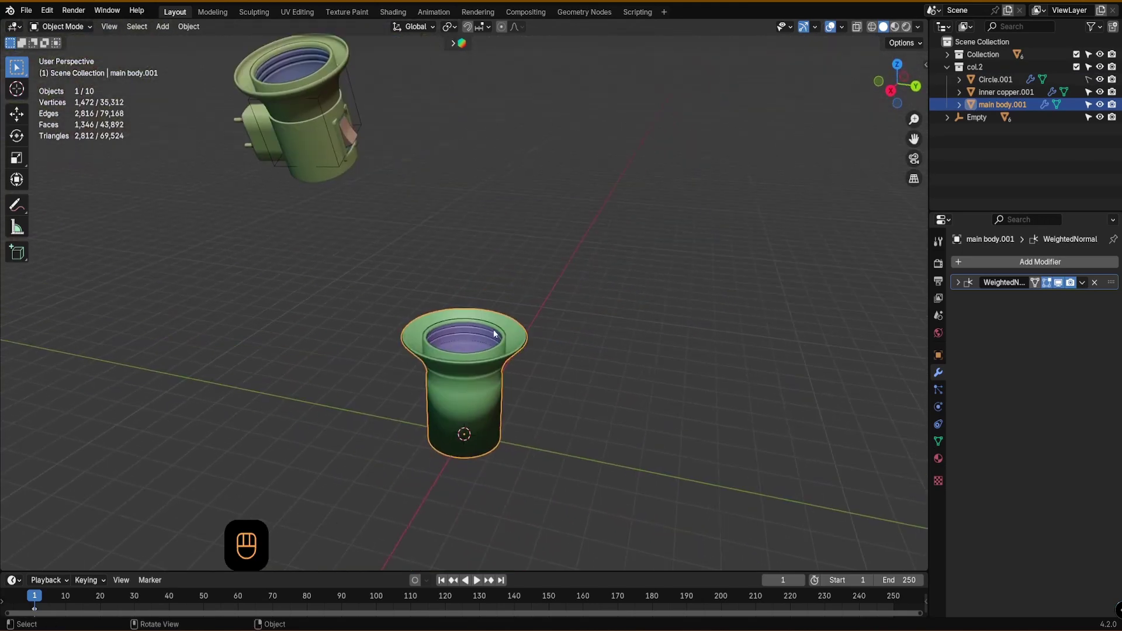
left_click(478, 335)
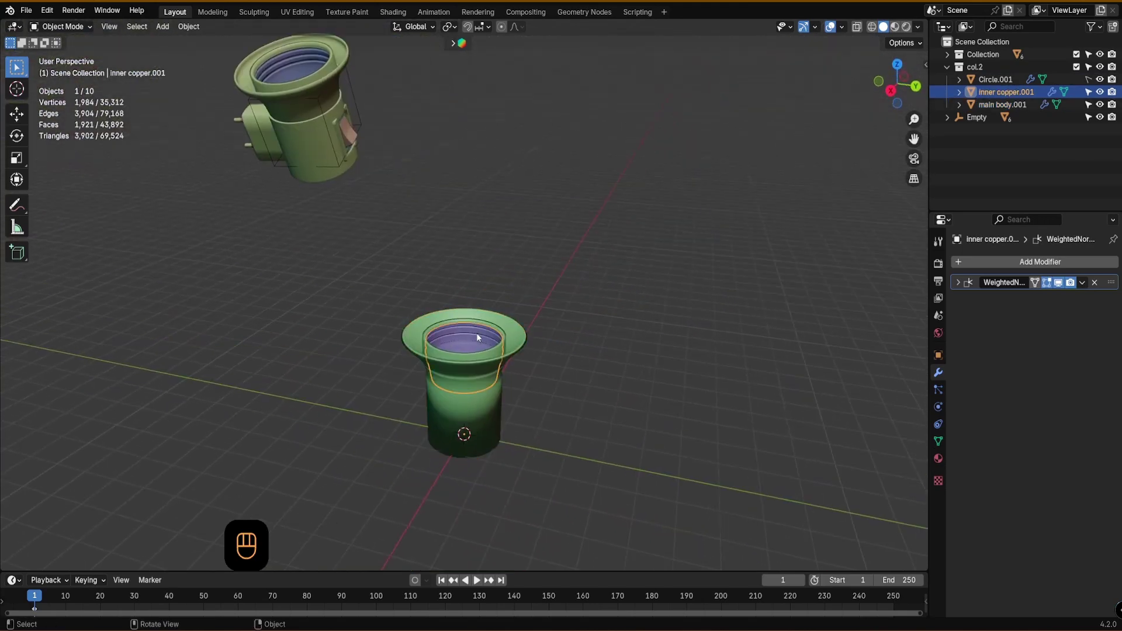
left_click(493, 408, "shift")
key("shift+d")
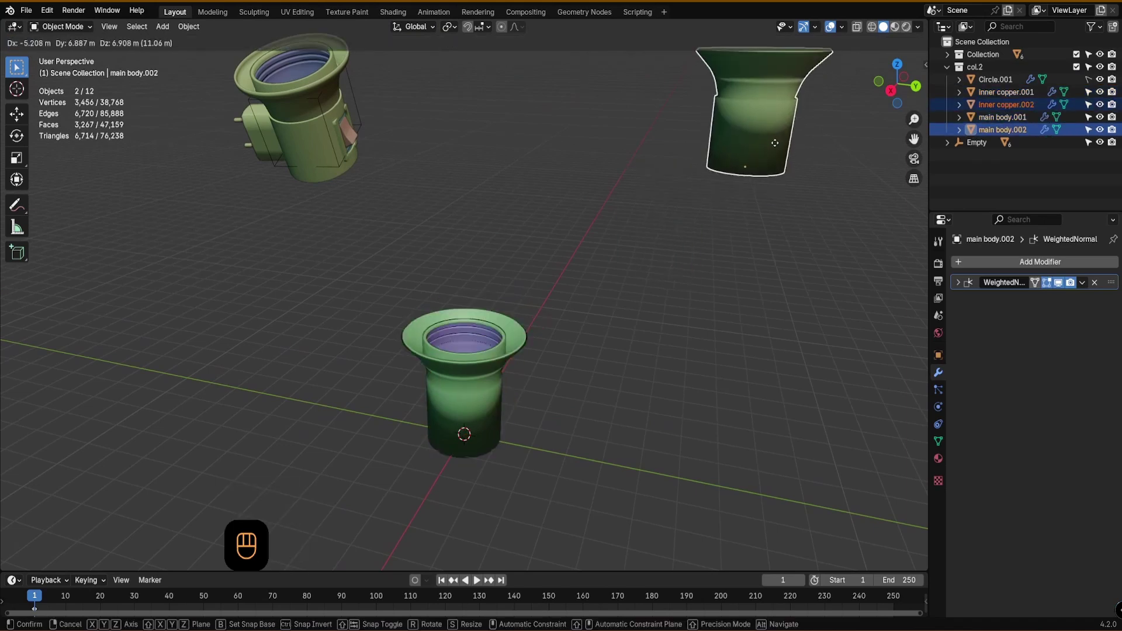
left_click(756, 148)
scroll(756, 148, "down", 4)
key("g")
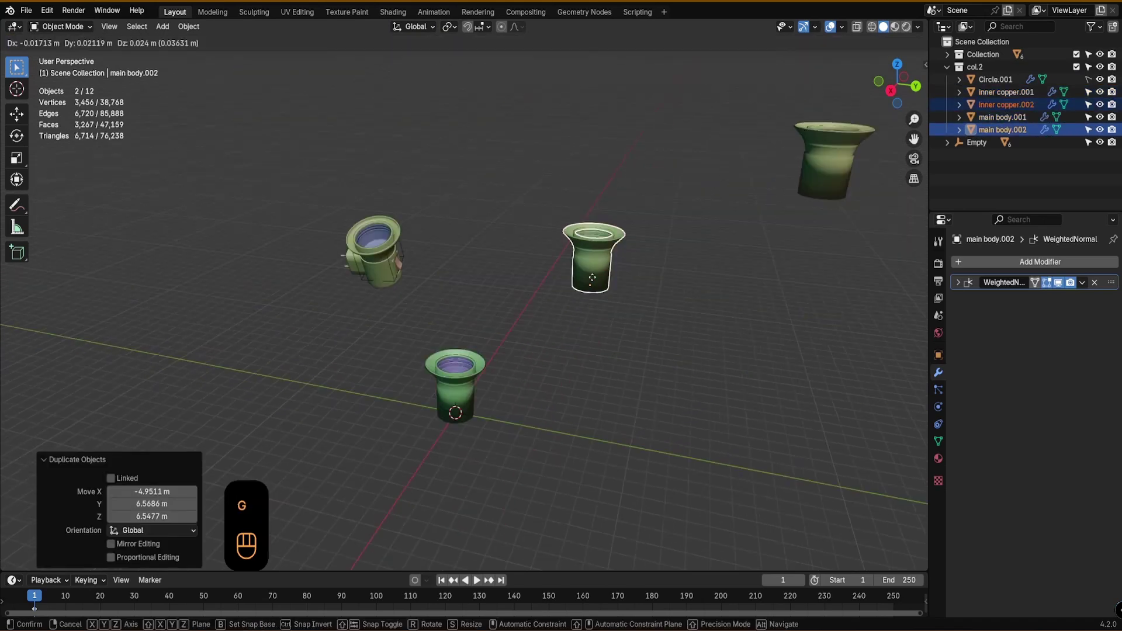
left_click(727, 178)
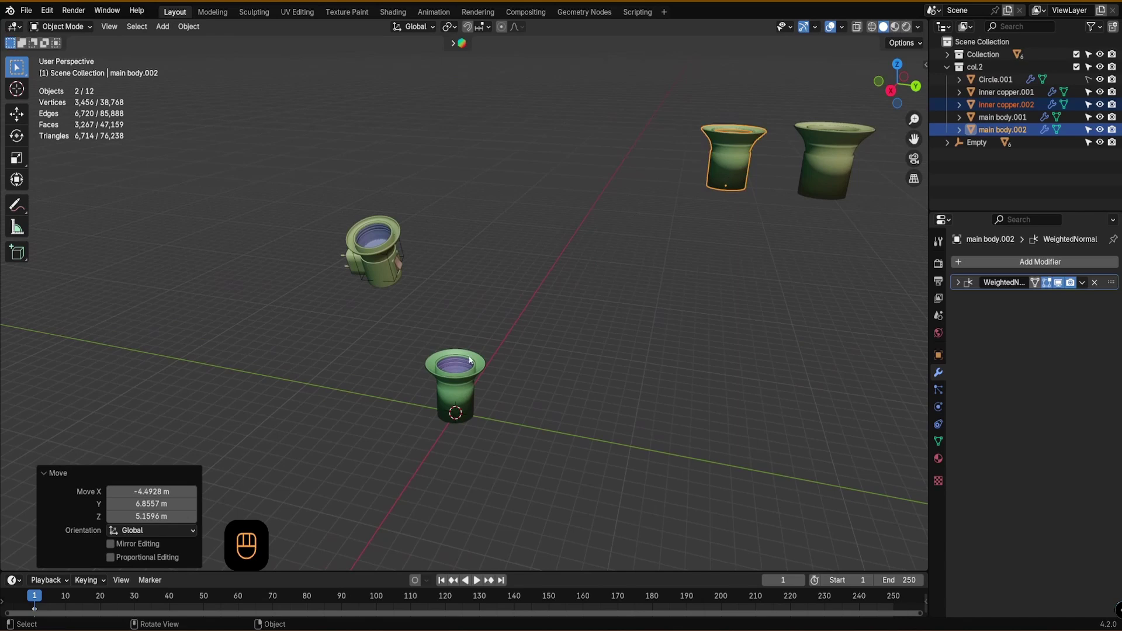
scroll(469, 358, "up", 5)
left_click(412, 415)
middle_click_drag(427, 426, 461, 401, "alt")
middle_click_drag(132, 185, 201, 165, "alt+shift")
middle_click_drag(483, 468, 580, 404, "alt")
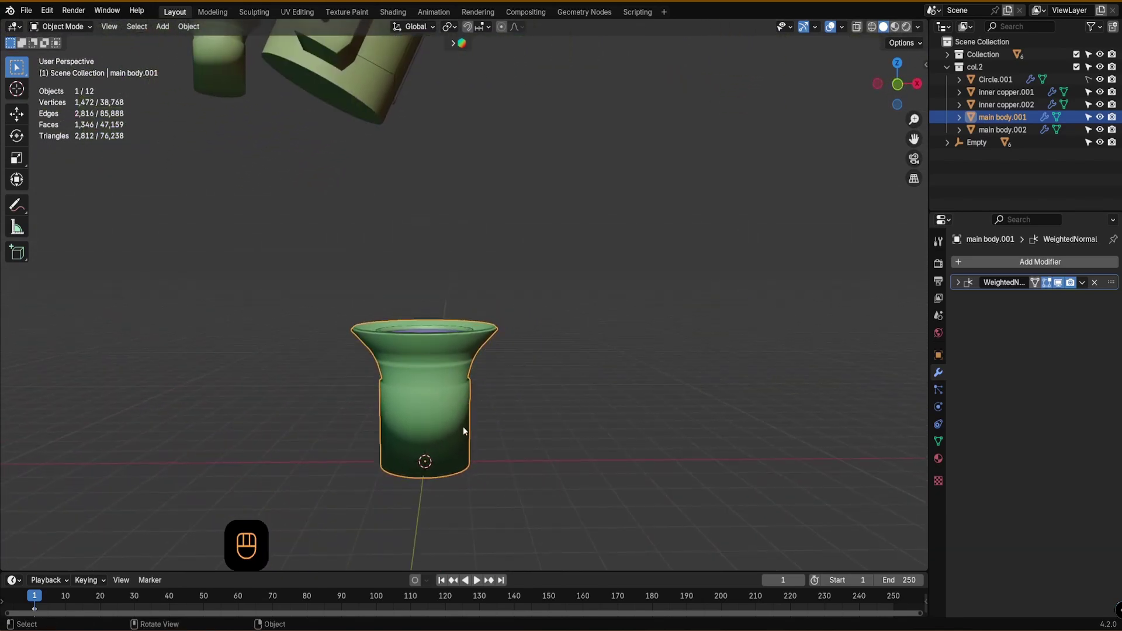
key("Tab")
left_click(469, 356)
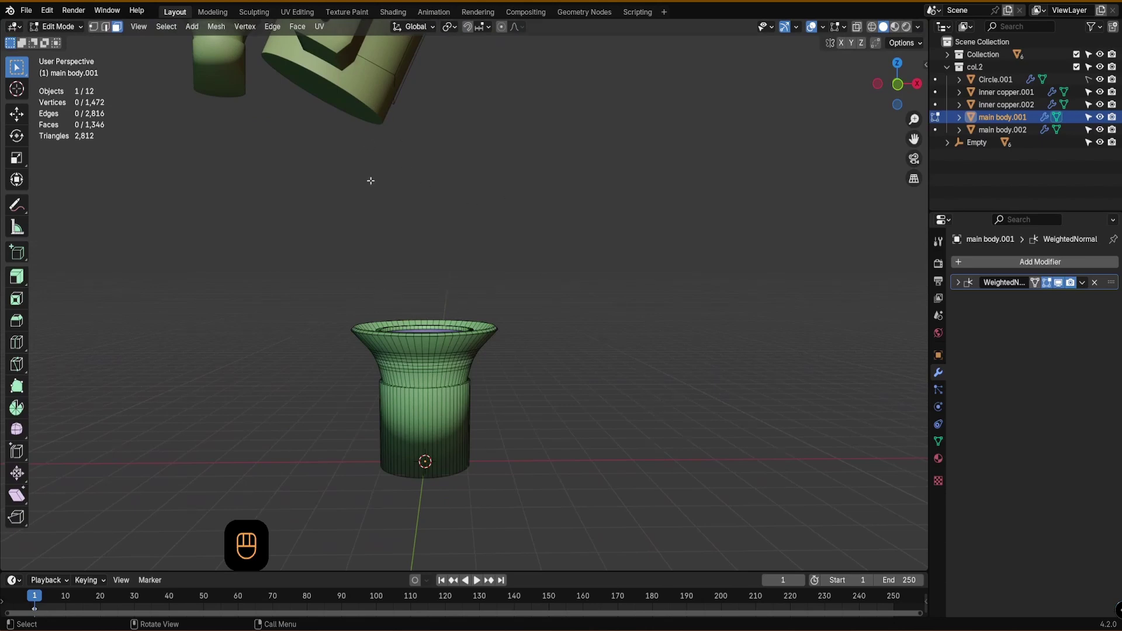
key("Tab")
- Select the Empty that carries the finished tilted model and move it 7.4726, -0.35453, -4.8138 m beside the new cup
left_click(478, 160)
left_click(395, 106)
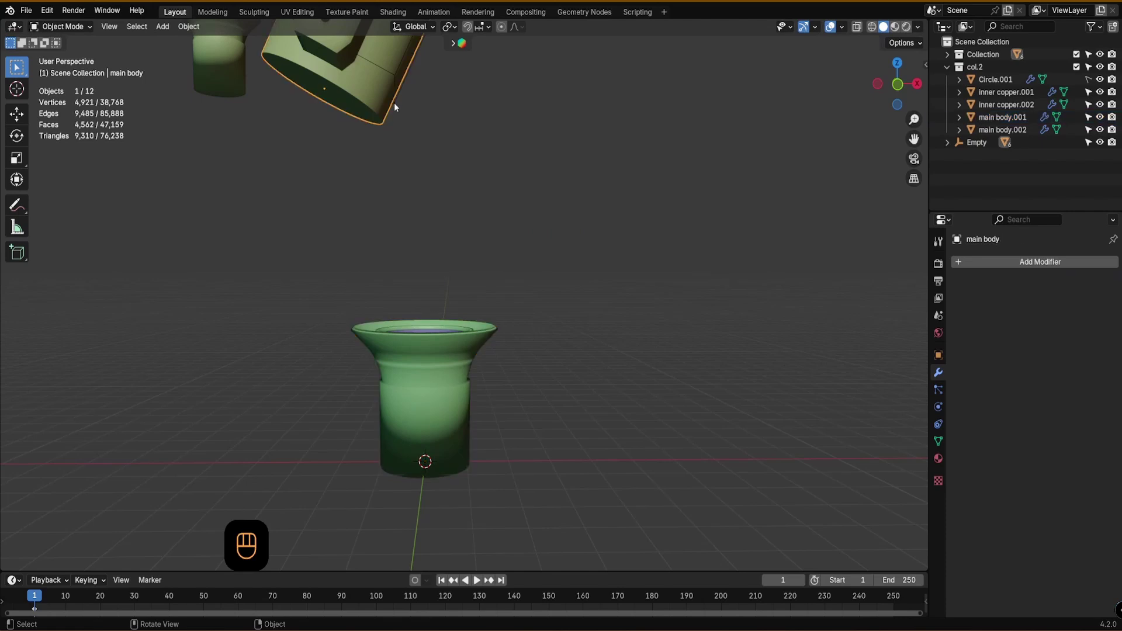
scroll(395, 111, "up", 2)
scroll(392, 129, "down", 4)
middle_click_drag(389, 150, 406, 275)
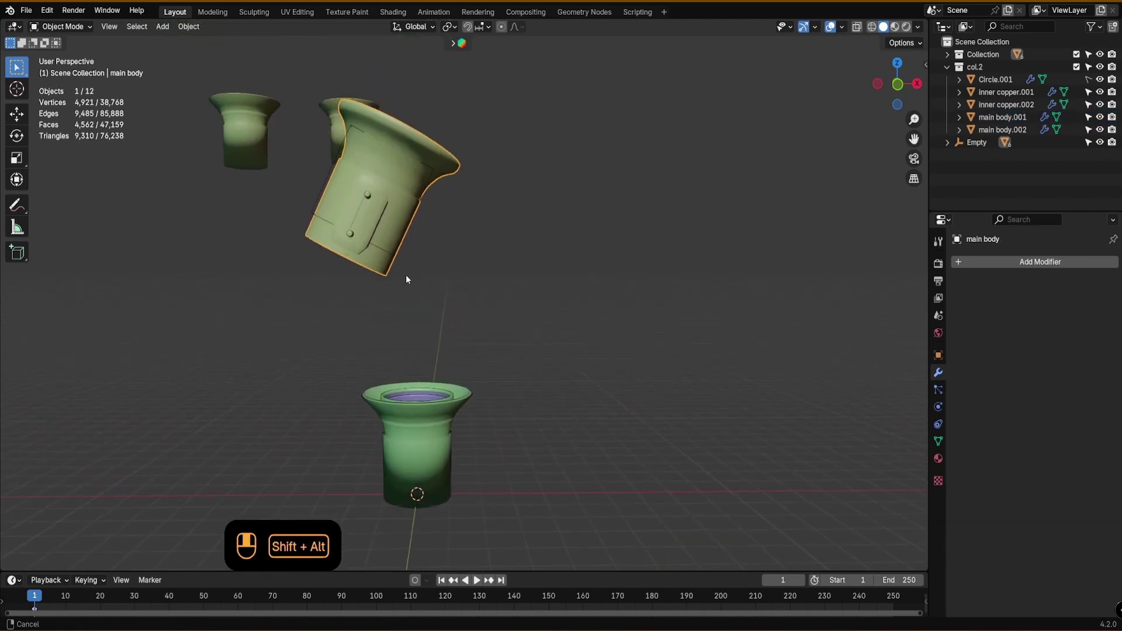
left_click(311, 209)
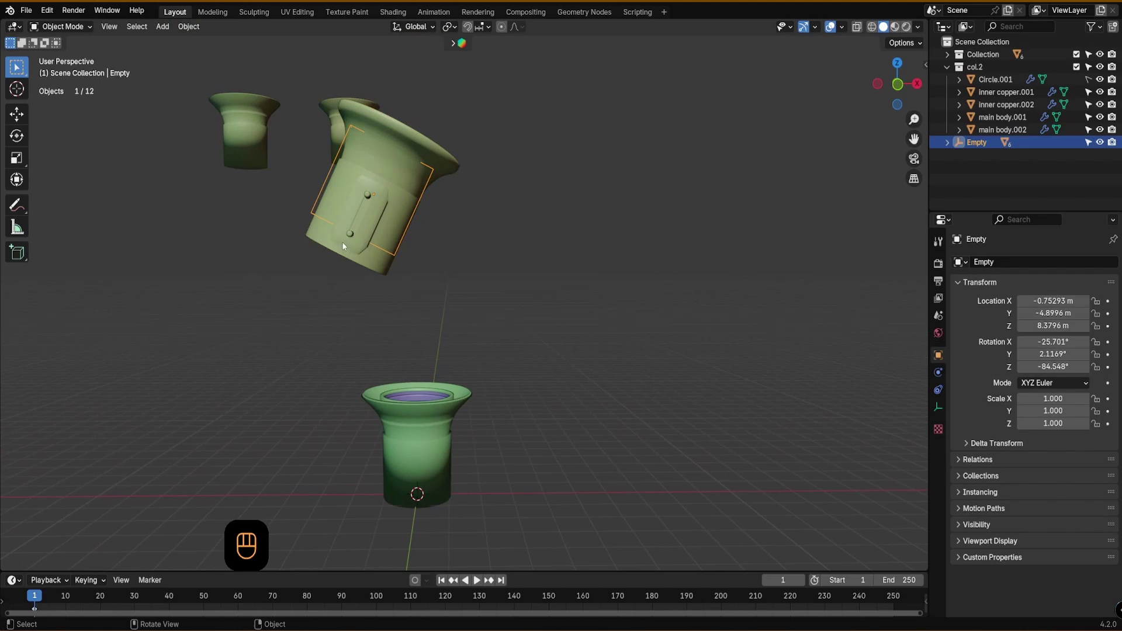
left_click_drag(341, 241, 671, 449)
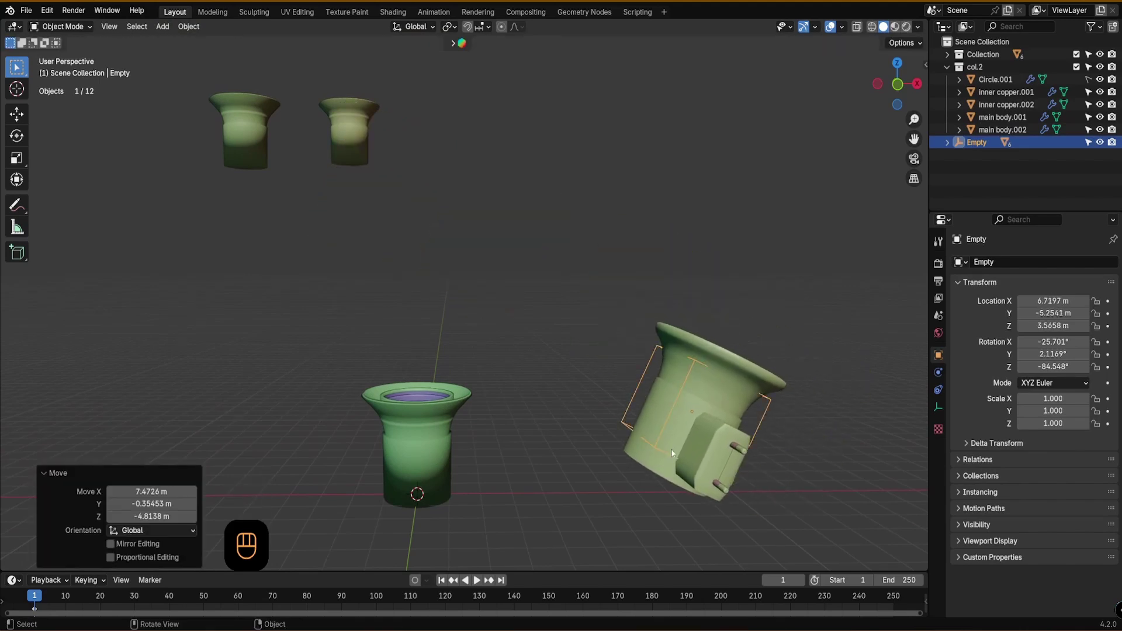
middle_click_drag(709, 458, 697, 450)
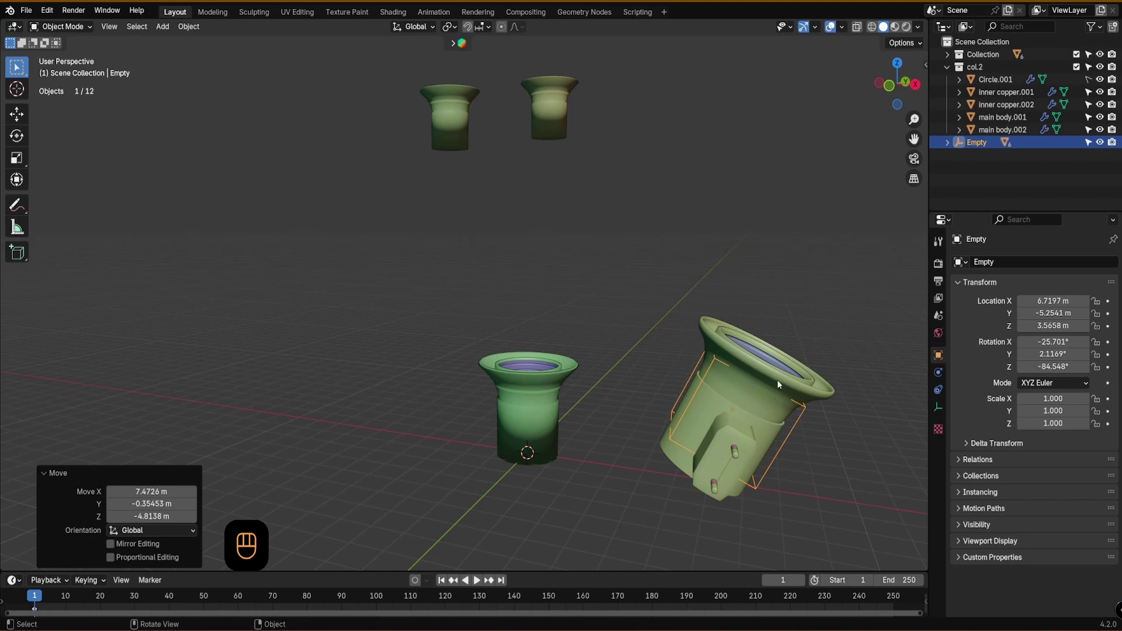
middle_click_drag(777, 384, 783, 357)
- In the right side view, freely rotate the Empty so the finished model stands nearly upright with its pinned plate facing the view
key("KP_3")
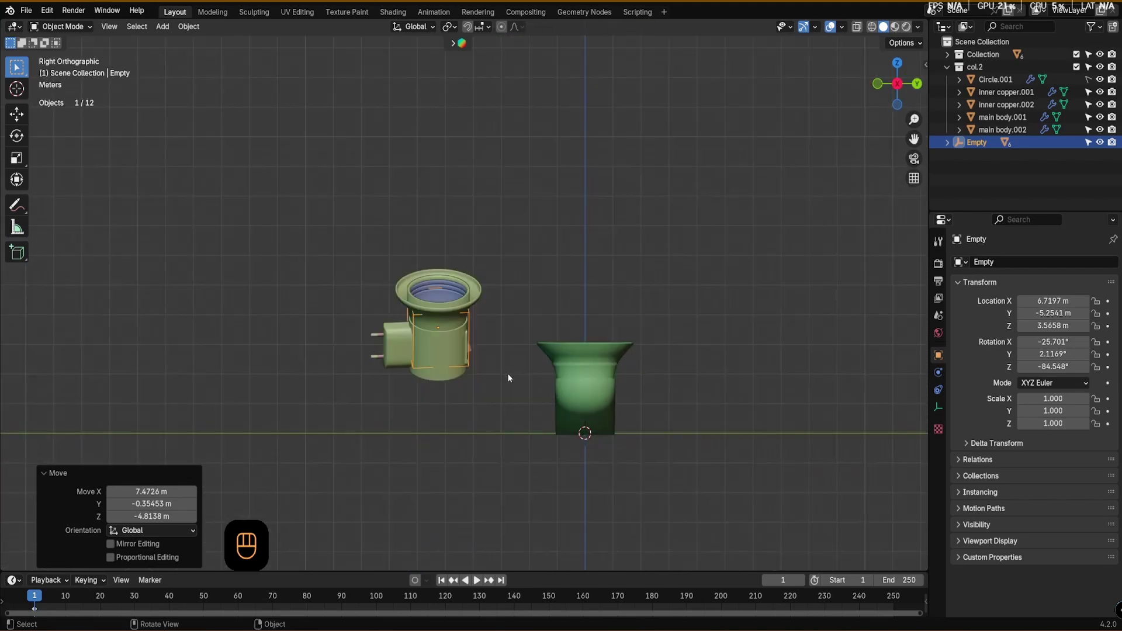
key("r")
key("r")
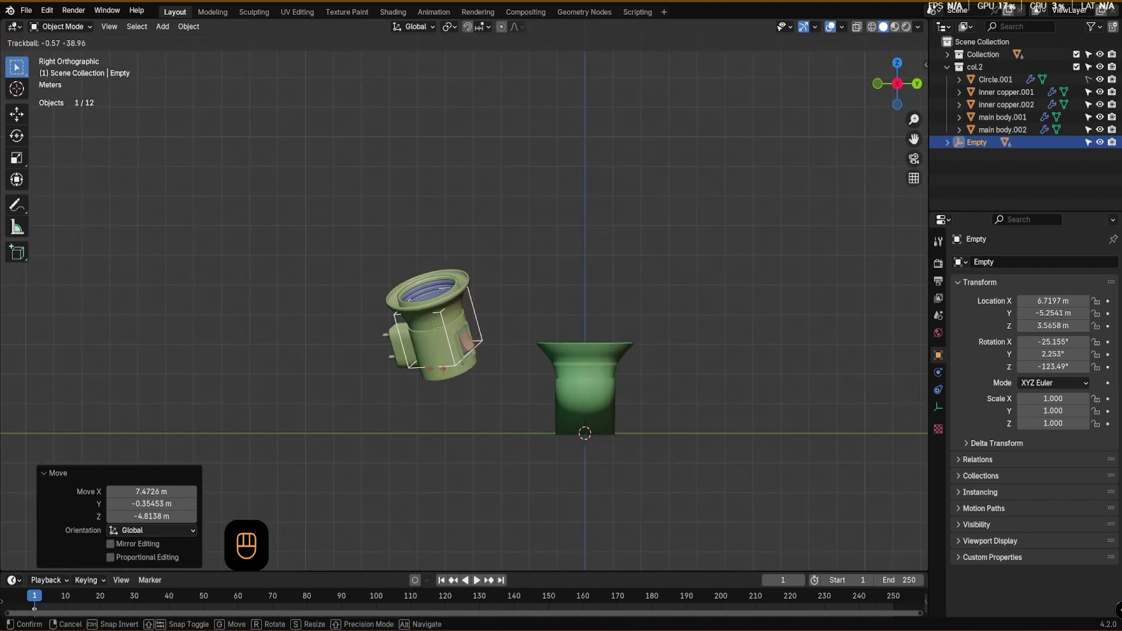
left_click(393, 365)
key("r")
key("r")
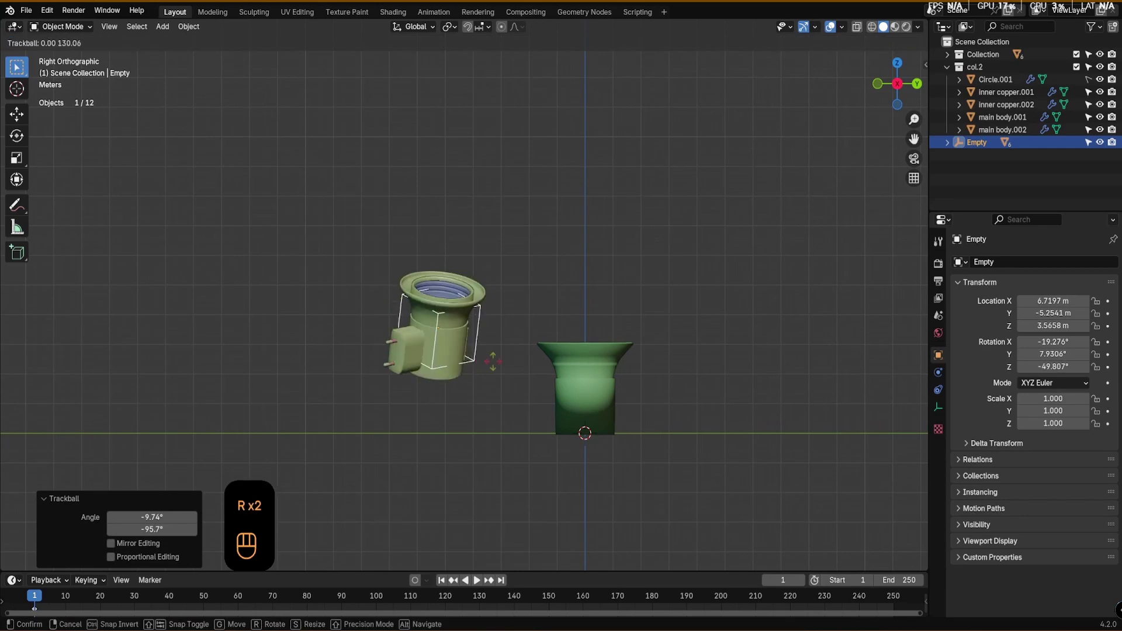
left_click(526, 355)
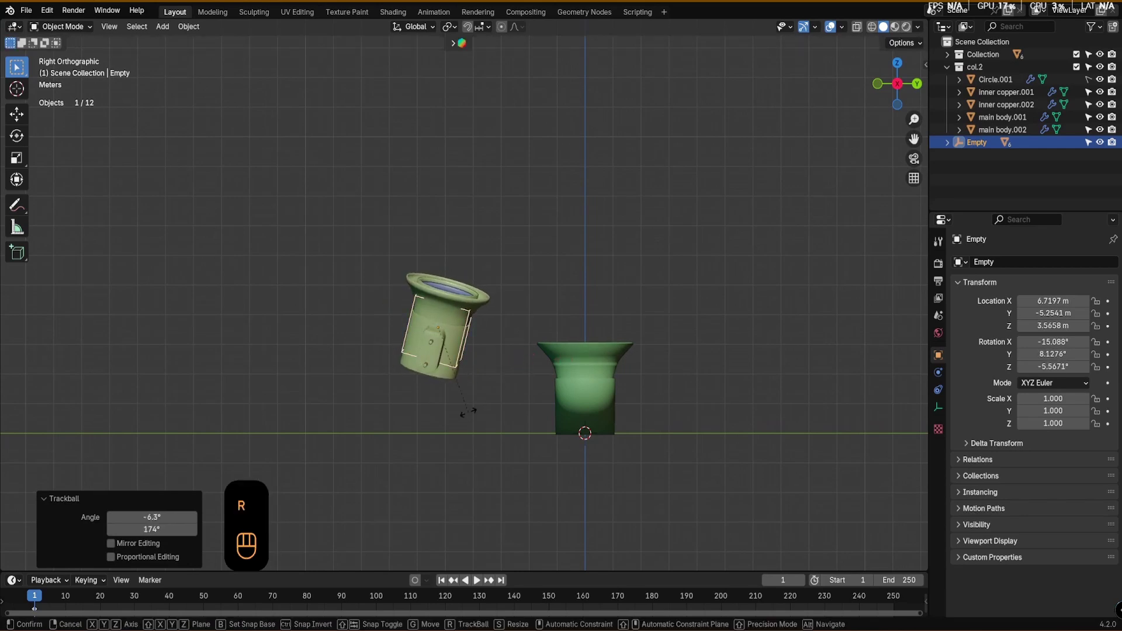
- Open the new cup's main body for mesh editing and add nine evenly spaced horizontal loop cuts around its lower cylinder without sliding them
left_click(570, 403)
key("KP_Decimal")
key("Tab")
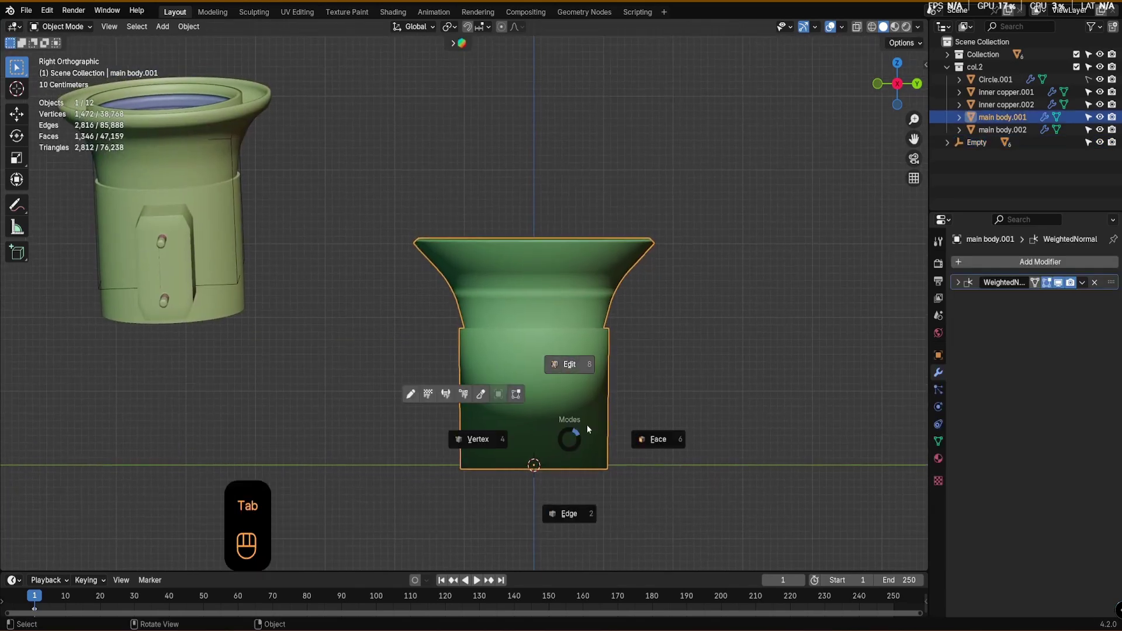
left_click(581, 377)
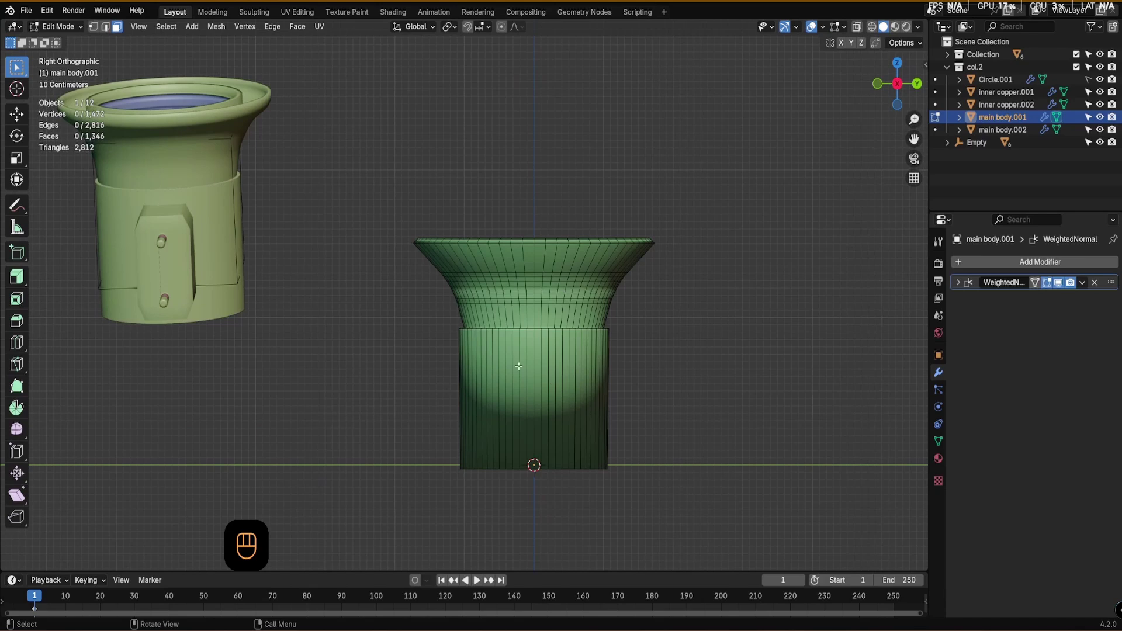
scroll(541, 350, "up", 1)
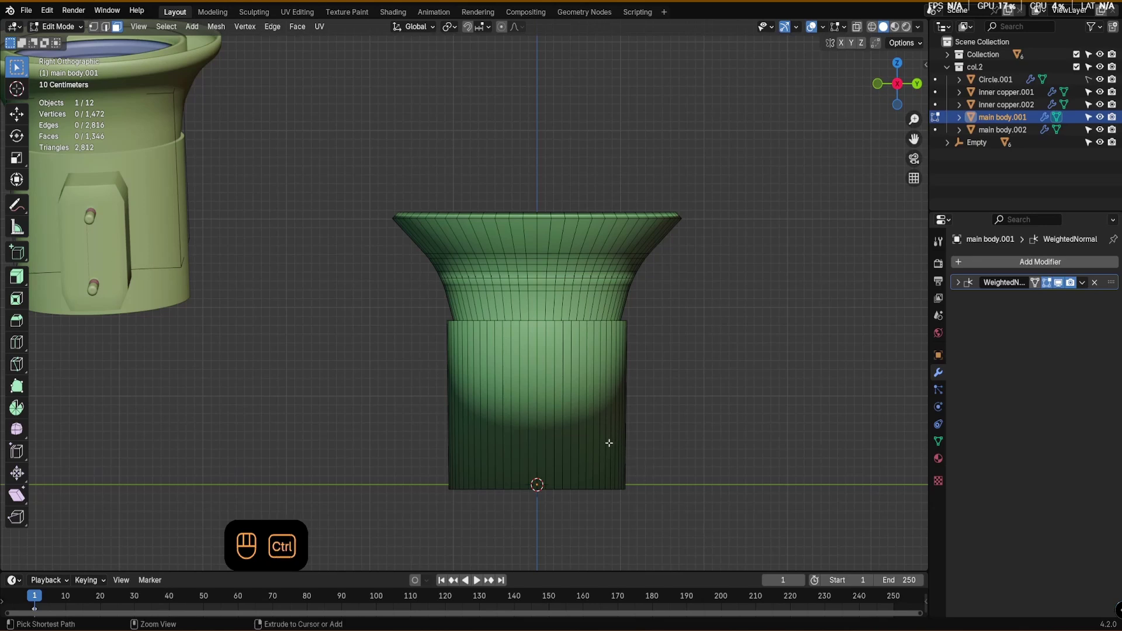
key("ctrl+r")
scroll(591, 436, "up", 6)
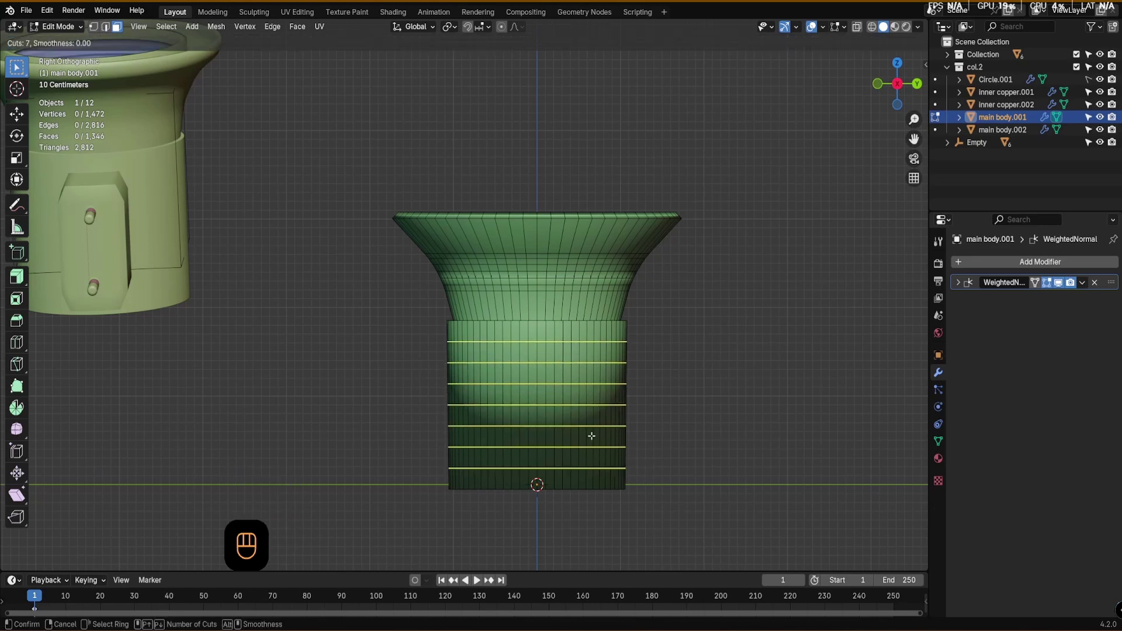
scroll(592, 436, "up", 2)
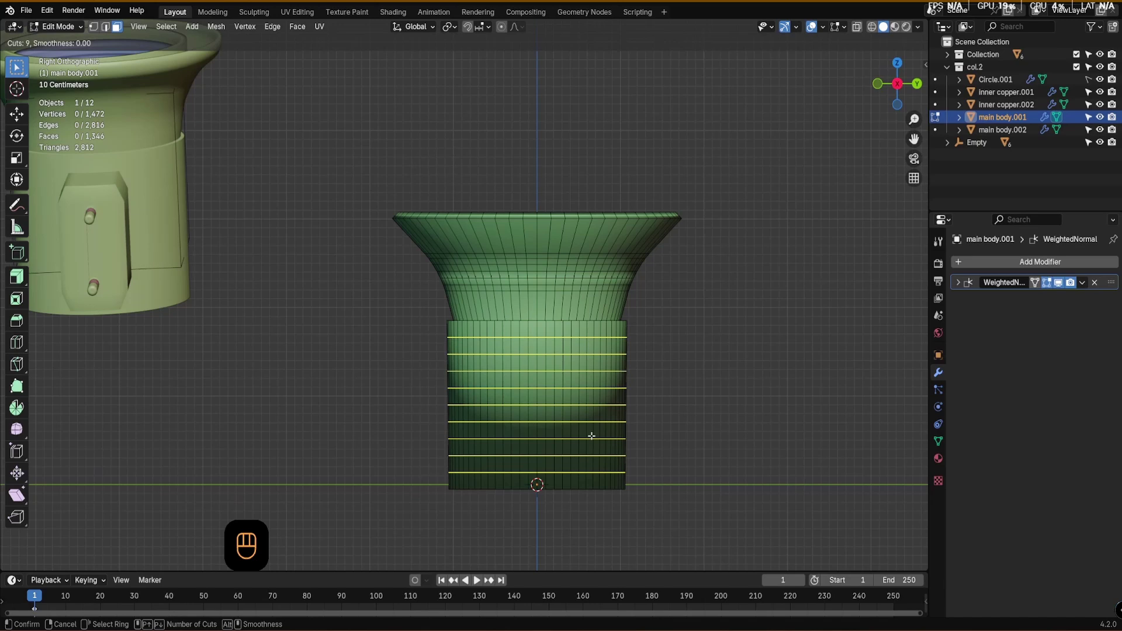
left_click(591, 436)
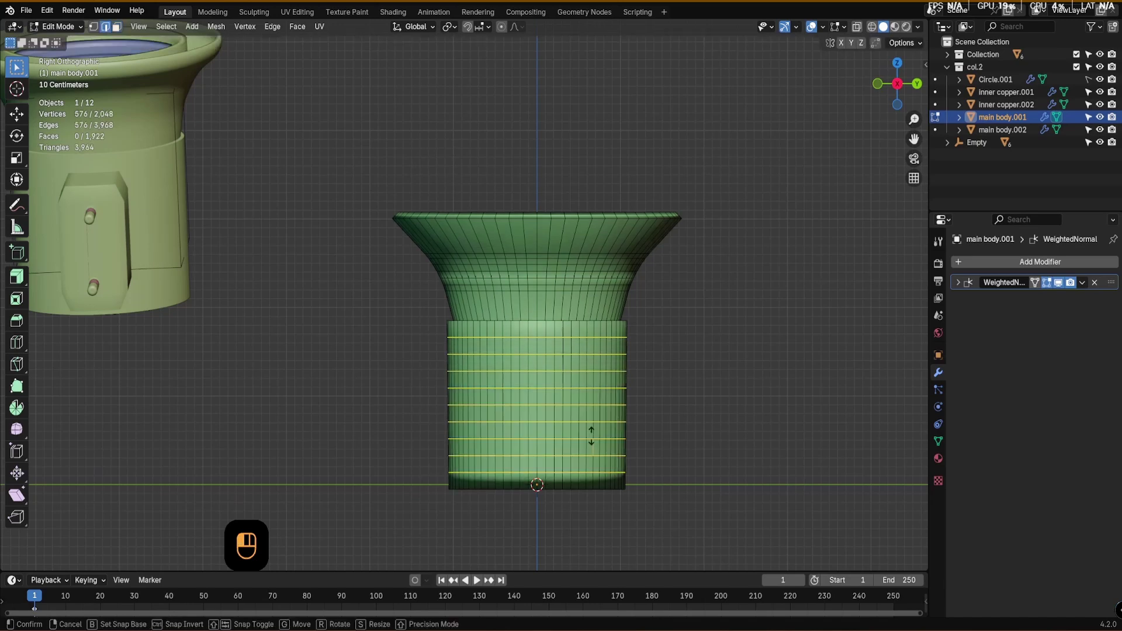
right_click(591, 435)
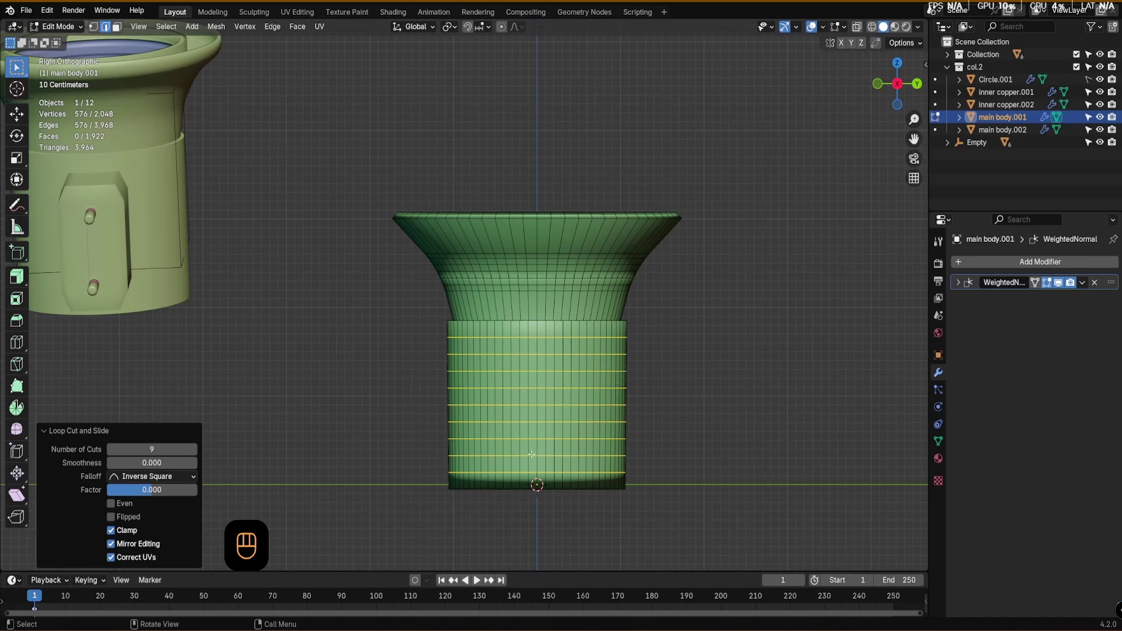
- Annotate a small mark around the centre-line vertex on the first loop below the cylinder's upper rim, and return to the selection tool
middle_click_drag(538, 431, 527, 433, "shift")
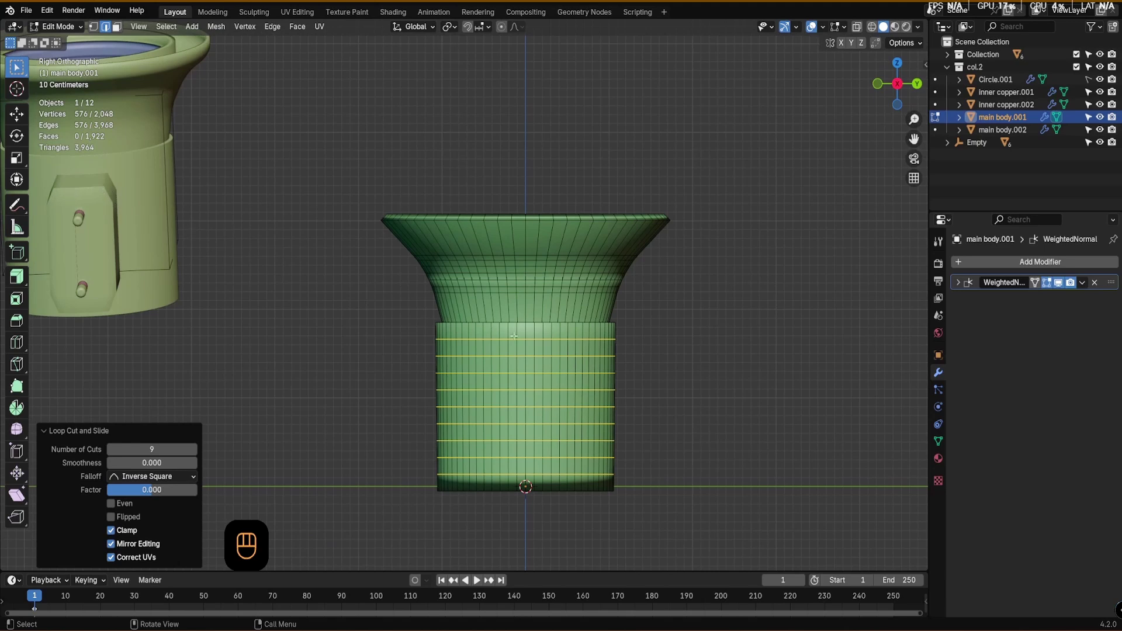
left_click(526, 248)
left_click(527, 350)
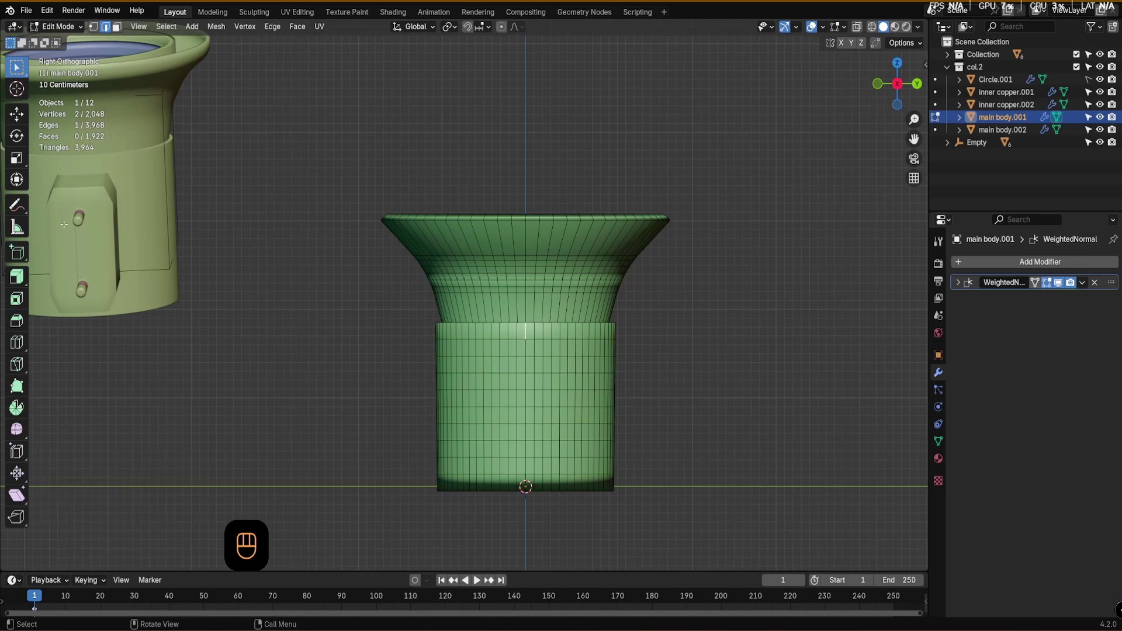
left_click(18, 211)
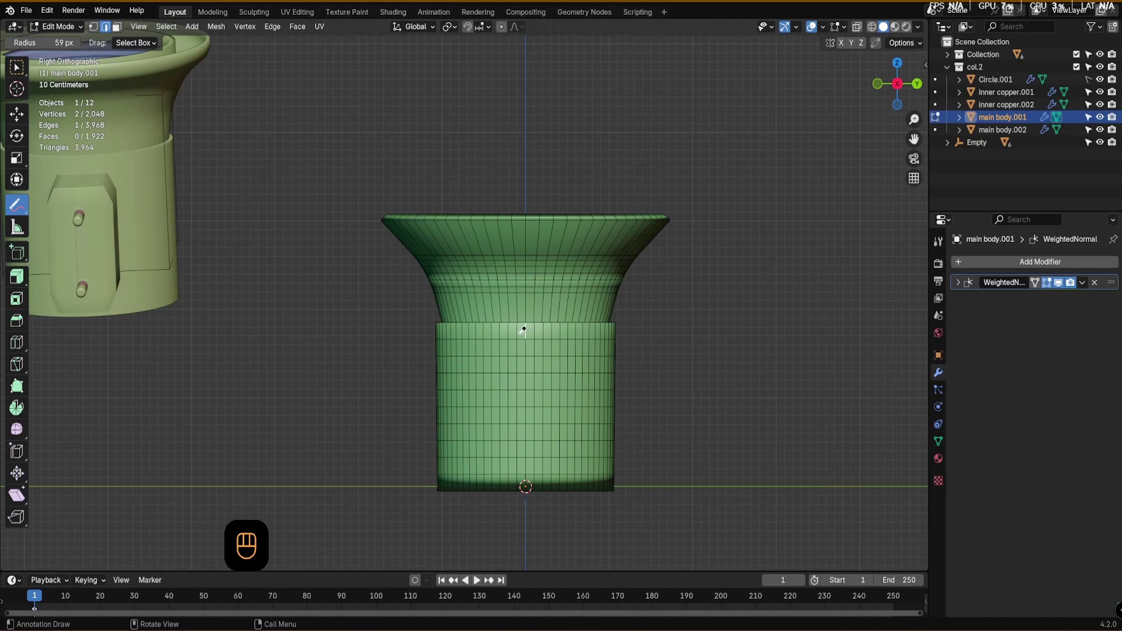
left_click_drag(18, 205, 59, 232)
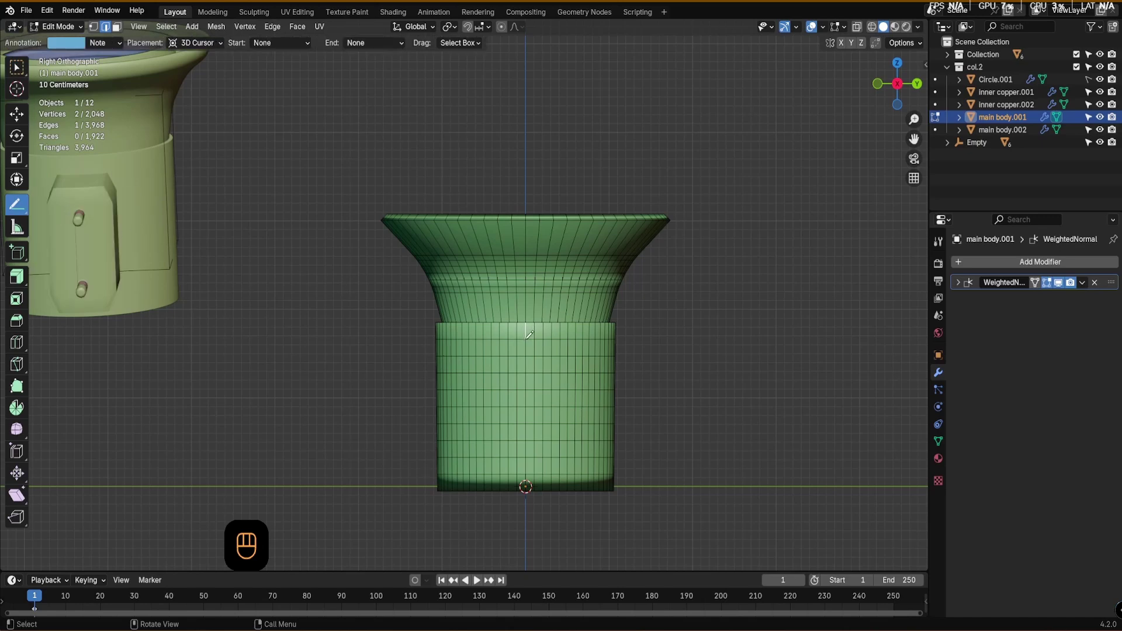
left_click_drag(529, 334, 523, 340)
scroll(528, 330, "up", 5)
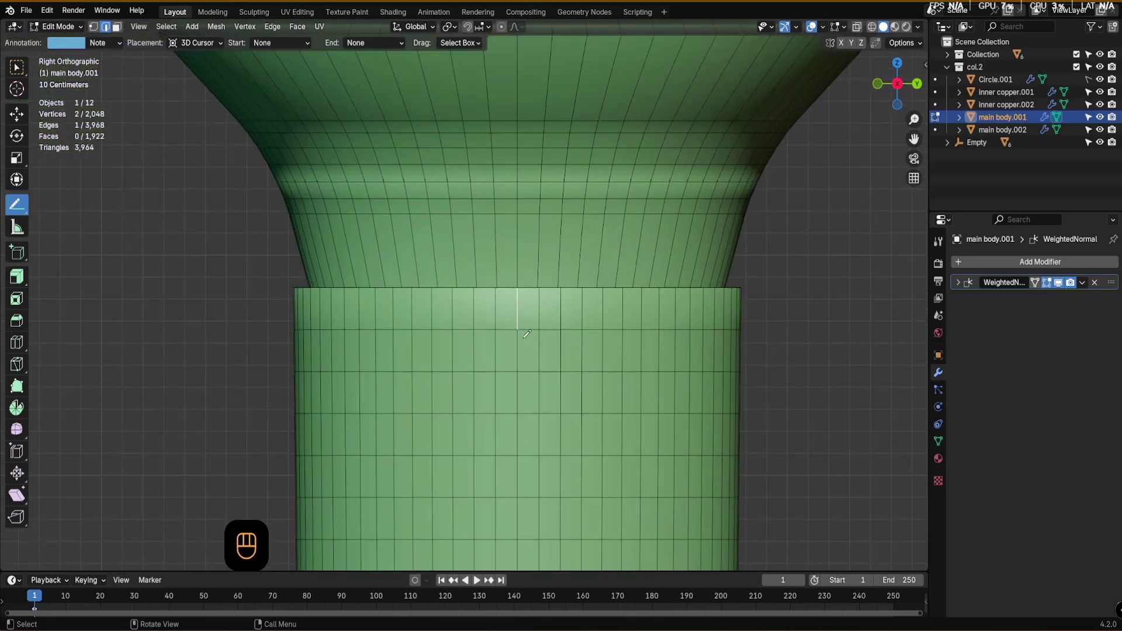
mouse_move(519, 325)
left_mouse_down()
mouse_move(529, 332)
mouse_move(518, 341)
left_mouse_up()
mouse_move(17, 213)
left_mouse_down()
mouse_move(35, 229)
mouse_move(58, 205)
left_mouse_up()
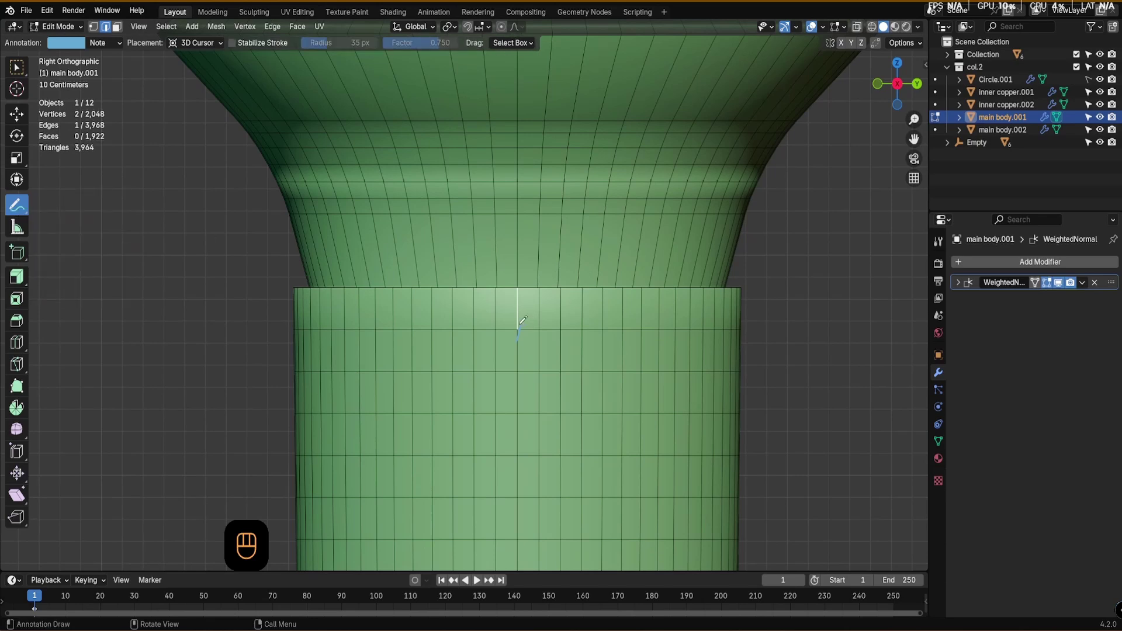
scroll(560, 371, "down", 2)
scroll(559, 371, "down", 2)
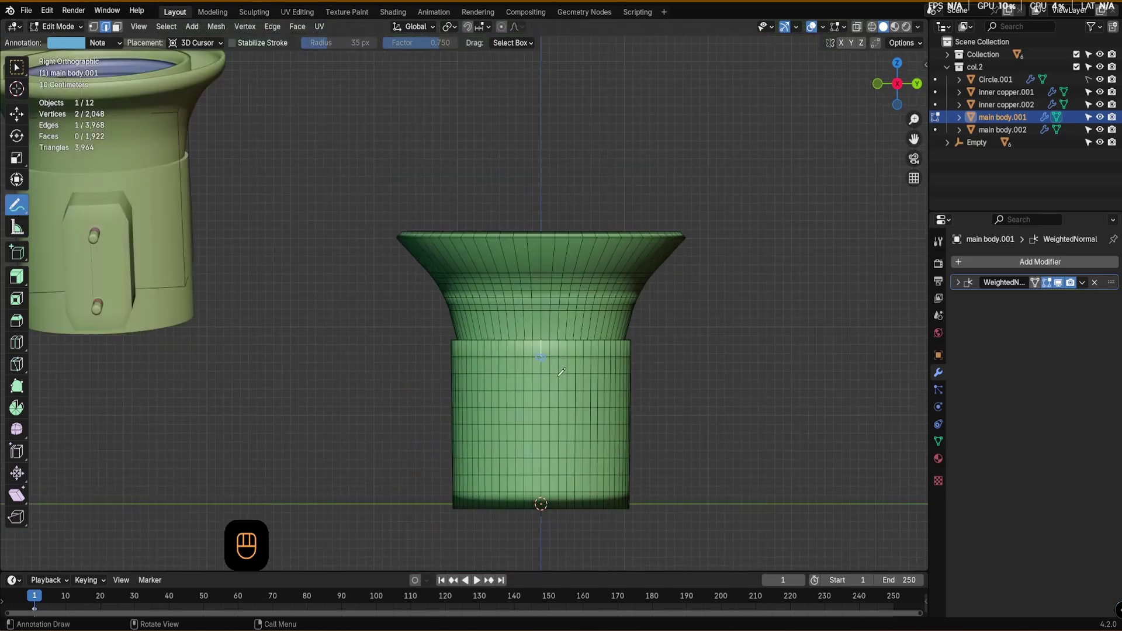
key("w")
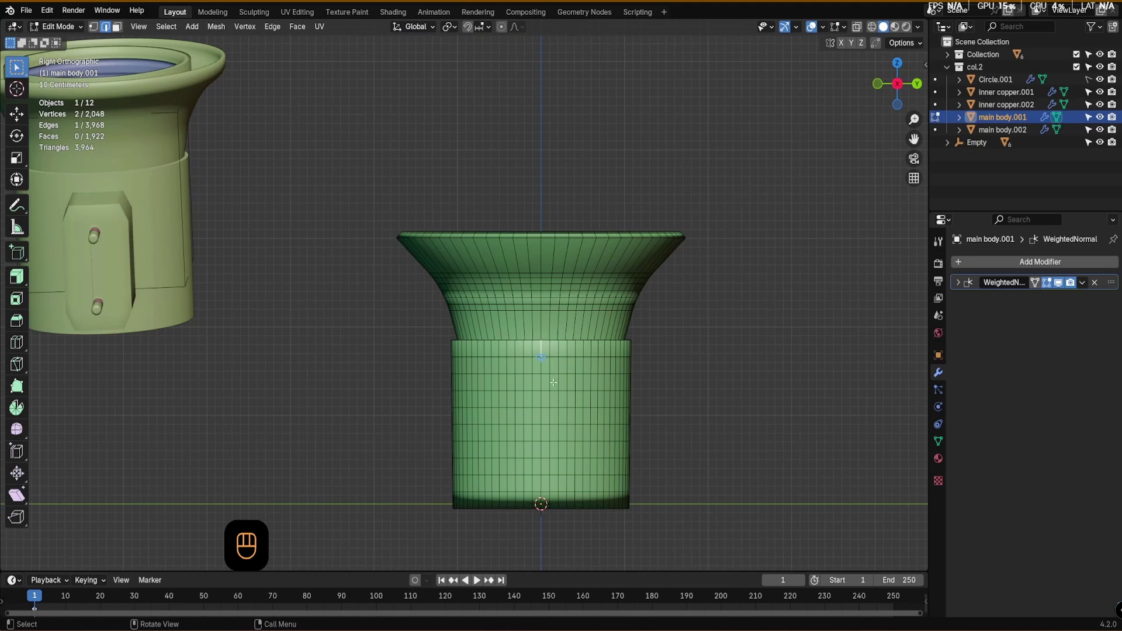
- Switch to vertex selection and select the vertex two columns right of and one row below the annotated mark
scroll(553, 381, "up", 1)
scroll(550, 387, "down", 2)
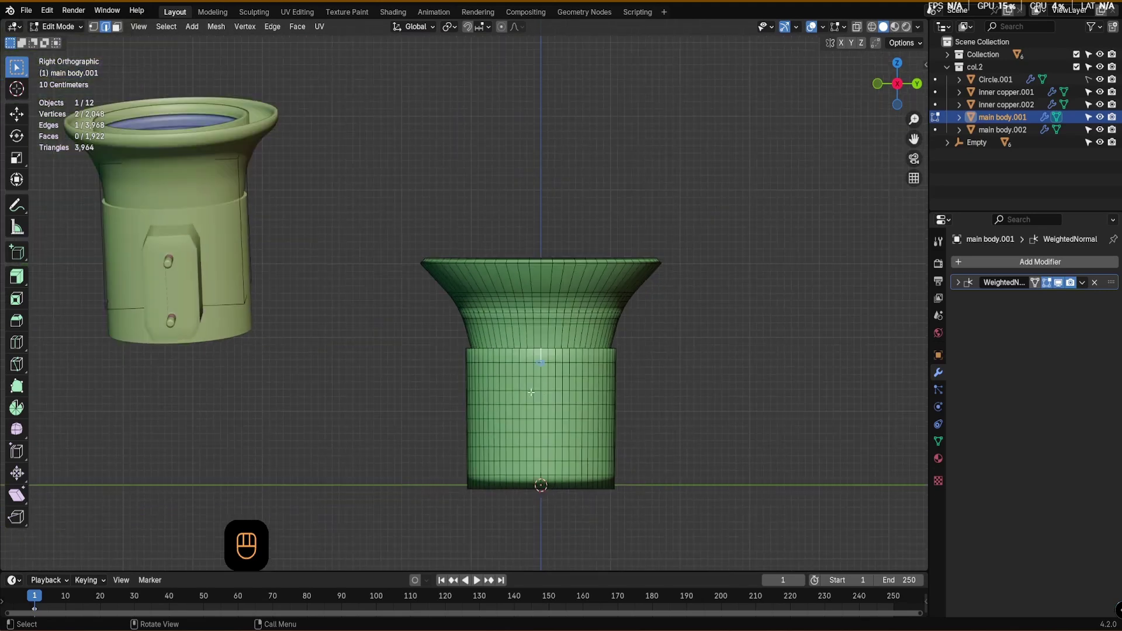
middle_click_drag(565, 396, 510, 387, "shift")
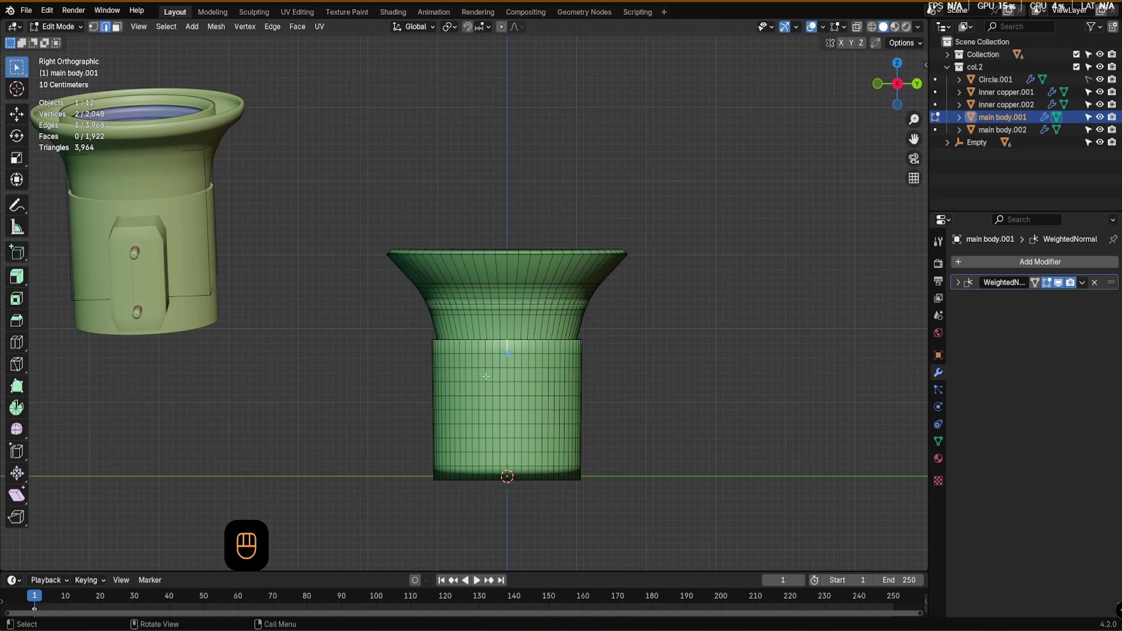
scroll(512, 387, "up", 2)
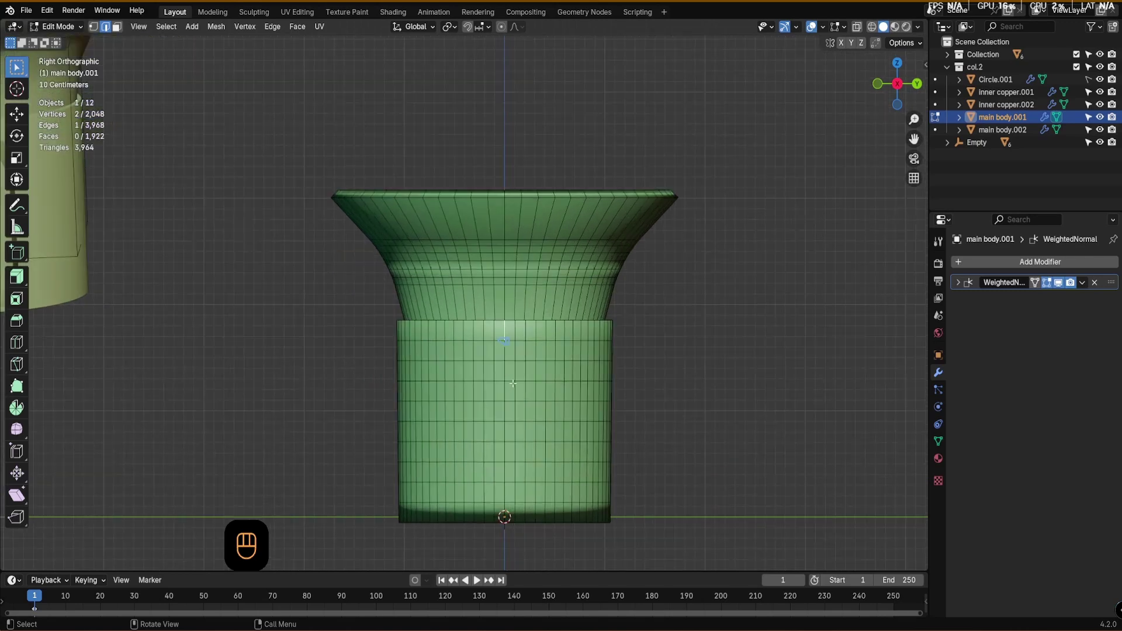
scroll(513, 384, "down", 1)
key("1")
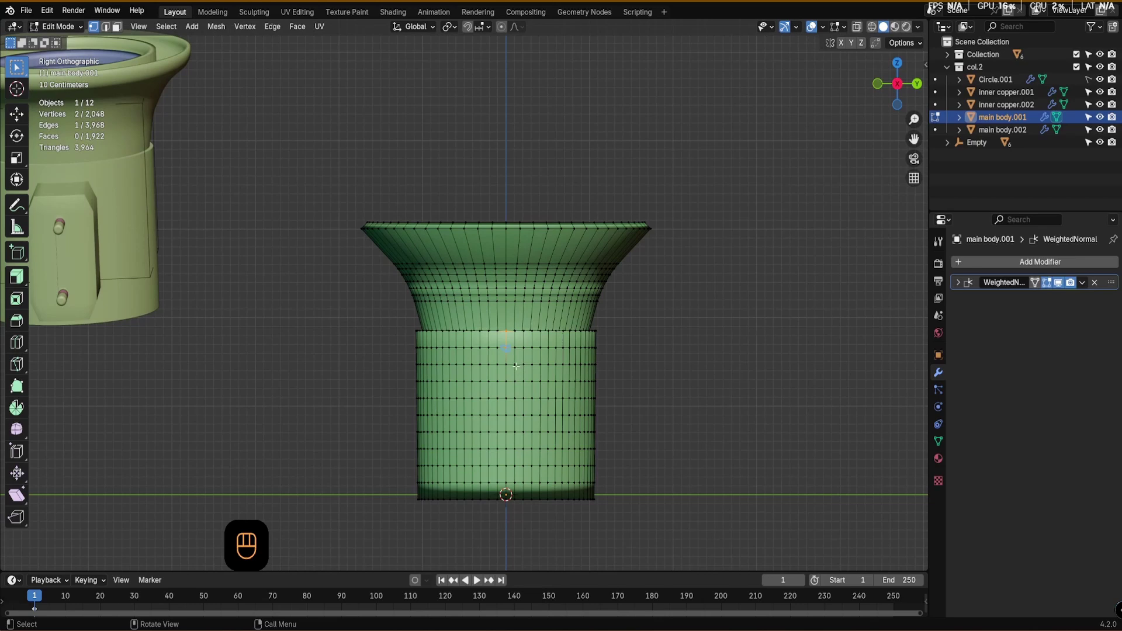
left_click(515, 365)
left_click(523, 364)
- Try joining this vertex to its lower-right diagonal neighbour with Connect Vertex Path and with a plain edge, undoing both
scroll(507, 371, "up", 3)
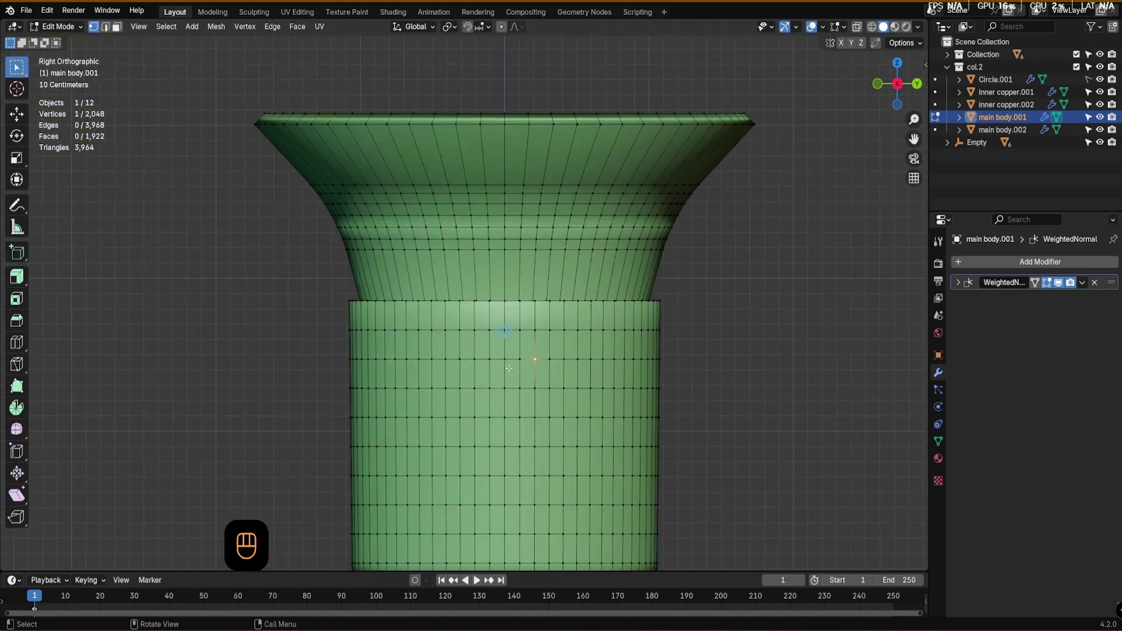
scroll(535, 361, "down", 2)
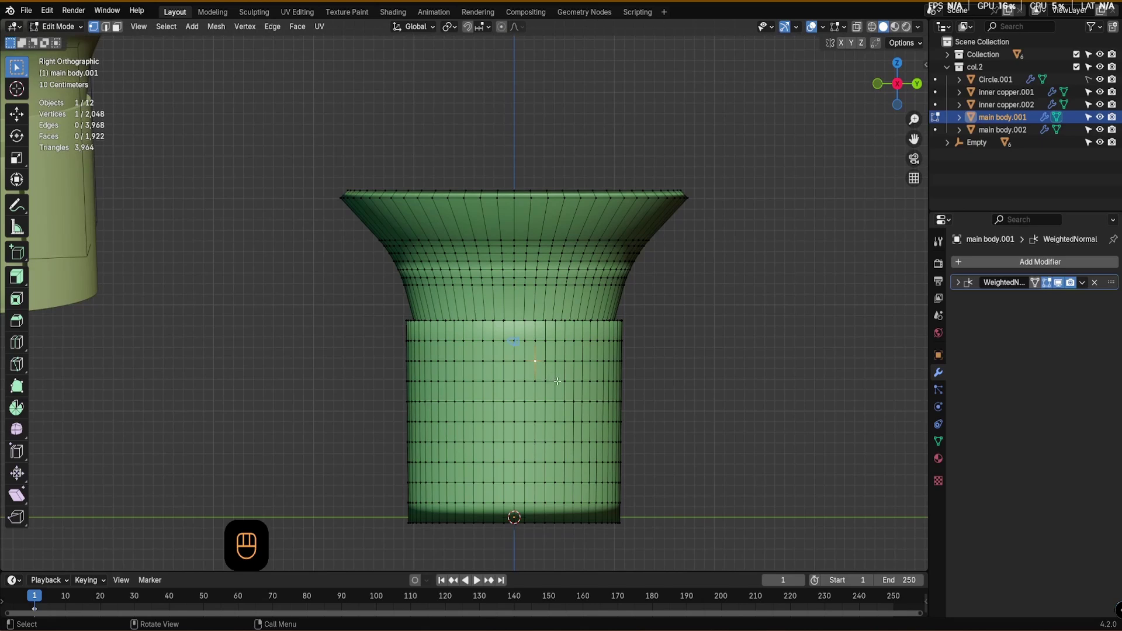
left_click(545, 381, "shift")
key("j")
scroll(540, 388, "up", 1)
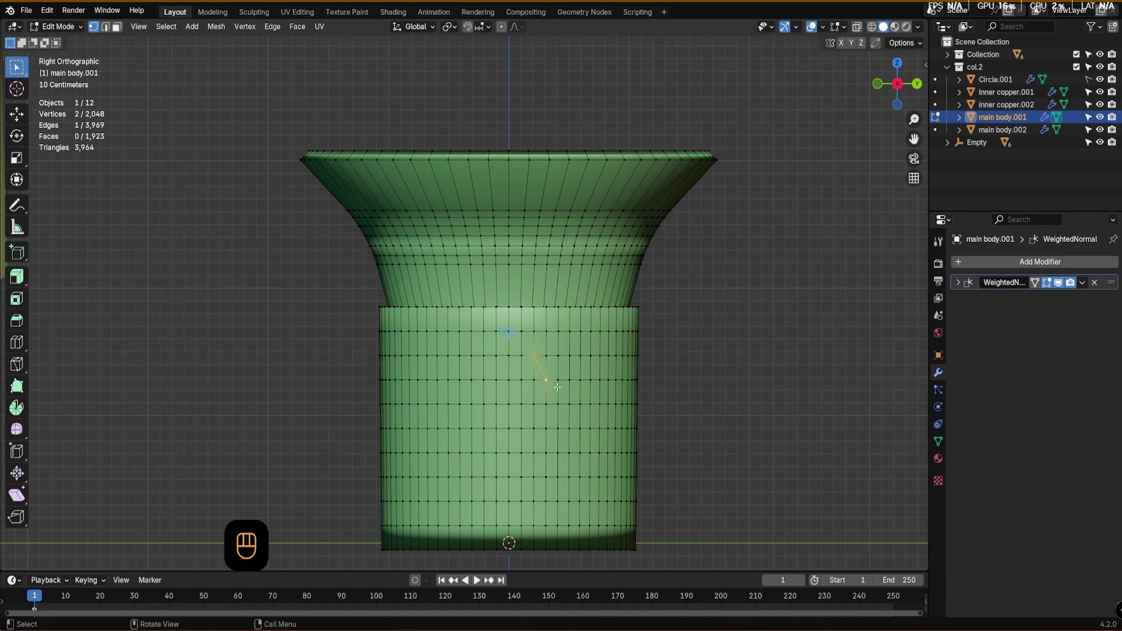
key("ctrl+z")
key("f")
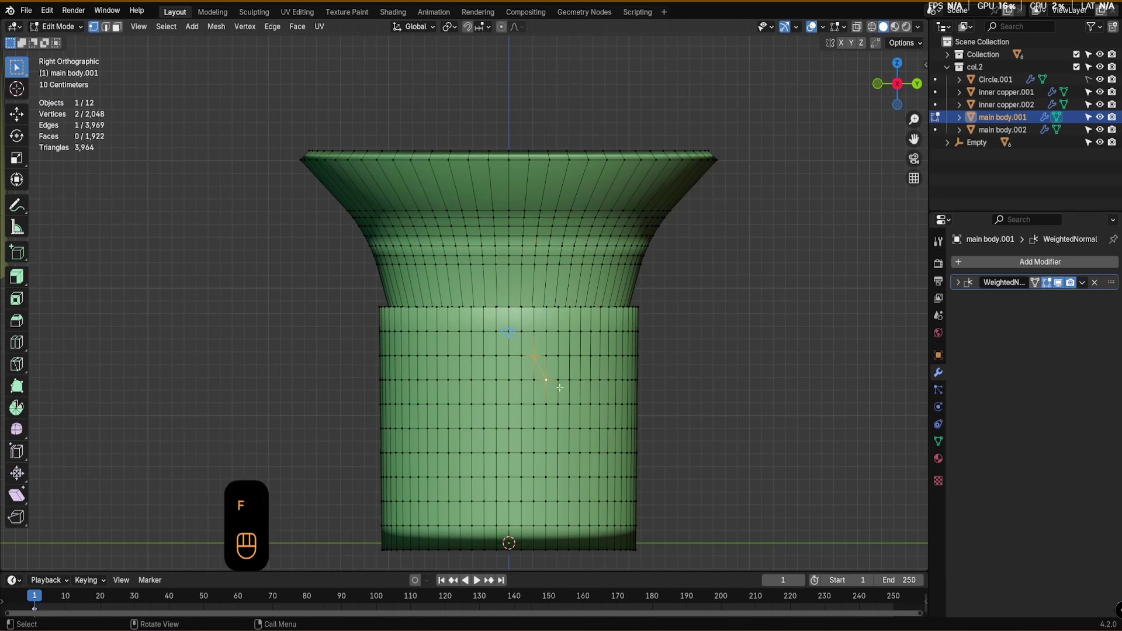
key("ctrl+z")
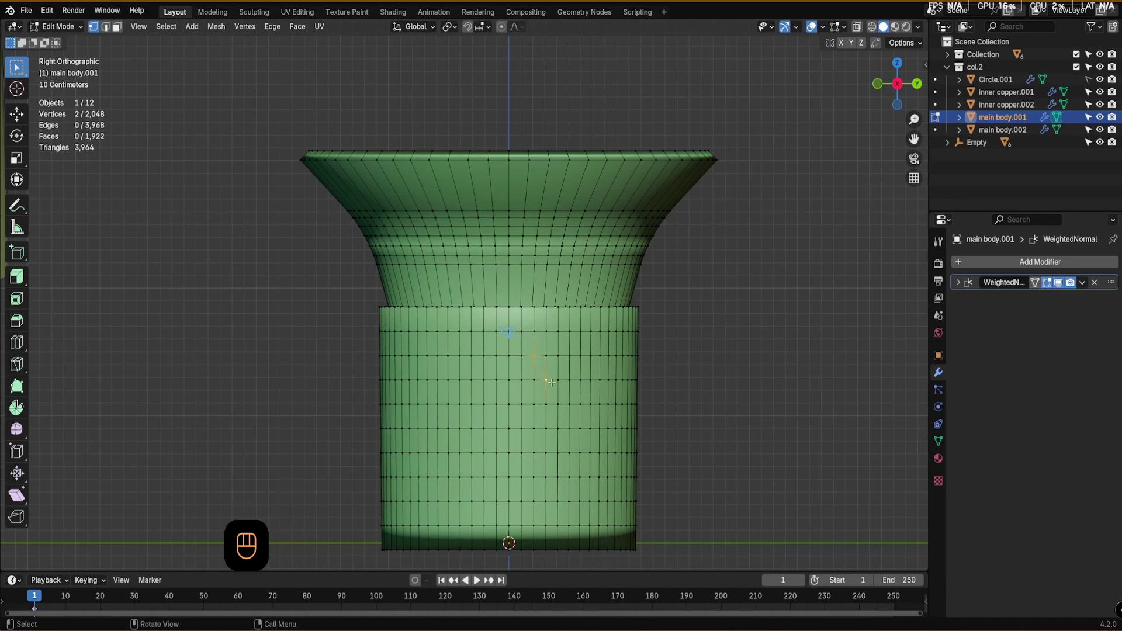
- Connect the vertex right of the mark to the one three columns right and one row lower with Connect Vertex Path, and use orthographic projection
left_click(534, 357)
left_click(569, 379, "shift")
scroll(566, 379, "up", 2)
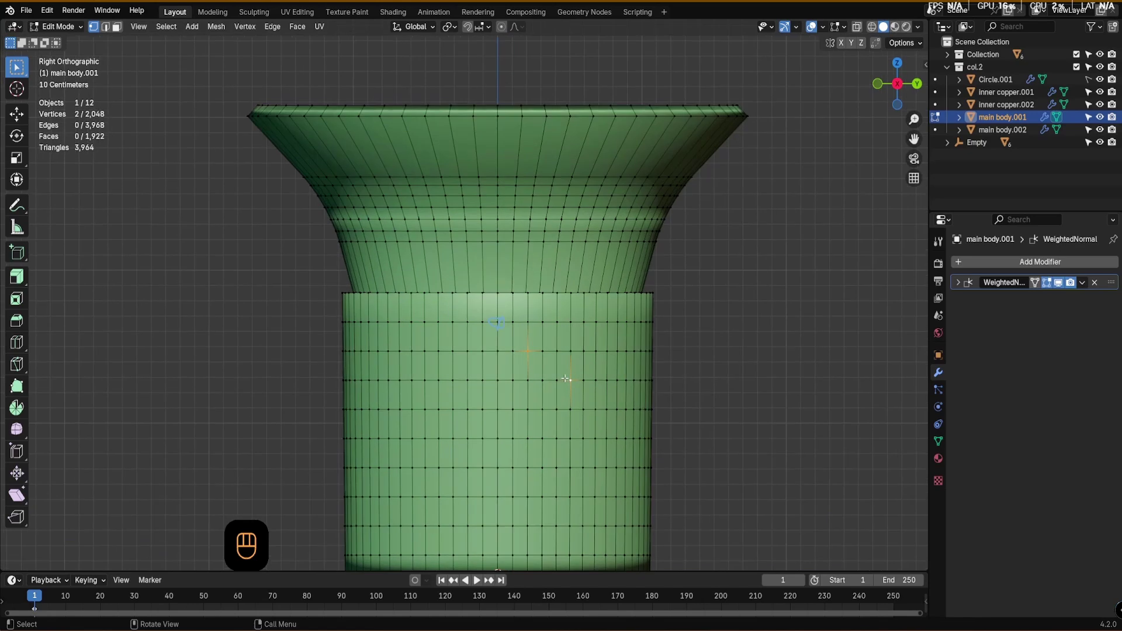
key("j")
middle_click_drag(566, 378, 544, 363)
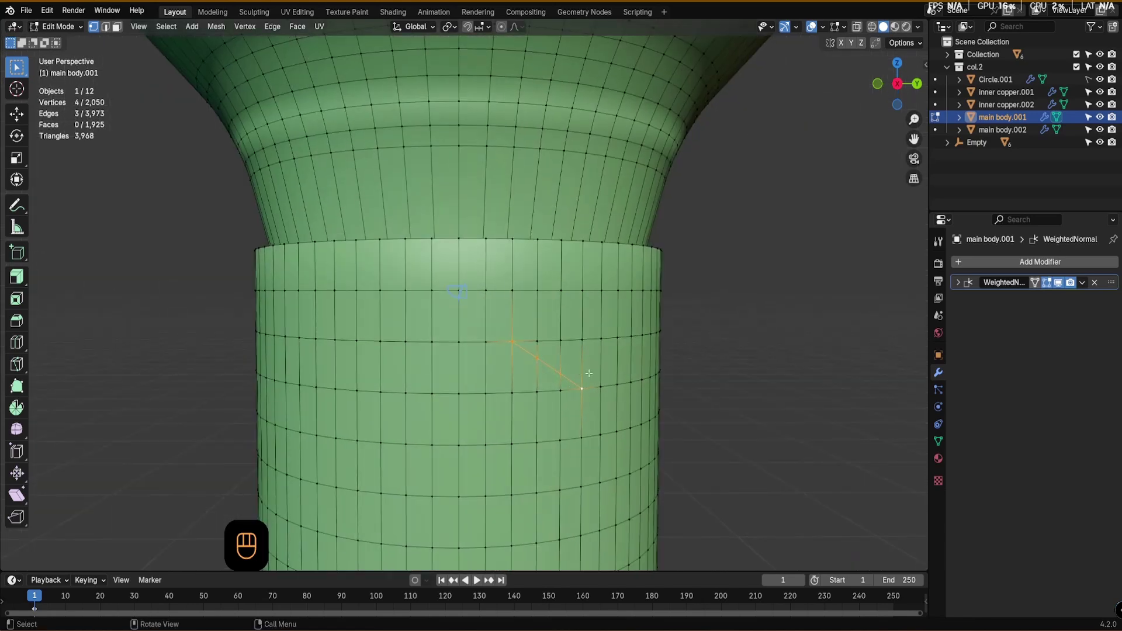
scroll(589, 374, "up", 2)
left_click(913, 178)
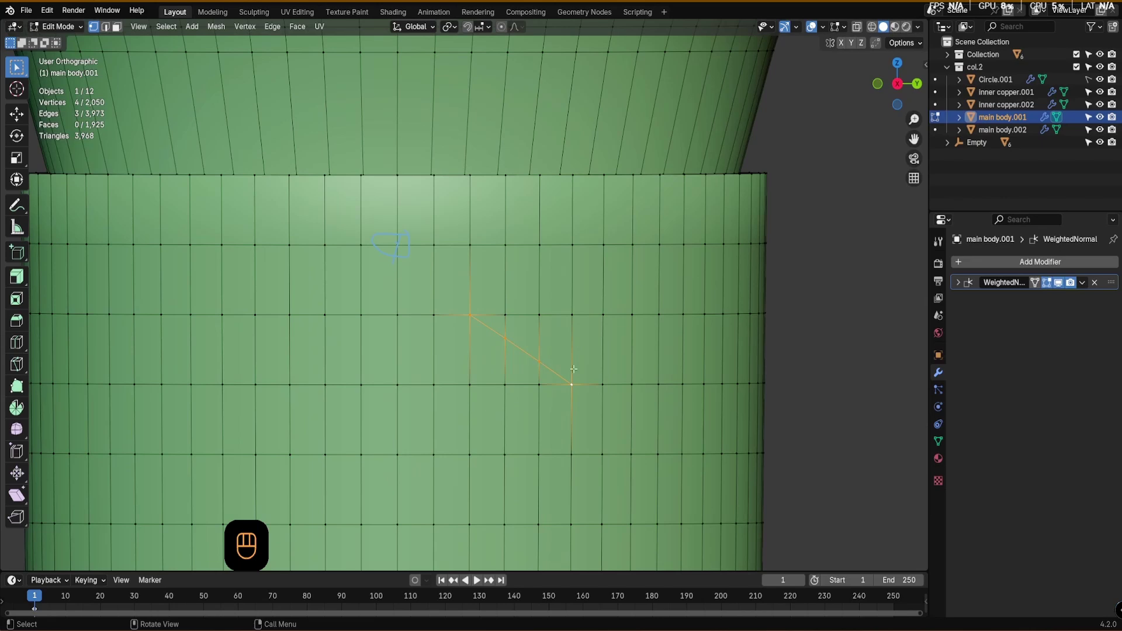
- Try a plain edge between the same two vertices instead of the path, undo it and reconnect them with Connect Vertex Path
key("ctrl+z")
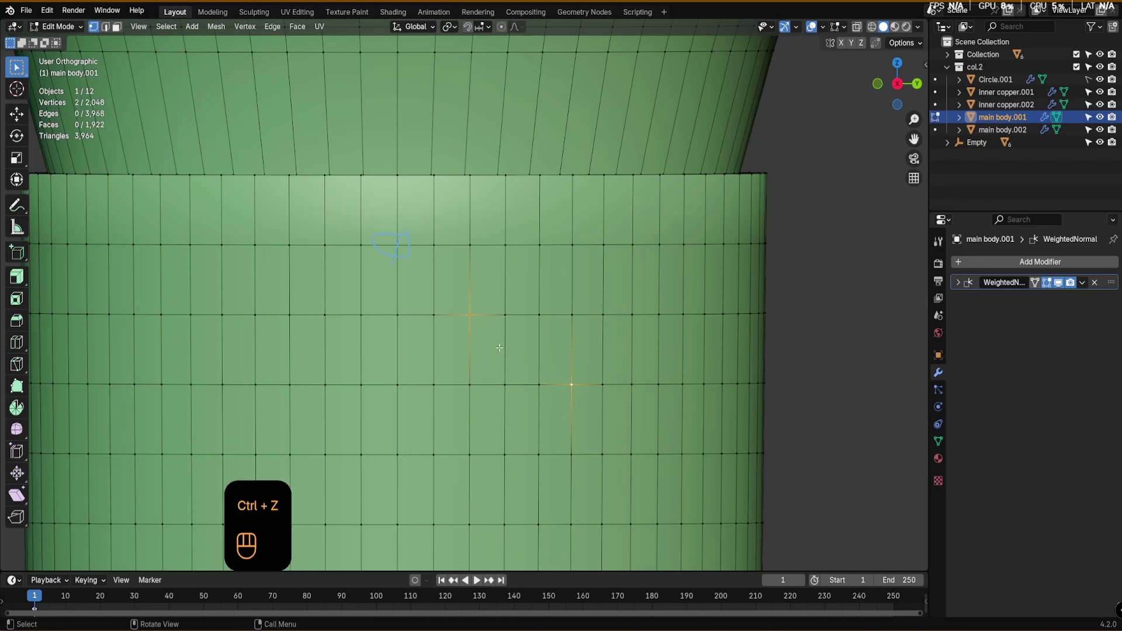
key("f")
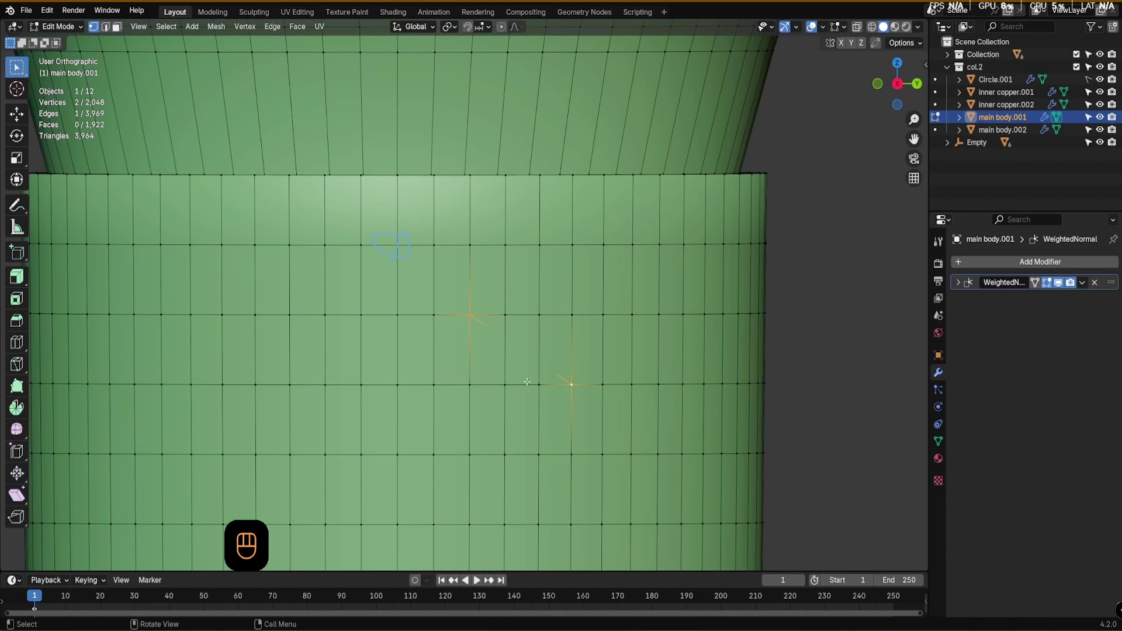
key("ctrl+z")
key("j")
- Connect the mirrored pair left of the mark, from two columns left to three columns further left and one row lower, with Connect Vertex Path
scroll(489, 348, "down", 5)
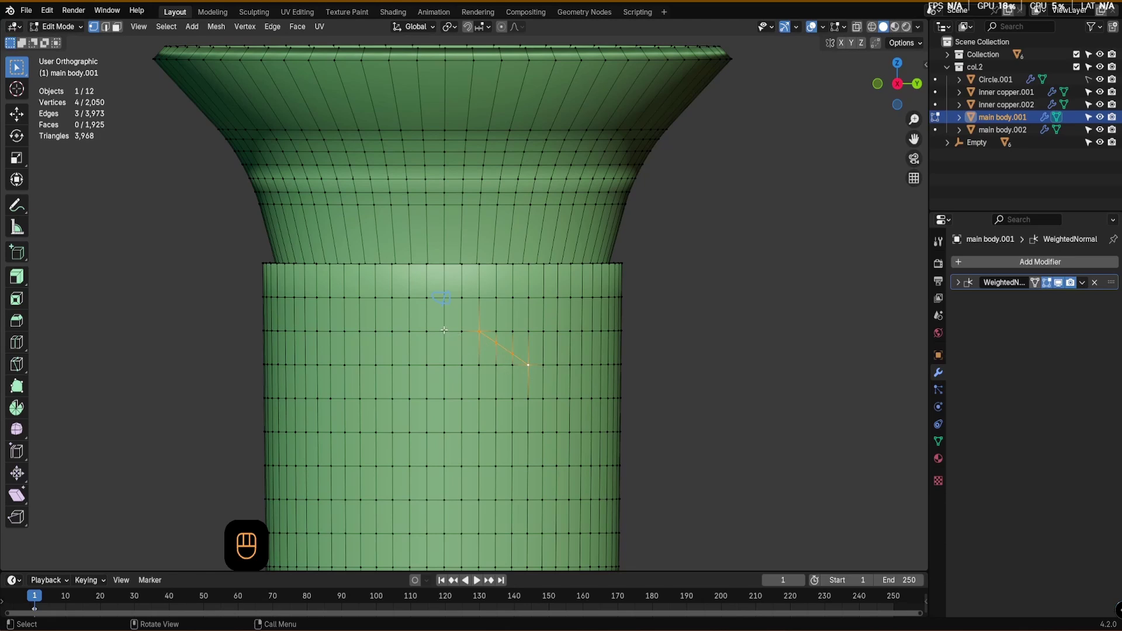
left_click(410, 332)
left_click(360, 366, "shift")
key("j")
scroll(478, 375, "down", 4)
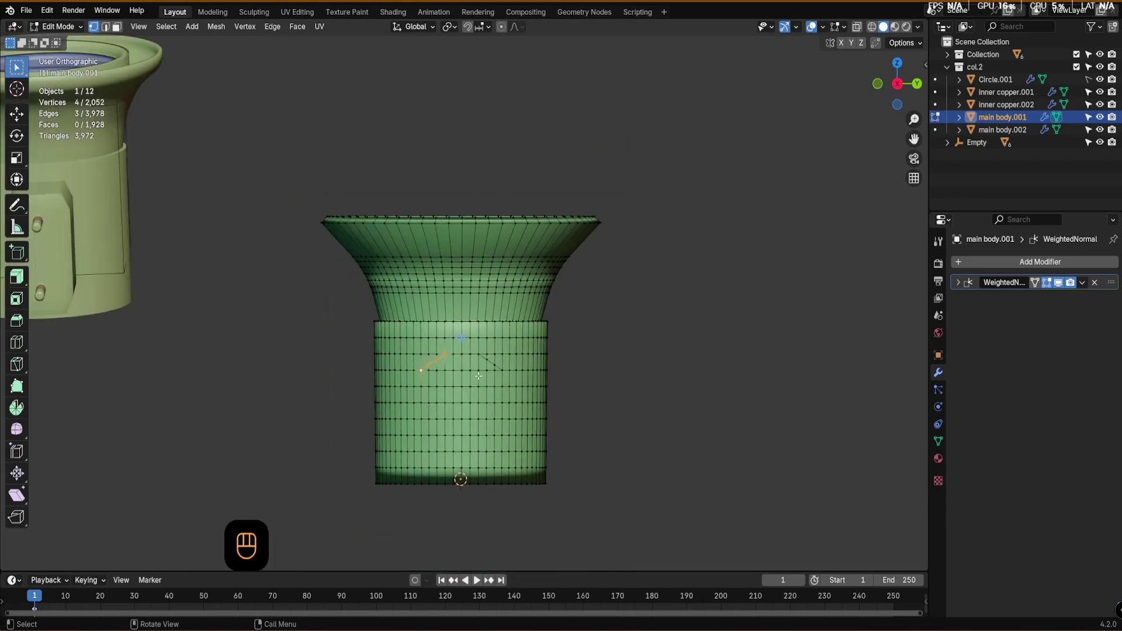
- Connect the vertex two columns right of centre, one row above the base, to the one three columns right and one row higher with Connect Vertex Path
left_click_drag(473, 422, 469, 383, "alt+shift")
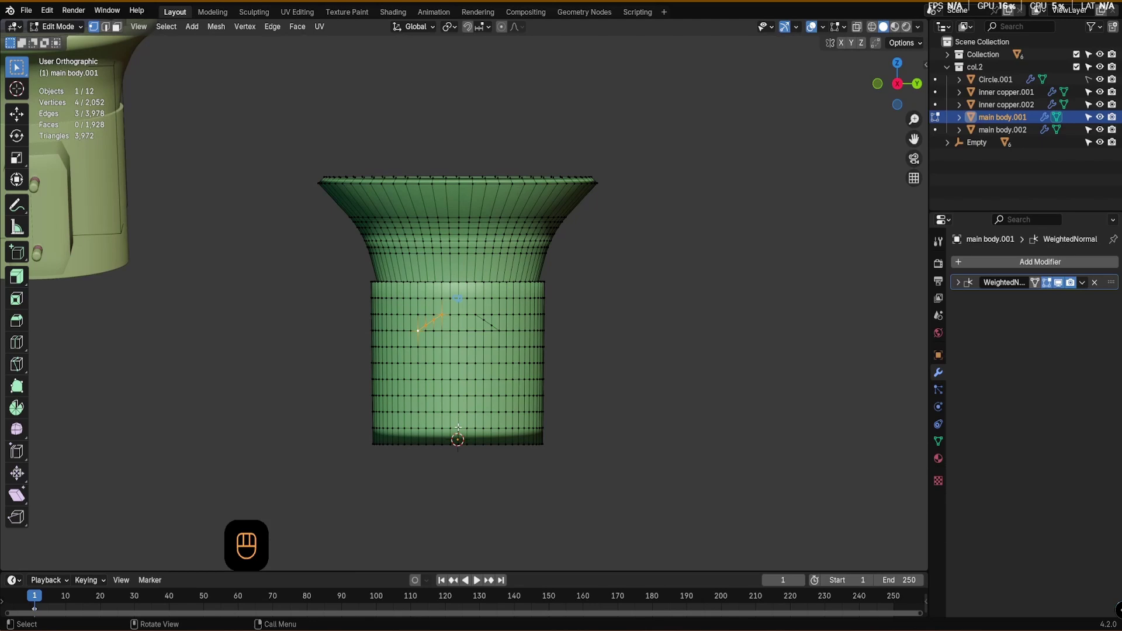
left_click(458, 428)
scroll(459, 424, "up", 3)
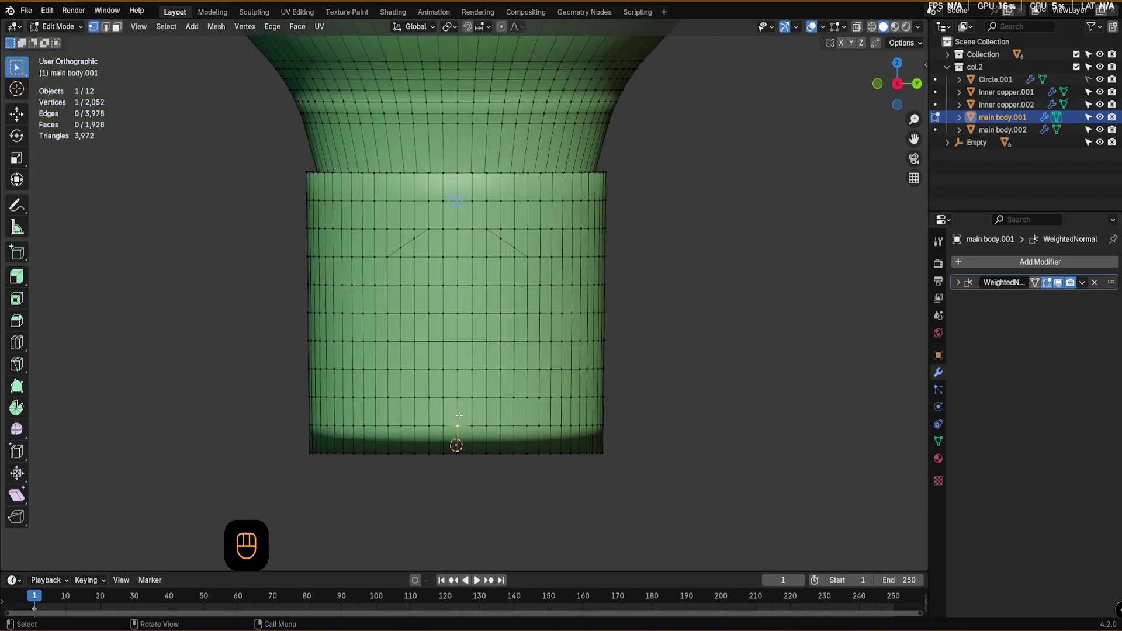
scroll(458, 415, "up", 2)
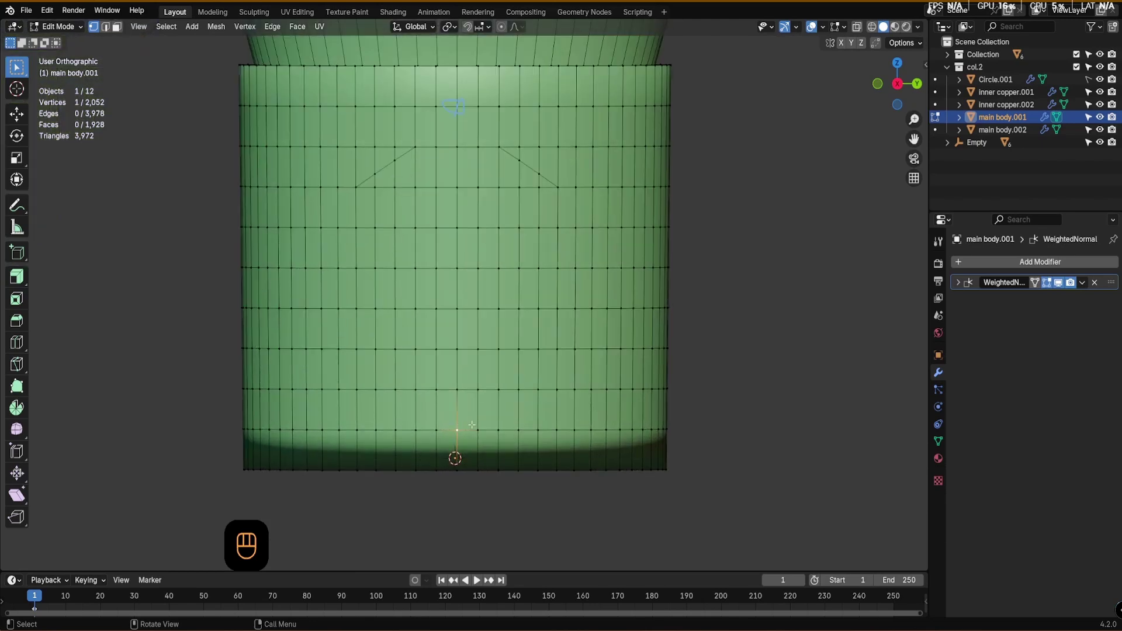
left_click(502, 429)
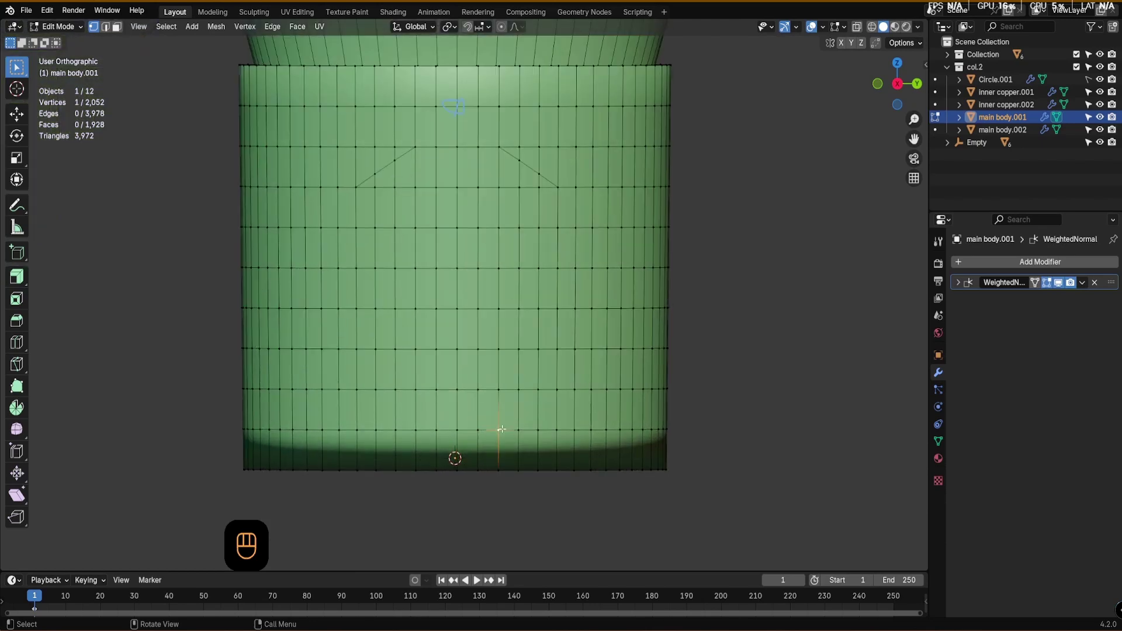
left_click(554, 395, "shift")
key("j")
- Connect the mirrored lower pair, from two columns left of centre to three columns further left and one row higher, with Connect Vertex Path
left_click(459, 432)
left_click(415, 431)
left_click(357, 390, "shift")
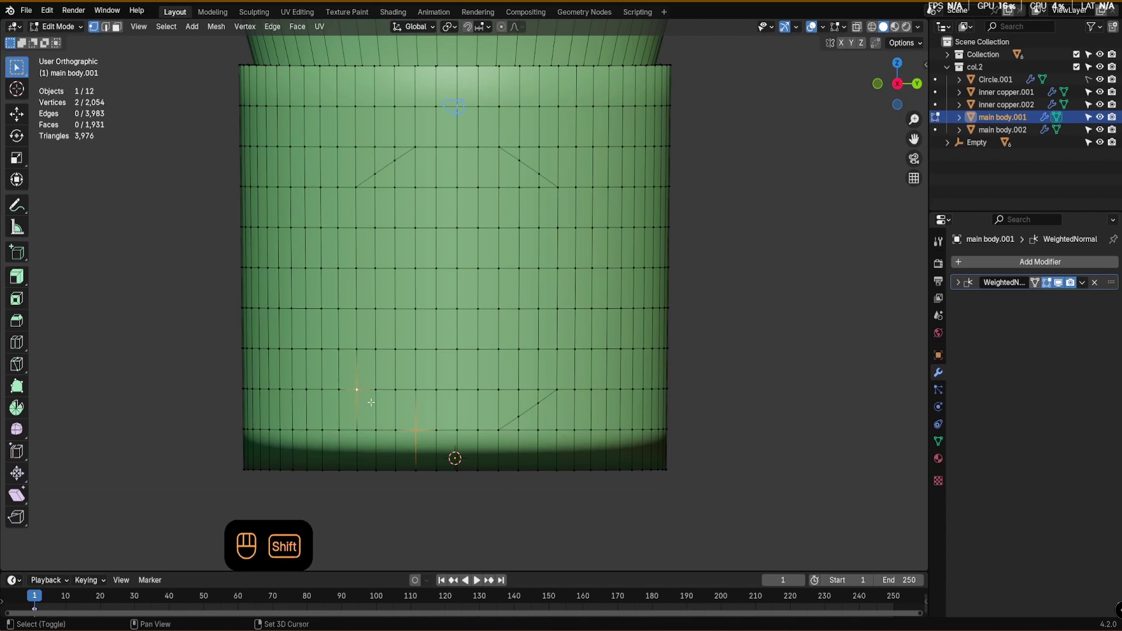
key("j")
scroll(463, 275, "down", 1)
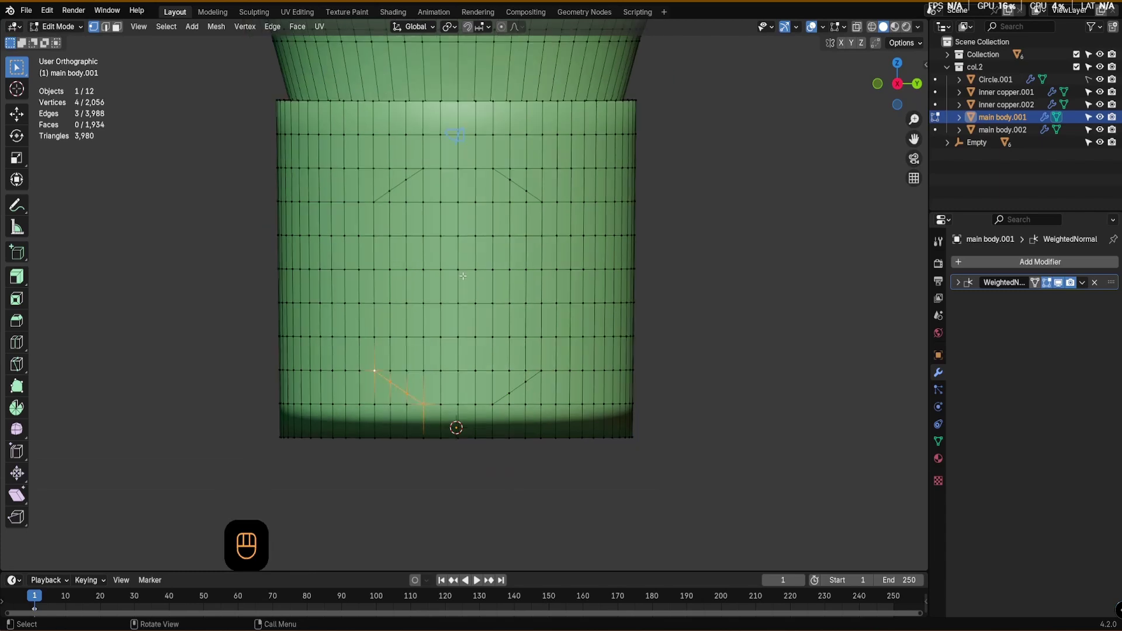
- Select all faces inside the octagonal outline in face mode with Circle Select, deselecting the stray faces beyond its side edges
left_click(117, 27)
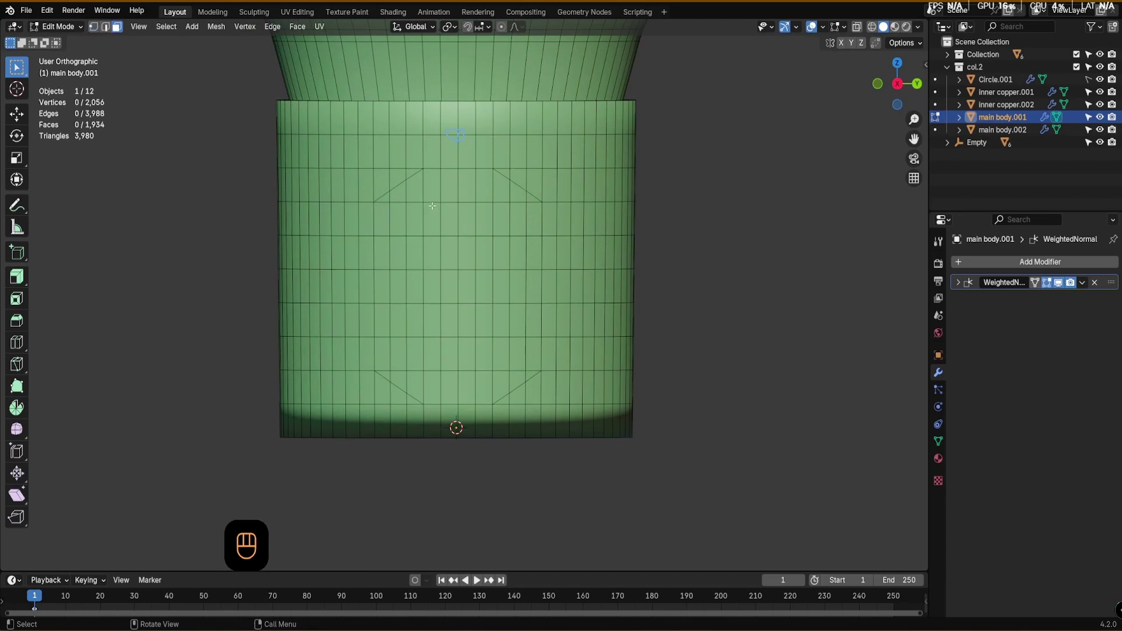
key("c")
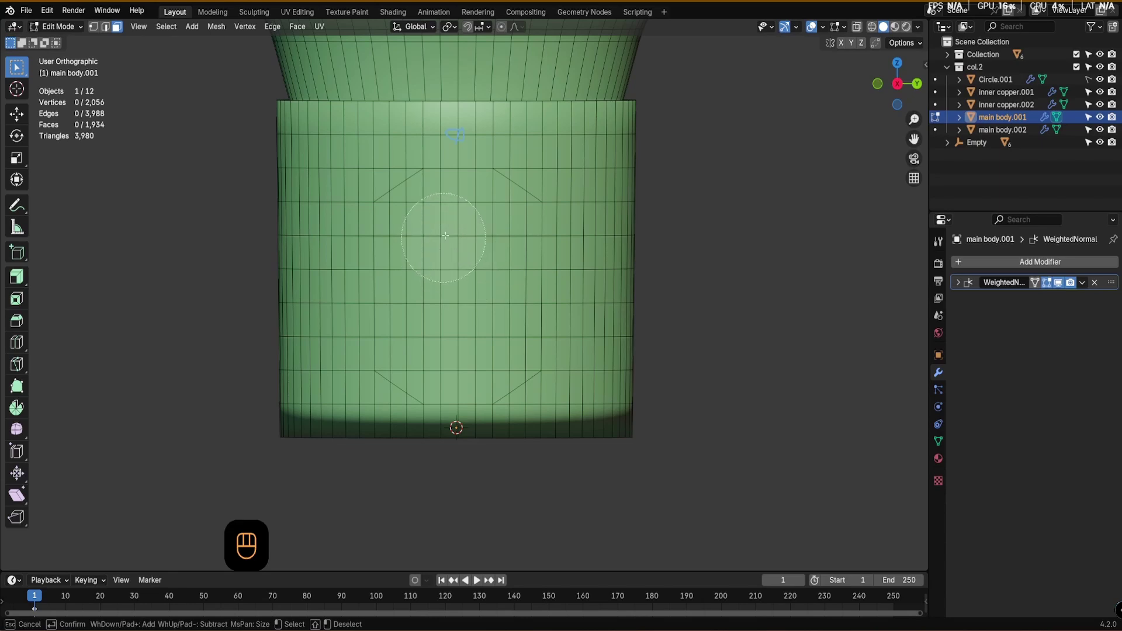
mouse_move(433, 219)
left_mouse_down()
mouse_move(459, 260)
mouse_move(470, 227)
mouse_move(502, 231)
mouse_move(499, 219)
mouse_move(487, 332)
mouse_move(517, 342)
mouse_move(476, 365)
mouse_move(445, 329)
mouse_move(428, 333)
mouse_move(417, 233)
mouse_move(406, 263)
mouse_move(418, 340)
left_mouse_up()
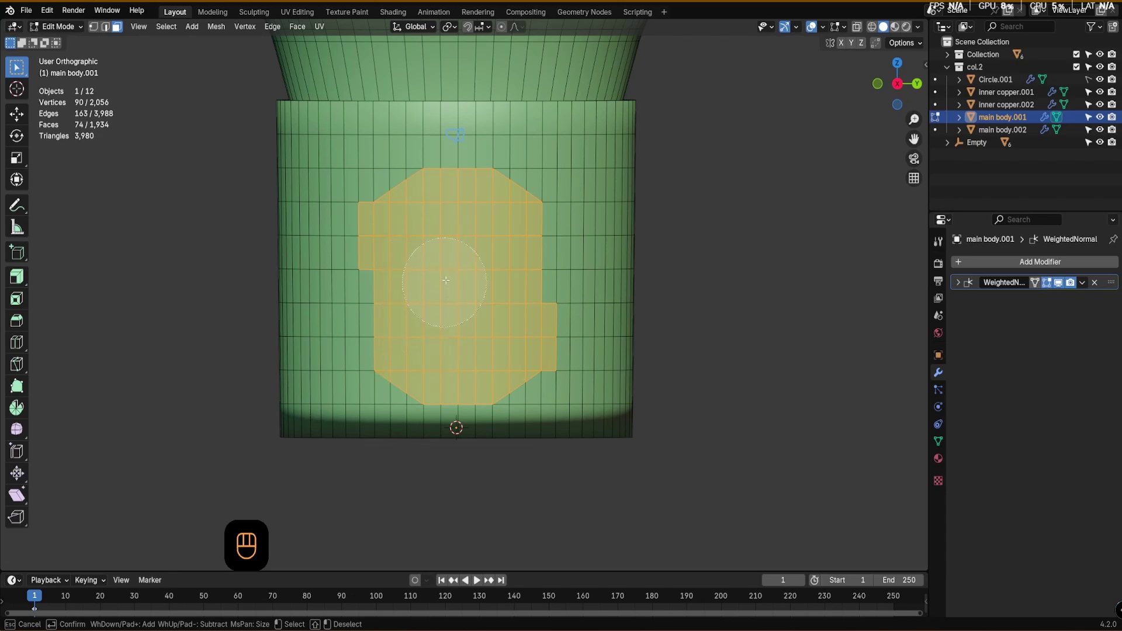
scroll(446, 281, "down", 3)
scroll(446, 281, "up", 9)
mouse_move(564, 337)
left_mouse_down("alt")
mouse_move(569, 306)
mouse_move(568, 343)
left_mouse_up("alt")
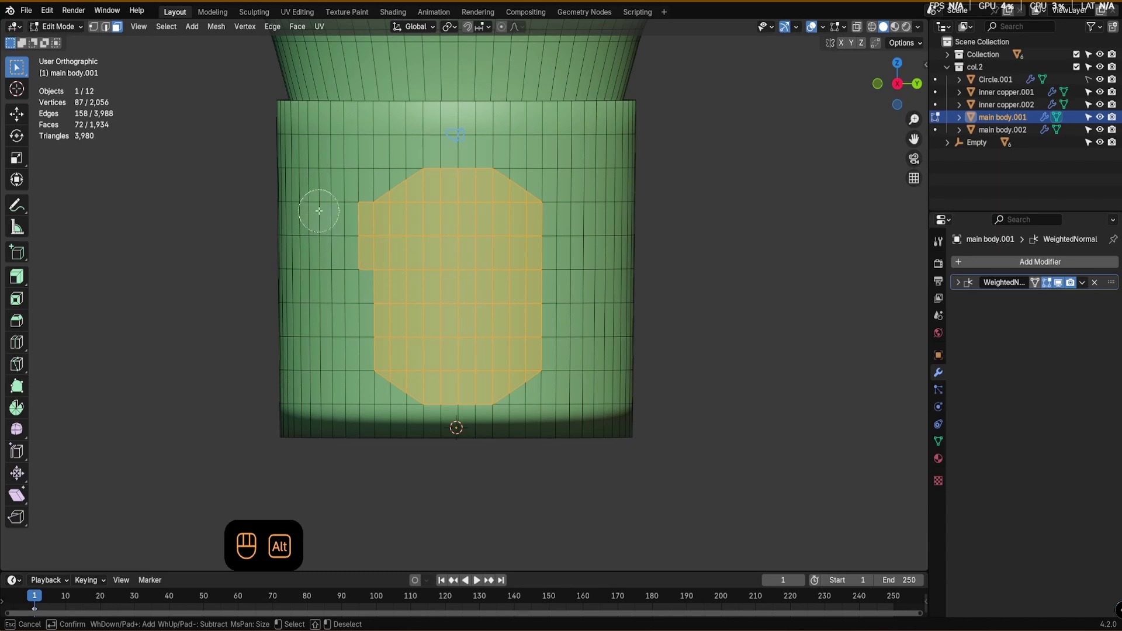
mouse_move(318, 205)
left_mouse_down("alt")
mouse_move(346, 195)
mouse_move(348, 248)
left_mouse_up("alt")
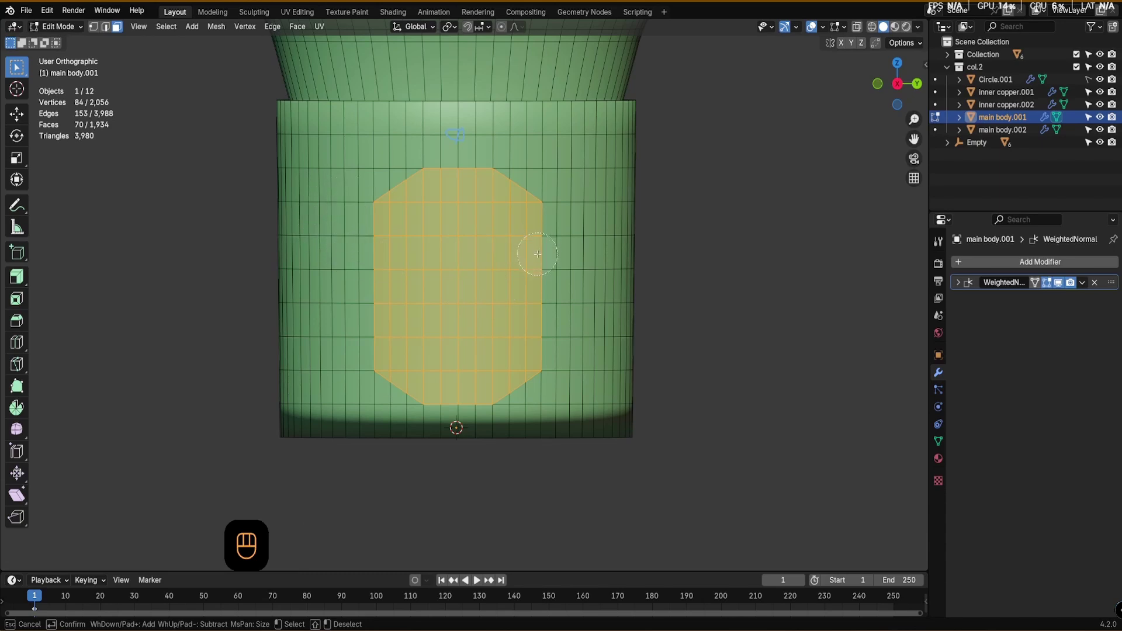
key("Escape")
- Compare the selected octagonal patch on the cylinder with the pinned side plate on the finished reference
scroll(569, 266, "down", 3)
middle_click_drag(569, 267, 479, 330, "alt")
scroll(493, 282, "up", 3)
scroll(480, 330, "up", 2)
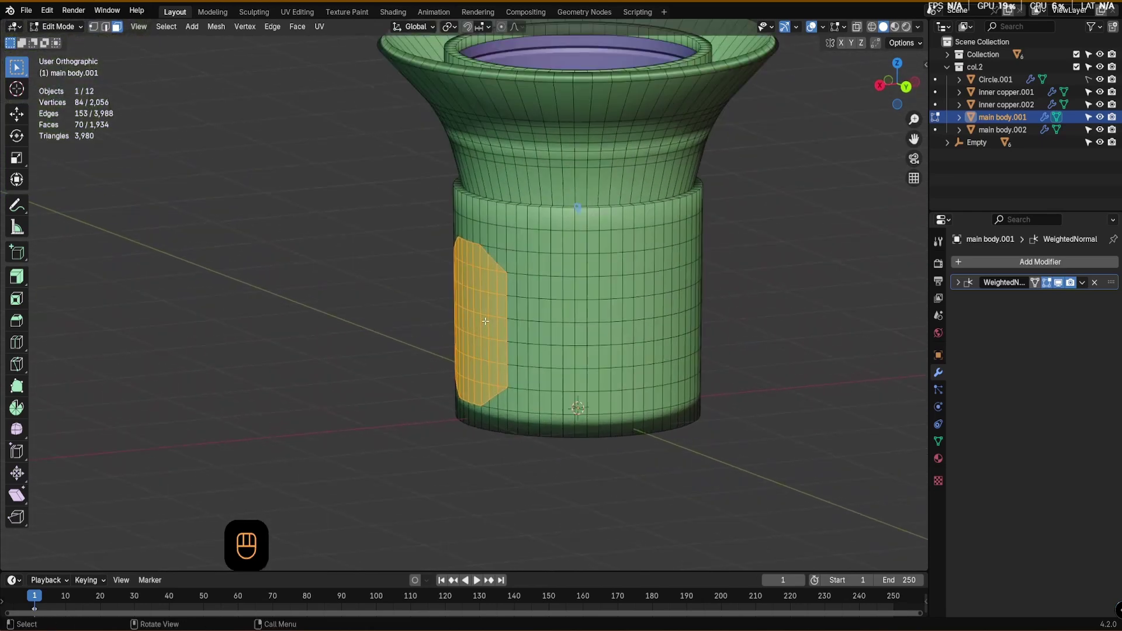
scroll(453, 316, "down", 5)
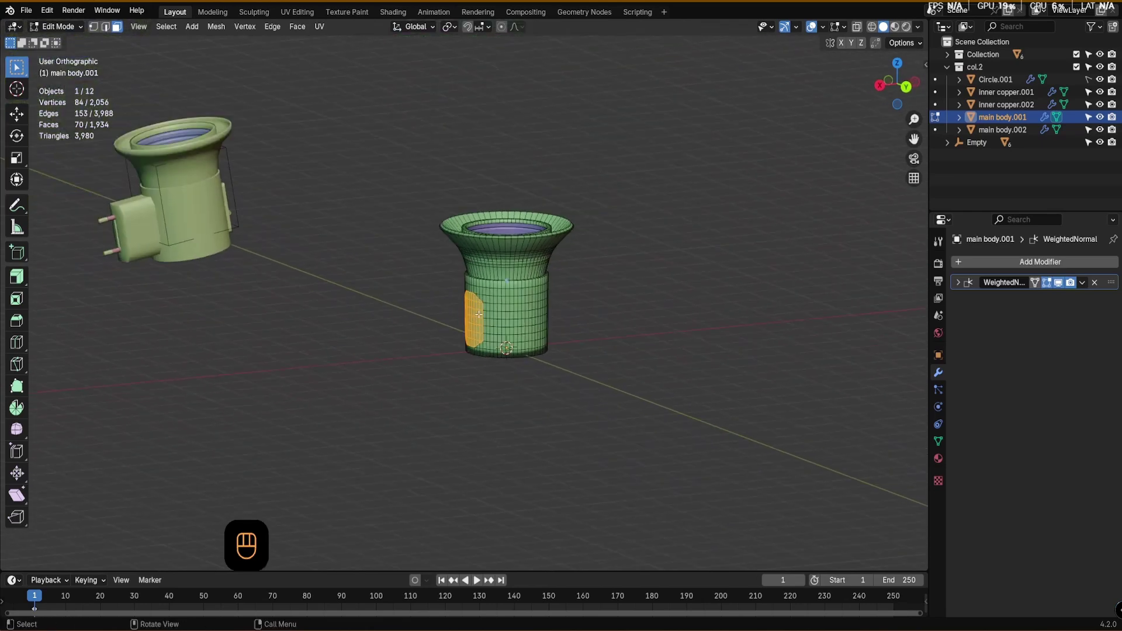
scroll(139, 178, "up", 3)
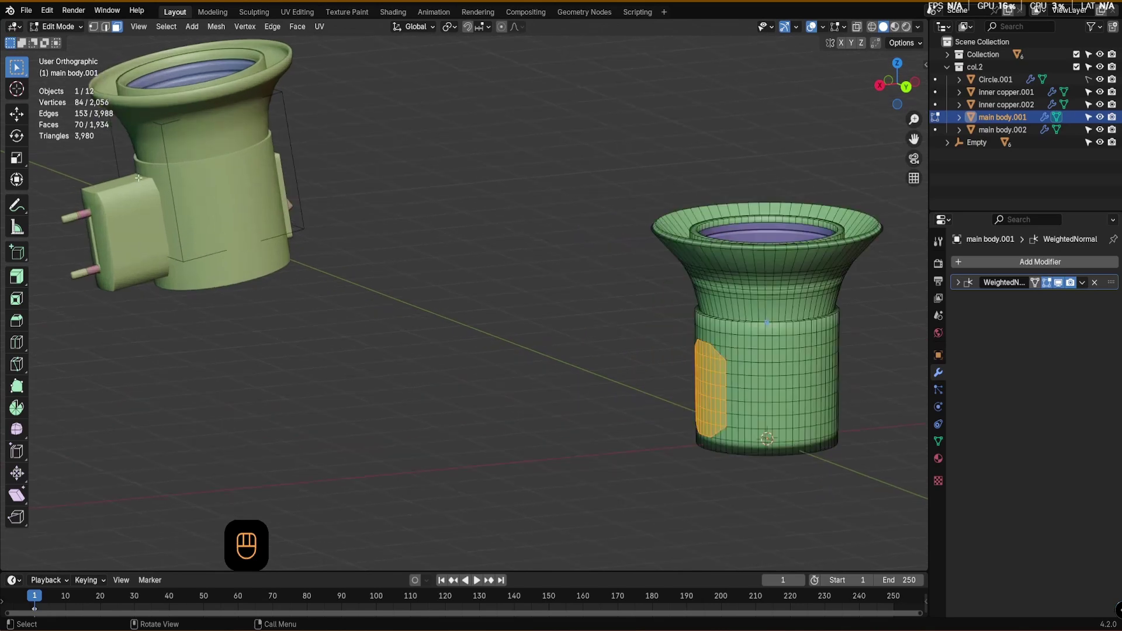
scroll(134, 177, "up", 4)
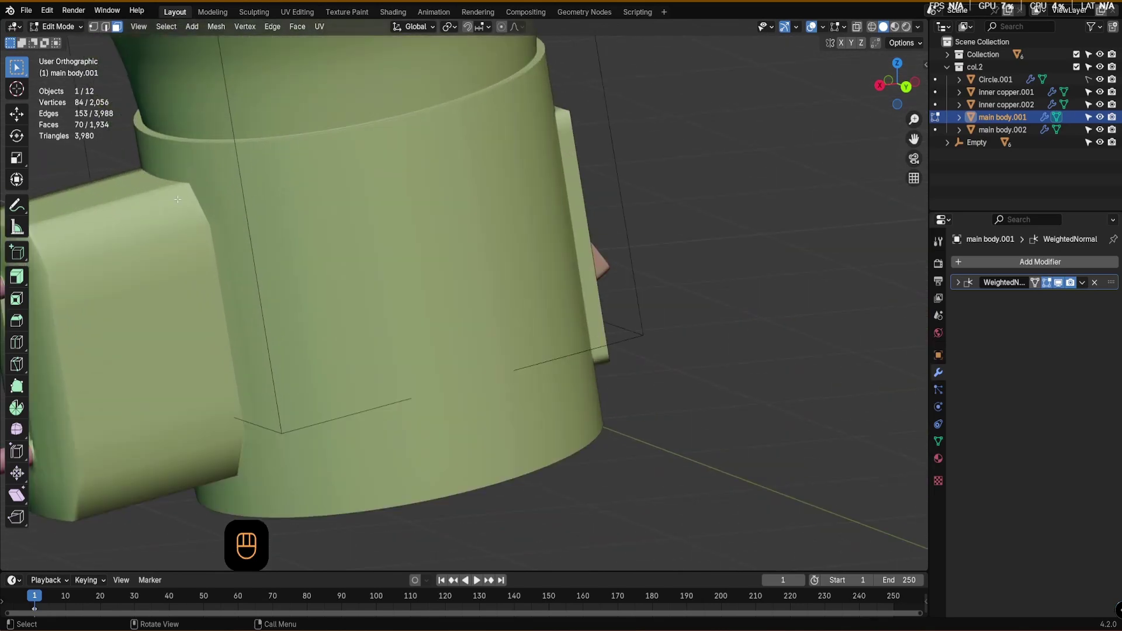
scroll(148, 168, "down", 8)
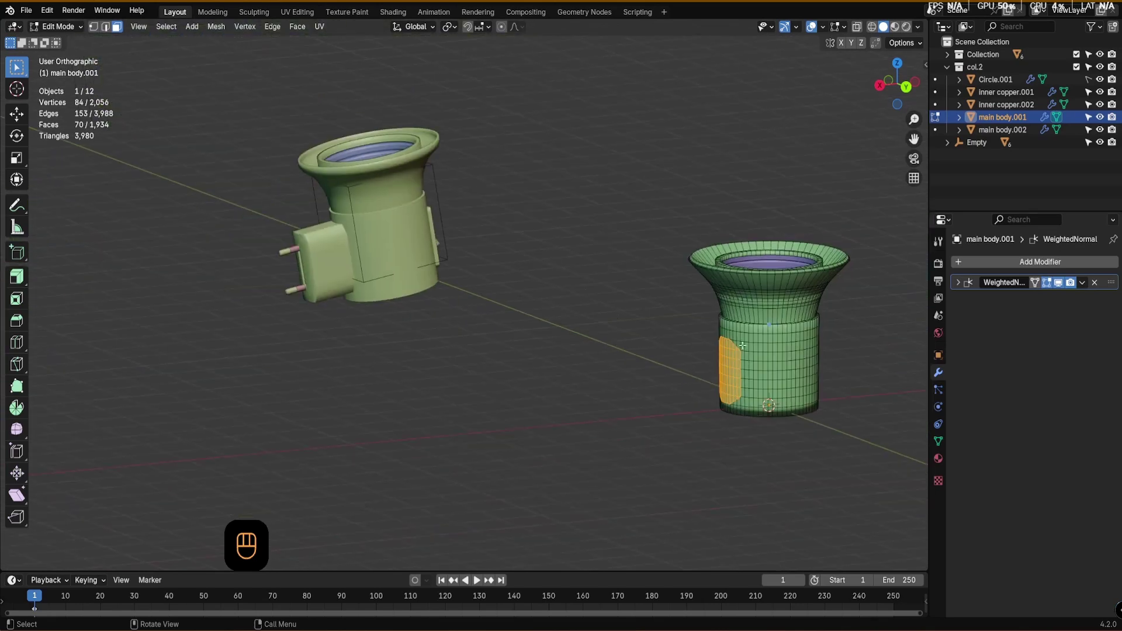
mouse_move(649, 333)
middle_mouse_down("alt+shift")
mouse_move(662, 342)
mouse_move(634, 338)
middle_mouse_up("alt+shift")
scroll(607, 311, "up", 3)
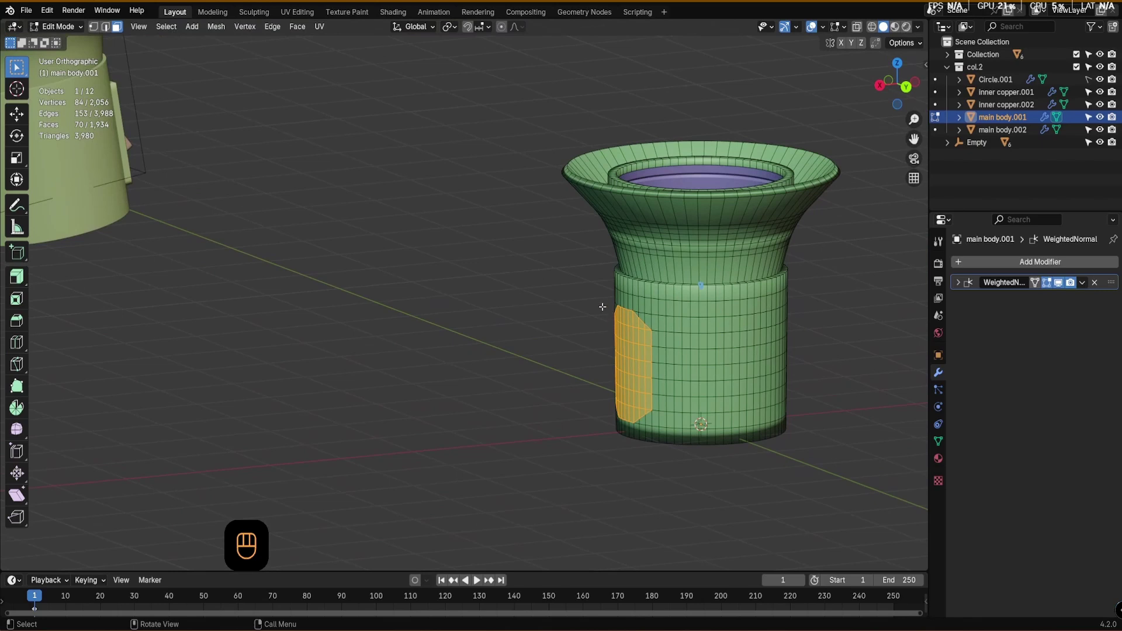
scroll(636, 354, "down", 5)
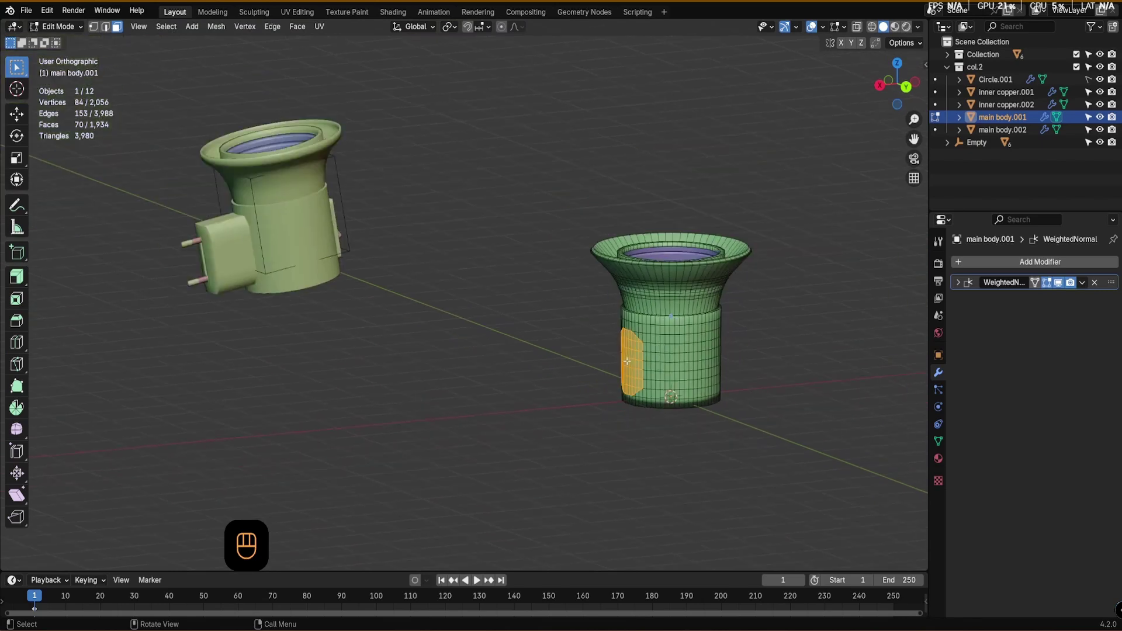
scroll(643, 345, "up", 7)
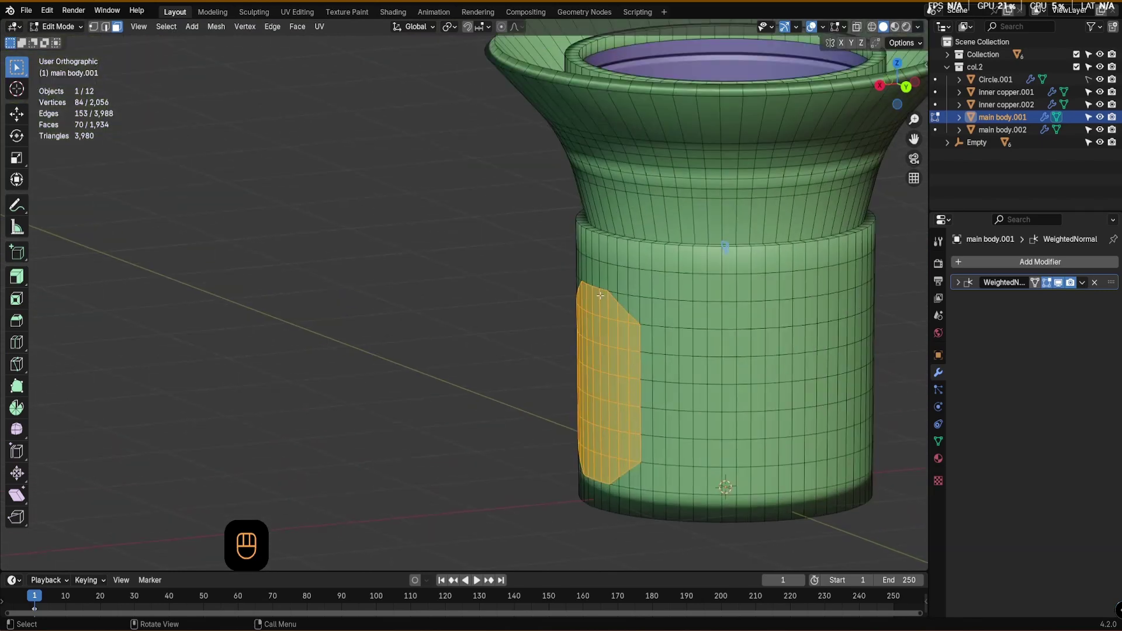
scroll(600, 295, "down", 4)
scroll(606, 330, "down", 4)
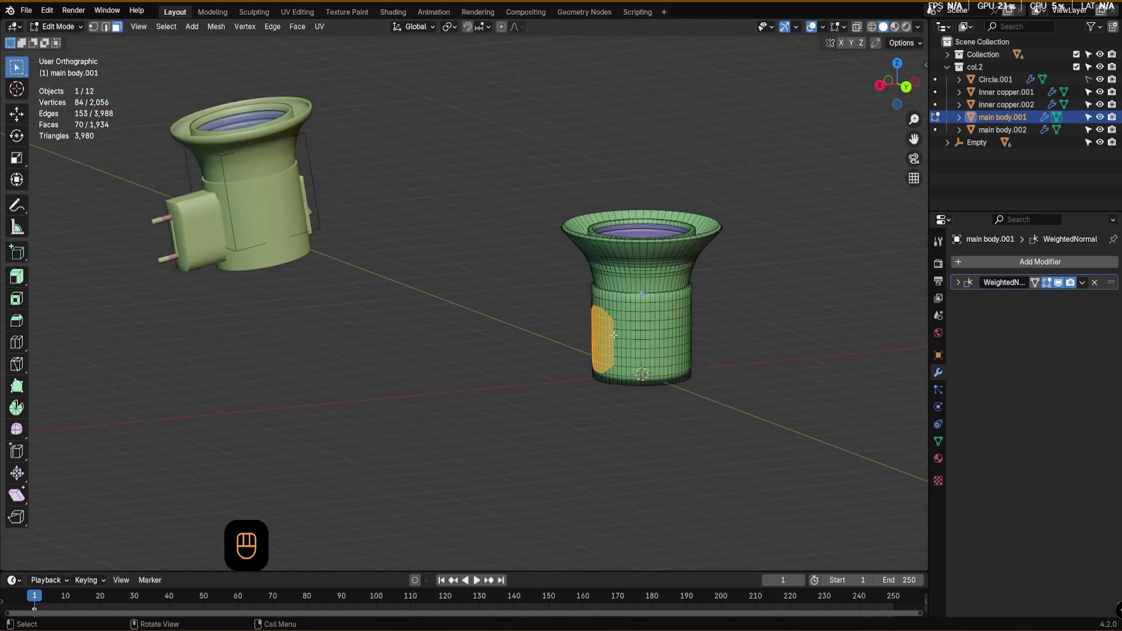
scroll(590, 342, "up", 2)
scroll(589, 342, "up", 1)
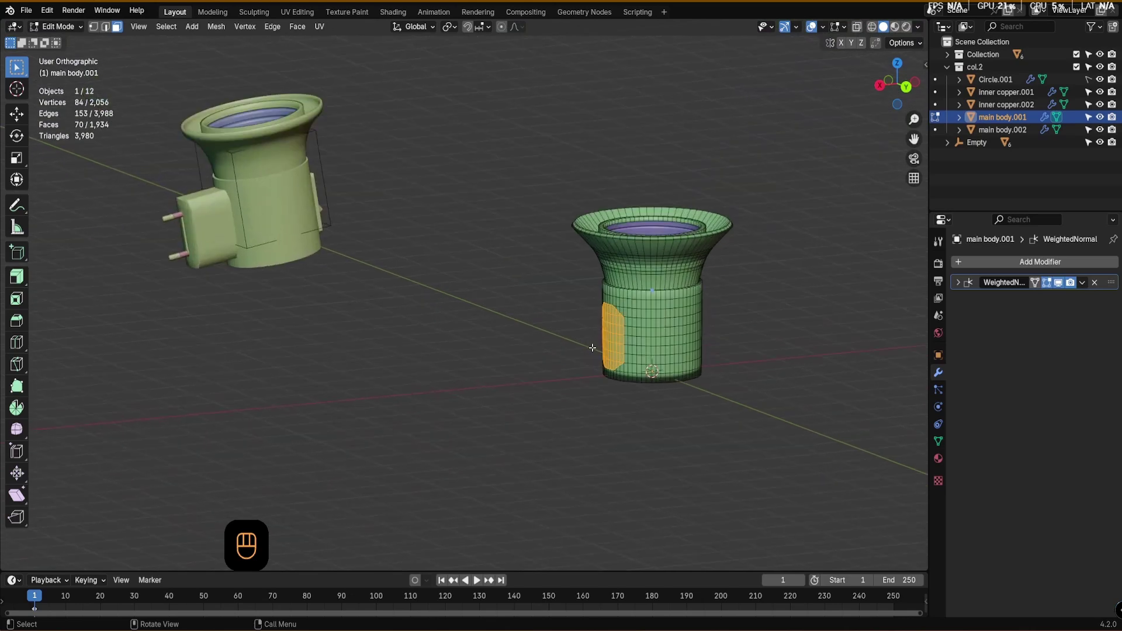
- Try extruding the octagonal patch about 0.76 m outward, then undo the extrusion while keeping the patch selected
key("e")
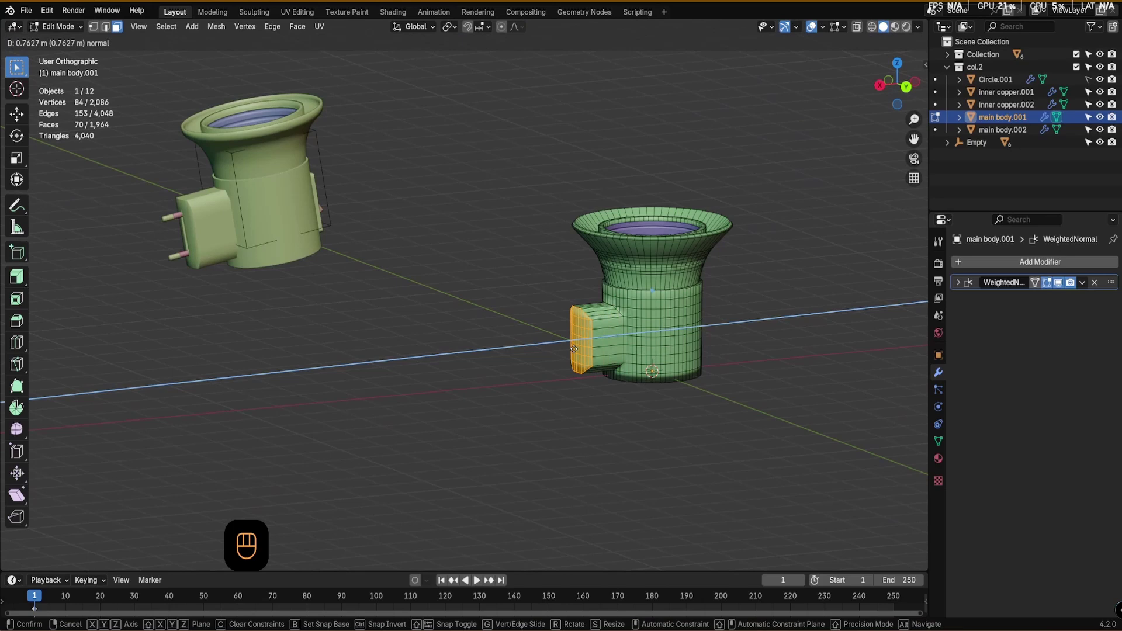
left_click(574, 349)
scroll(607, 312, "up", 6)
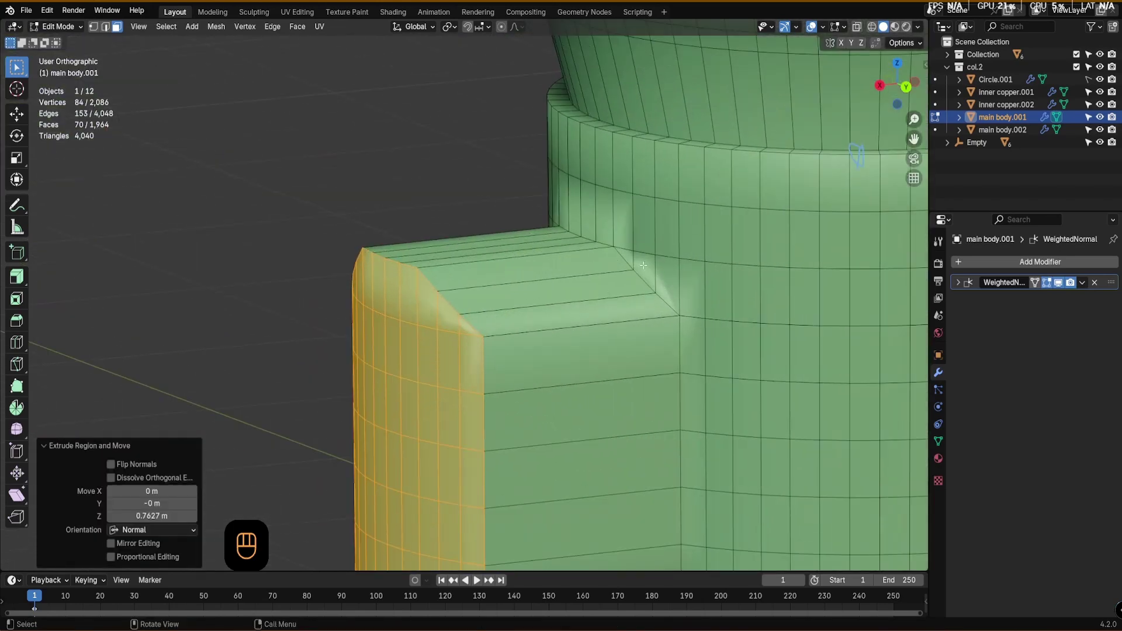
key("ctrl+z")
key("ctrl+z")
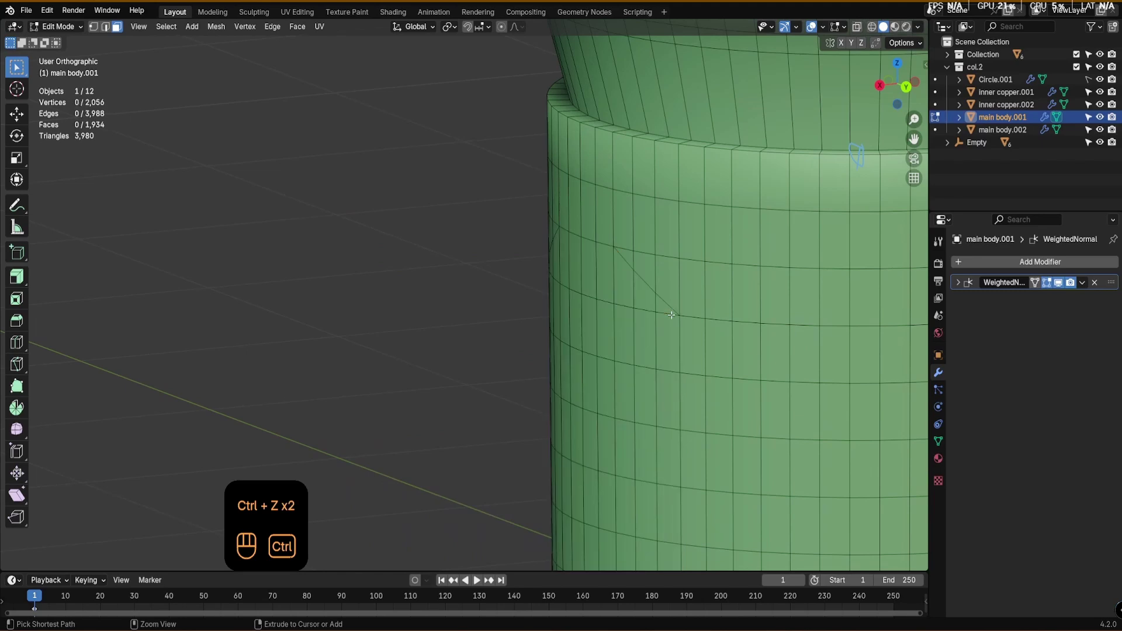
key("ctrl+shift+z")
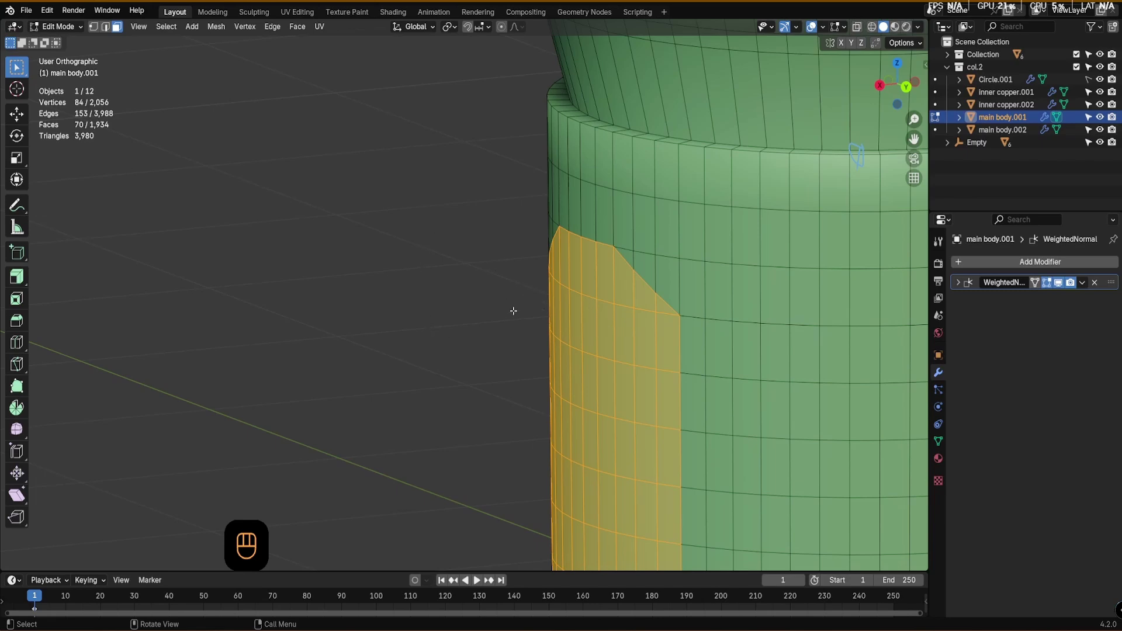
- Extrude the selected octagonal patch outward along its normal by about 0.70 m
middle_click_drag(450, 293, 446, 290)
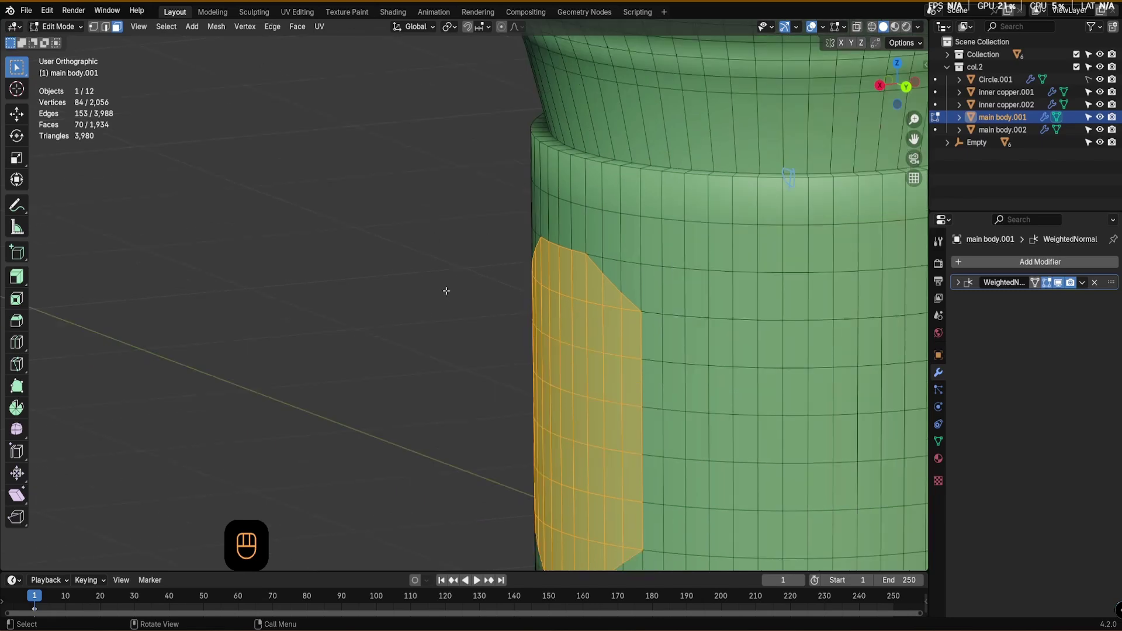
scroll(446, 291, "down", 2)
scroll(542, 311, "up", 3)
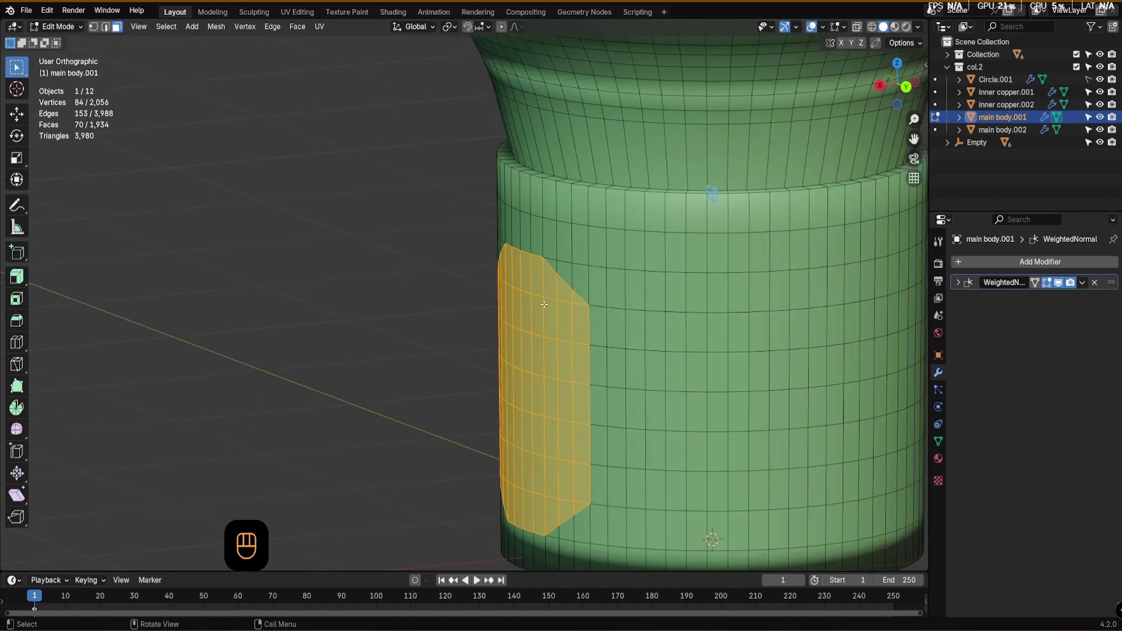
scroll(558, 335, "down", 1)
key("e")
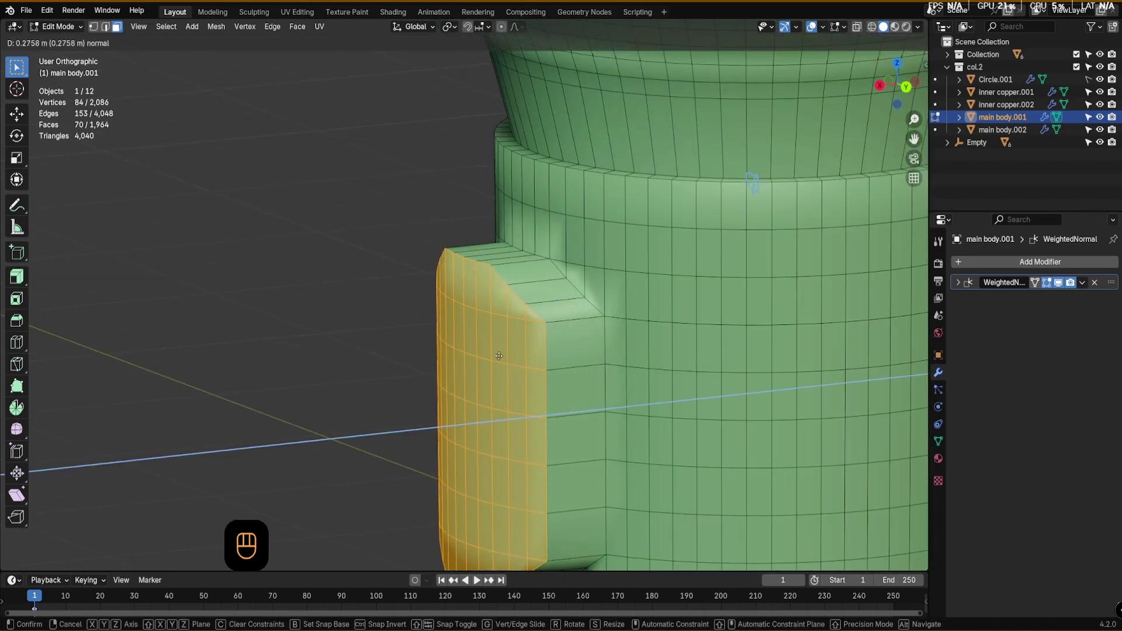
left_click(417, 380)
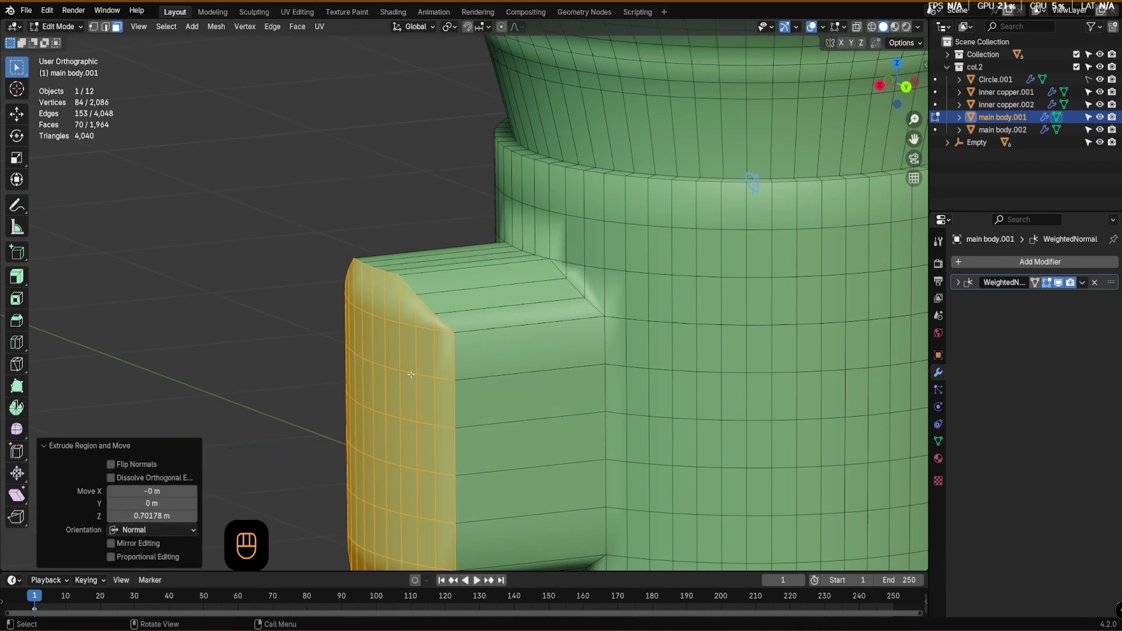
- Move the extruded end faces about 0.38 m further out along the global X axis and clear the selection
scroll(463, 324, "down", 3)
middle_click_drag(488, 327, 457, 323)
key("g")
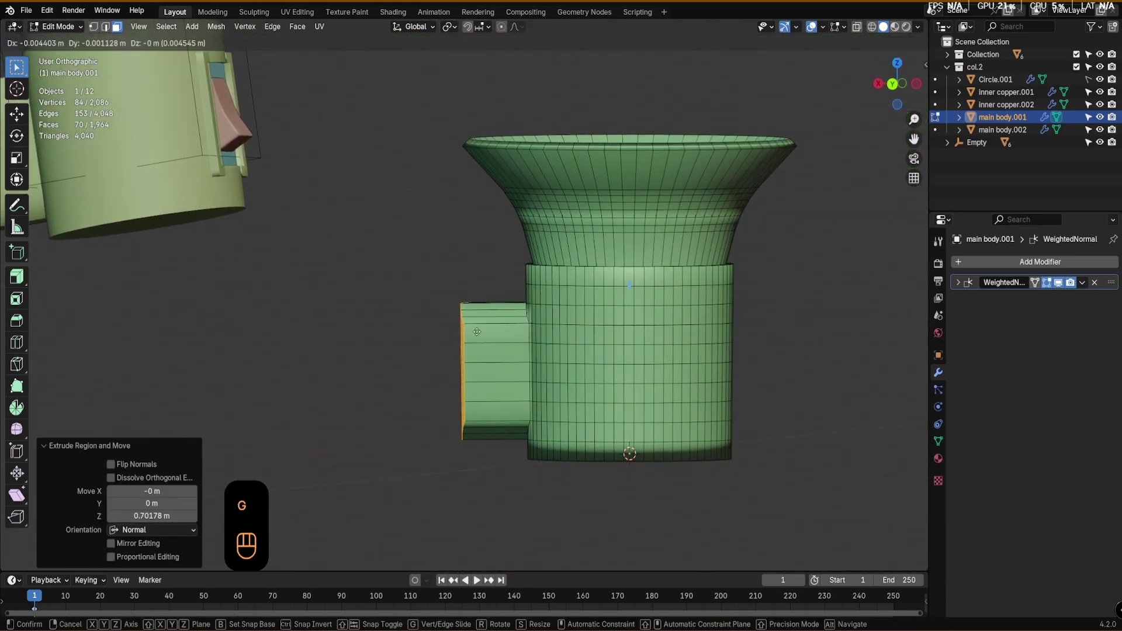
key("x")
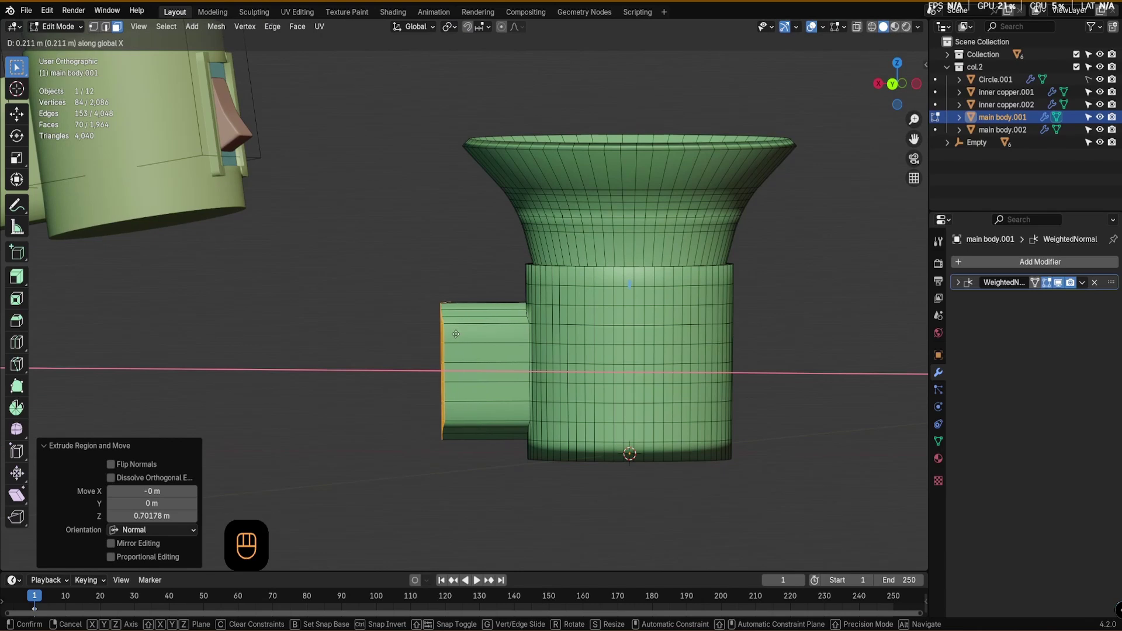
left_click(441, 334)
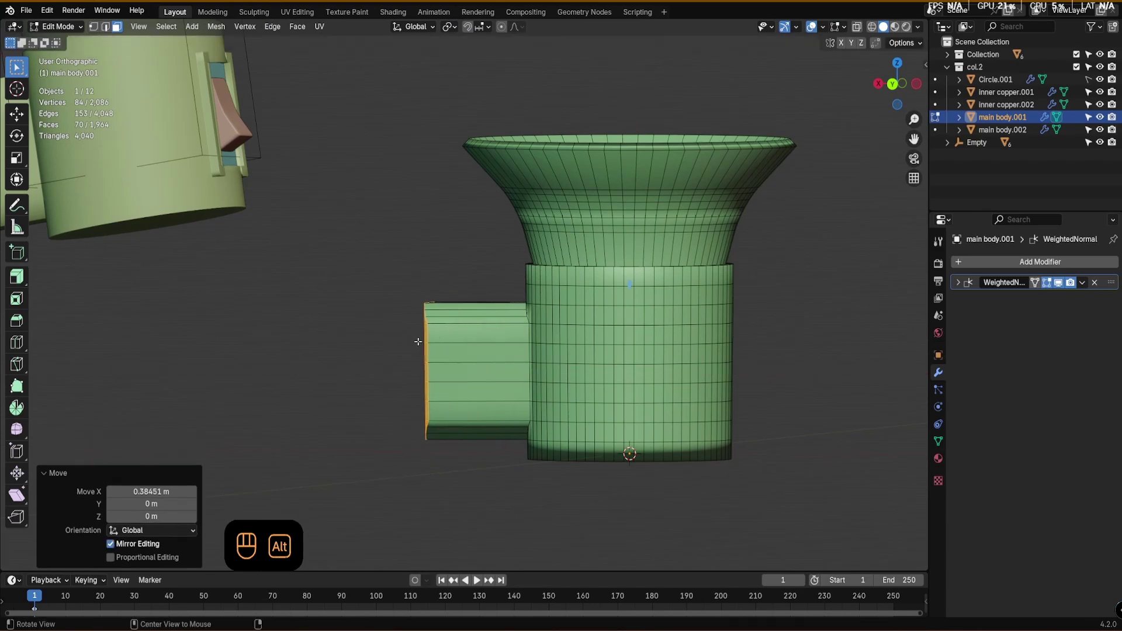
middle_click_drag(441, 334, 510, 349)
scroll(510, 349, "up", 3)
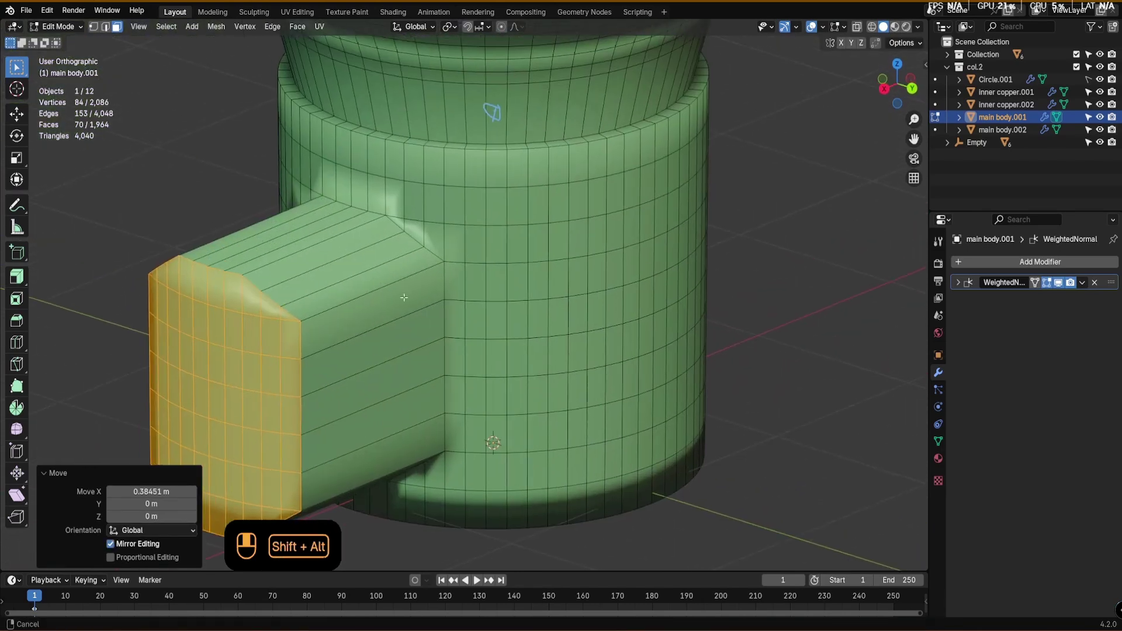
scroll(386, 279, "up", 2, "alt+shift")
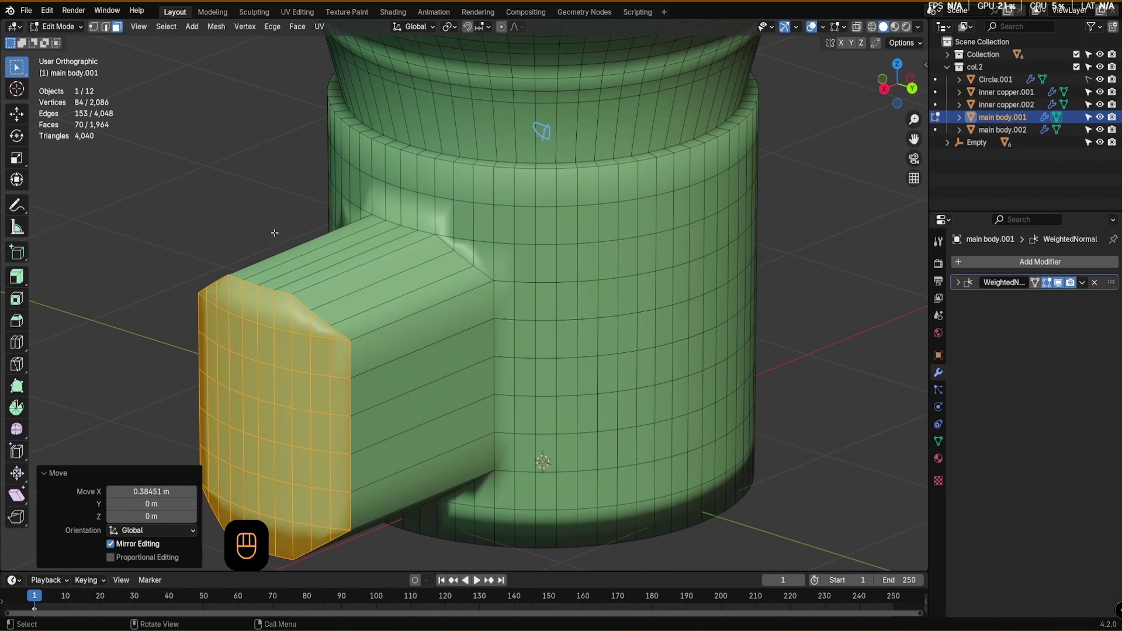
left_click(264, 181)
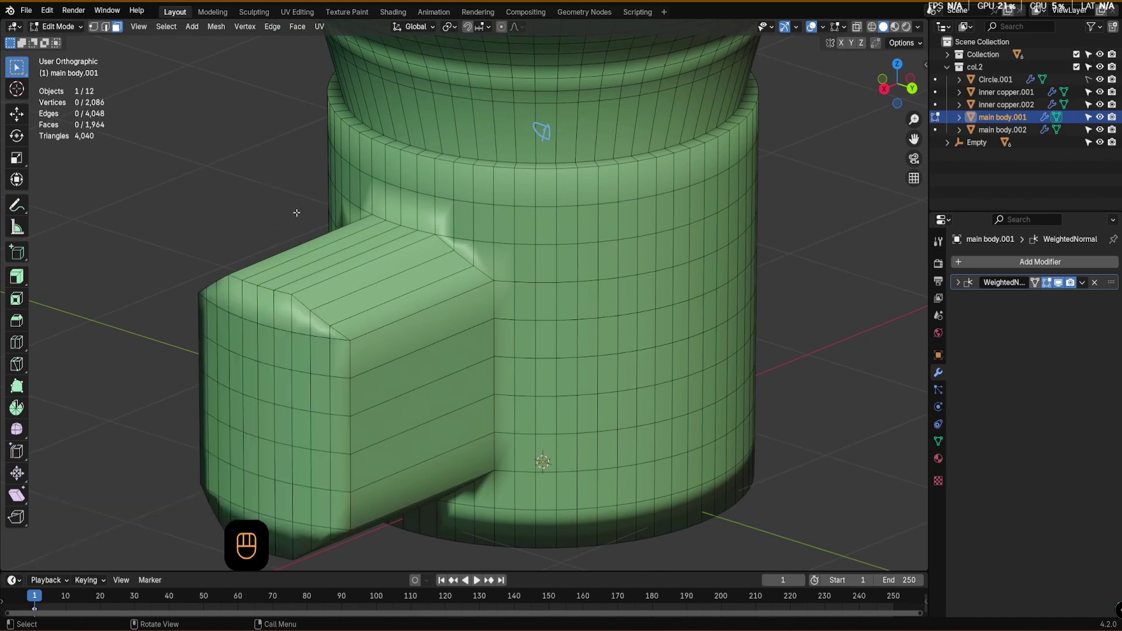
- Add a single loop cut around the extruded block, slid to a factor of 0.969 close to the cylinder wall
left_click(106, 27)
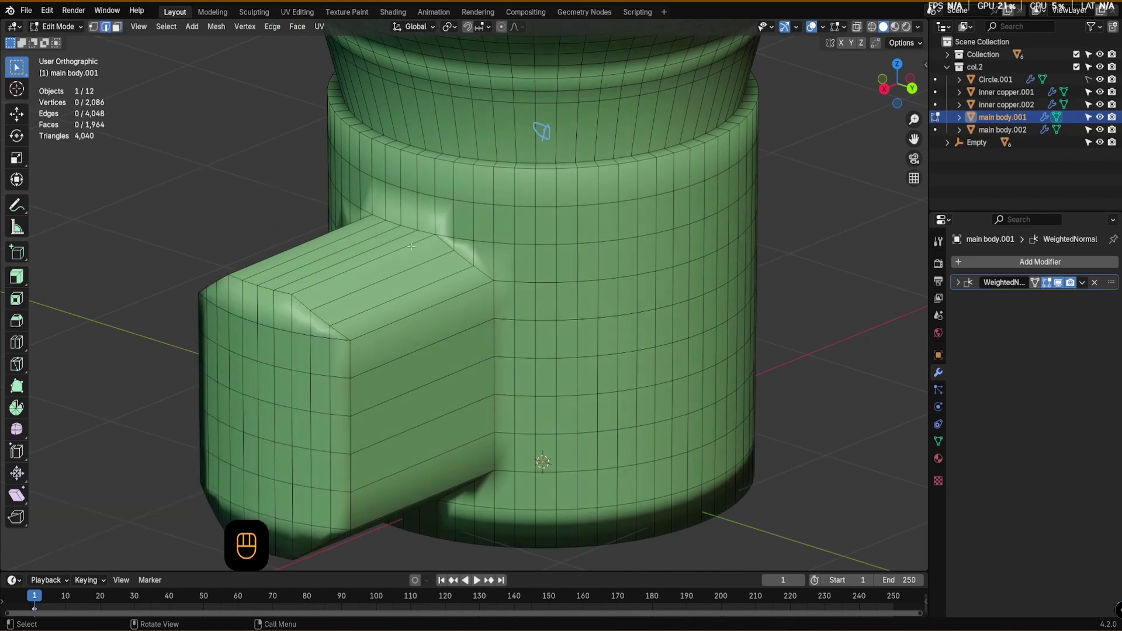
key("ctrl+r")
left_click(375, 282)
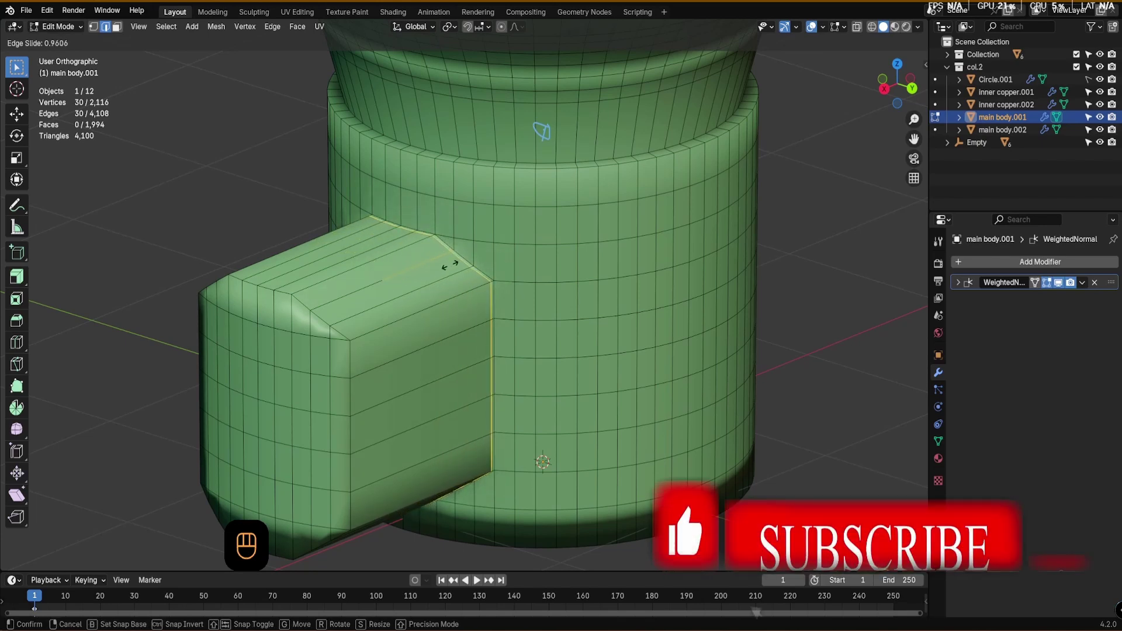
left_click(450, 266)
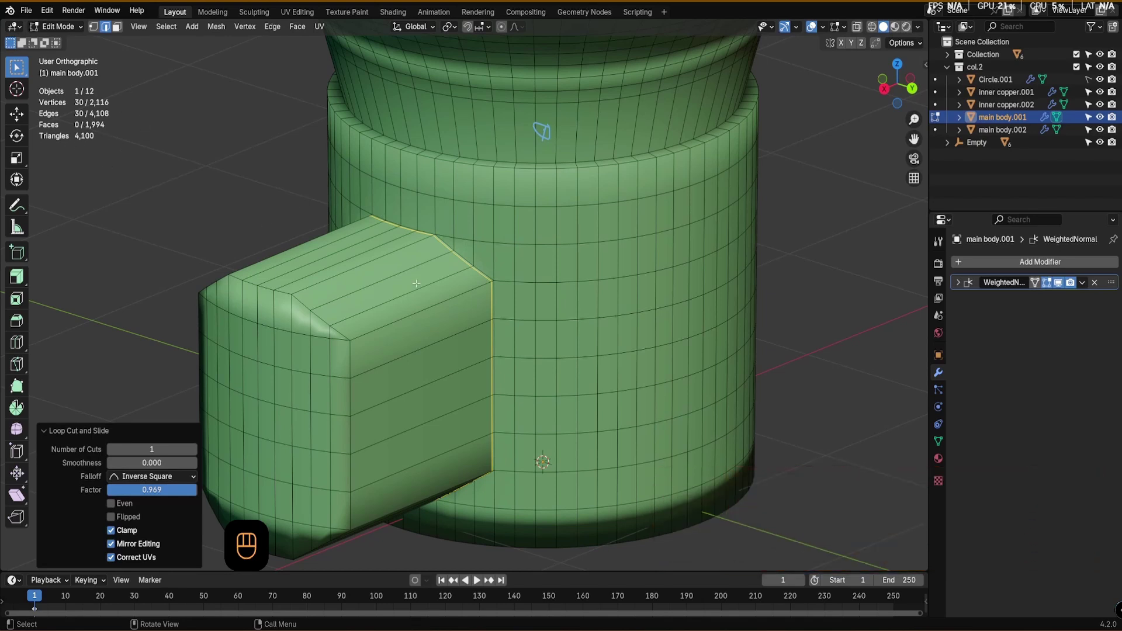
- Add a second single loop cut around the block, slid to a factor of -0.951 close to its outer end face
middle_click_drag(416, 283, 432, 286)
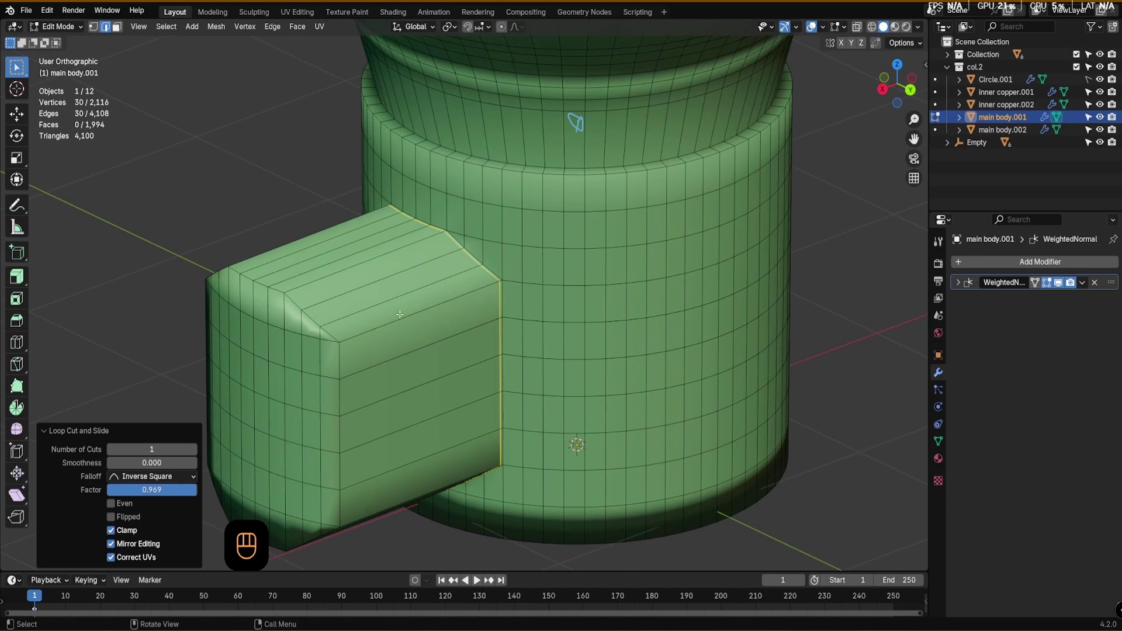
key("ctrl")
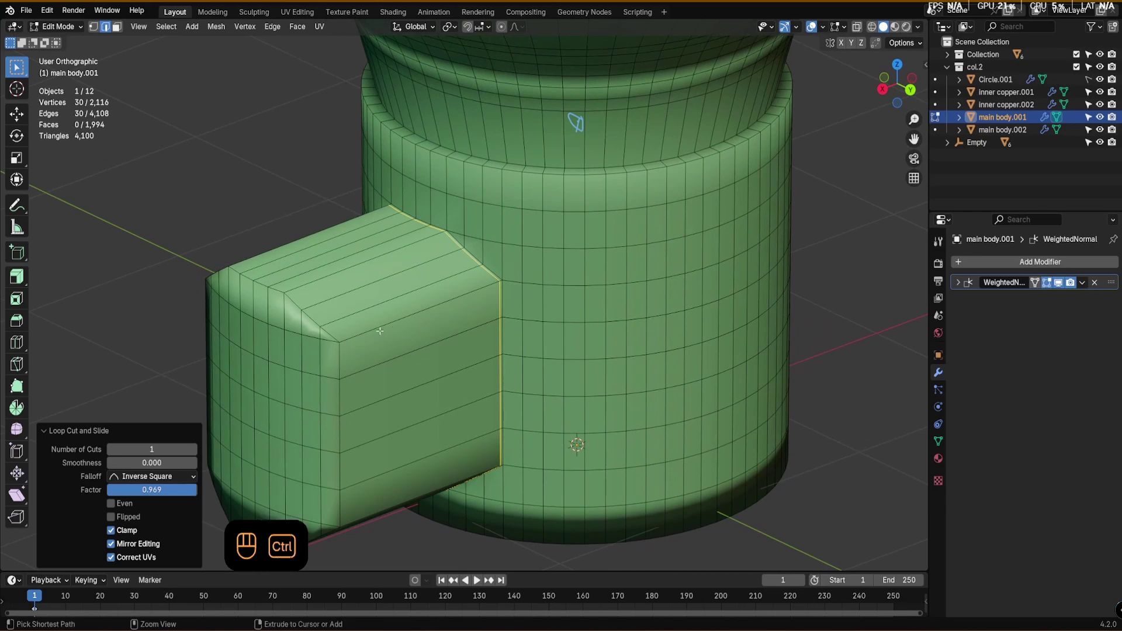
key("ctrl+r")
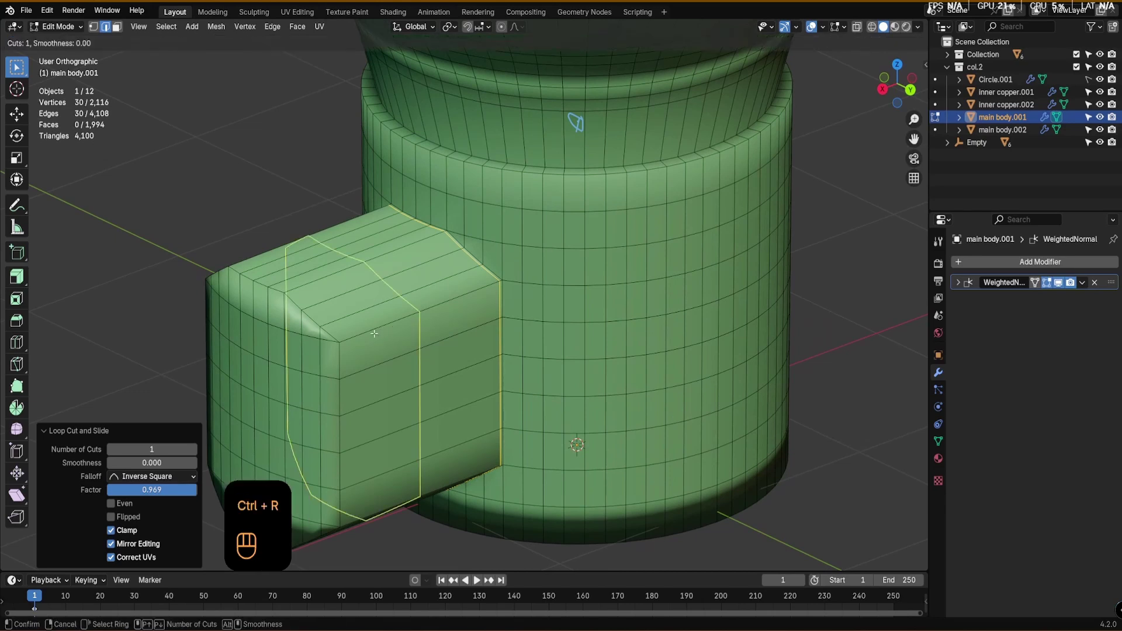
left_click(374, 333)
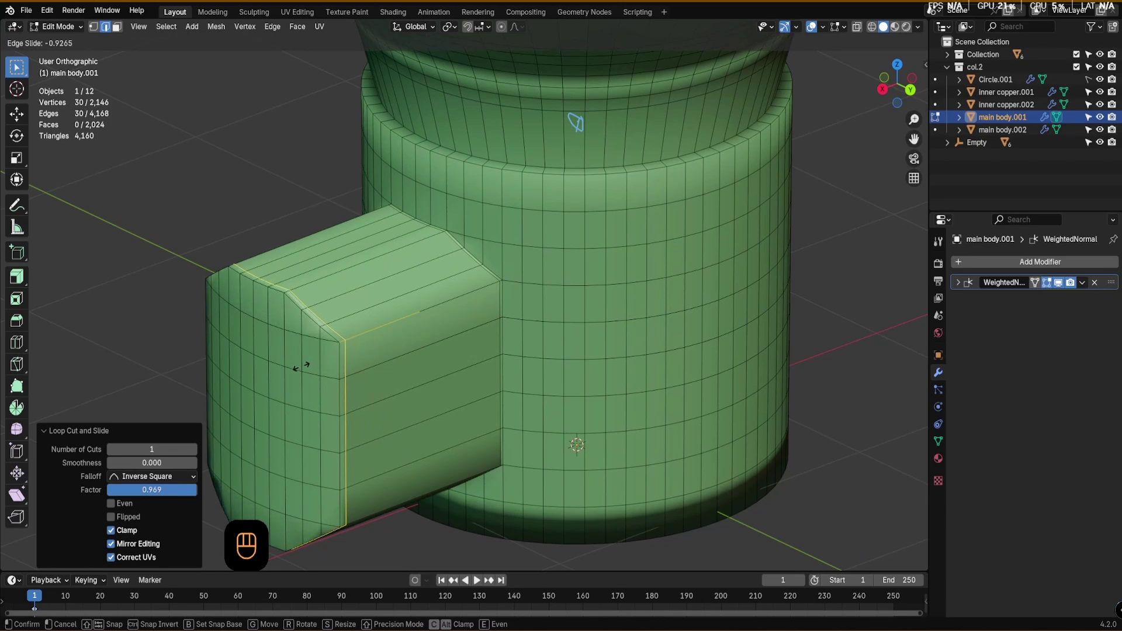
left_click(300, 368)
- Compare the block's end face with the pinned side plate on the finished reference, checking where the two pins sit
scroll(398, 296, "down", 3)
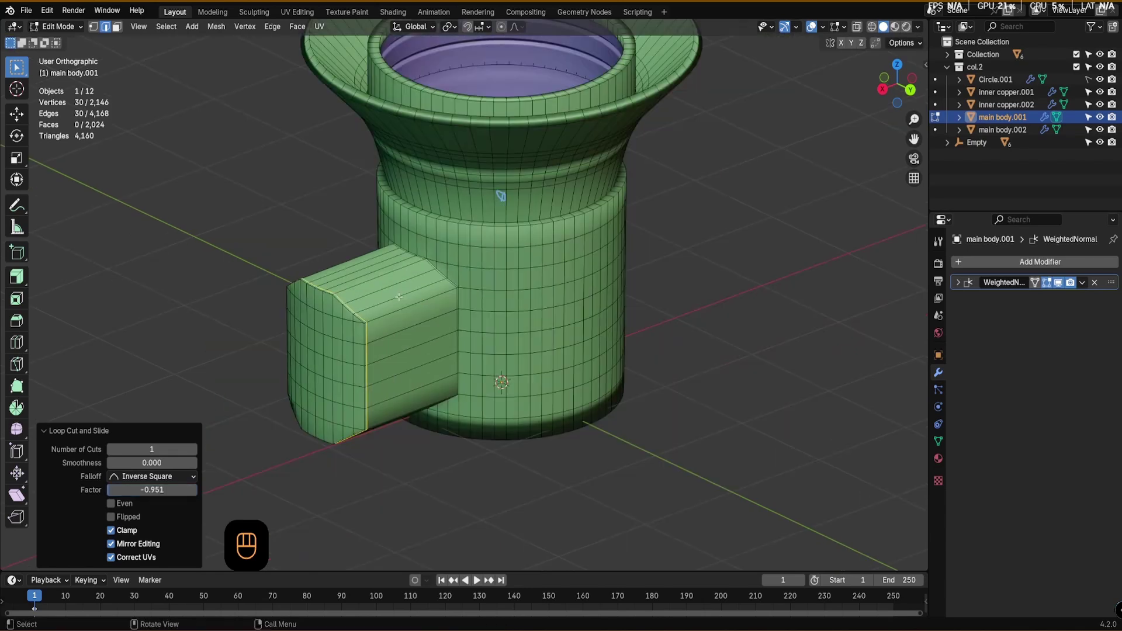
scroll(403, 310, "down", 2)
scroll(229, 314, "down", 3)
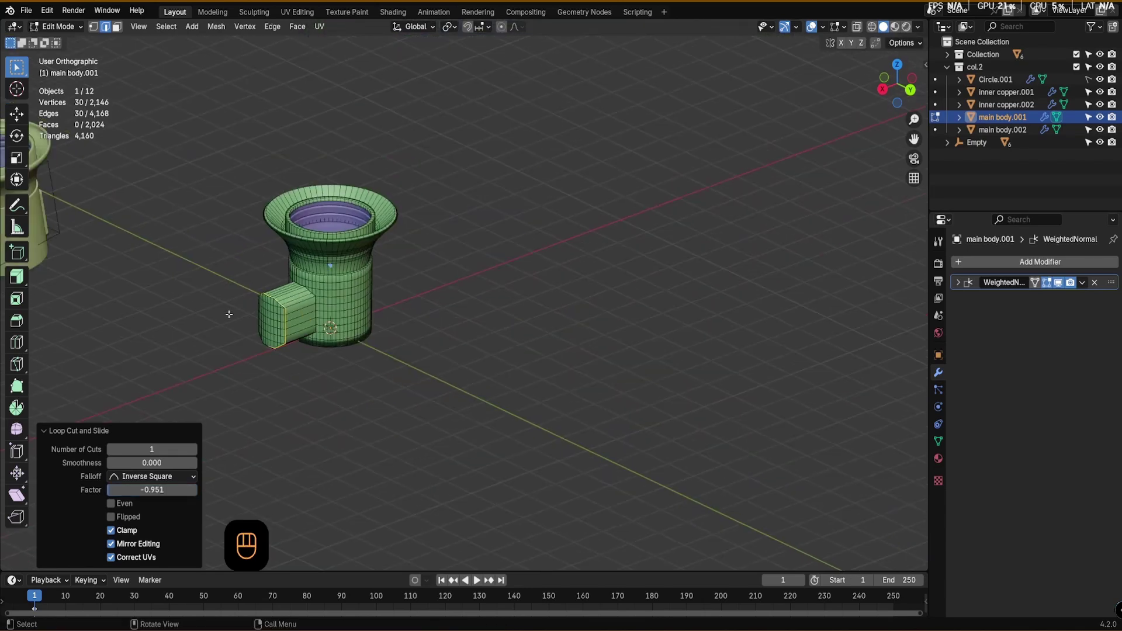
middle_click_drag(229, 314, 414, 299, "alt+shift")
scroll(284, 301, "up", 3)
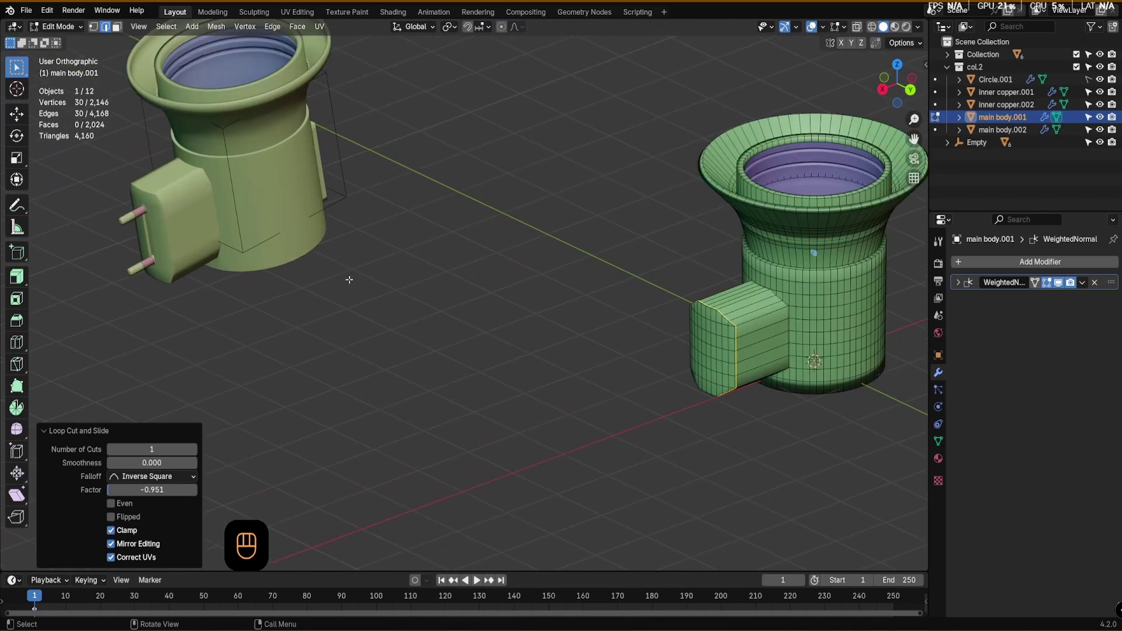
middle_click_drag(692, 325, 606, 339, "shift")
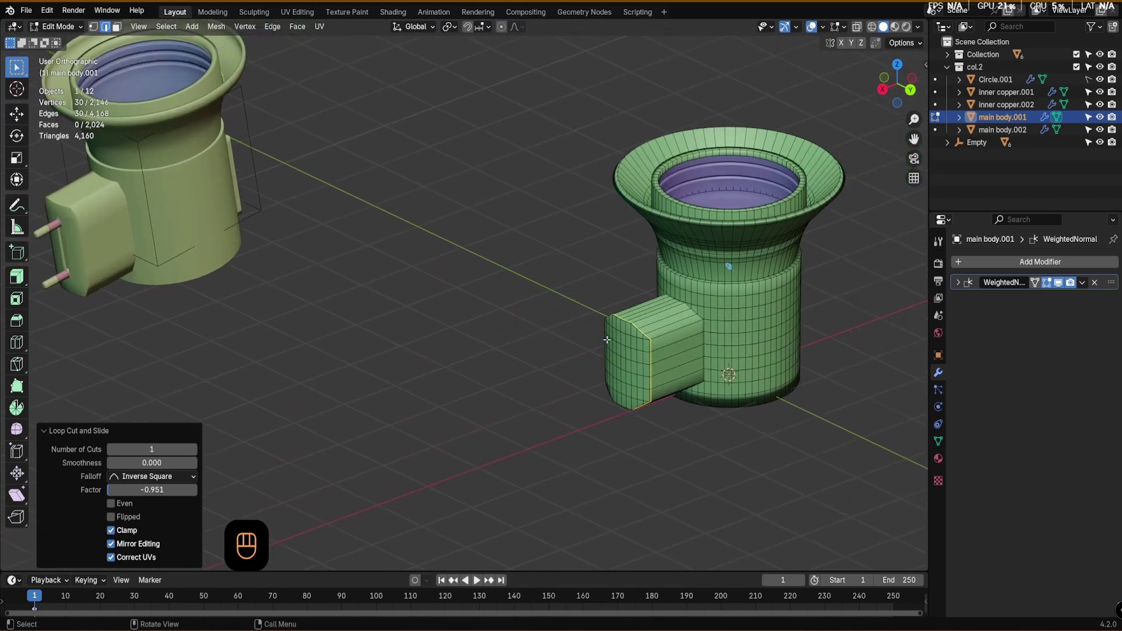
middle_click_drag(131, 267, 178, 290, "shift")
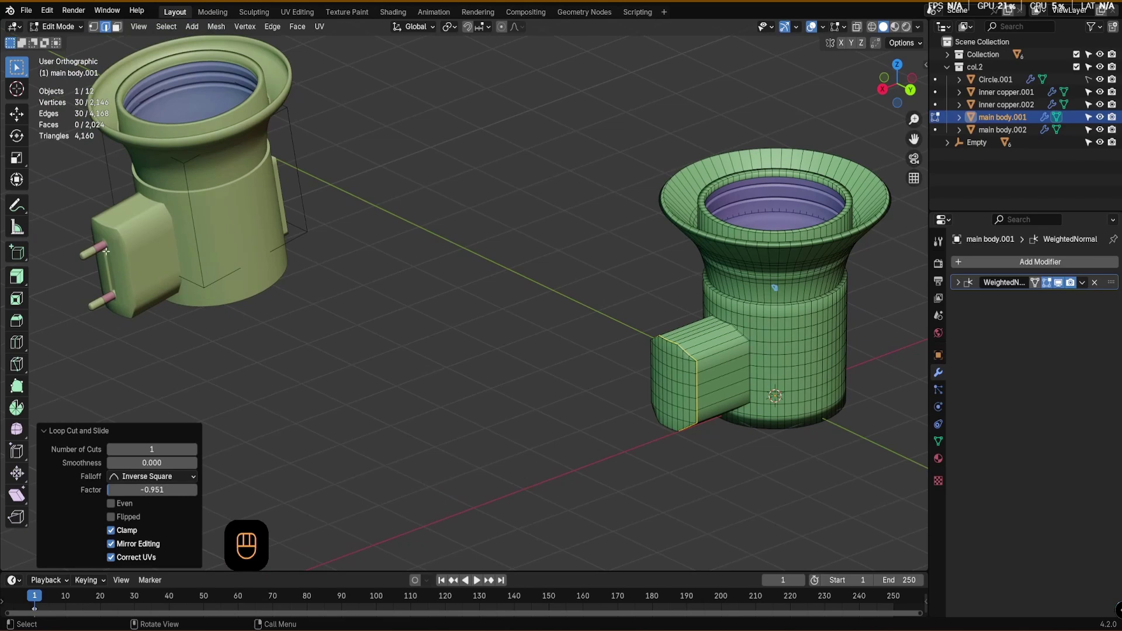
scroll(106, 251, "up", 2)
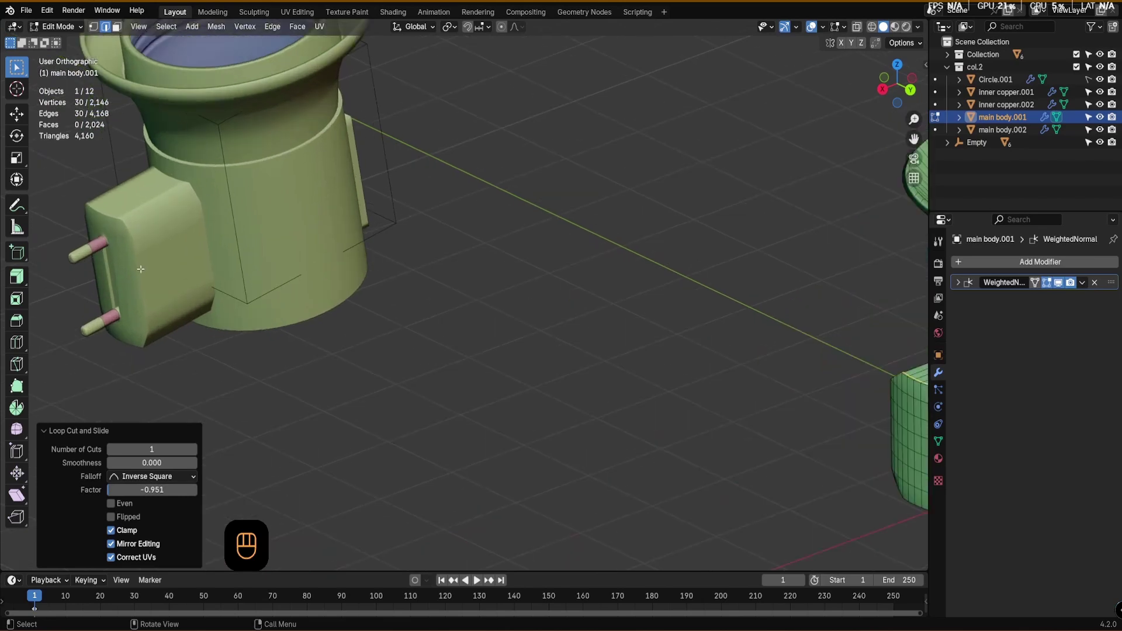
scroll(140, 269, "down", 5)
middle_click_drag(609, 329, 557, 328, "shift")
scroll(558, 341, "up", 5)
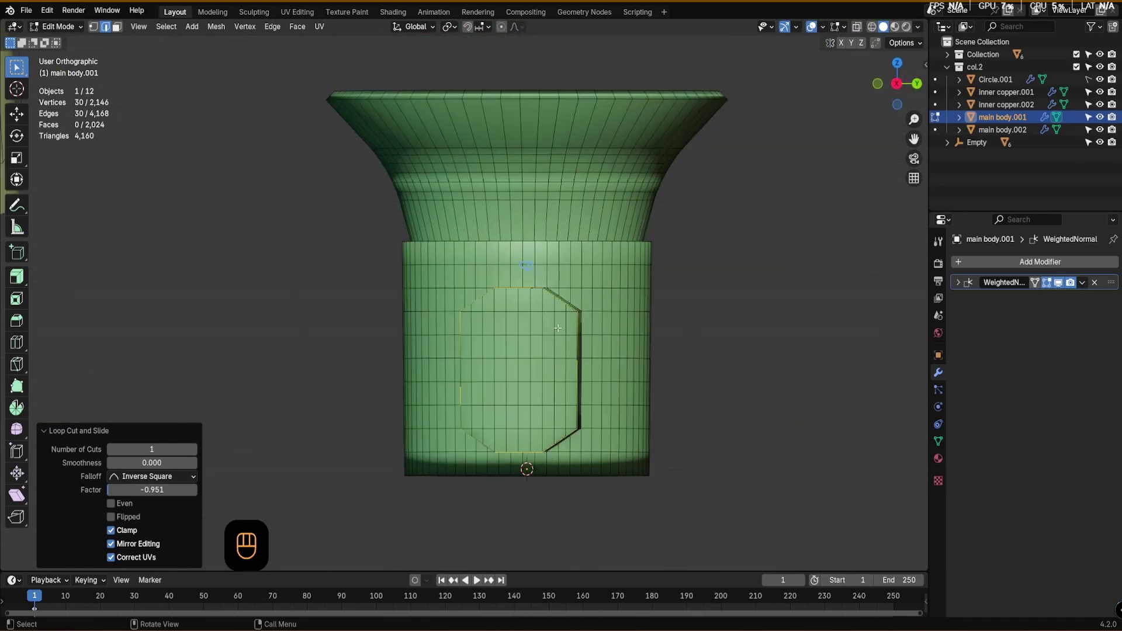
key("Tab")
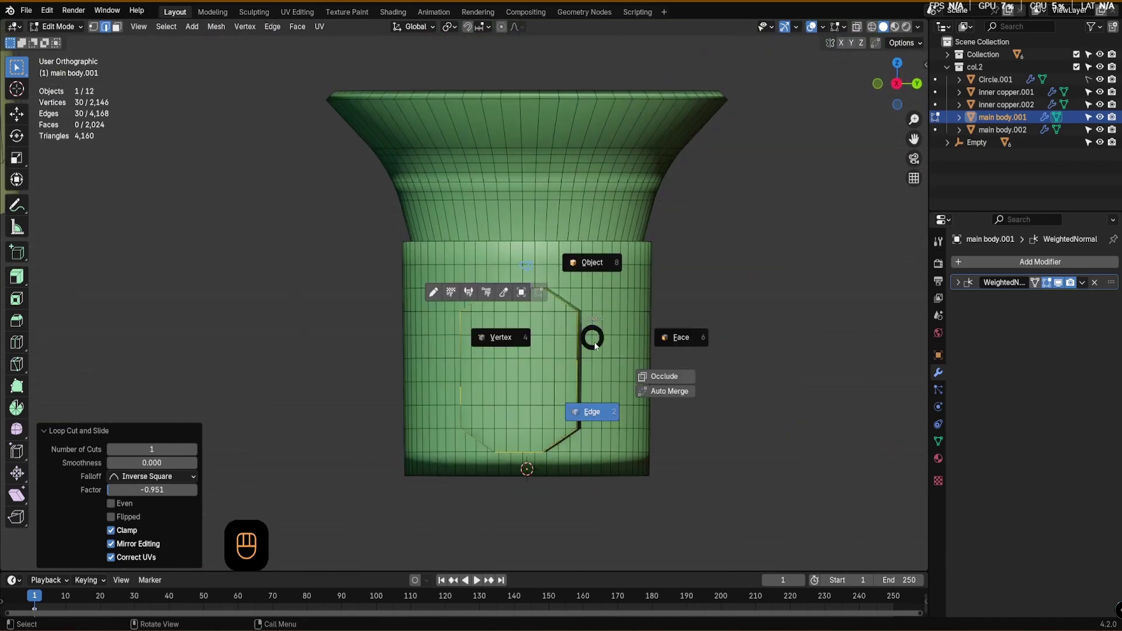
left_click(545, 338)
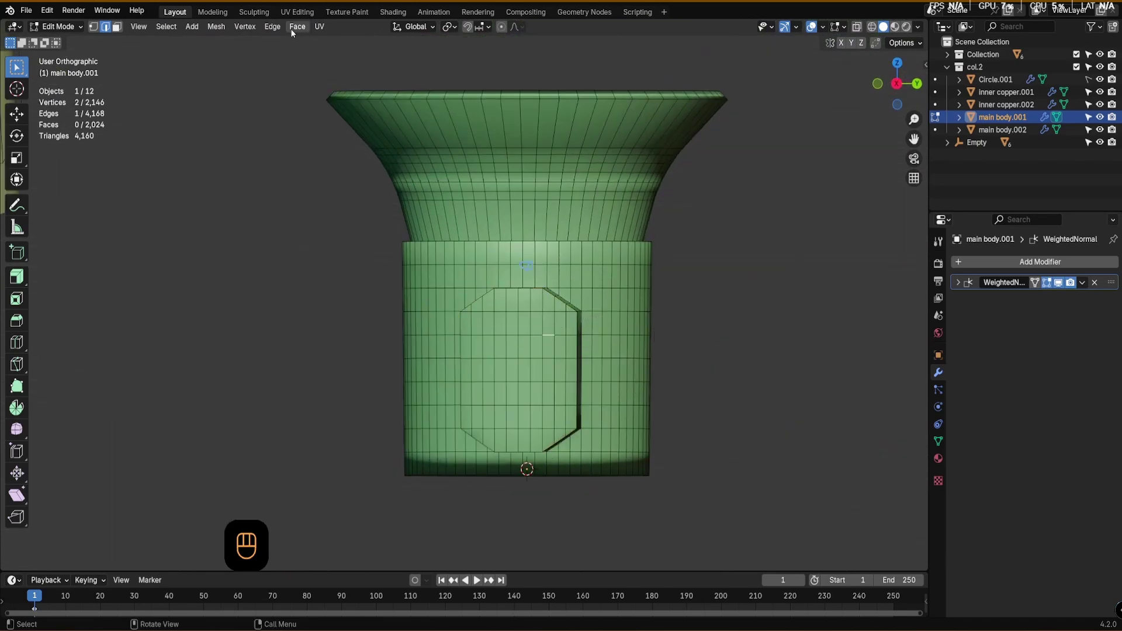
key("ctrl+e")
key("ctrl+e")
mouse_move(281, 250)
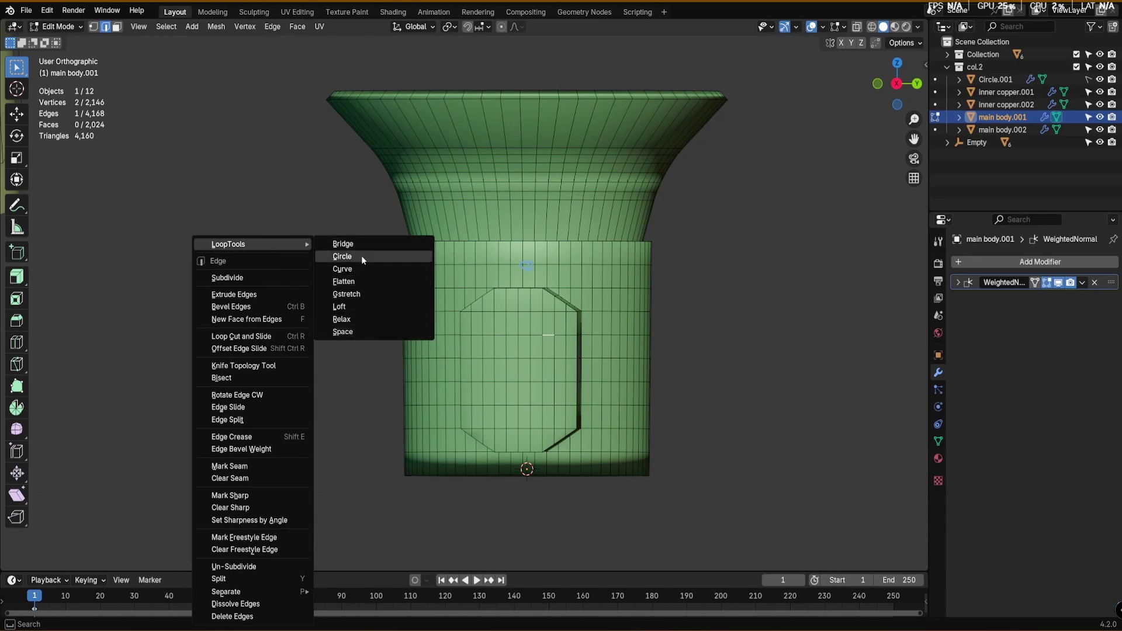
left_click(377, 306)
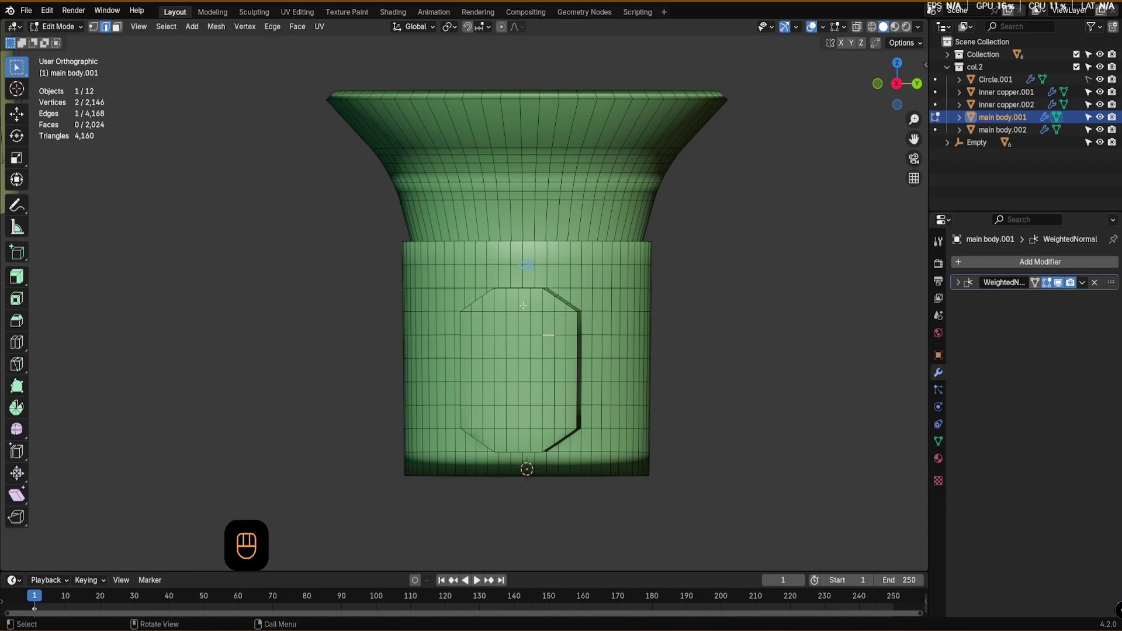
middle_click_drag(492, 314, 446, 319)
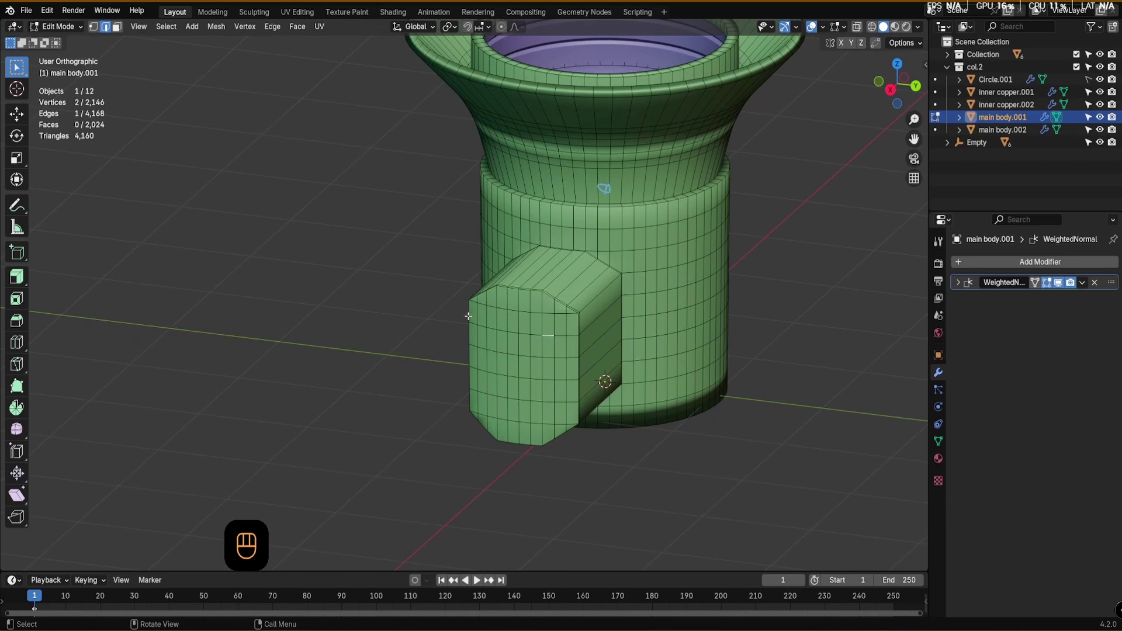
right_click(348, 249)
mouse_move(362, 244)
middle_click_drag(497, 373, 526, 331)
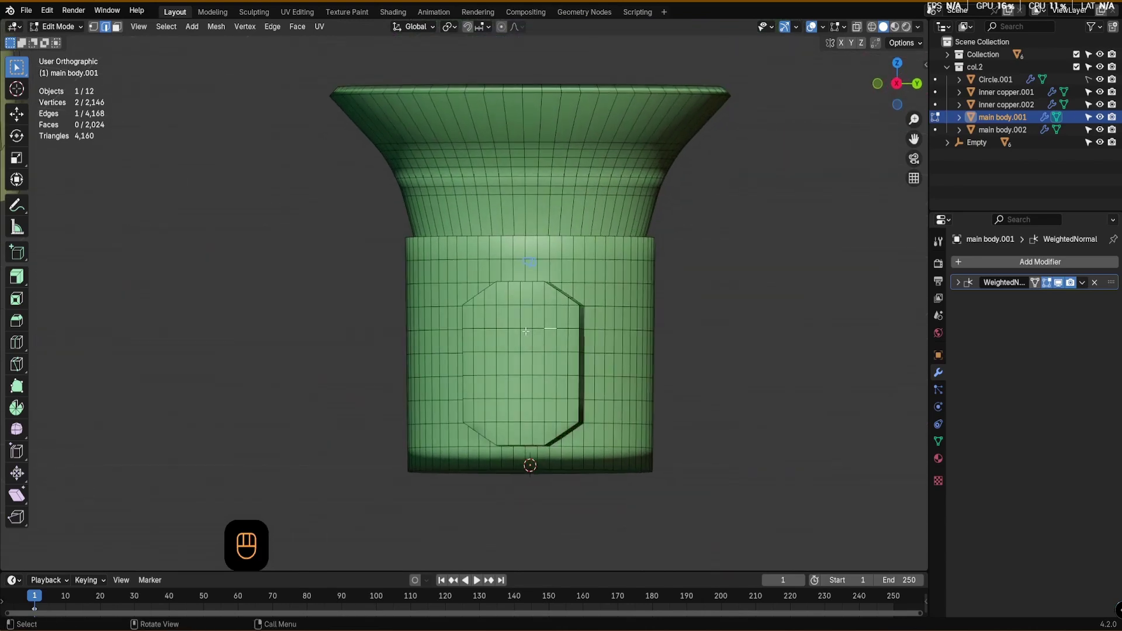
- Select two separate patches of 4 by 2 faces, one above the other, on the block's end face and subdivide them with one cut
left_click(117, 26)
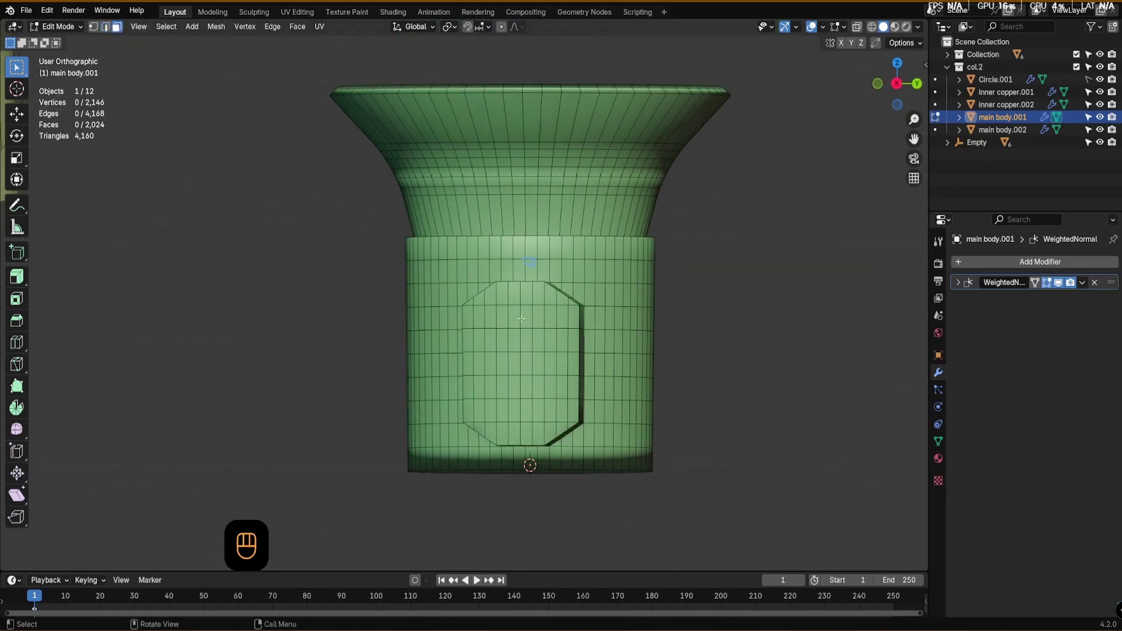
scroll(506, 322, "up", 2)
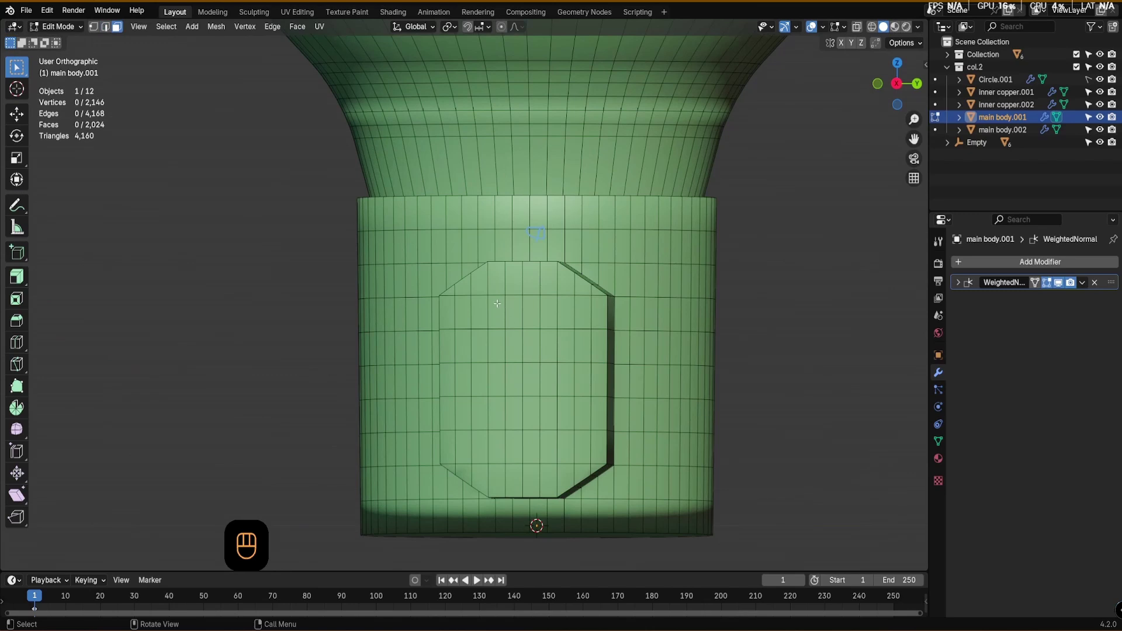
scroll(532, 322, "down", 3)
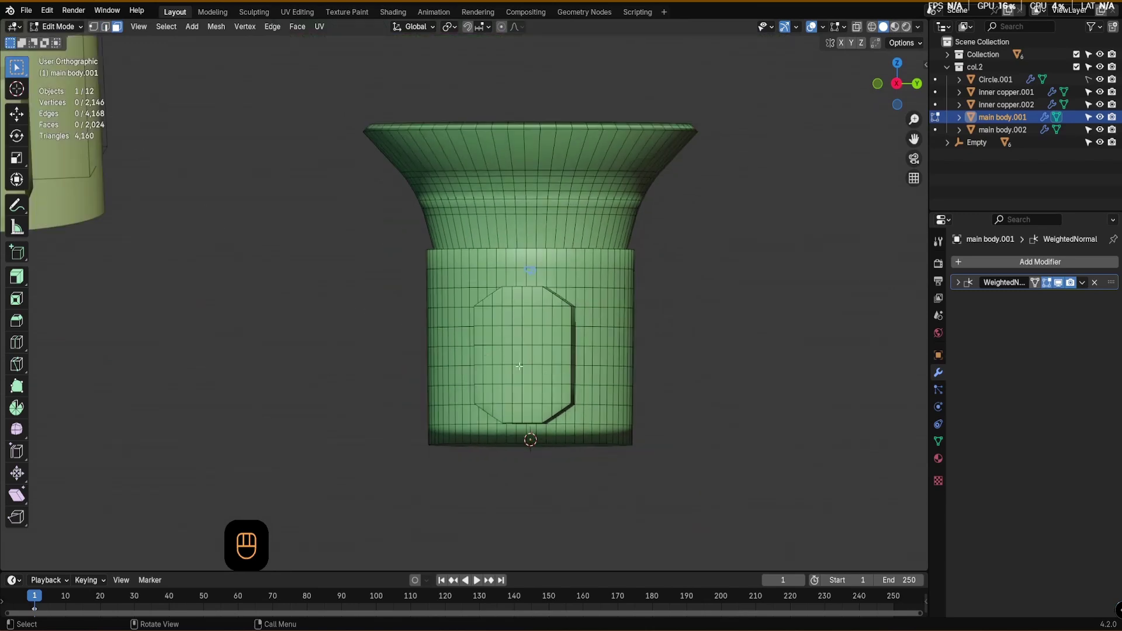
scroll(194, 271, "down", 3)
scroll(353, 325, "up", 5)
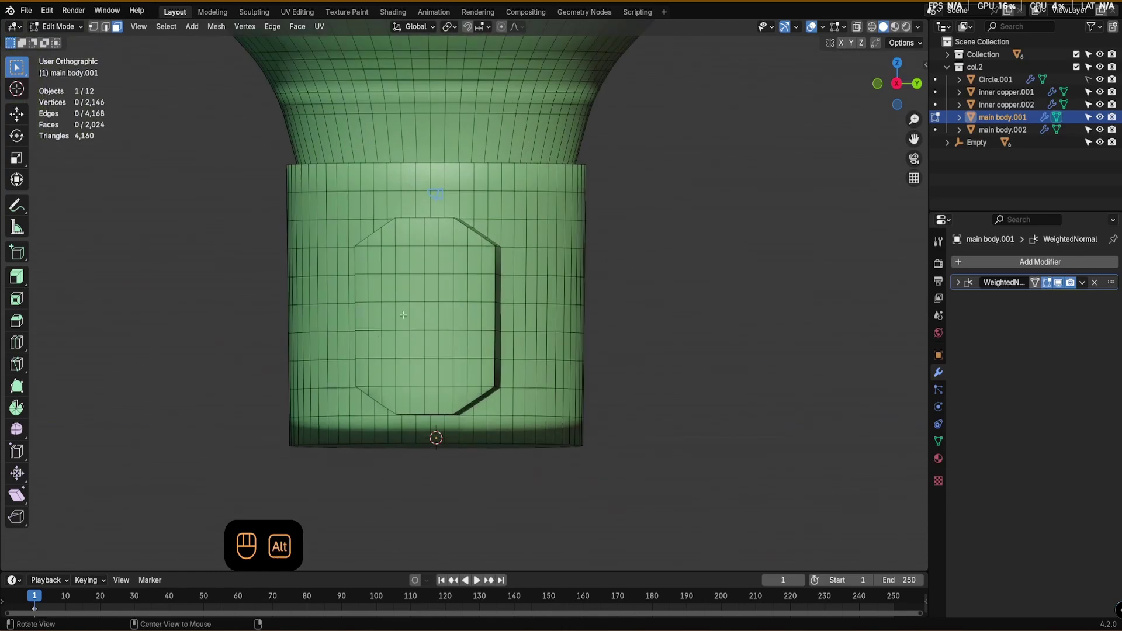
left_click_drag(403, 315, 413, 345, "alt+shift")
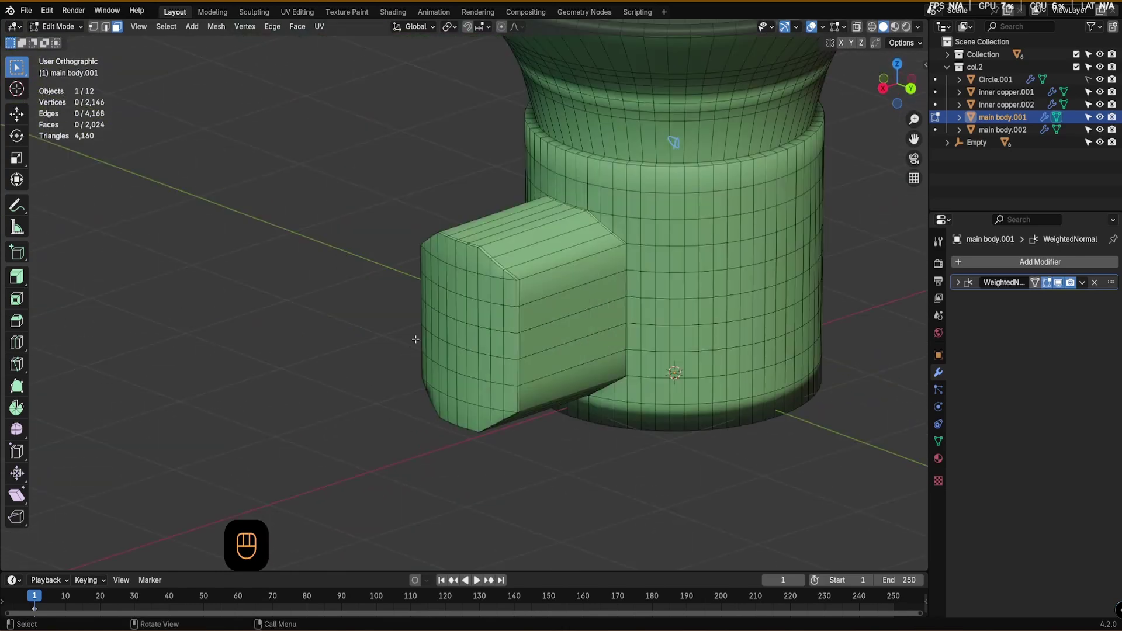
left_click_drag(465, 311, 492, 278, "alt")
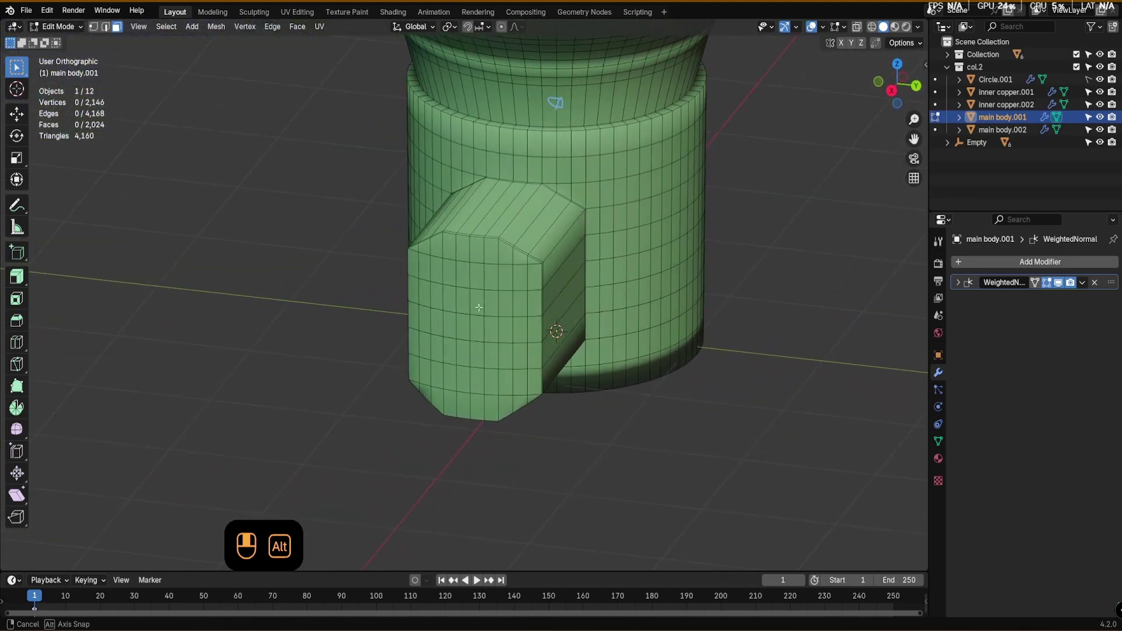
scroll(492, 277, "up", 2)
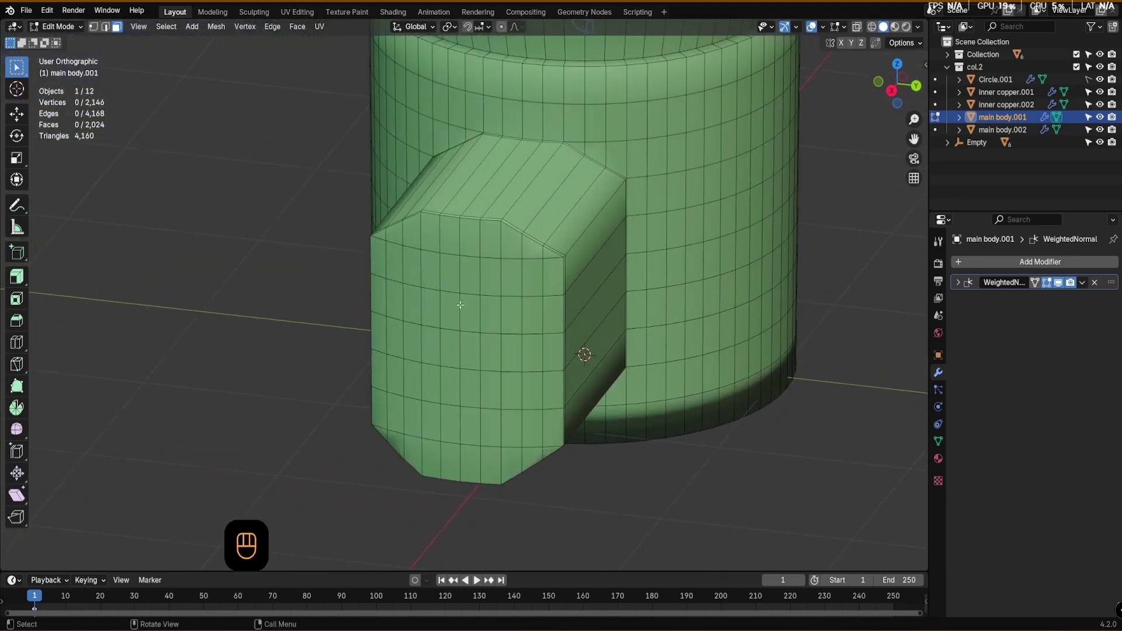
left_click_drag(464, 296, 493, 320, "alt")
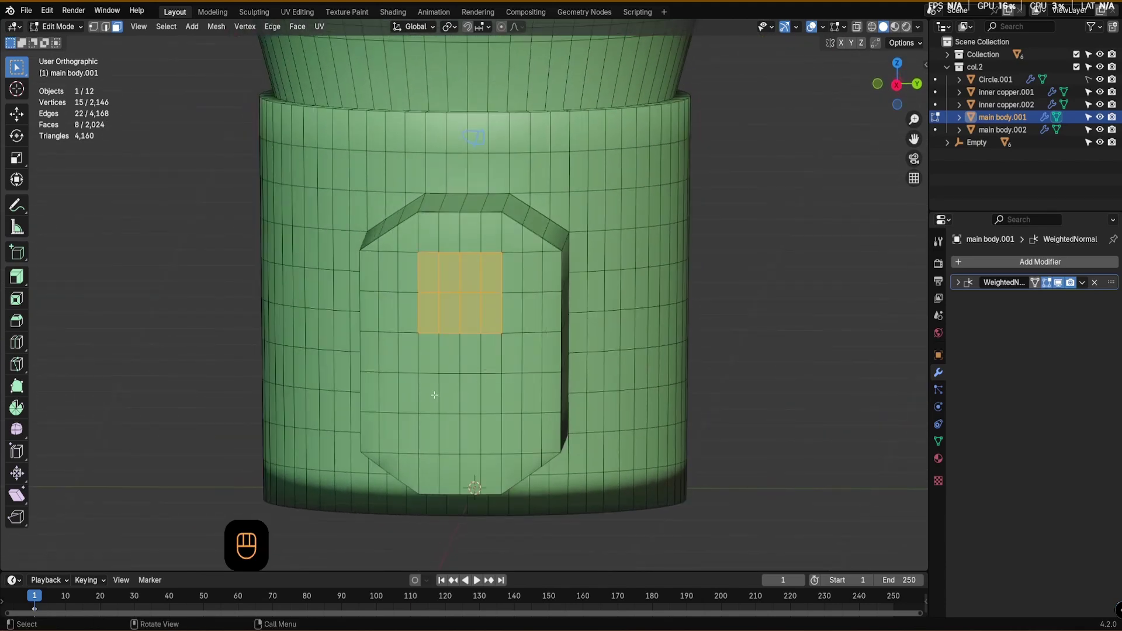
left_click_drag(428, 402, 492, 429, "shift")
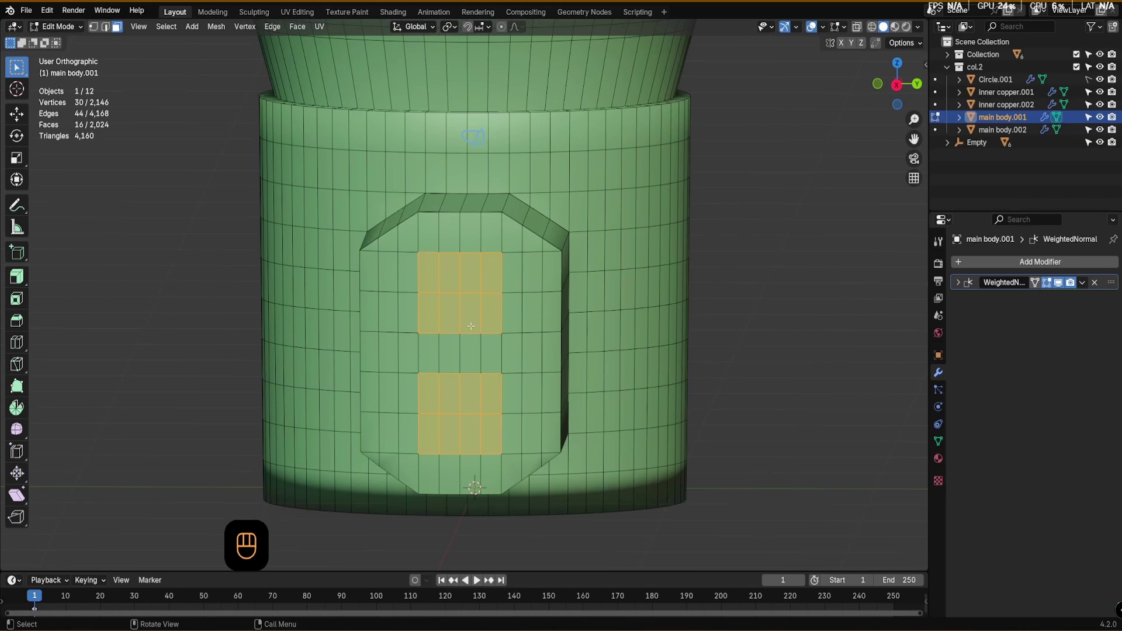
right_click(268, 274)
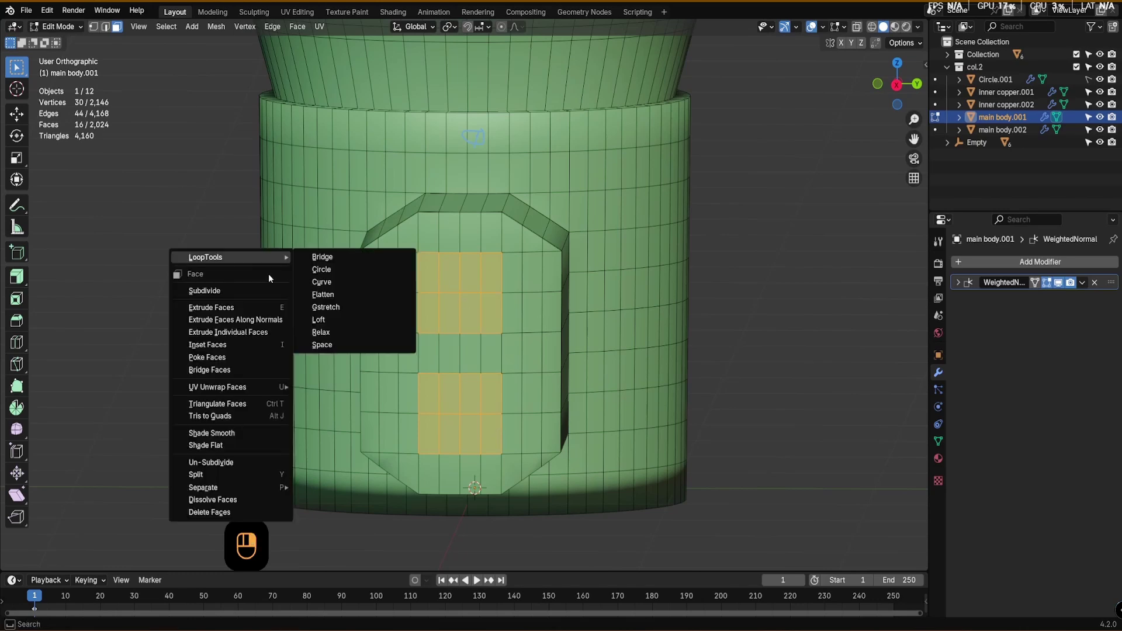
left_click(241, 292)
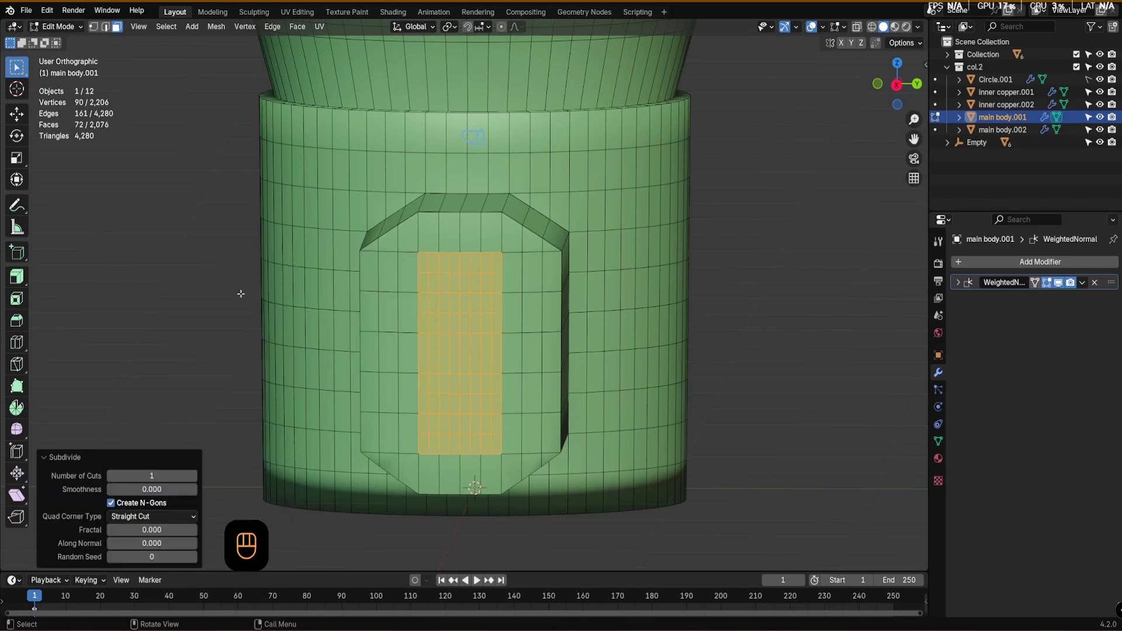
- Select only the upper square patch on the block's end face and subdivide it again with one cut
left_click_drag(430, 263, 505, 327)
left_click(423, 263)
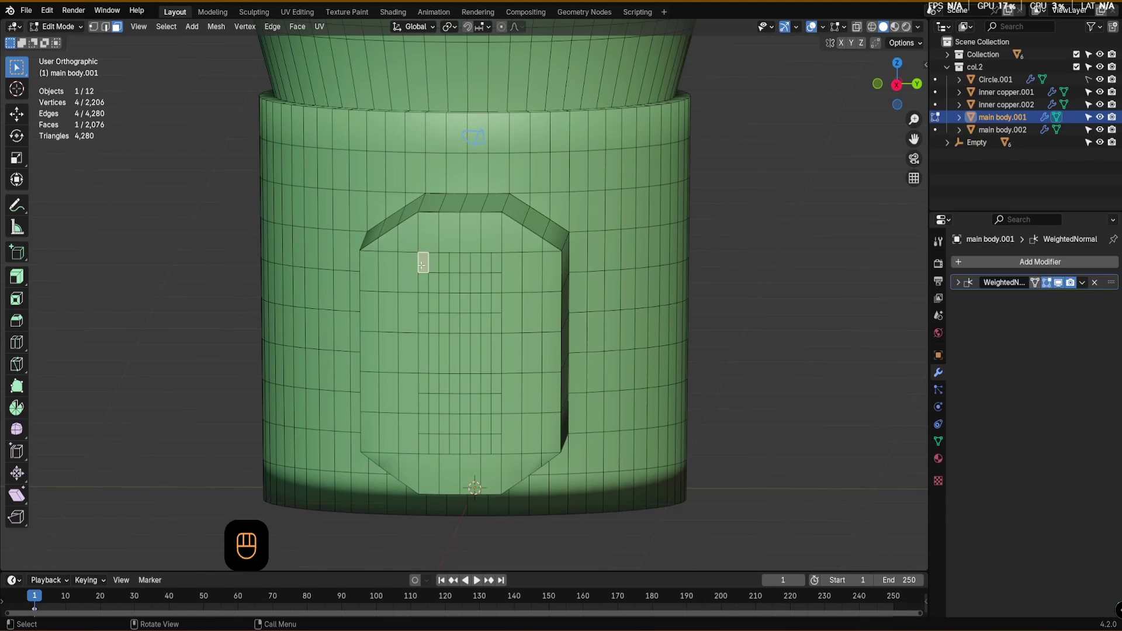
left_click_drag(424, 263, 497, 324)
right_click(205, 245)
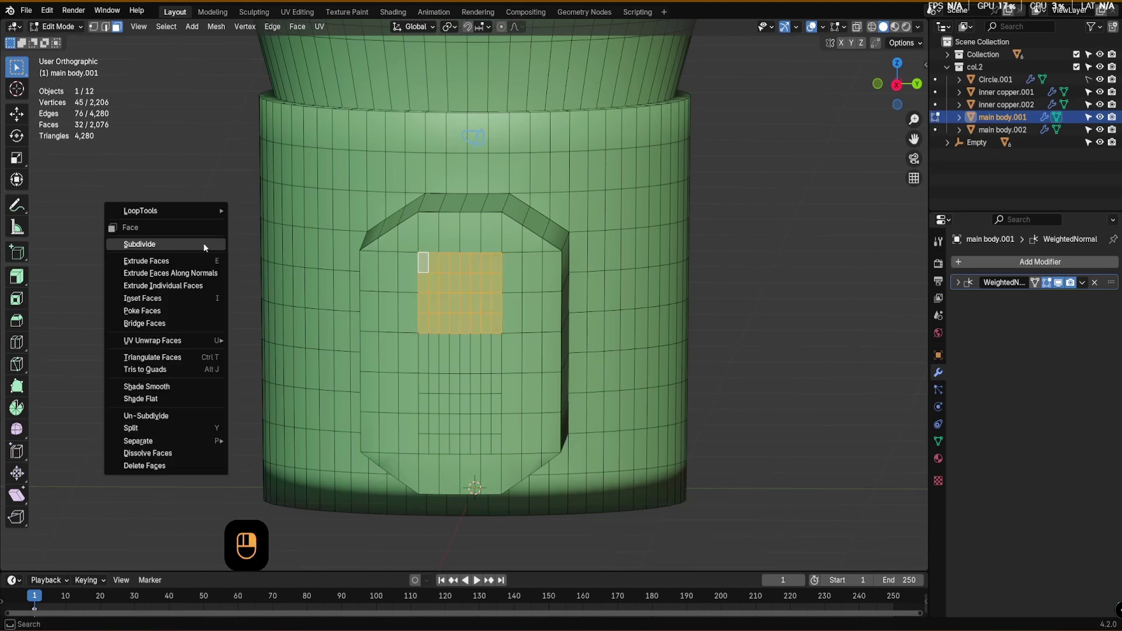
left_click(173, 247)
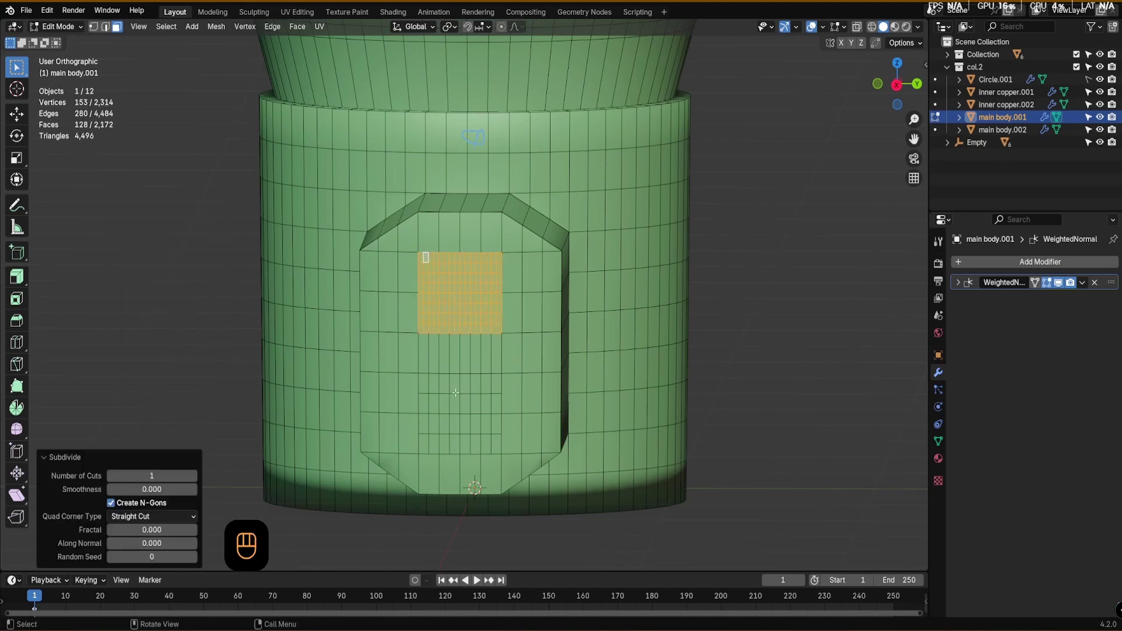
- Select the lower square patch on the block's end face and subdivide it again with one cut
left_click_drag(424, 384, 497, 441)
right_click(193, 309)
left_click(173, 307)
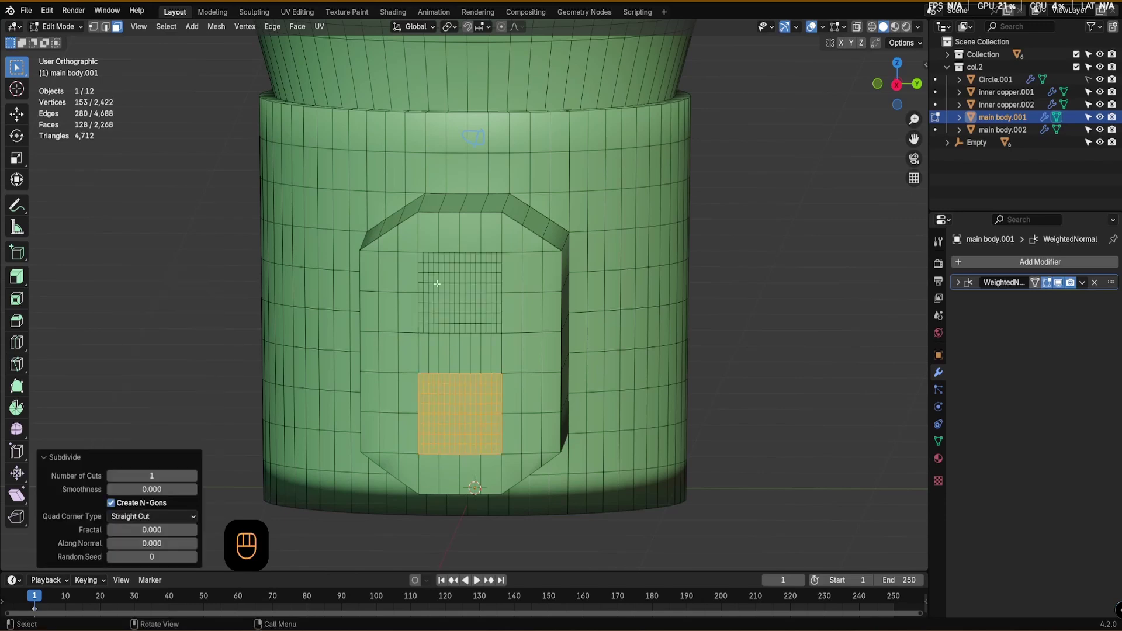
- Select the horizontal edge loops through the middle of both subdivided patches to locate the patch centres
left_click(458, 308)
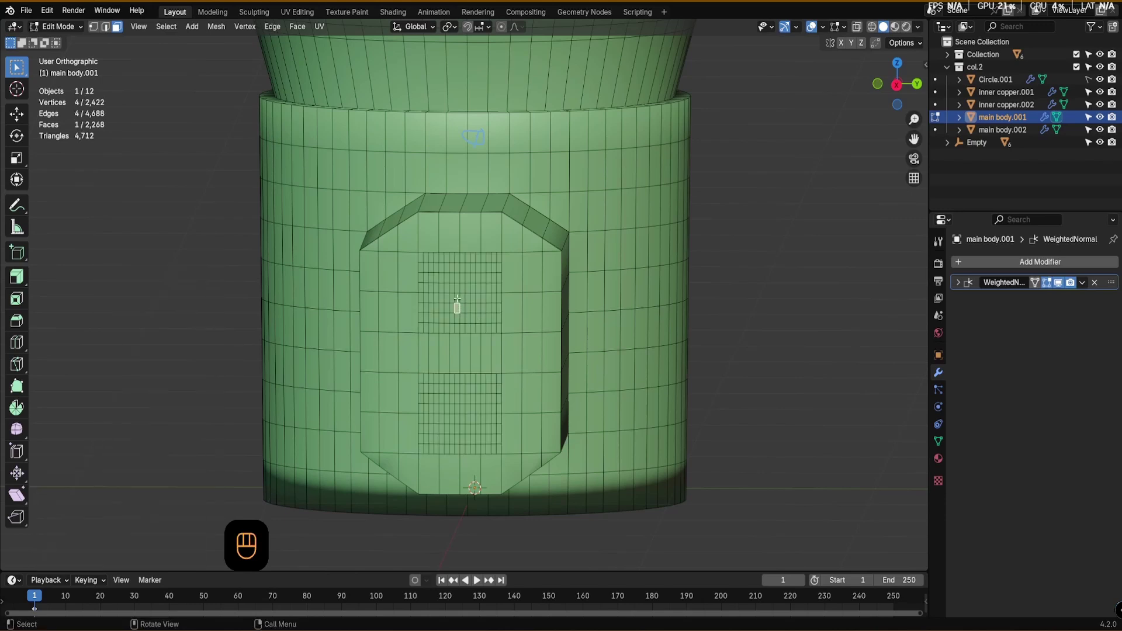
middle_click_drag(457, 304, 455, 307)
left_click(409, 289, "alt")
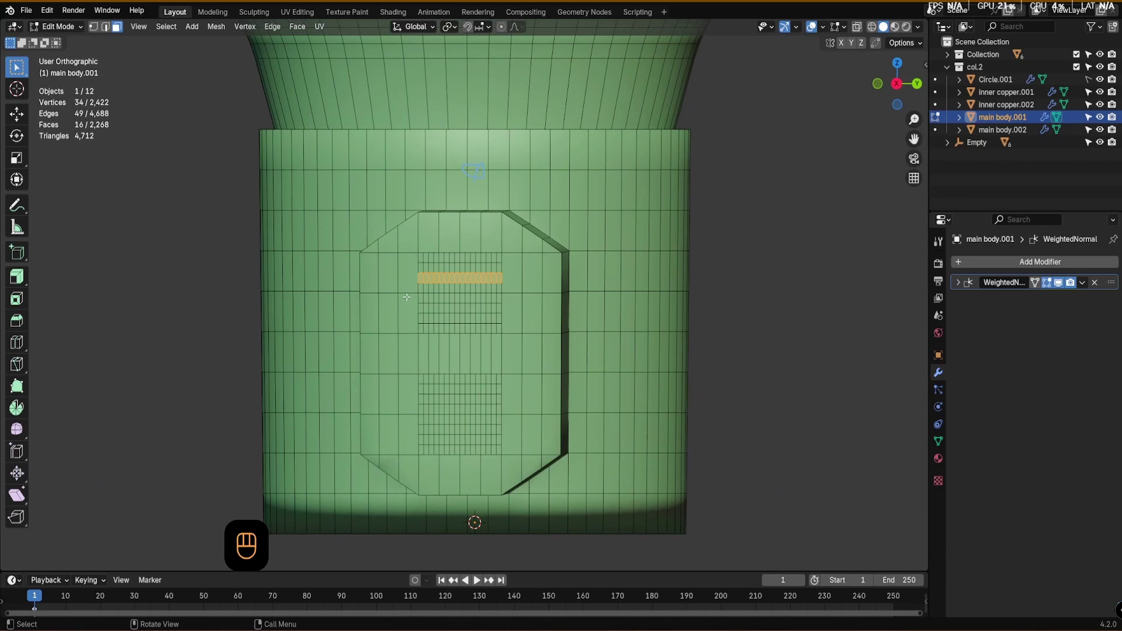
key("2")
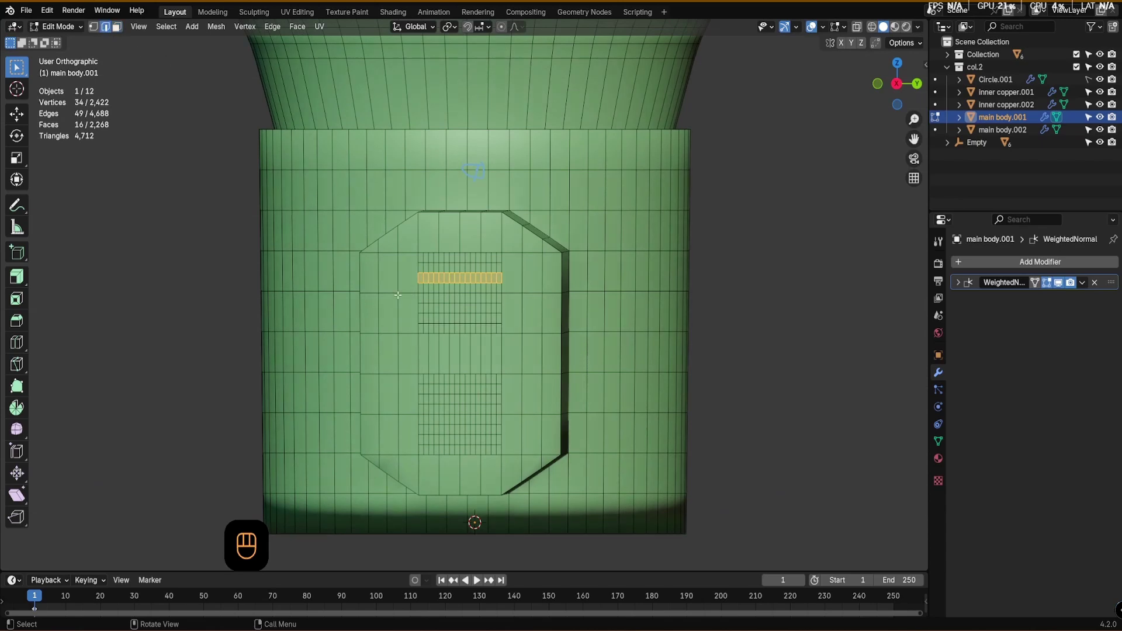
left_click(405, 292)
left_click(404, 292, "alt")
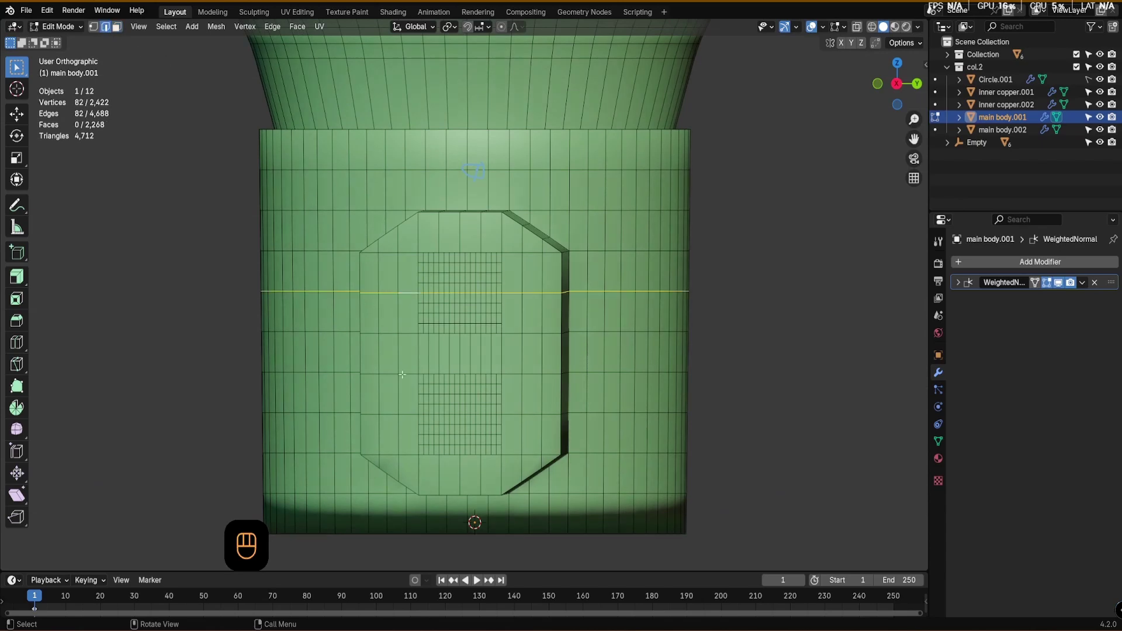
left_click(411, 414, "alt+shift")
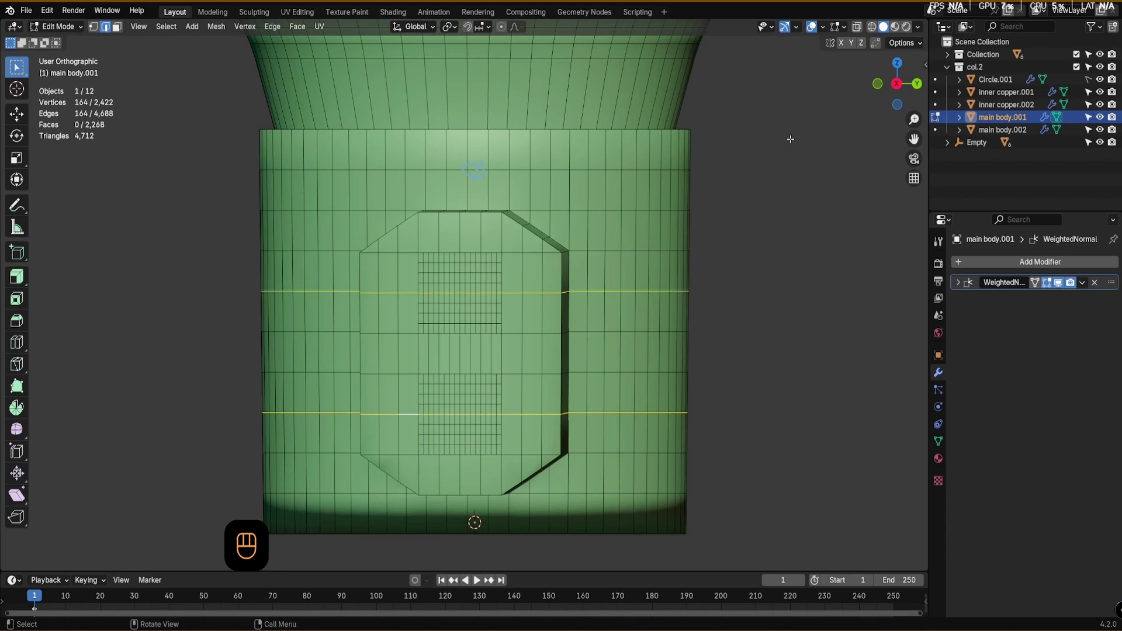
- In the straight right-side view, mark the centre vertex of each subdivided patch with an annotation dot
left_click(897, 86)
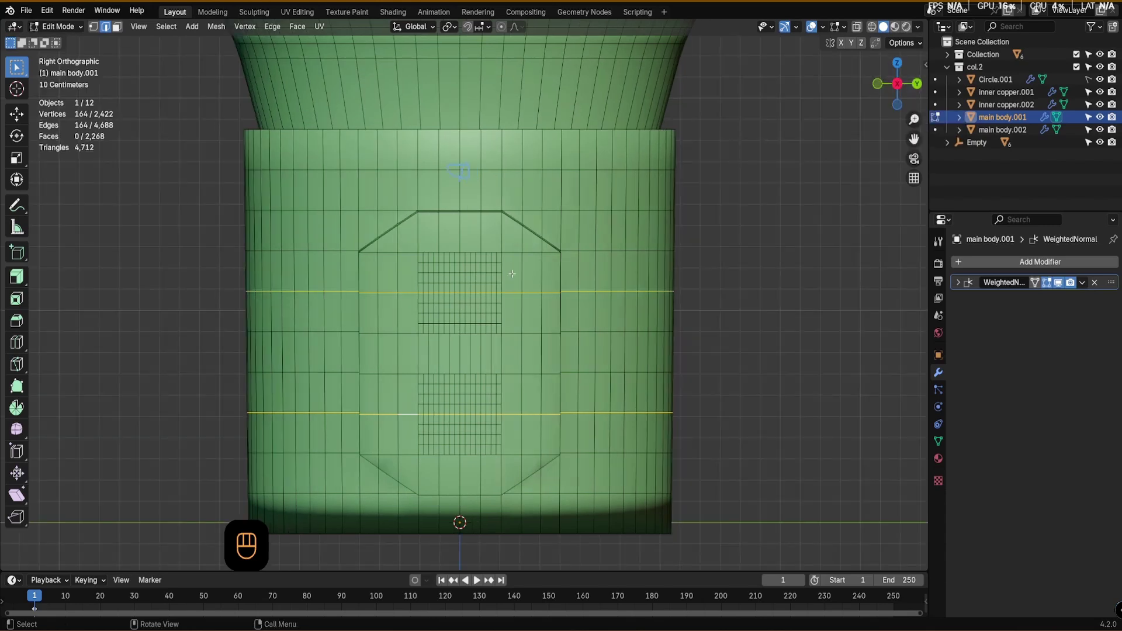
left_click(460, 292)
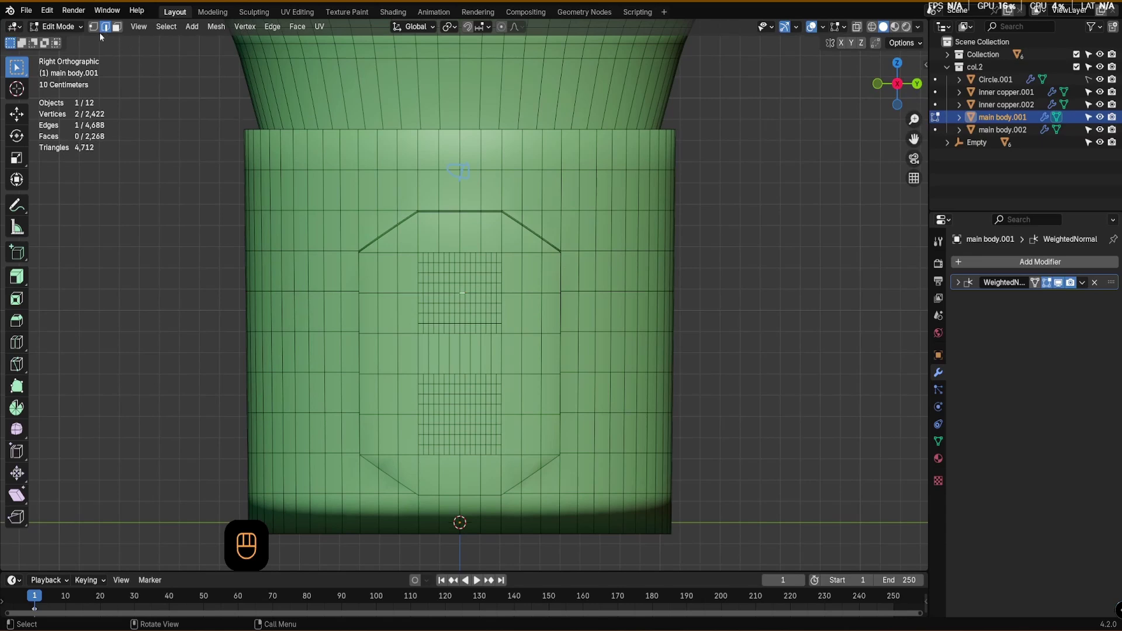
left_click(93, 27)
left_click(461, 296)
left_click(16, 205)
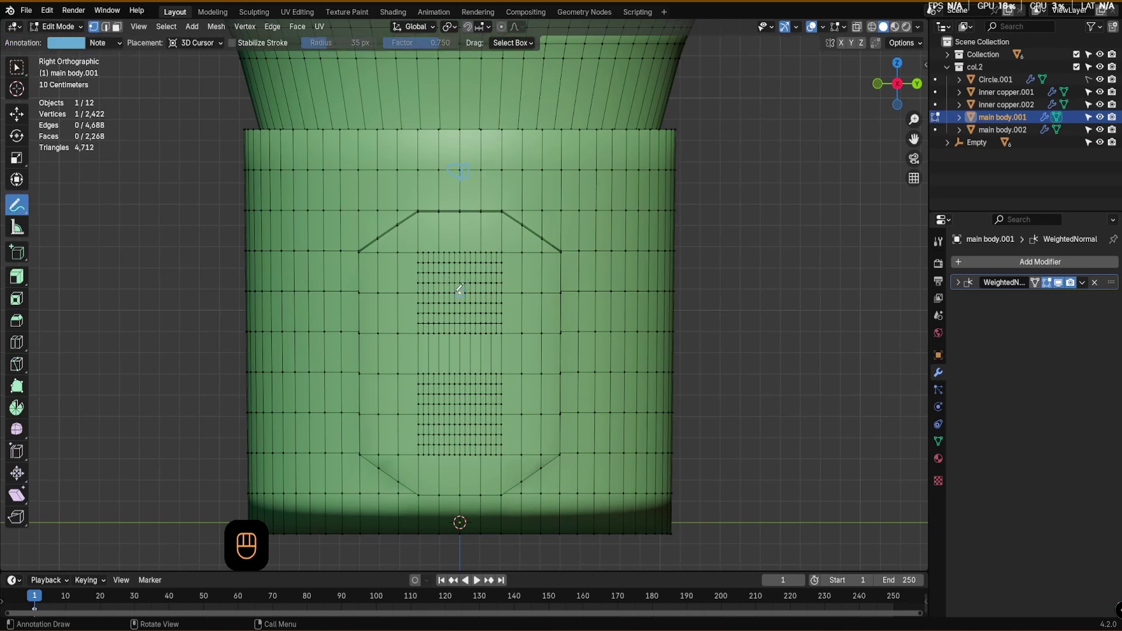
left_click(460, 292)
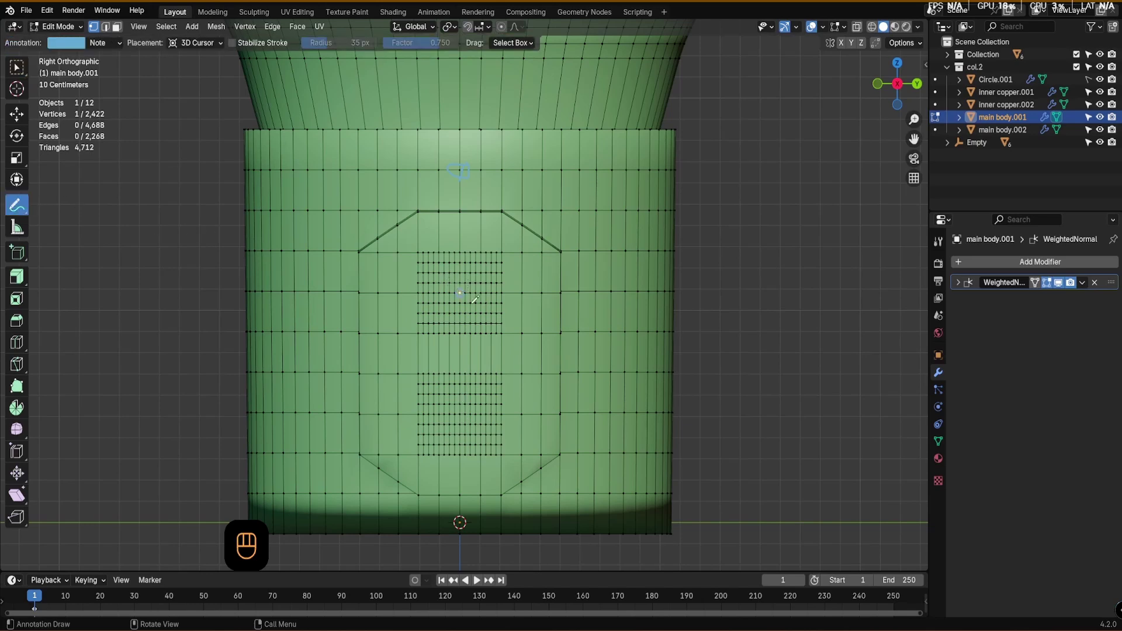
left_click(462, 414)
key("w")
- Select the central block of 6 by 4 faces around the mark in the upper patch
left_click(116, 27)
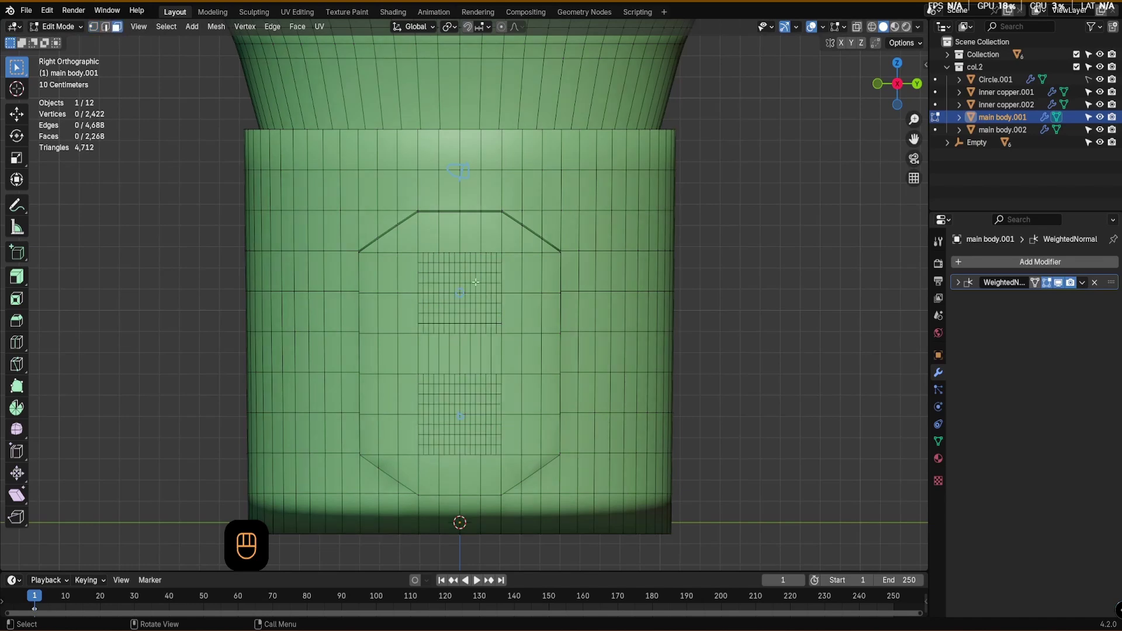
scroll(475, 294, "up", 2)
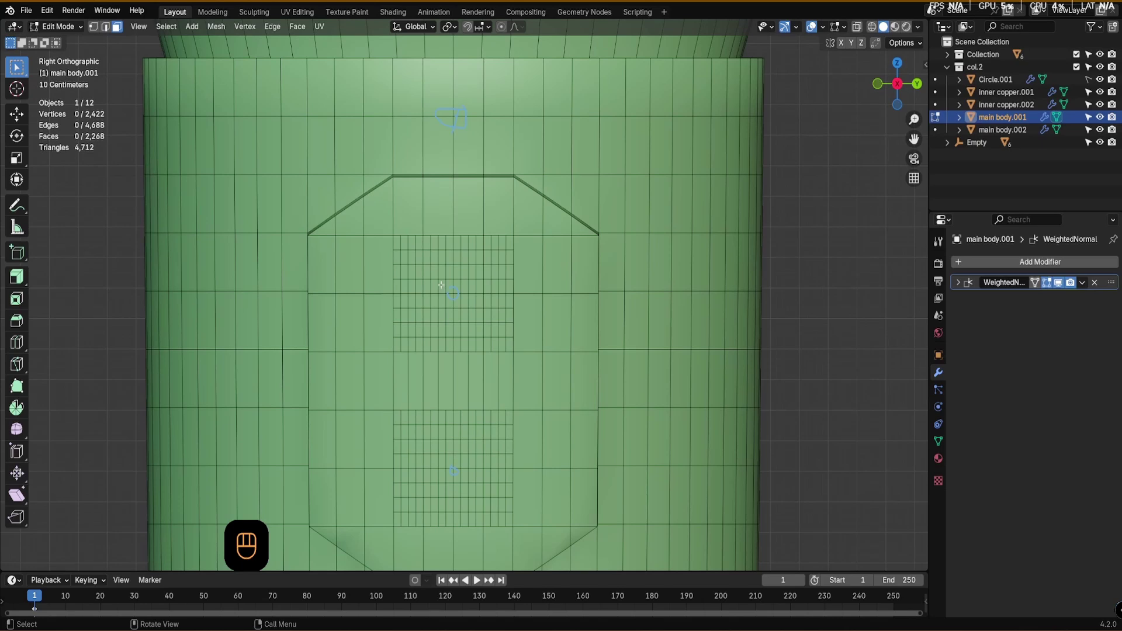
left_click_drag(433, 272, 474, 318)
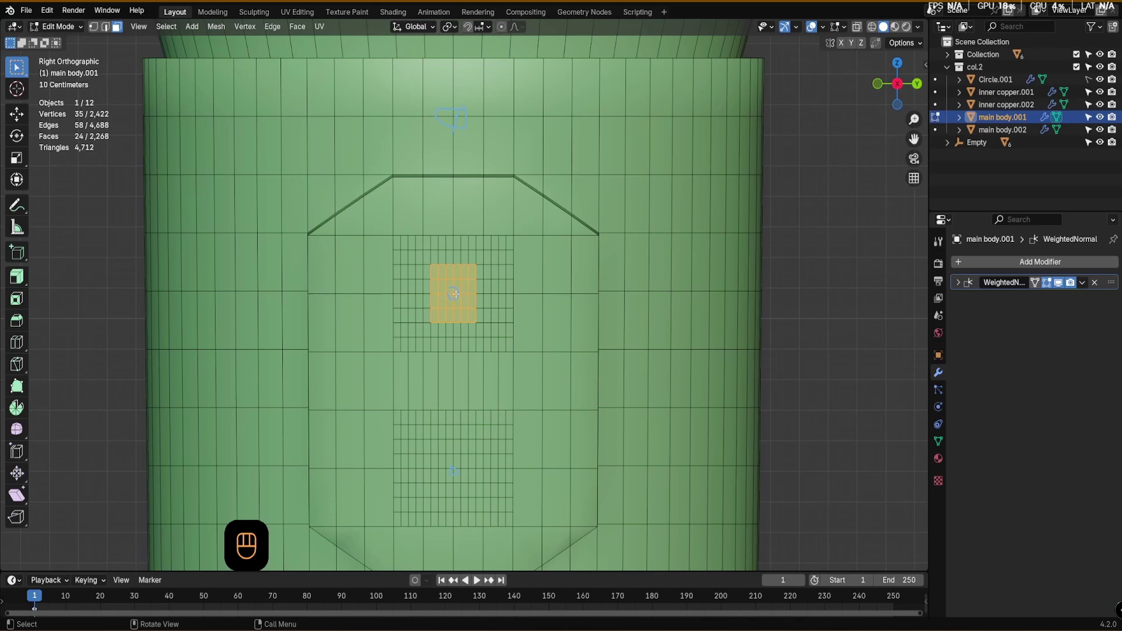
scroll(454, 294, "down", 1)
scroll(457, 308, "up", 2)
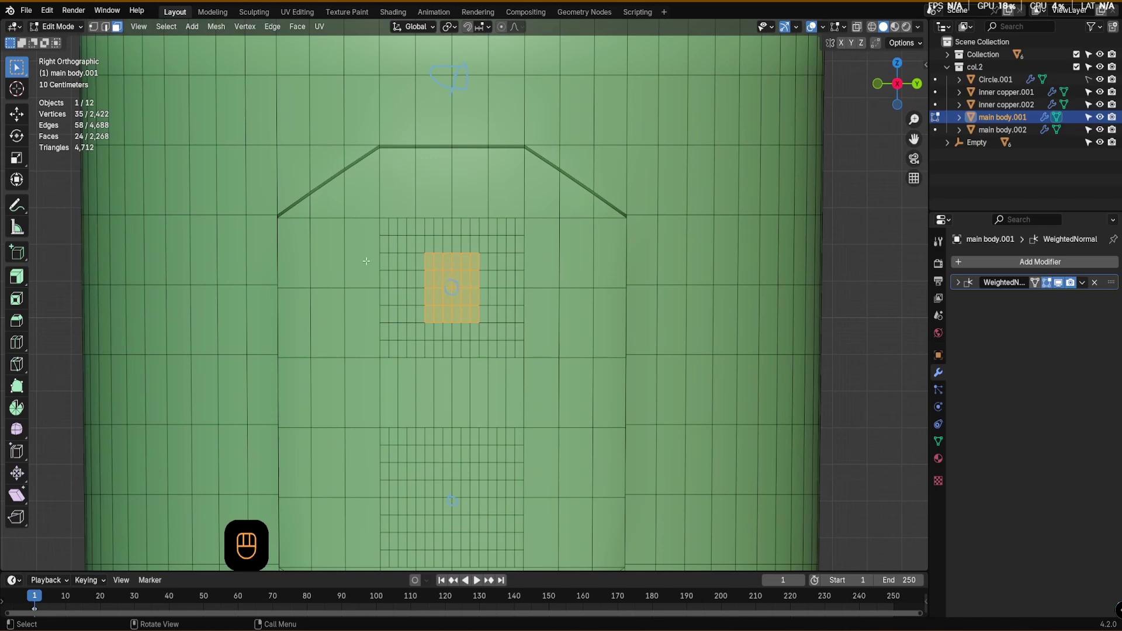
- Try to reshape only the upper patch's selected faces into a circle with LoopTools, and undo it
right_click(209, 205)
mouse_move(212, 177)
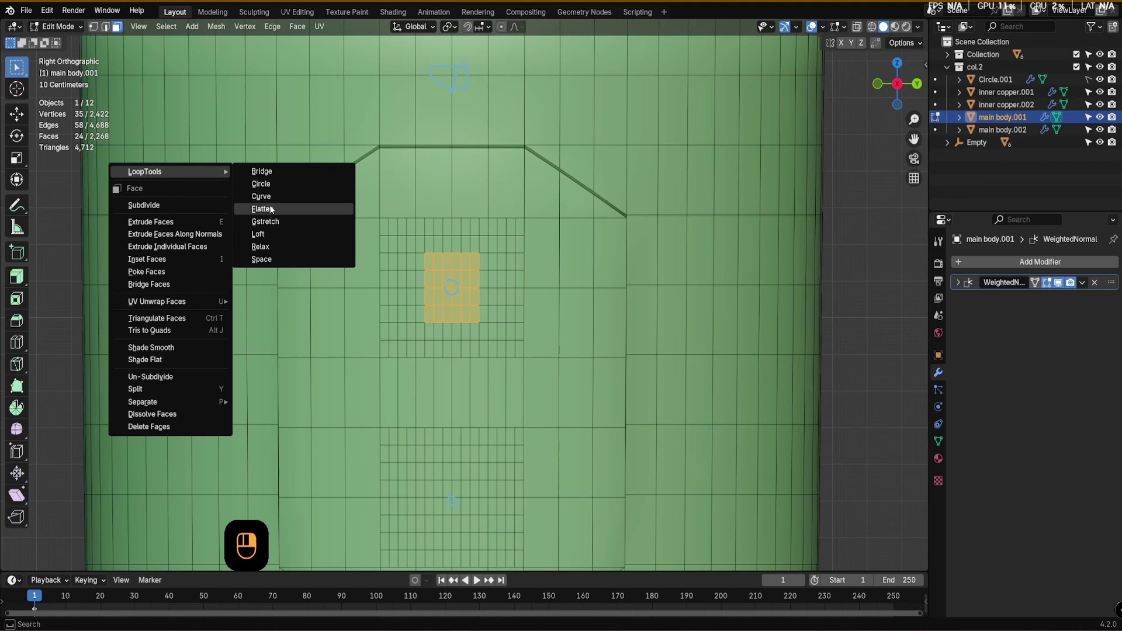
left_click(270, 186)
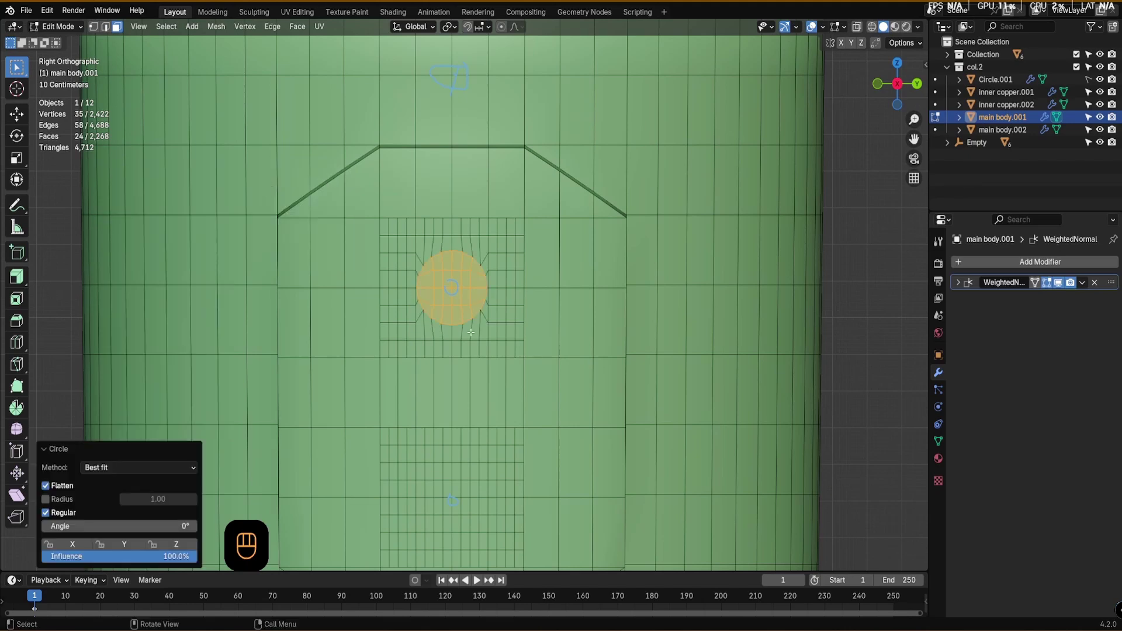
scroll(465, 306, "down", 5)
middle_click_drag(484, 305, 478, 386)
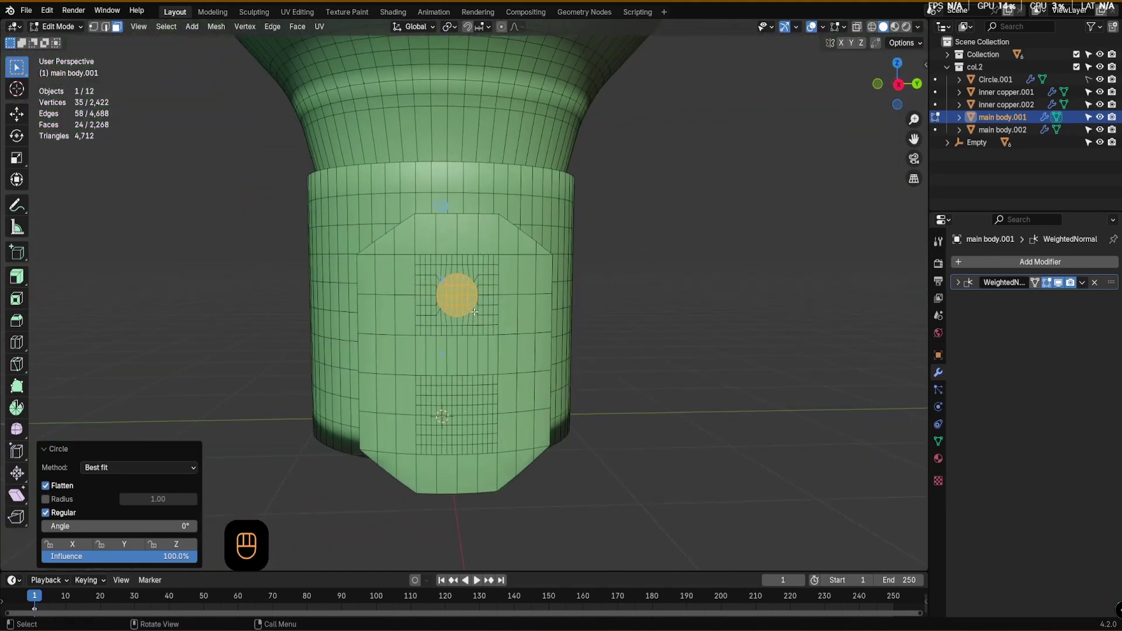
key("ctrl+z")
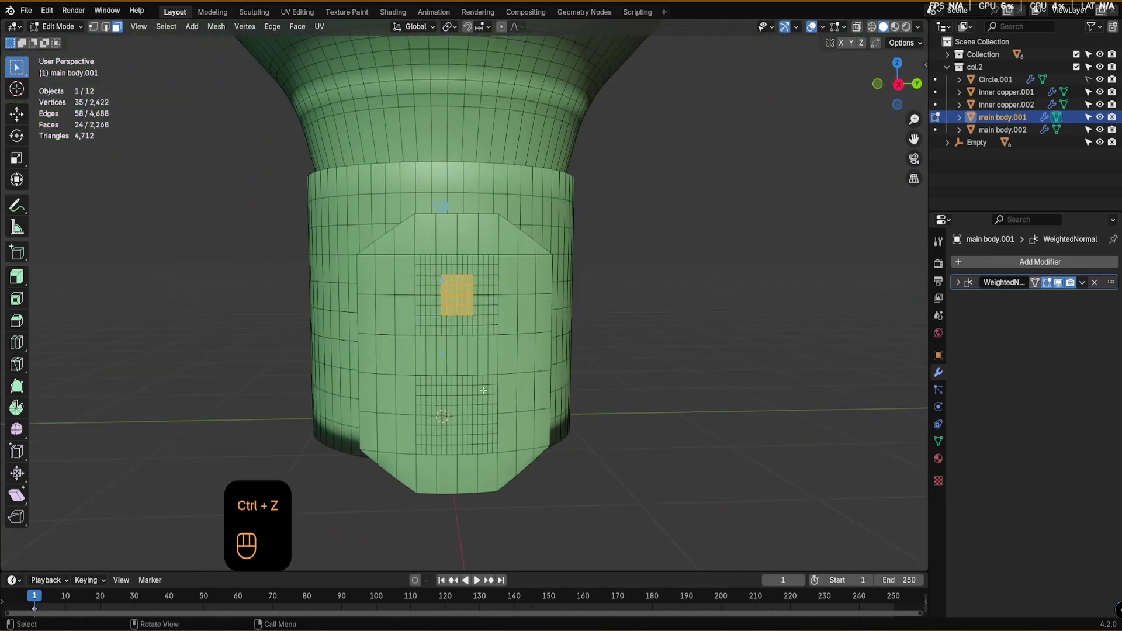
- Add the matching 6 by 4 faces around the lower patch's mark to the selection and reshape both blocks into circles with LoopTools
middle_click_drag(482, 390, 493, 315, "alt")
left_click(895, 85)
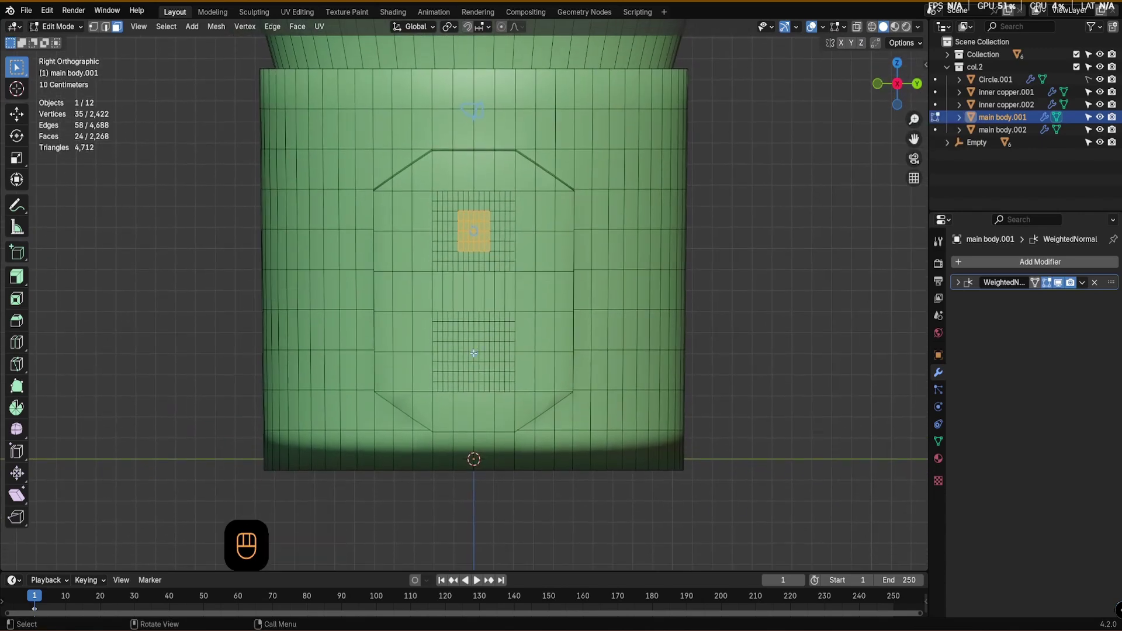
scroll(471, 349, "up", 3)
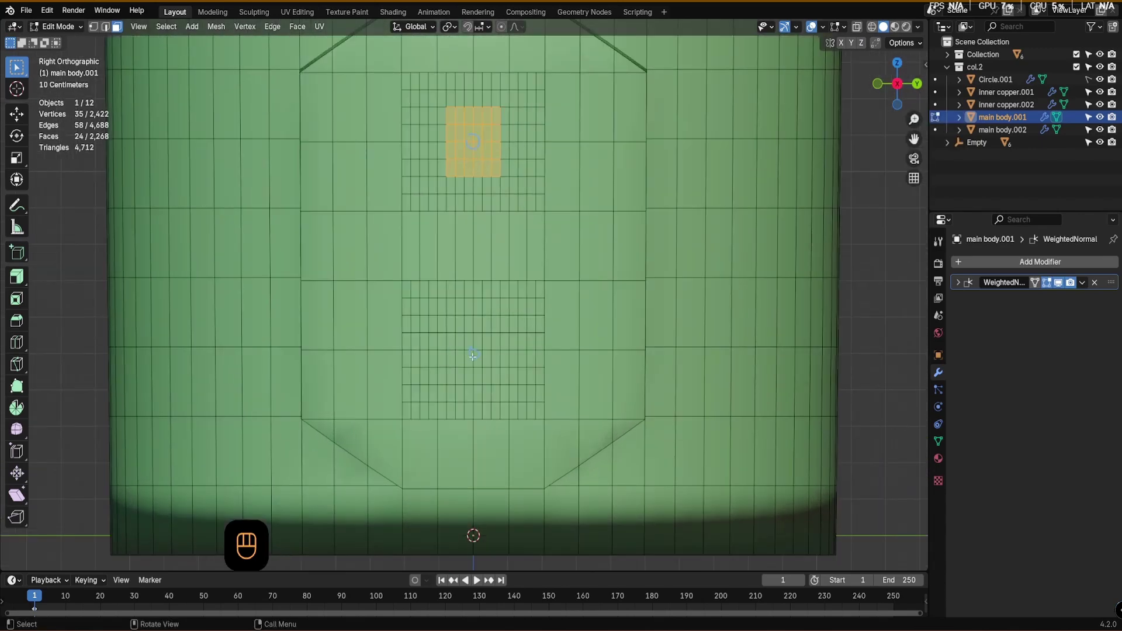
left_click_drag(449, 325, 498, 377, "shift")
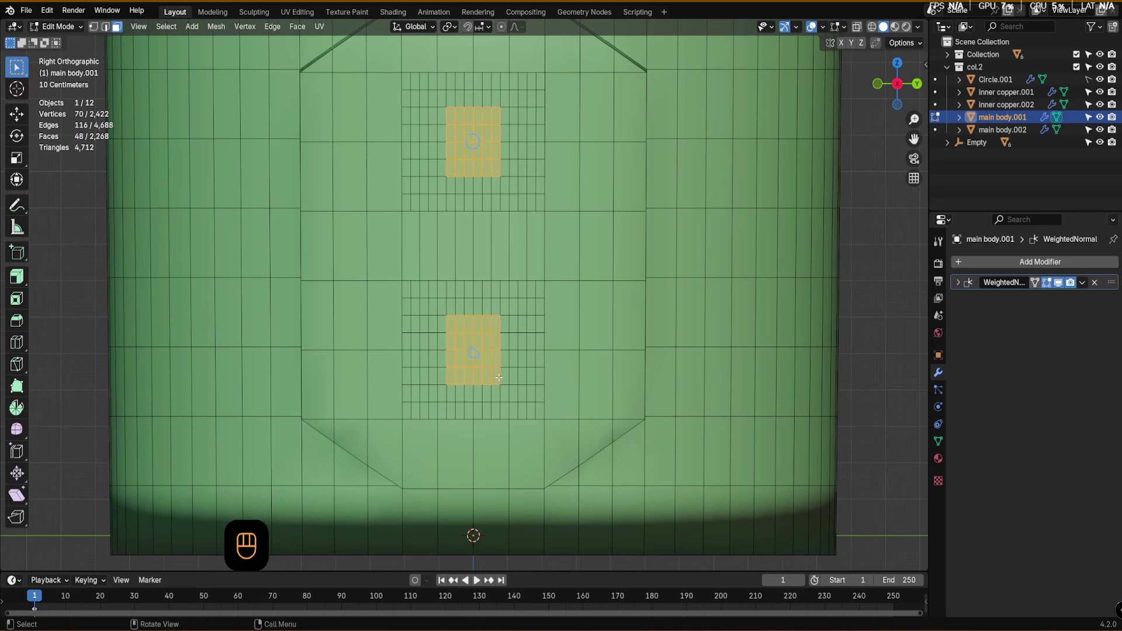
right_click(243, 215)
mouse_move(243, 216)
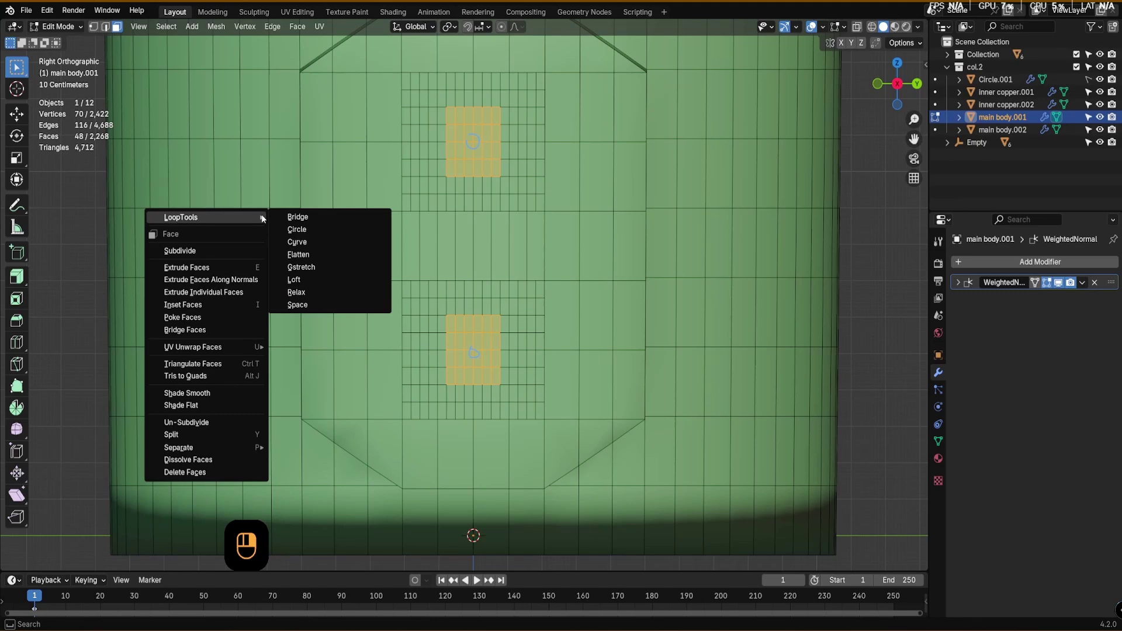
left_click(313, 234)
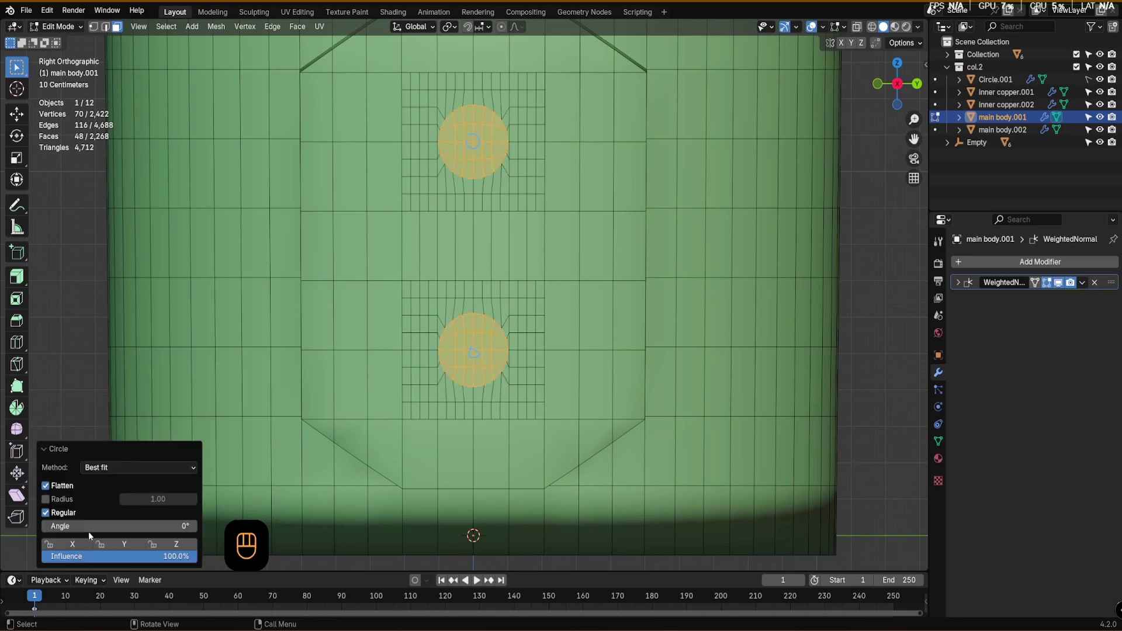
- Try the Circle operation's Radius, Regular and Method options, leaving Radius off, Regular on and the method at Best fit
left_click(46, 499)
left_click(46, 499)
left_click(47, 512)
left_click(47, 512)
left_click(46, 512)
left_click(46, 512)
left_click(47, 512)
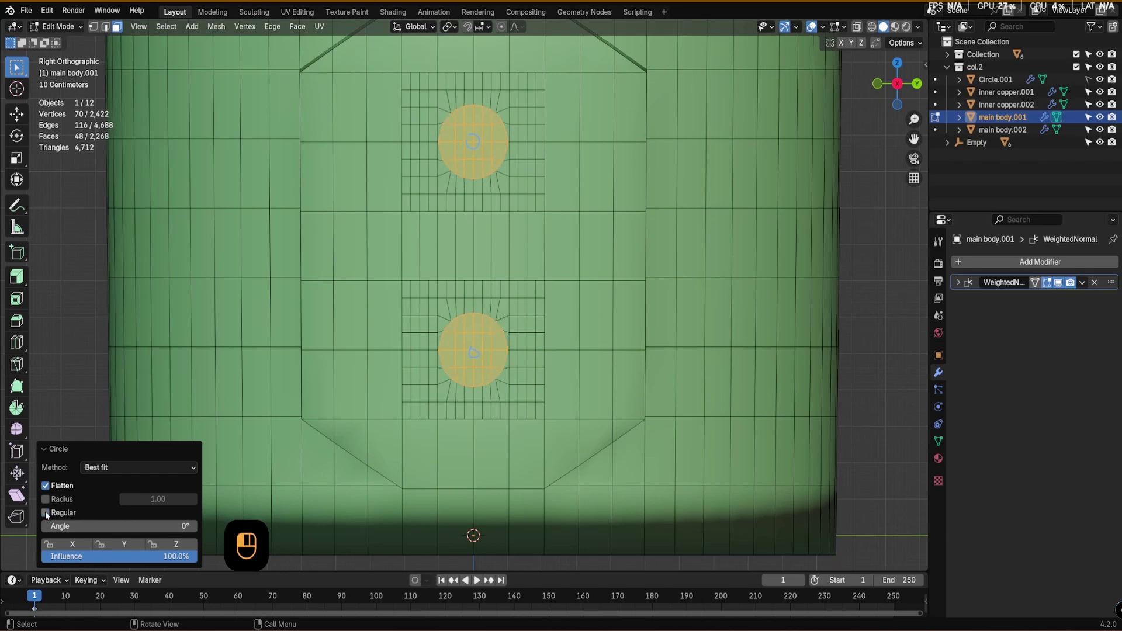
left_click(162, 469)
left_click(163, 469)
left_click(46, 512)
- Delete the faces inside both circles to leave two round holes in the block's end face
scroll(548, 288, "down", 3)
middle_click_drag(547, 288, 483, 344)
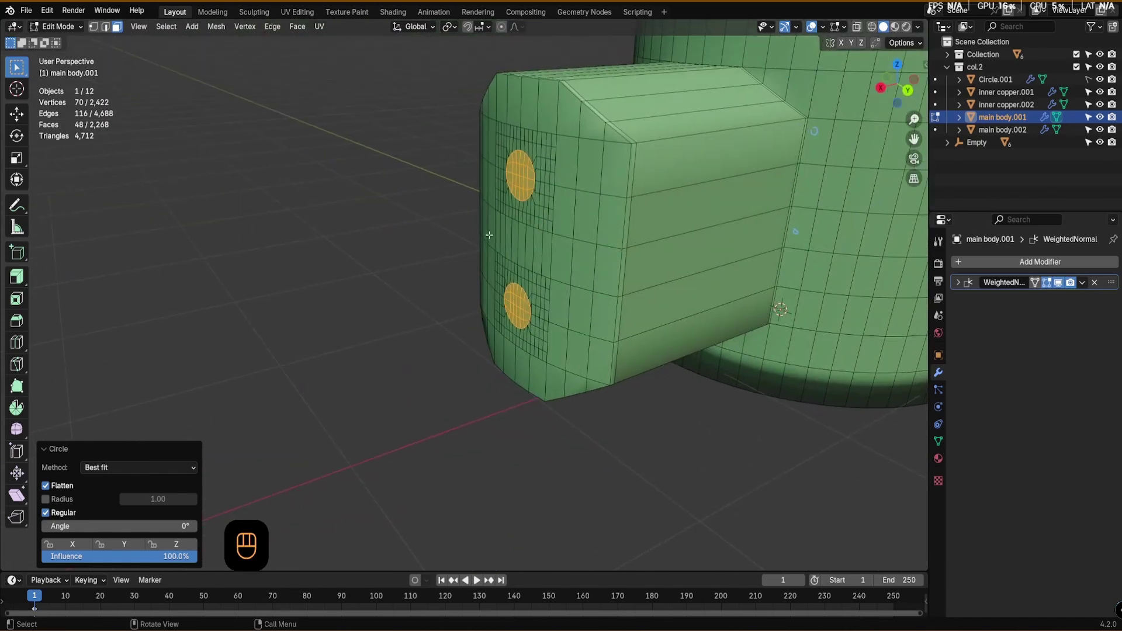
key("x")
left_click(510, 196)
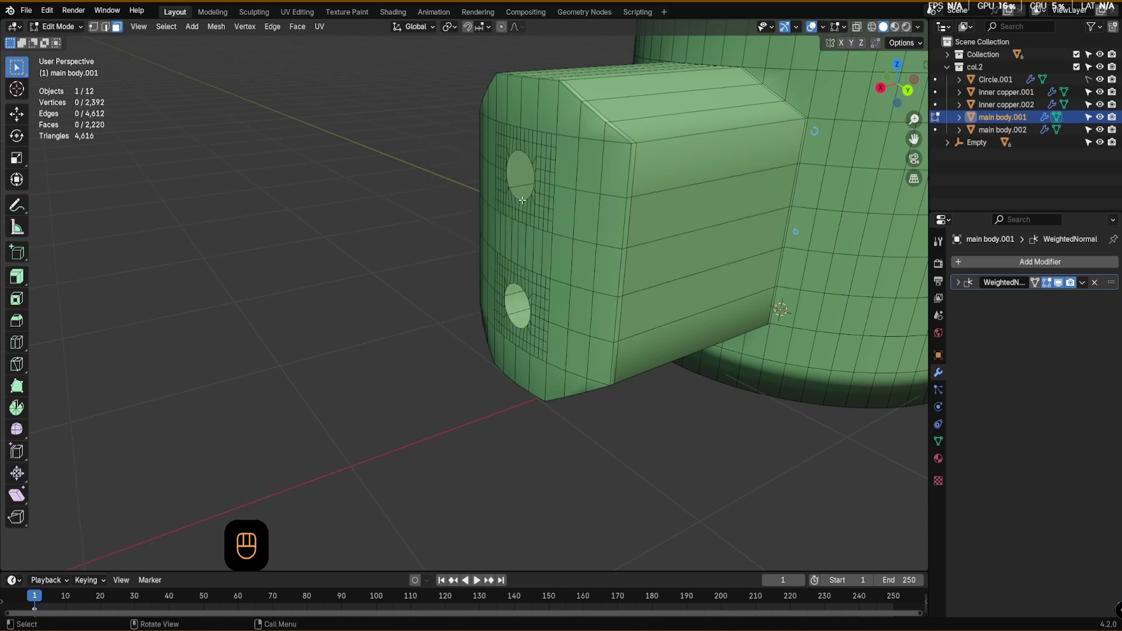
- Select the edge loops around both round holes and fill each hole with a single face
left_click(106, 27)
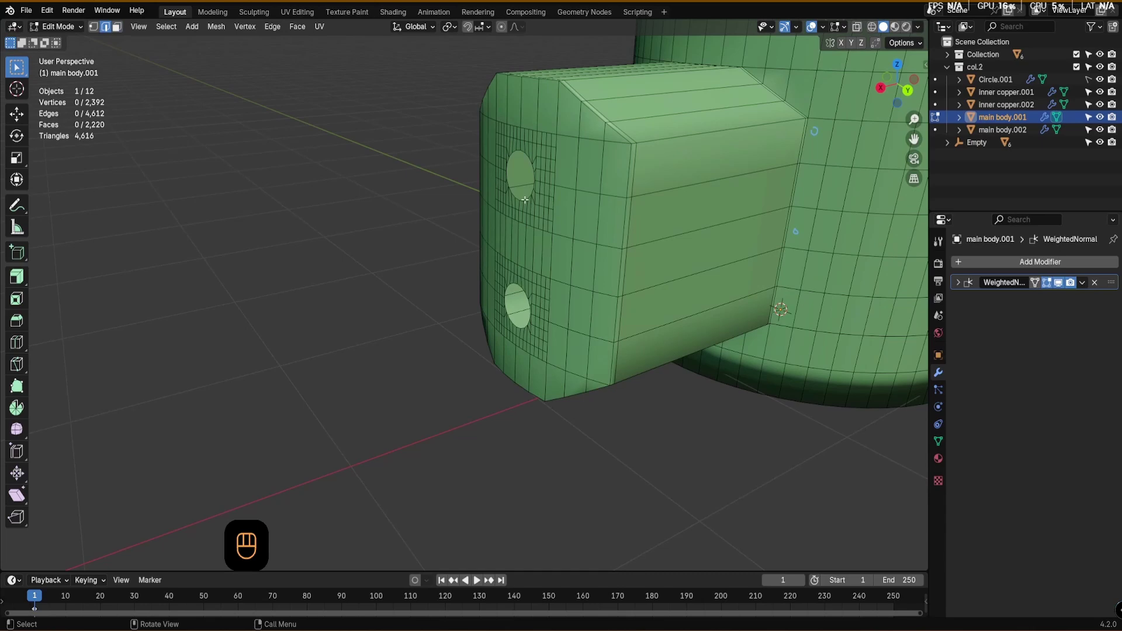
left_click(522, 199)
left_click(522, 201, "alt")
double_click(520, 327, "shift")
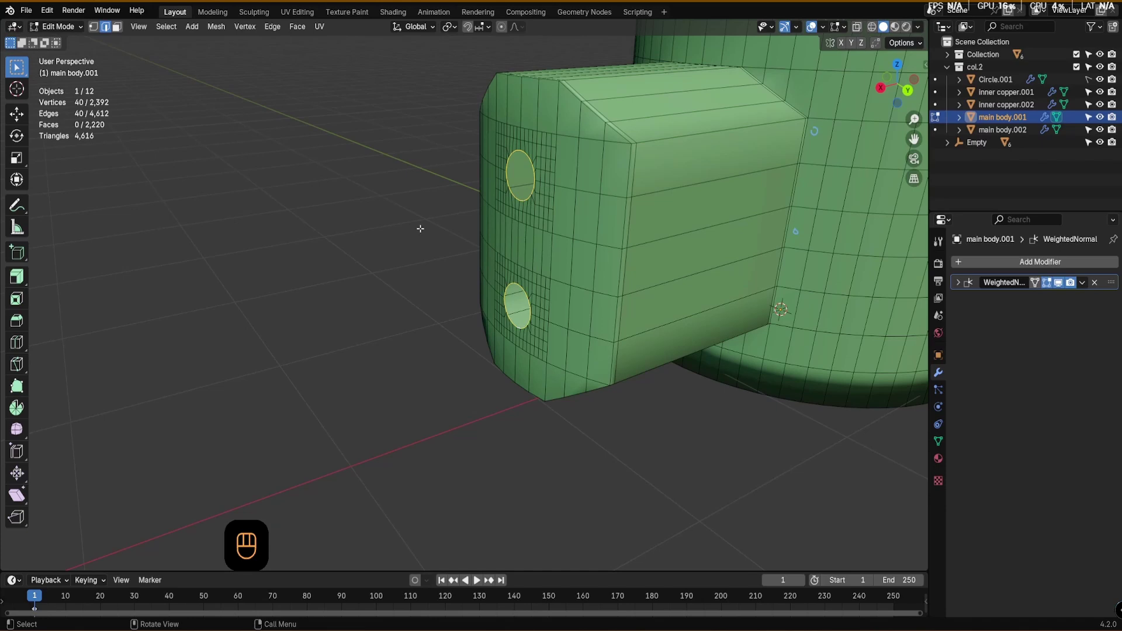
key("f")
- Extrude both round faces outward from the block by about 0.56 m to form two pins
middle_click_drag(539, 212, 523, 219)
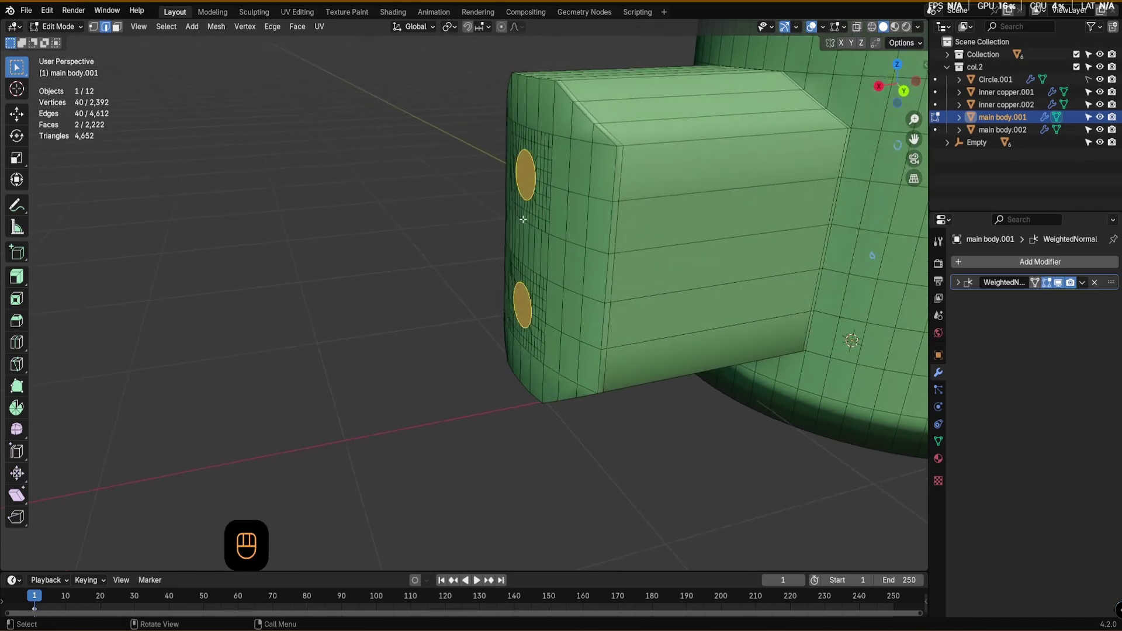
key("e")
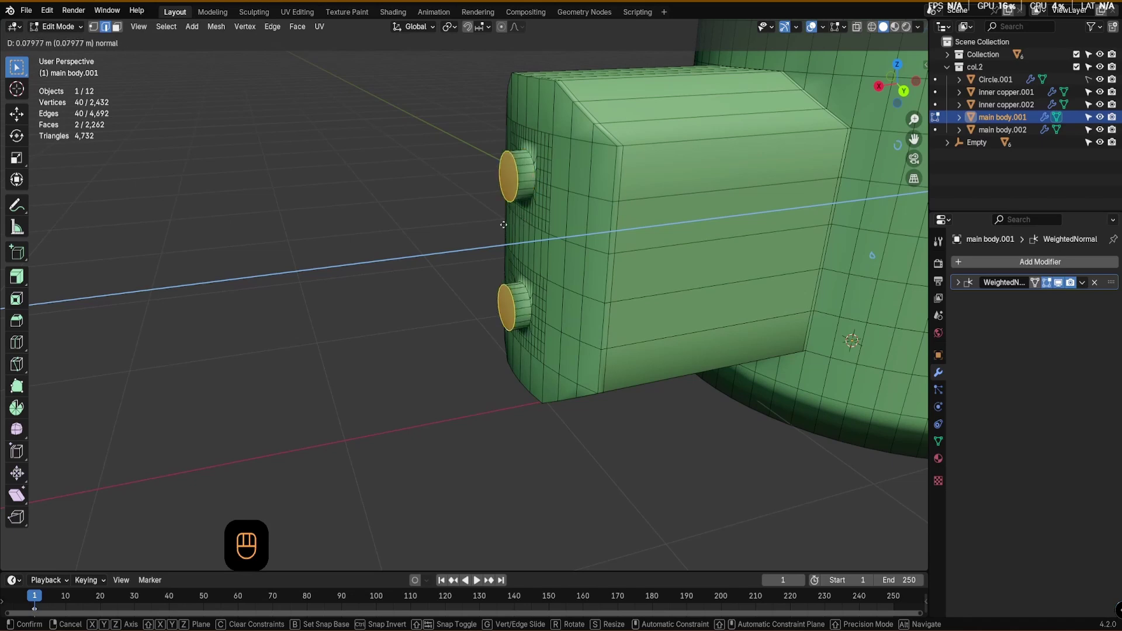
left_click(403, 237)
scroll(522, 220, "down", 5)
mouse_move(522, 220)
middle_mouse_down("alt")
mouse_move(460, 208)
mouse_move(460, 198)
mouse_move(524, 226)
middle_mouse_up("alt")
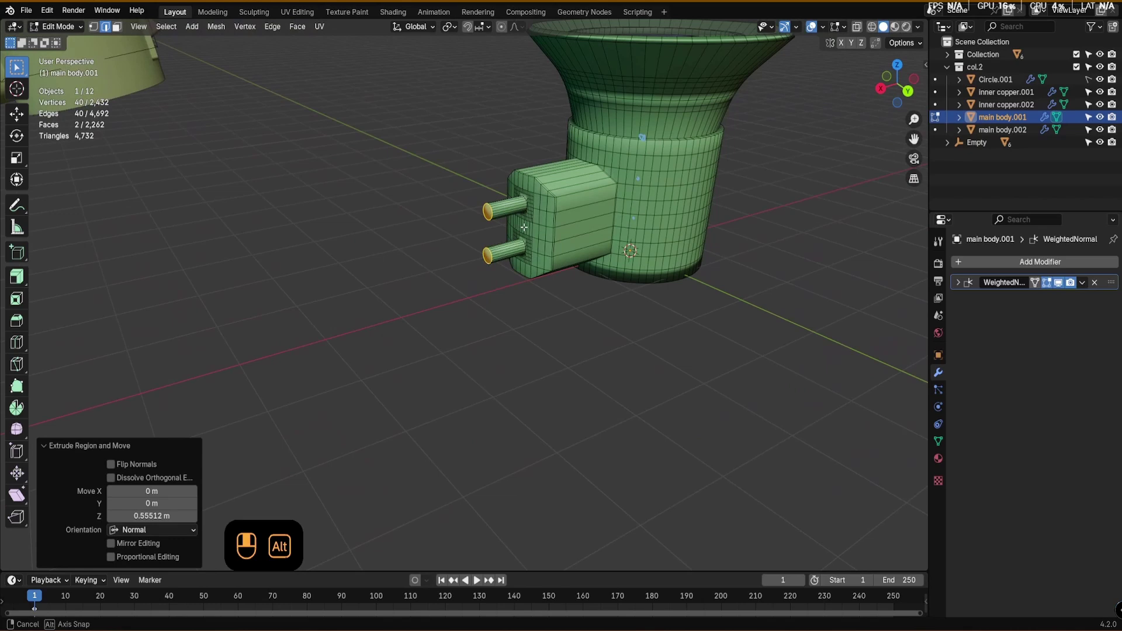
- Extrude the end faces of both pins outward again by about 0.32 m as a second section
scroll(519, 234, "up", 5)
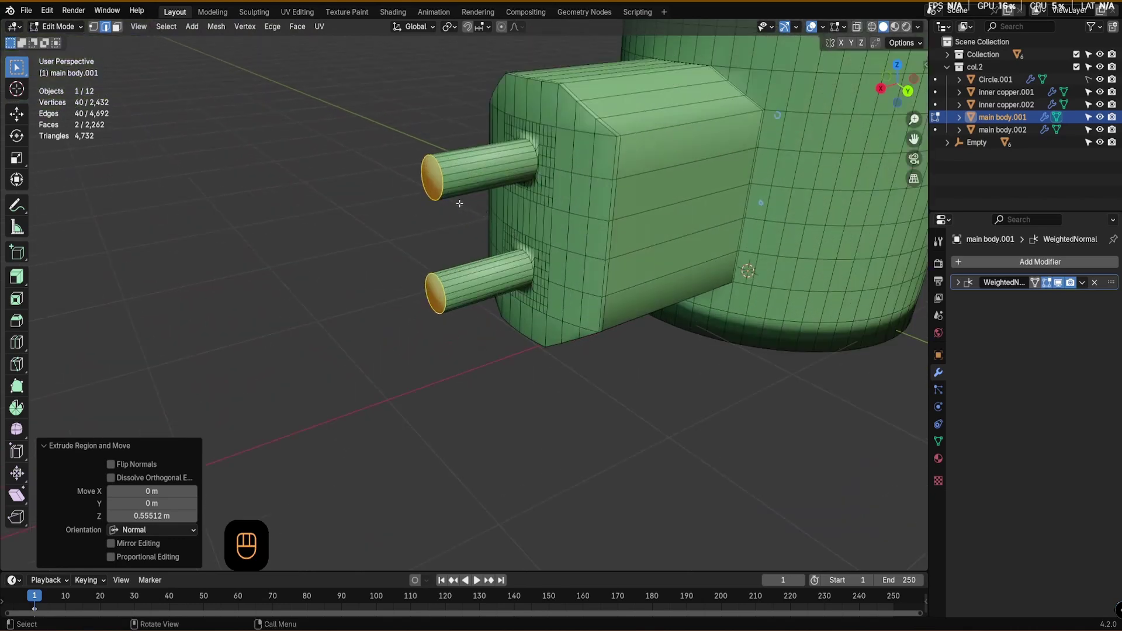
key("e")
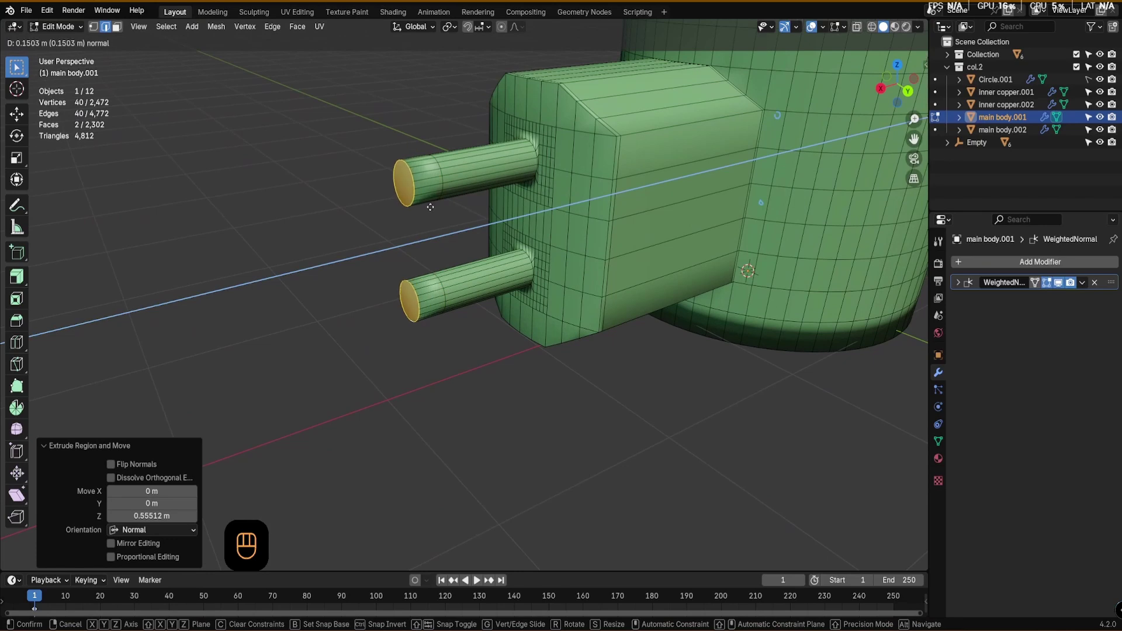
left_click(403, 210)
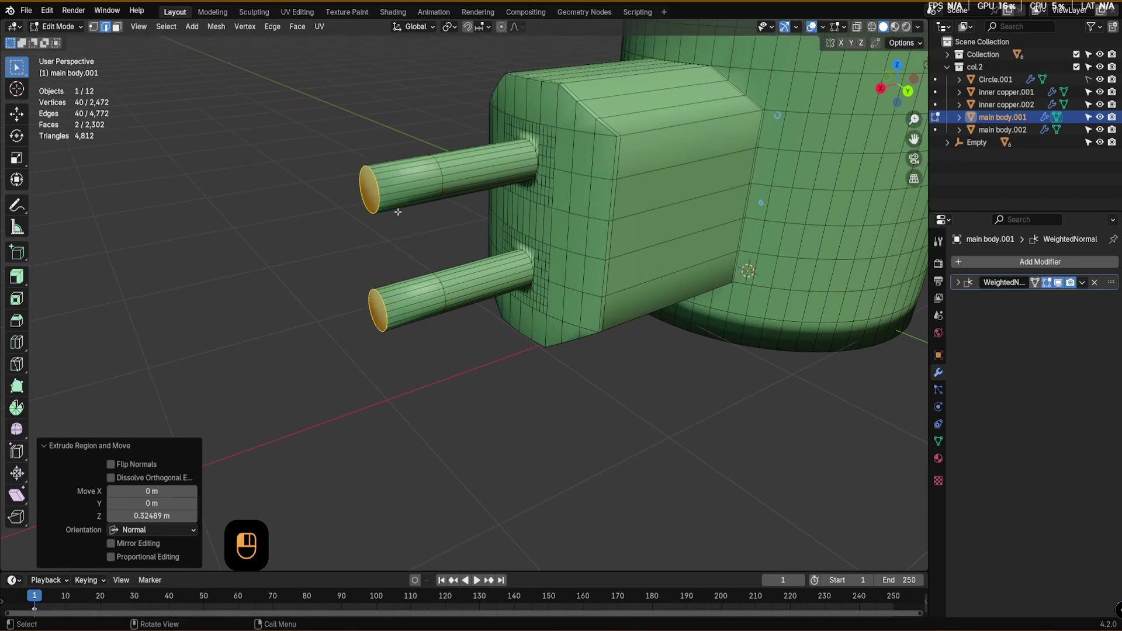
middle_click_drag(397, 211, 483, 276)
scroll(506, 228, "up", 5)
scroll(484, 275, "up", 4)
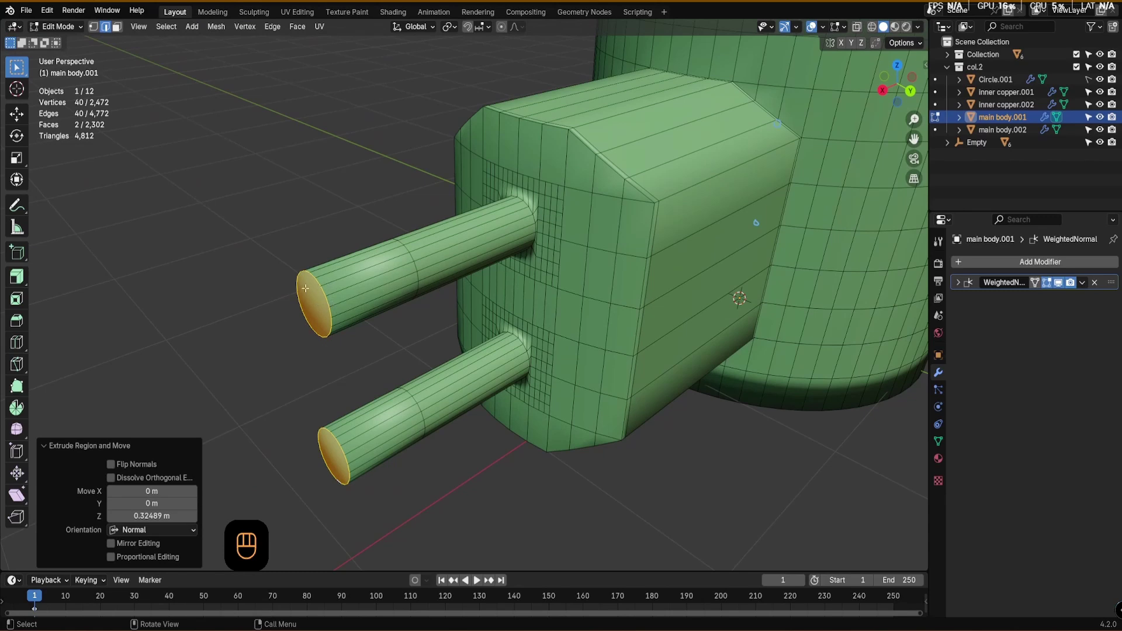
scroll(311, 296, "up", 1)
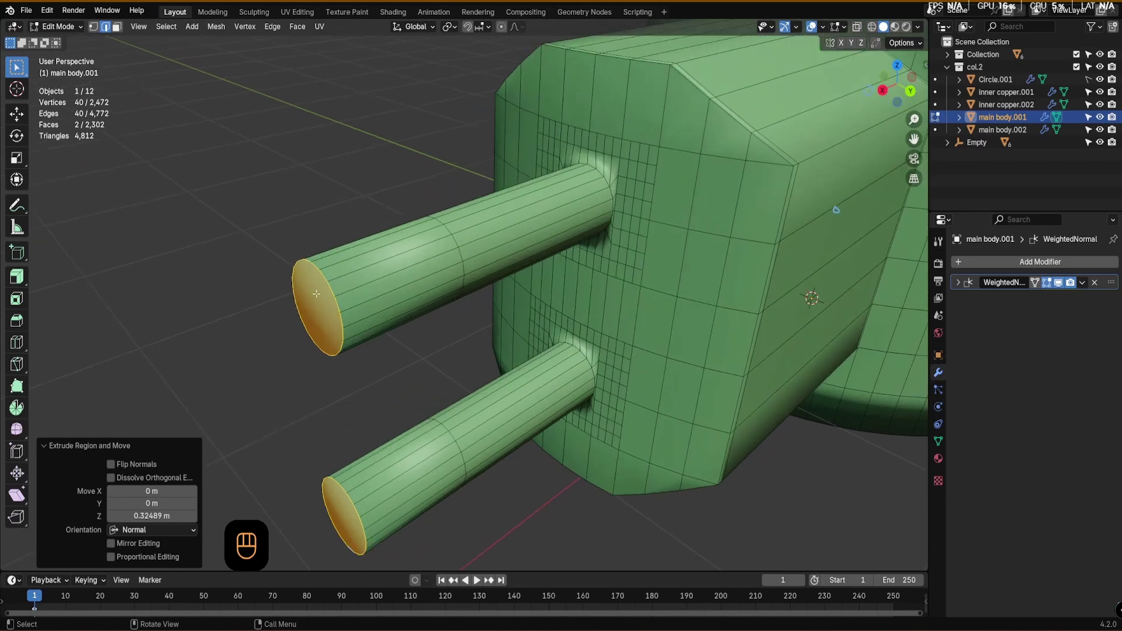
- Separate the outer sections of both pins, including their end faces, from the main body into their own object and select it in object mode
scroll(446, 246, "down", 2)
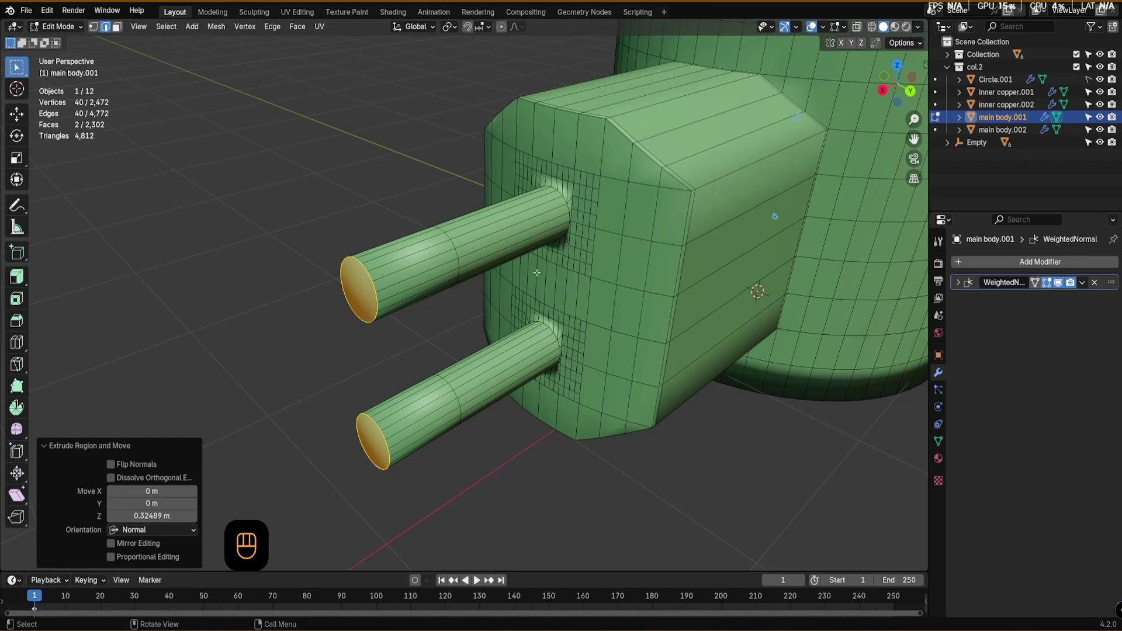
key("ctrl+KP_Add")
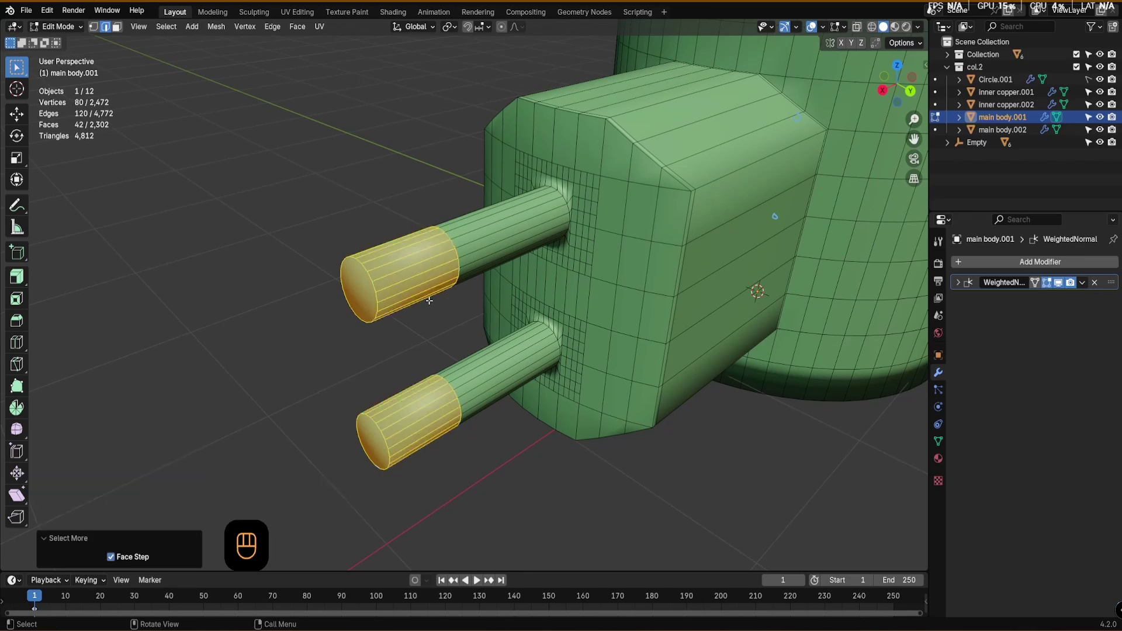
key("p")
left_click(429, 299)
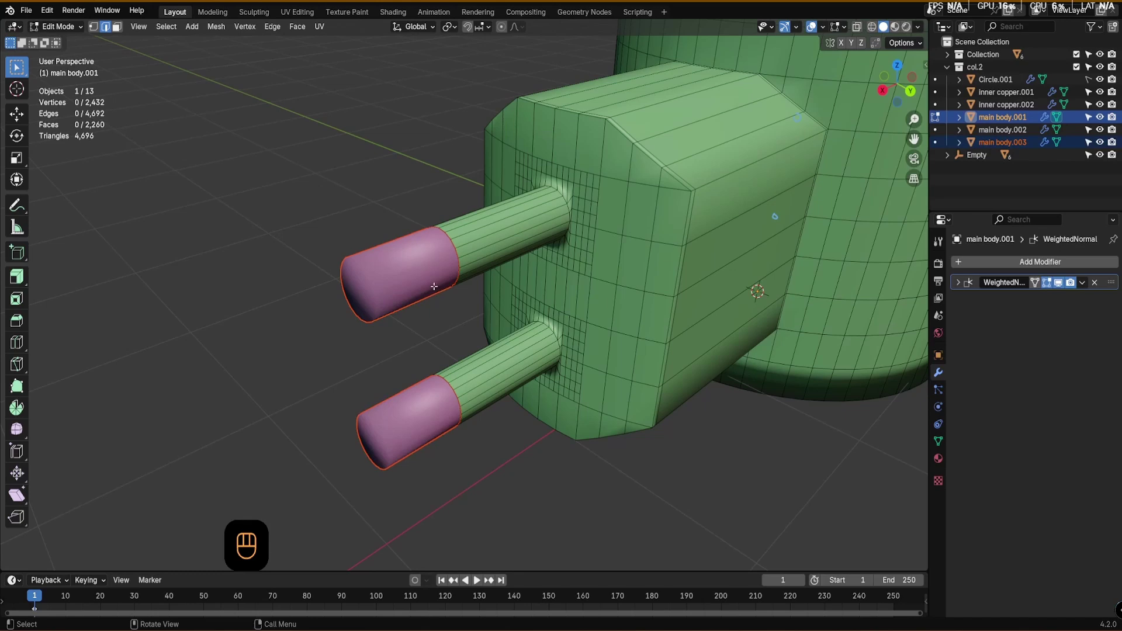
key("Tab")
left_click(417, 212)
left_click(401, 270)
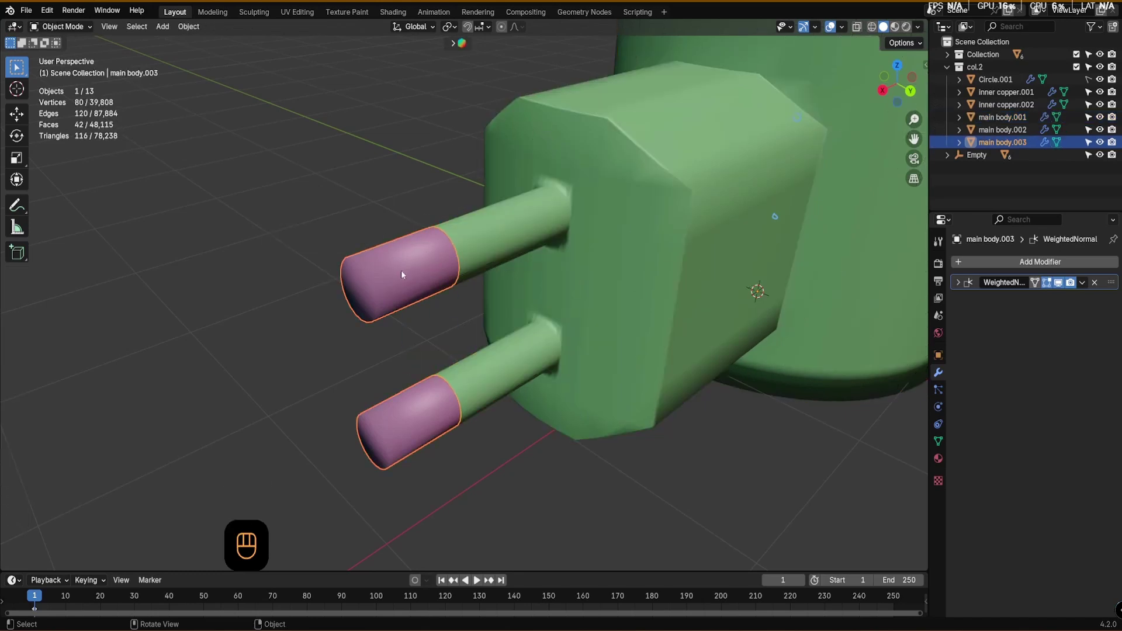
- Rename the separated outer pin sections as "Metal plug"
key("F2")
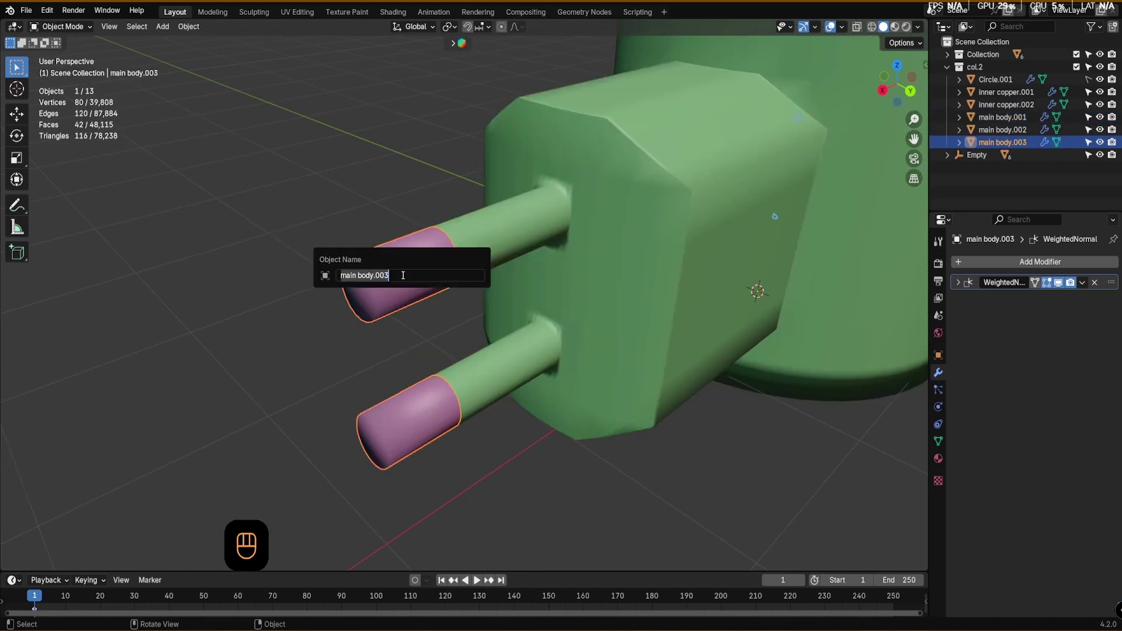
type("ةثفشم")
key("BackSpace")
key("BackSpace")
key("BackSpace")
key("BackSpace")
key("BackSpace")
type("Metal plug")
key("Return")
- Add one centred loop cut around the upper pin's inner section in the main body mesh
left_click(489, 249)
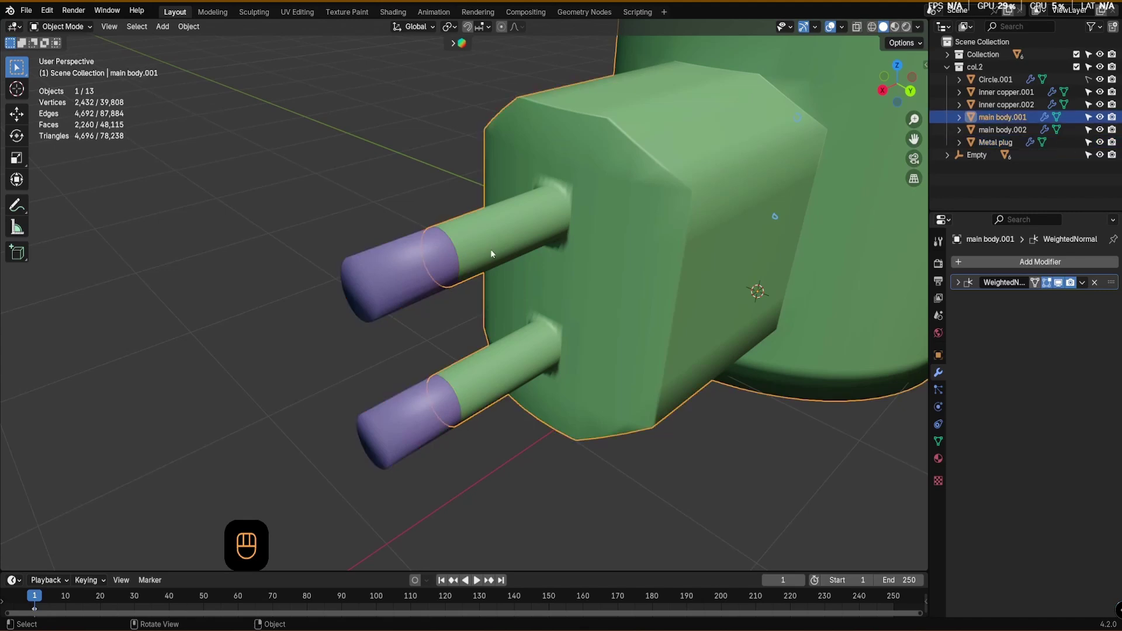
key("Tab")
left_click(514, 188)
key("Tab")
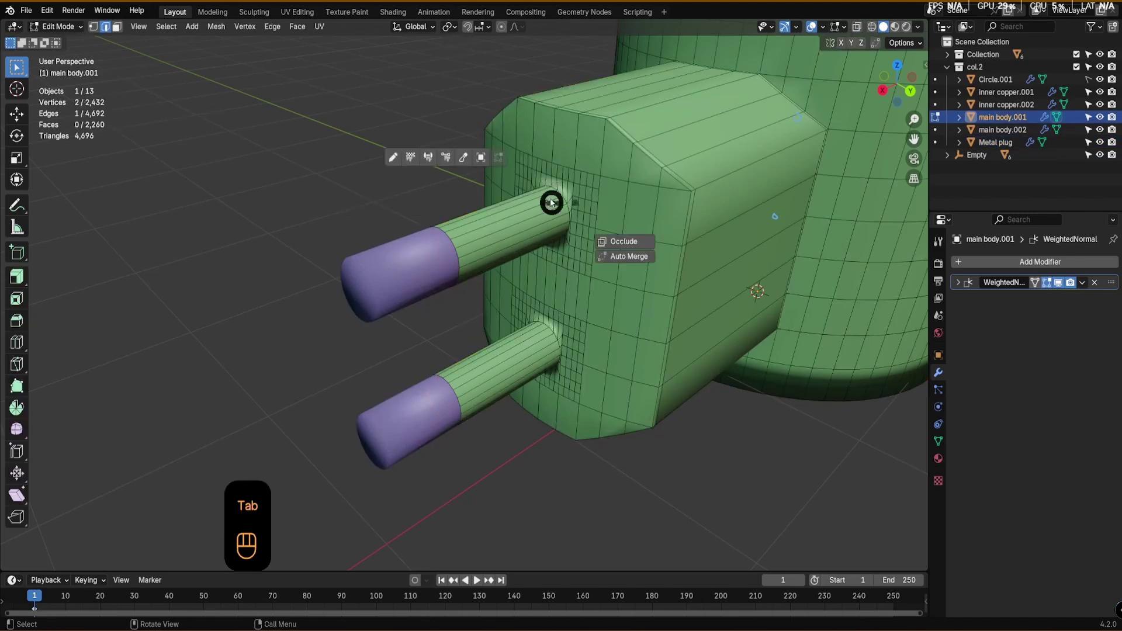
left_click(549, 133)
scroll(564, 195, "up", 3)
scroll(555, 200, "down", 3)
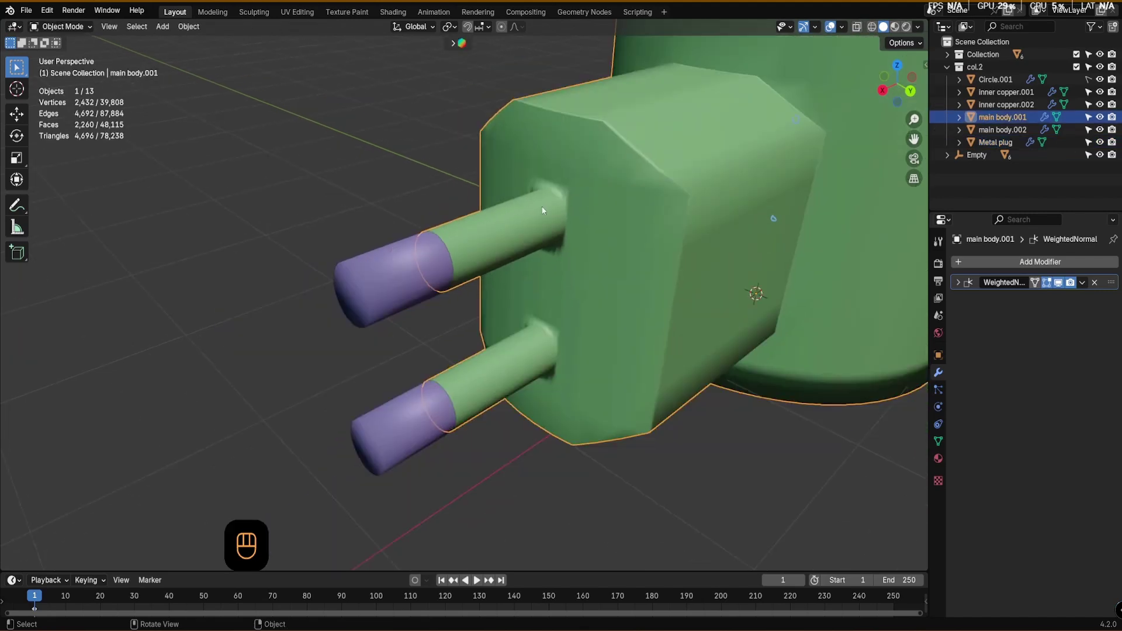
key("Tab")
left_click(539, 160)
scroll(547, 211, "up", 3)
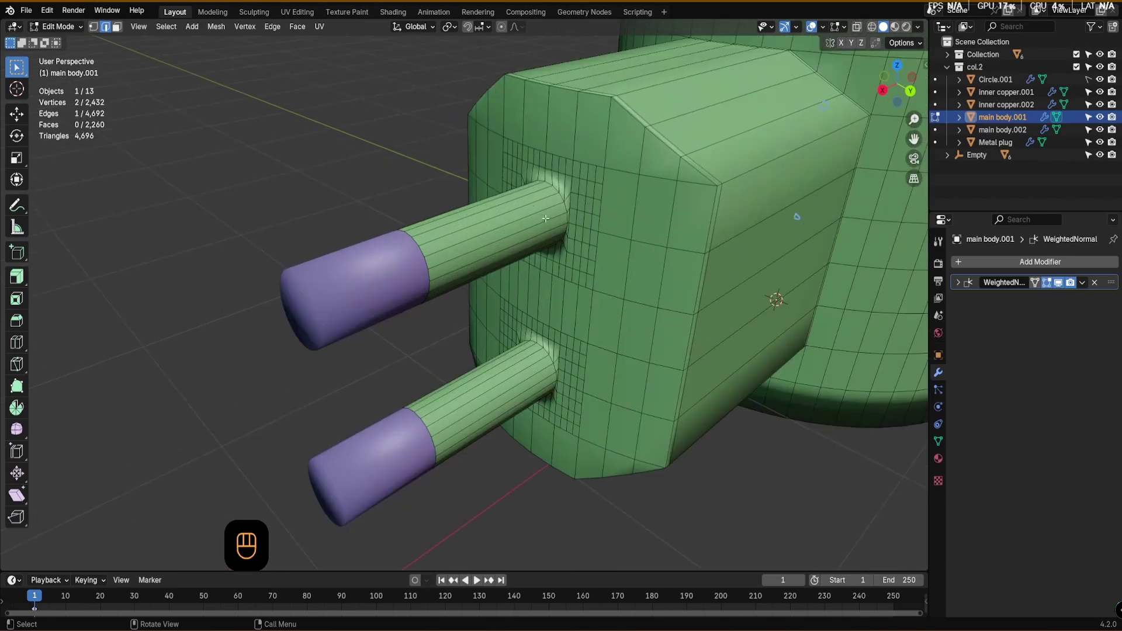
left_click_drag(546, 218, 492, 258, "alt+shift")
scroll(492, 258, "up", 3)
scroll(492, 258, "up", 2)
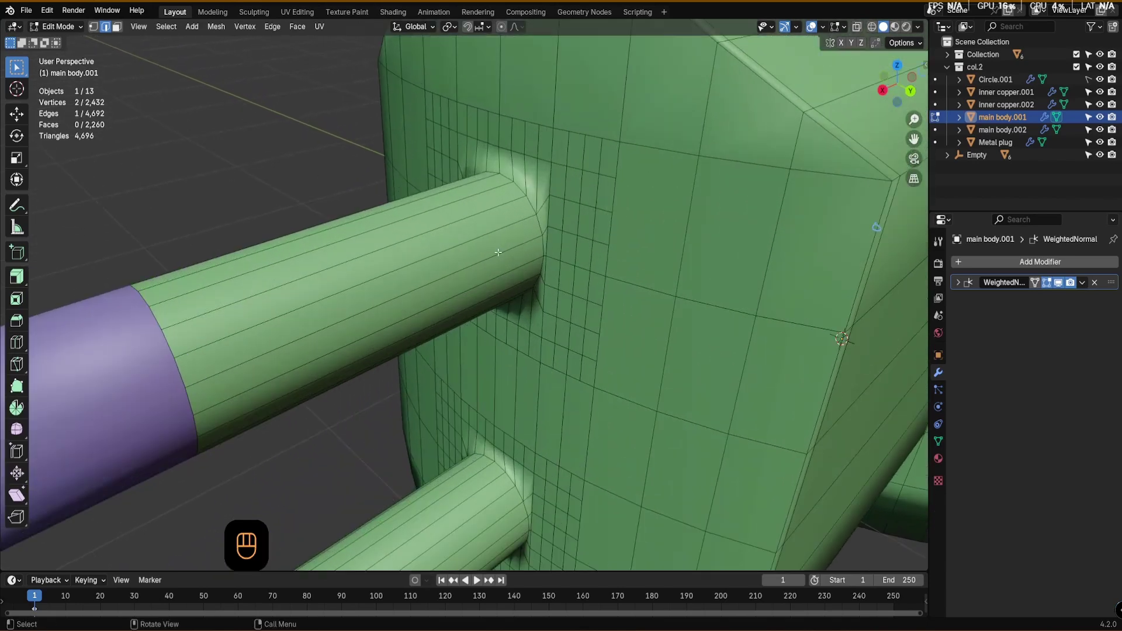
key("ctrl+r")
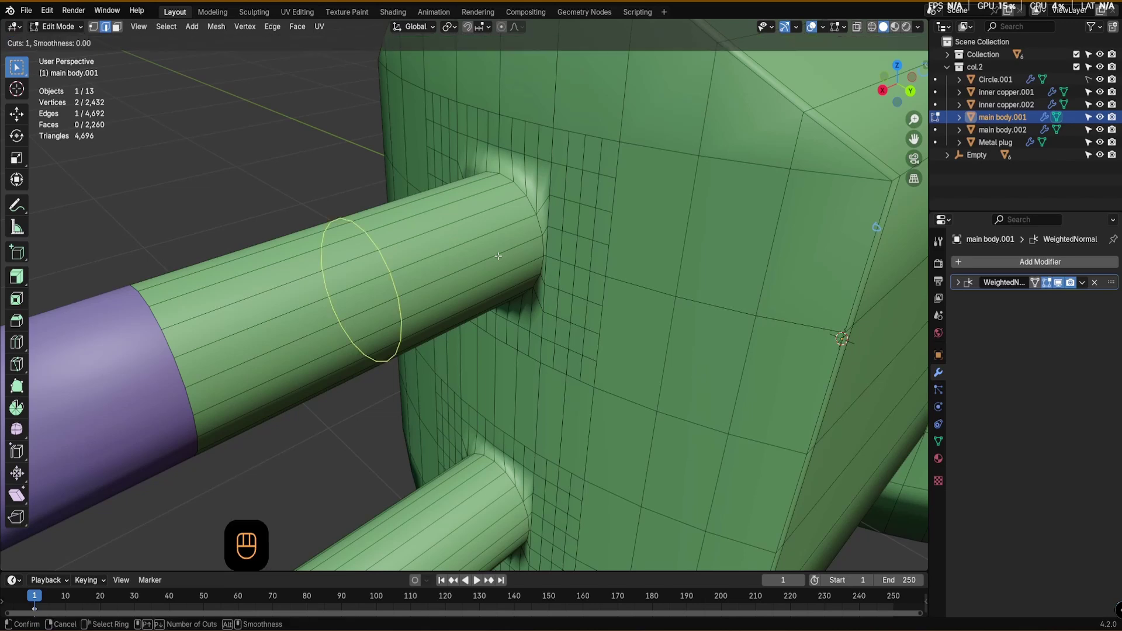
left_click(498, 256)
key("Escape")
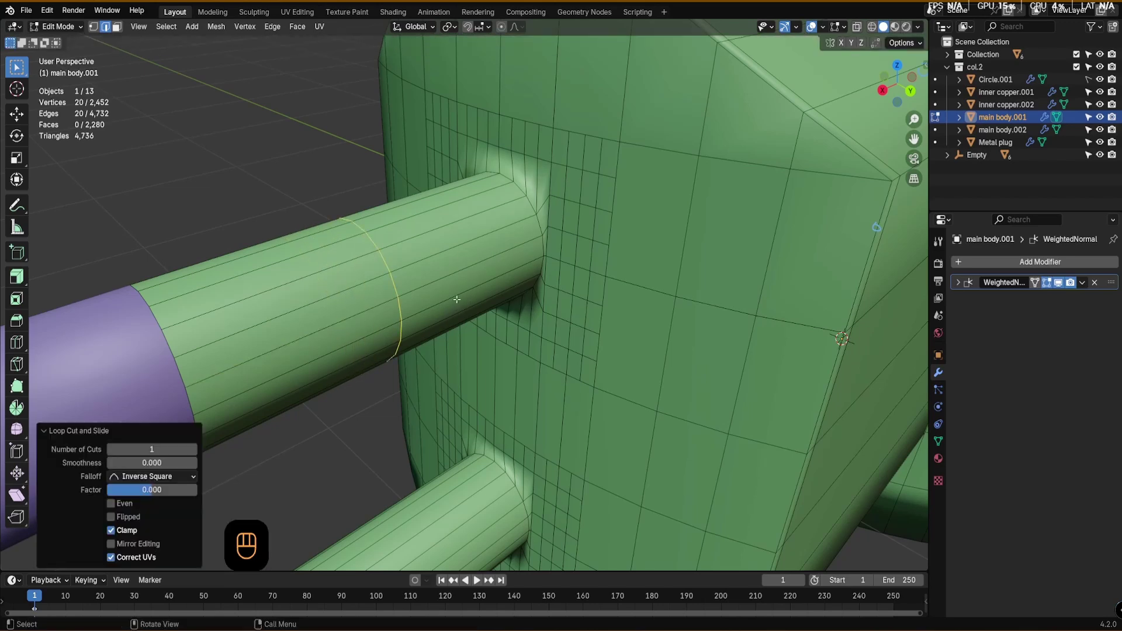
- Add one centred loop cut around the lower pin's inner section
scroll(456, 299, "down", 5)
key("ctrl+r")
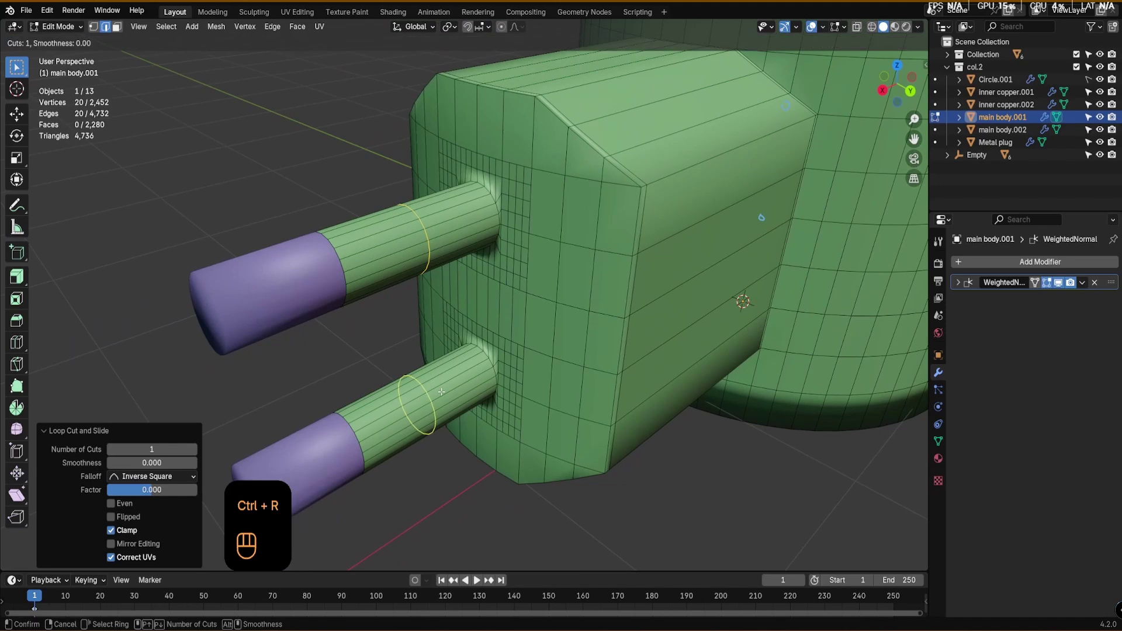
left_click(441, 391)
left_click(441, 391)
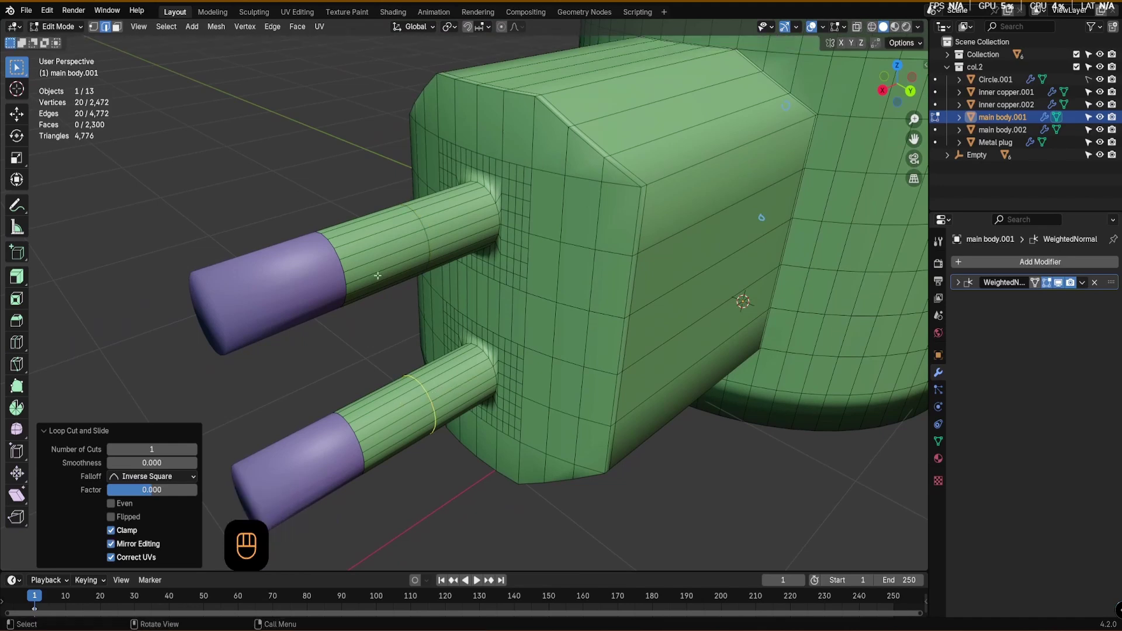
- Slide the new edge loops on both pins toward the block by a factor of about 0.98
left_click(420, 224, "alt+shift")
key("g")
key("g")
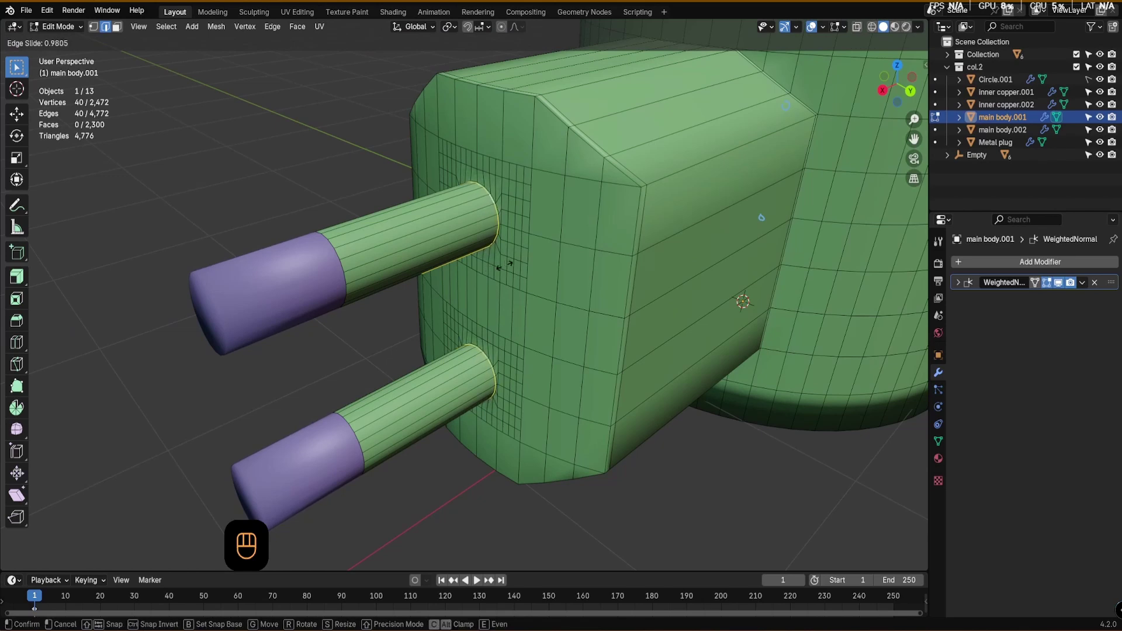
left_click(504, 266)
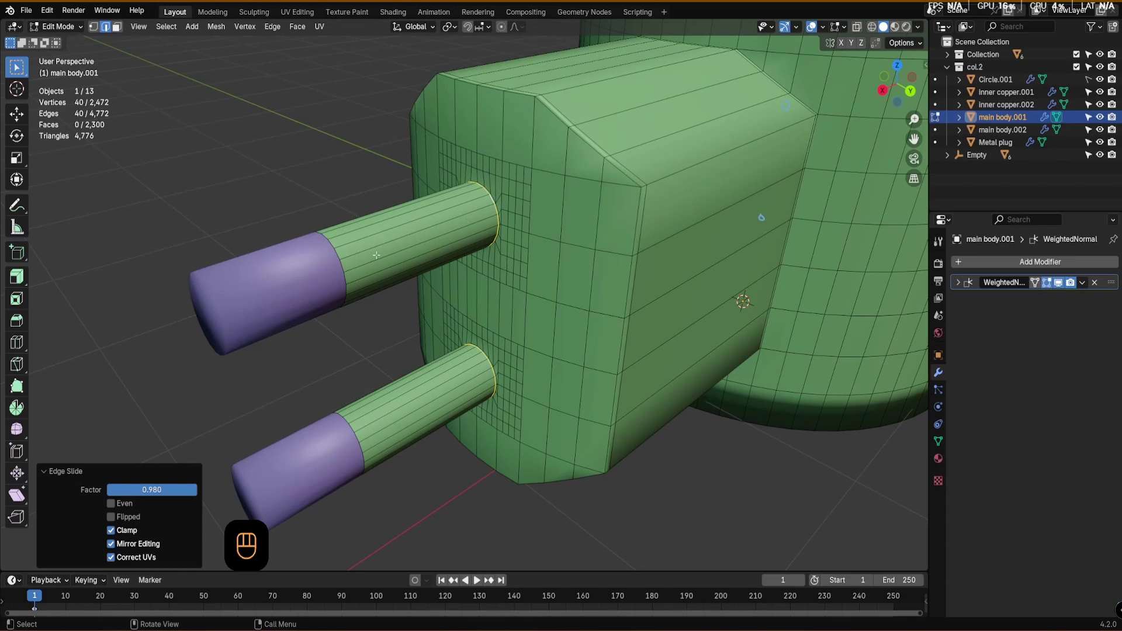
- Select the inner-section faces of both pins all the way around and separate them from the main body into their own object
scroll(376, 255, "up", 2)
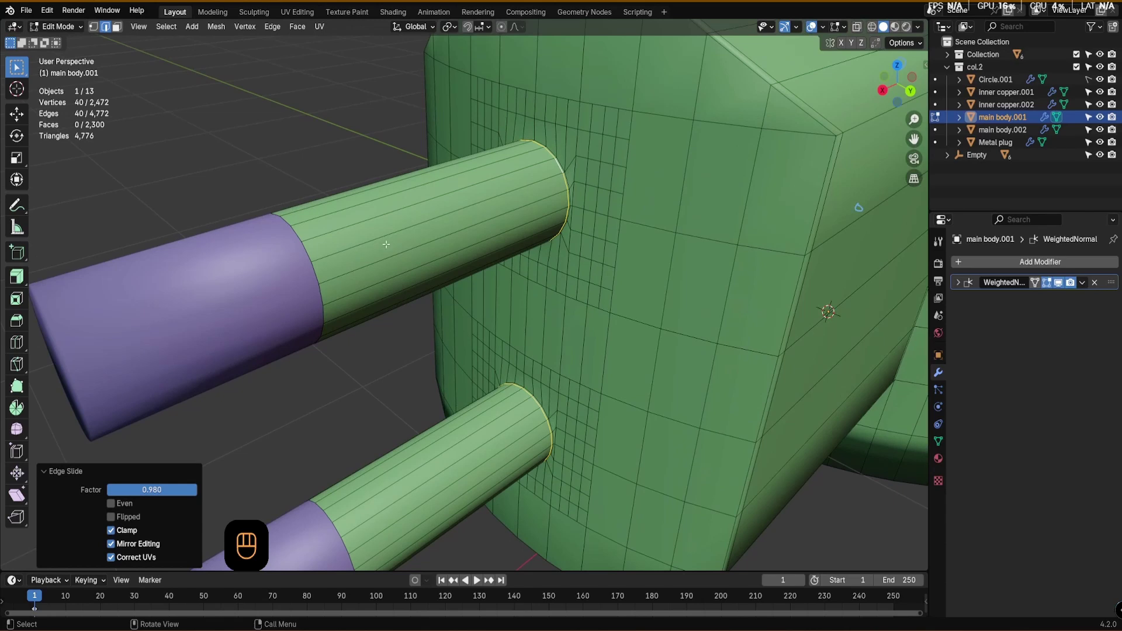
middle_click_drag(476, 256, 770, 85)
left_click(857, 27)
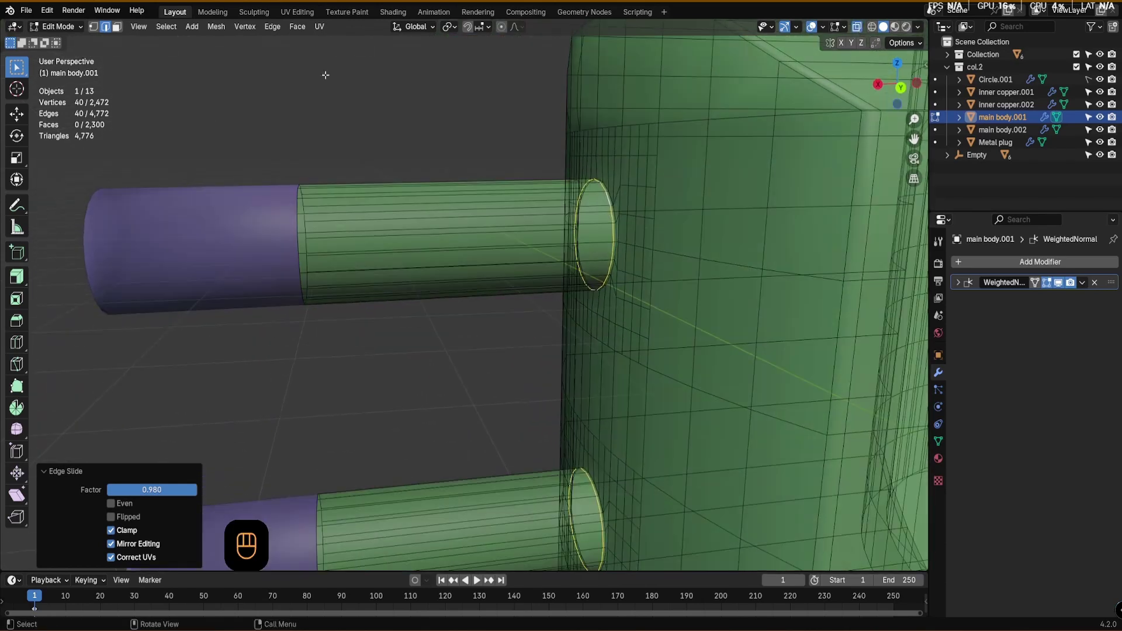
left_click(117, 26)
scroll(384, 153, "down", 3)
left_click_drag(398, 137, 453, 281)
left_click_drag(400, 313, 458, 473, "shift")
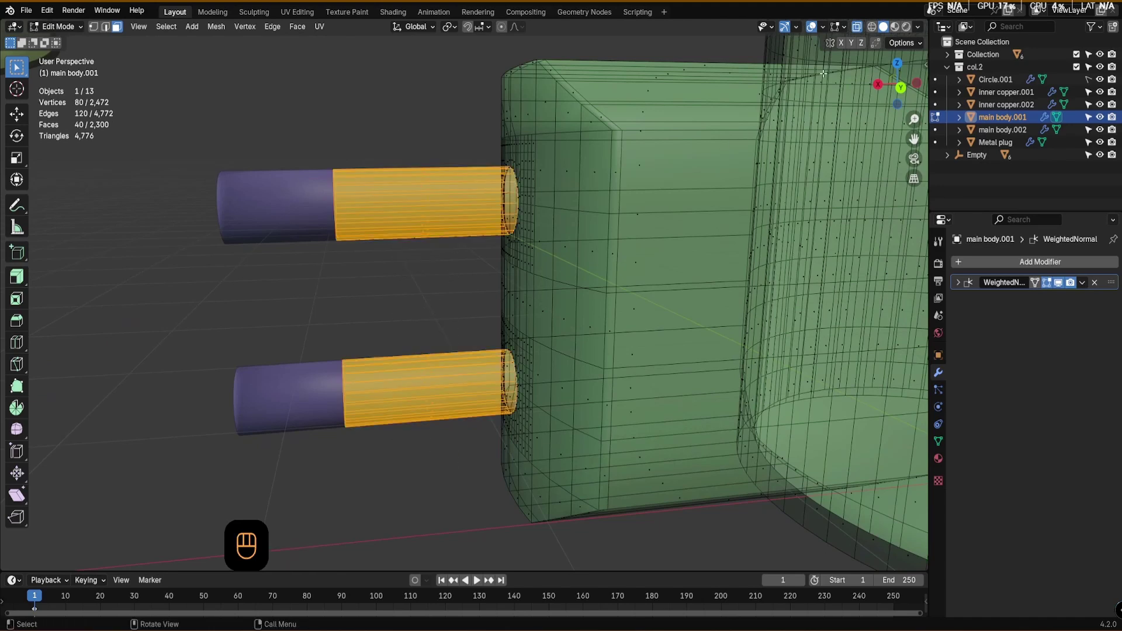
left_click(857, 26)
left_click_drag(419, 316, 421, 322, "alt")
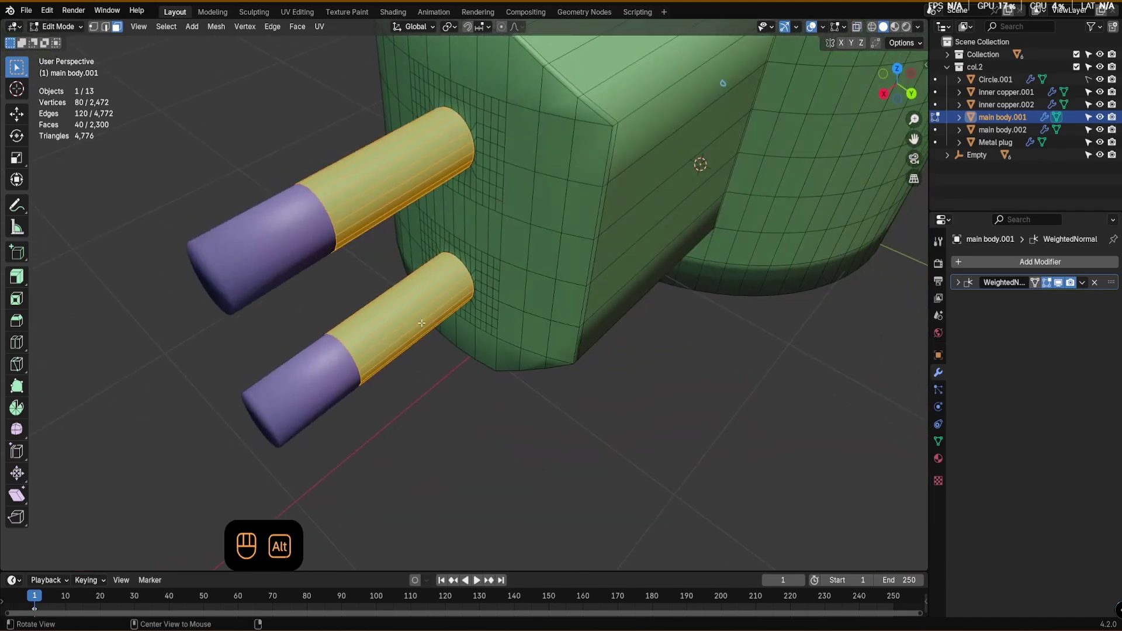
key("p")
left_click(421, 322)
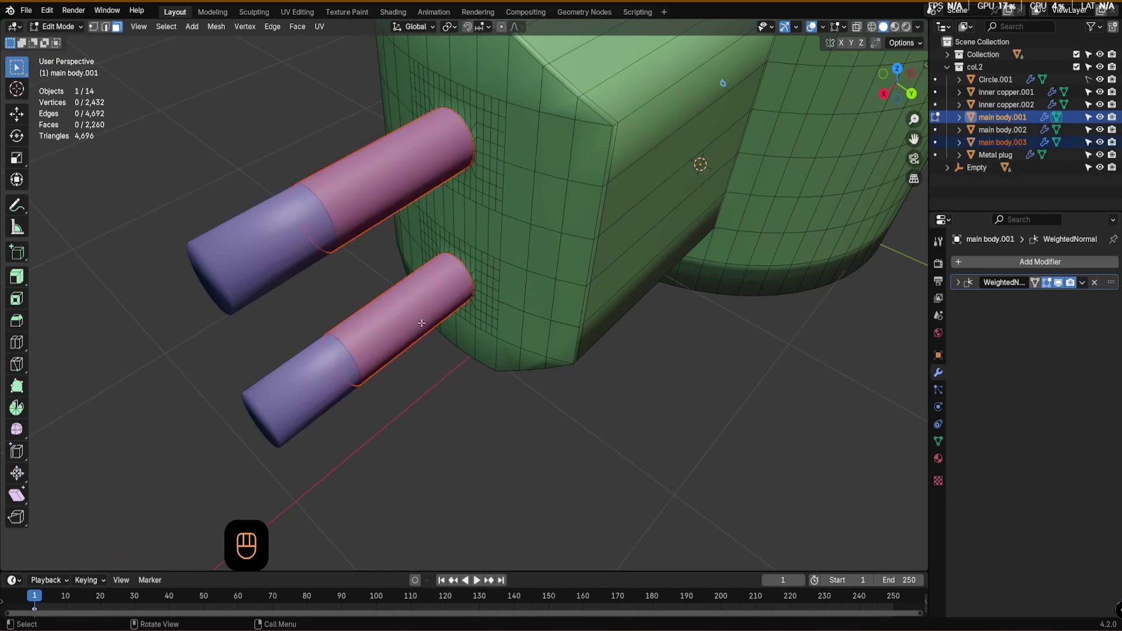
- Rename the active main body object as "Plastic plugs"
key("F2")
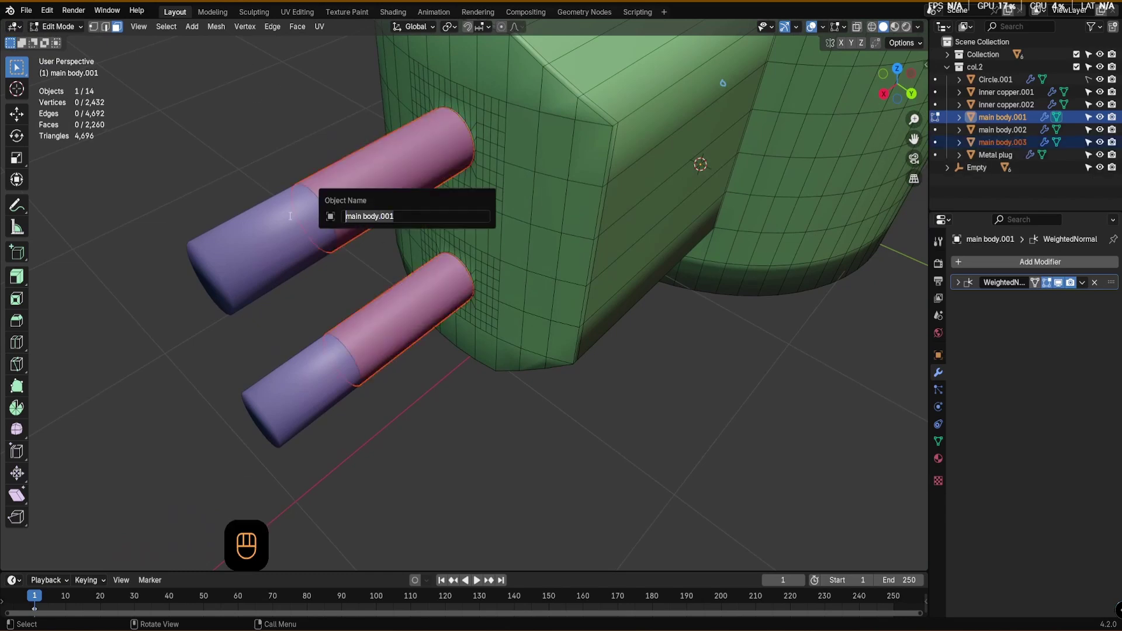
type("P")
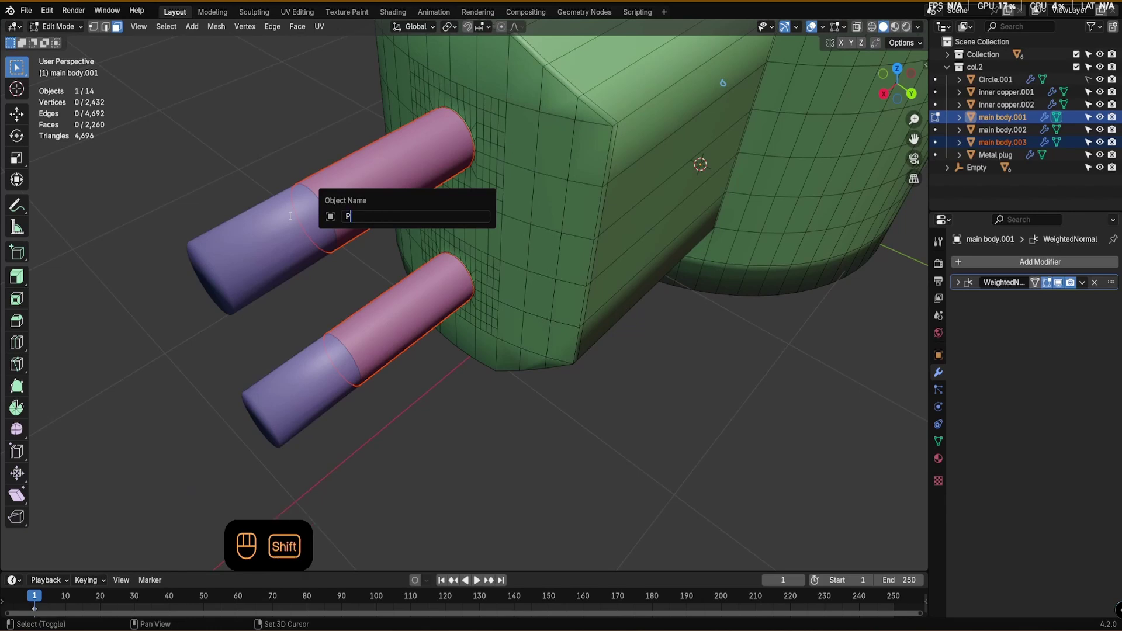
type("lastic")
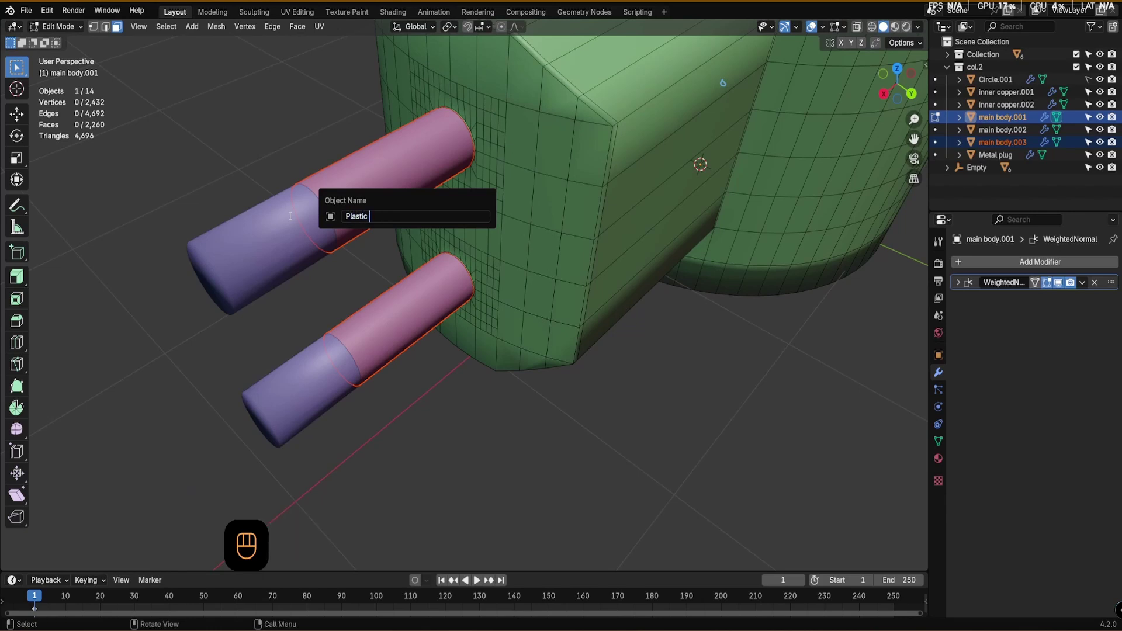
type(" plugs")
key("Return")
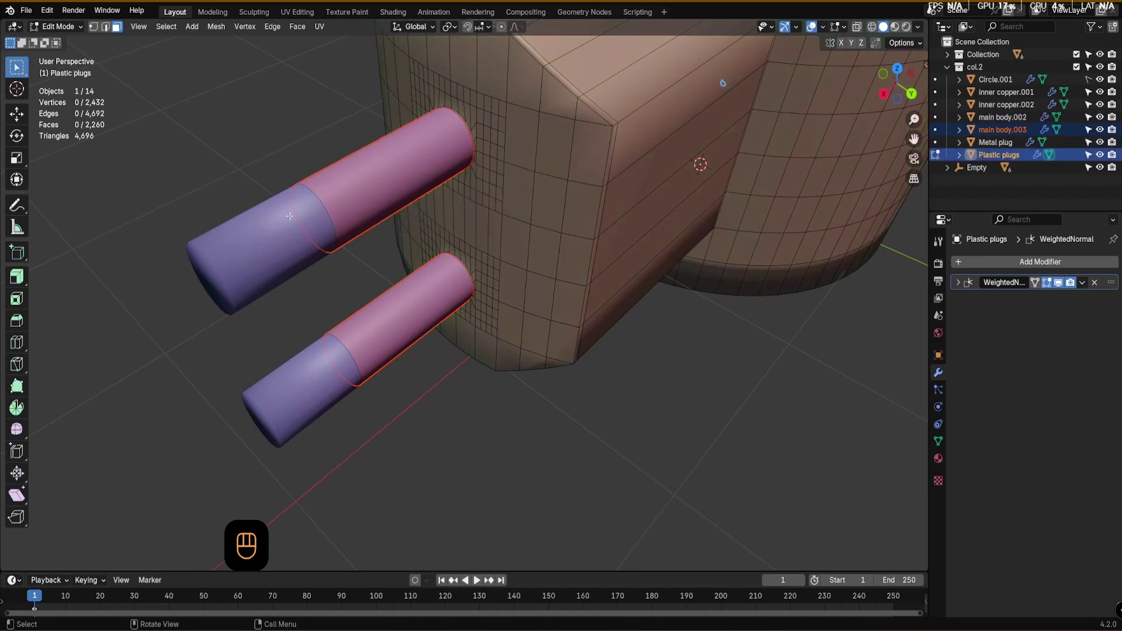
- Return to object mode and select the separated inner pin sections
scroll(326, 183, "down", 3)
middle_click_drag(325, 183, 554, 345)
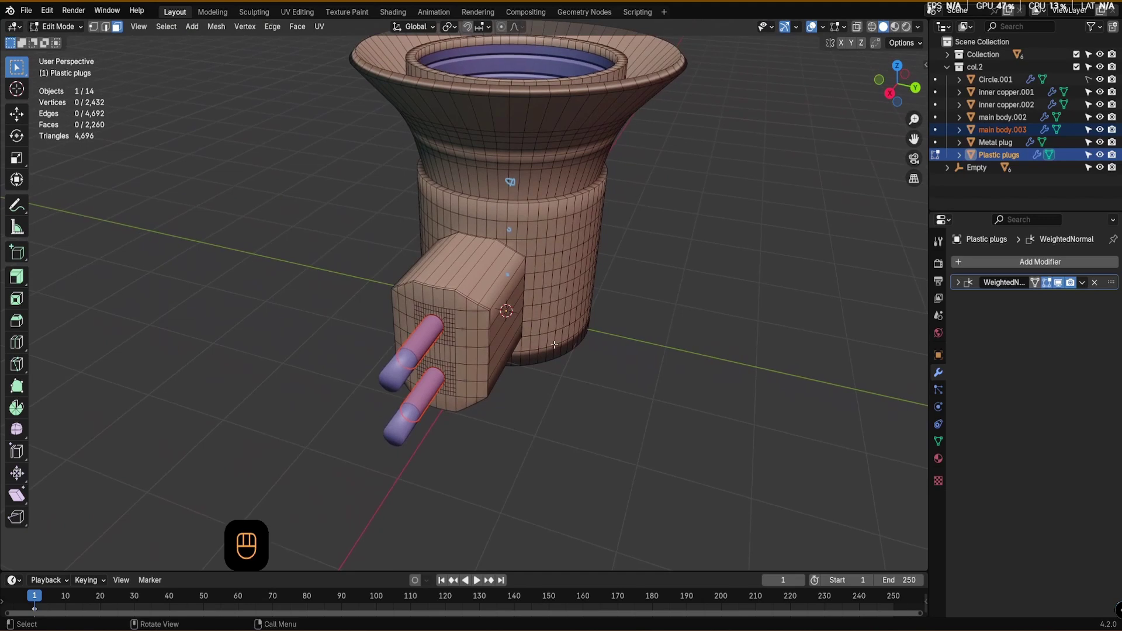
middle_click_drag(533, 308, 542, 319, "alt")
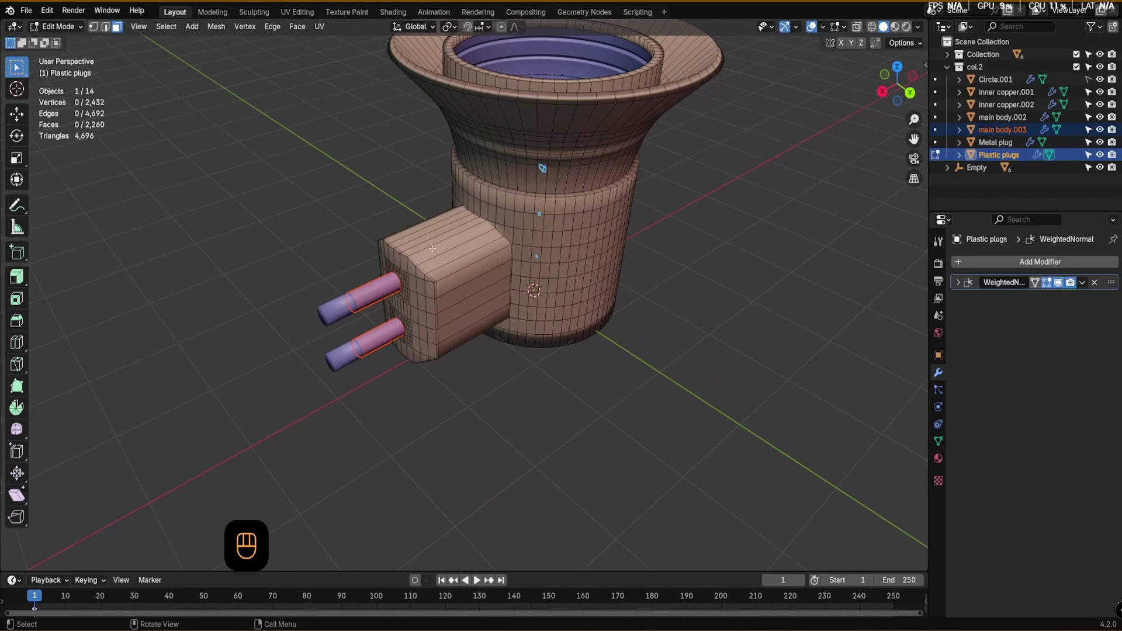
middle_click_drag(364, 225, 471, 304, "alt+shift")
key("Tab")
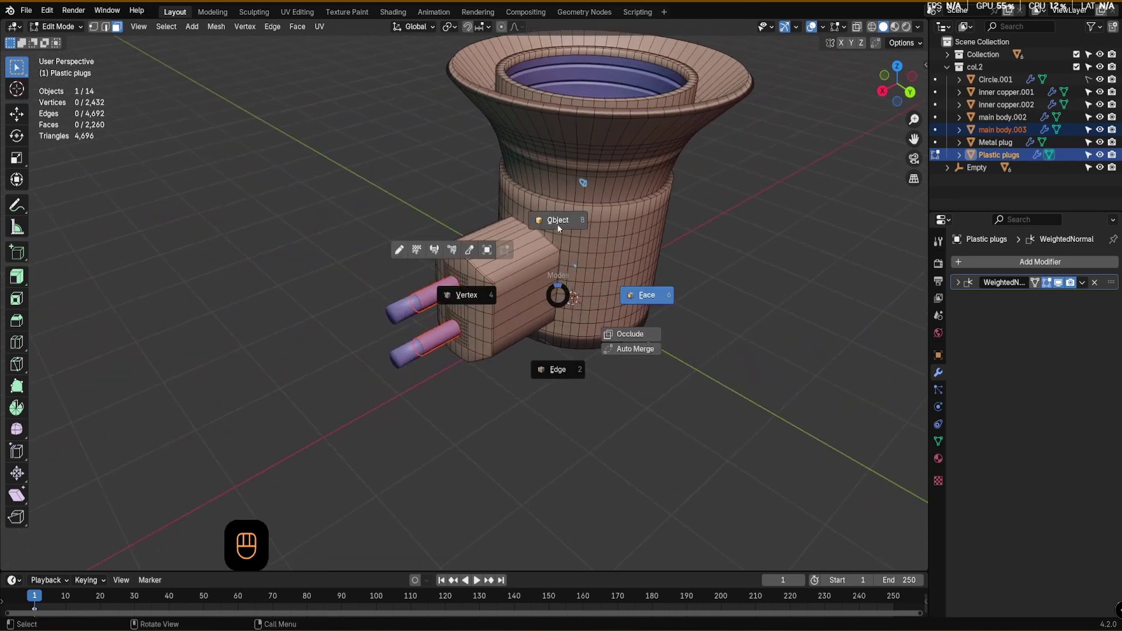
left_click(559, 249)
left_click(448, 293, "shift")
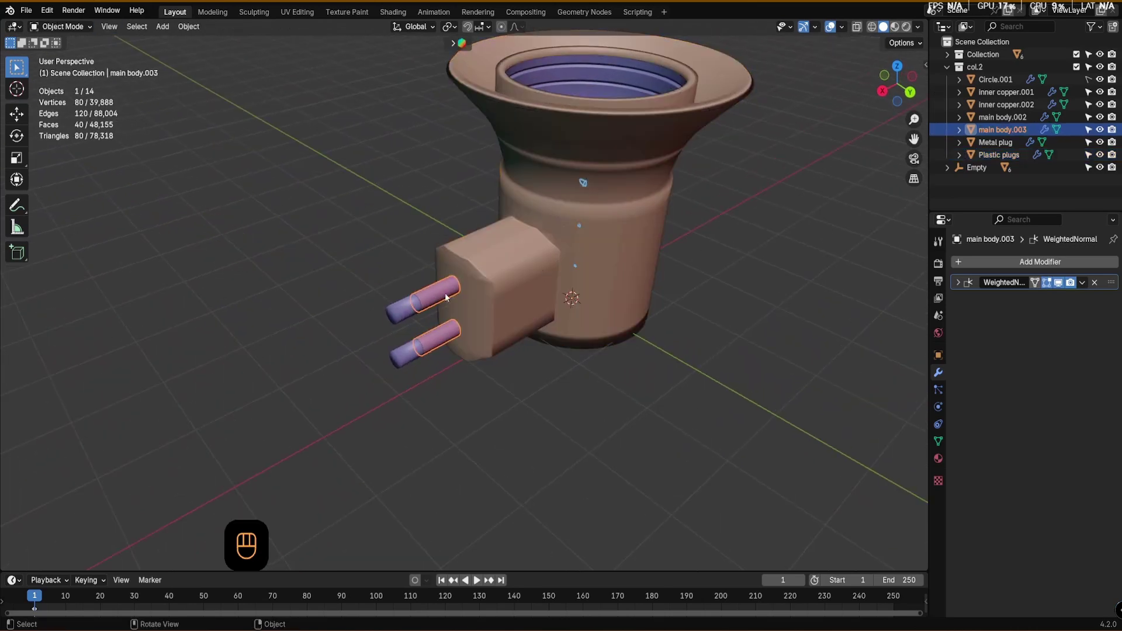
left_click(450, 288, "shift")
- Open the metal pin tips' mesh for editing and select the edge loops around the free ends of both tips
left_click(412, 310)
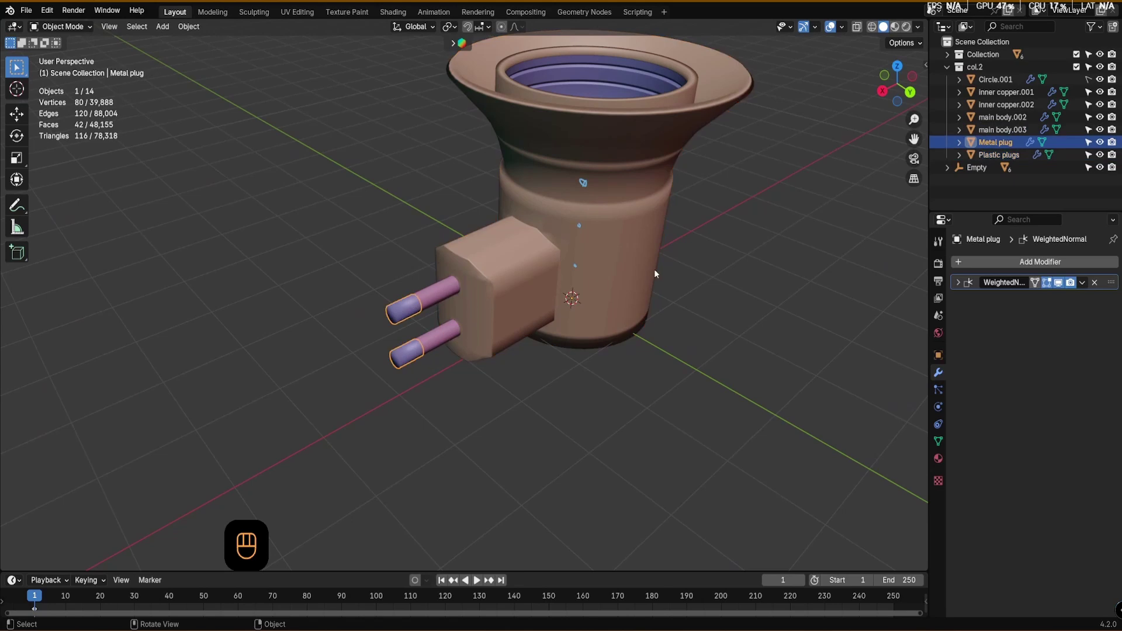
key("Tab")
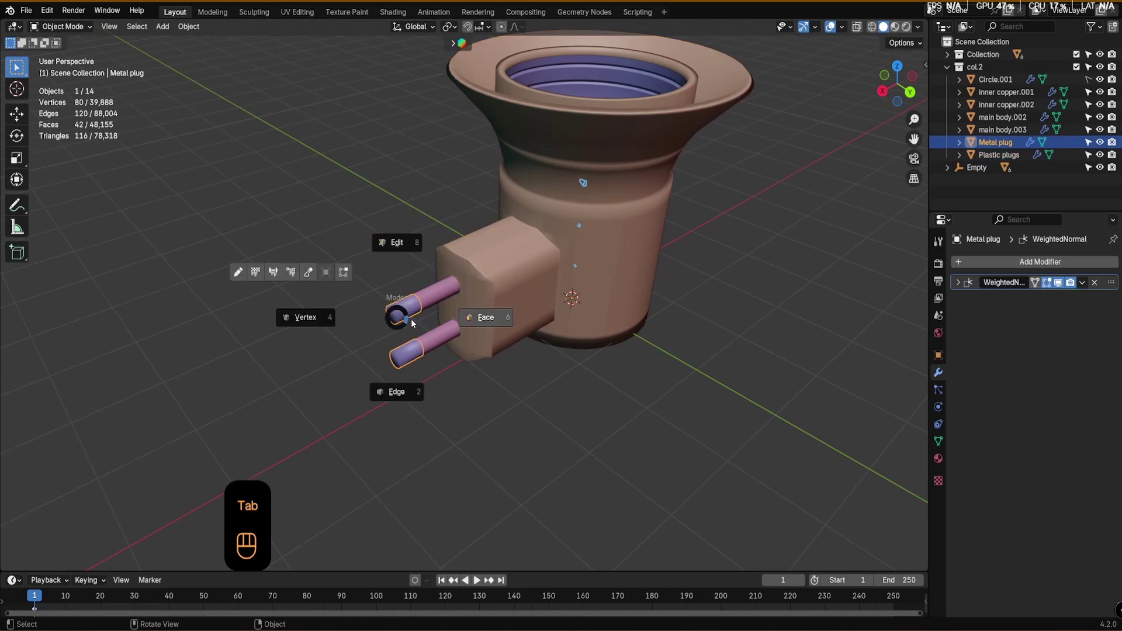
left_click(412, 273)
scroll(411, 302, "up", 1)
scroll(410, 302, "up", 4)
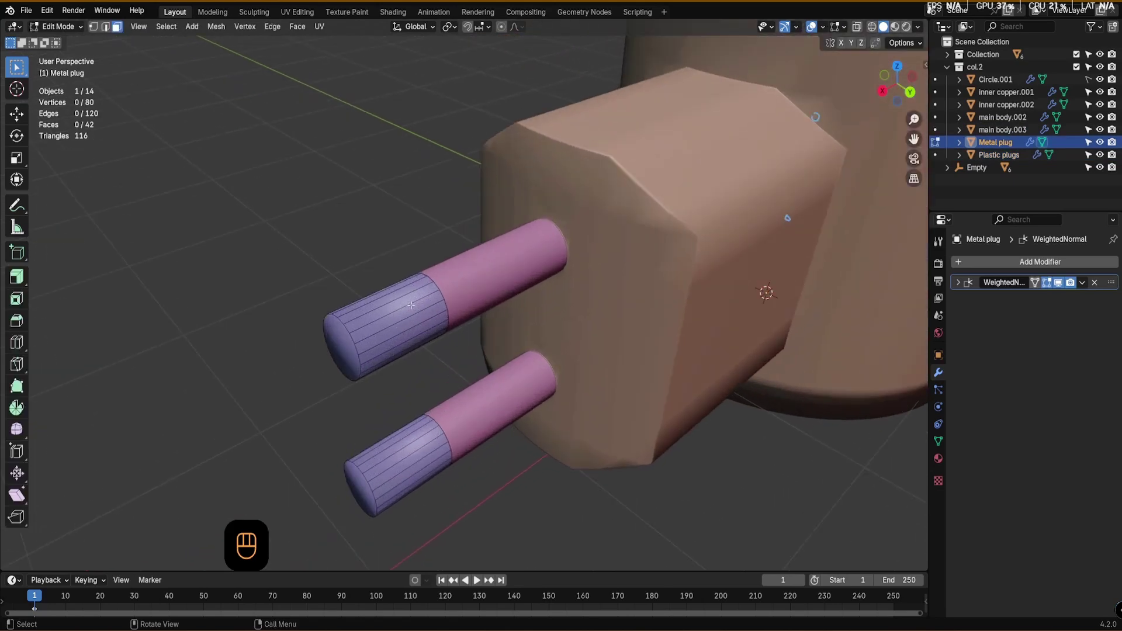
scroll(387, 296, "up", 1)
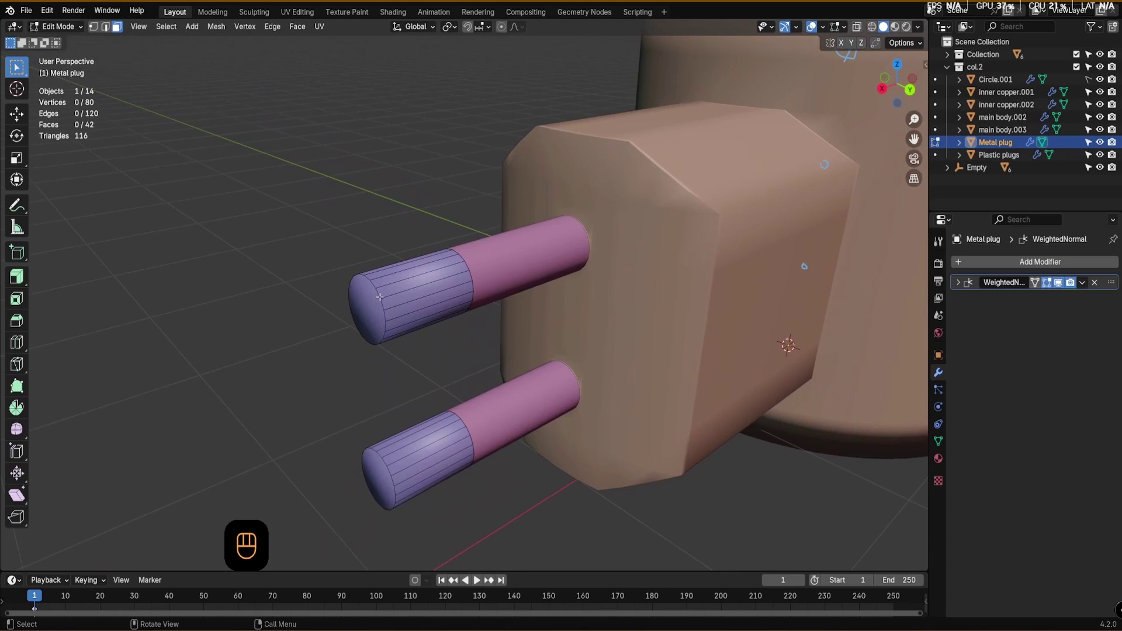
left_click(380, 296)
left_click(106, 28)
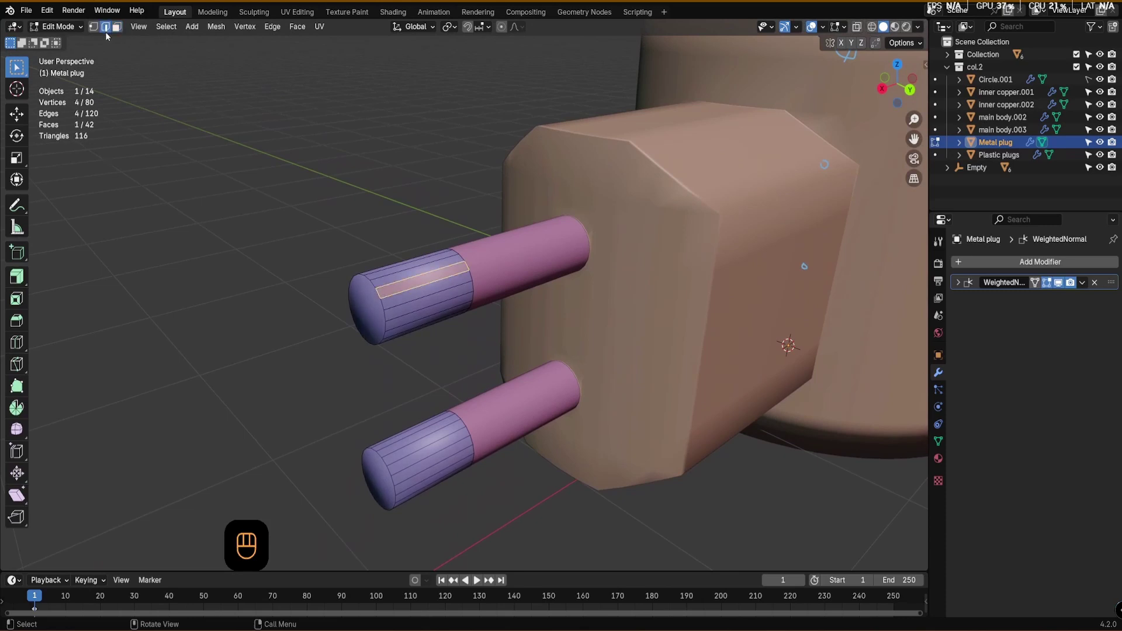
left_click(381, 291, "alt")
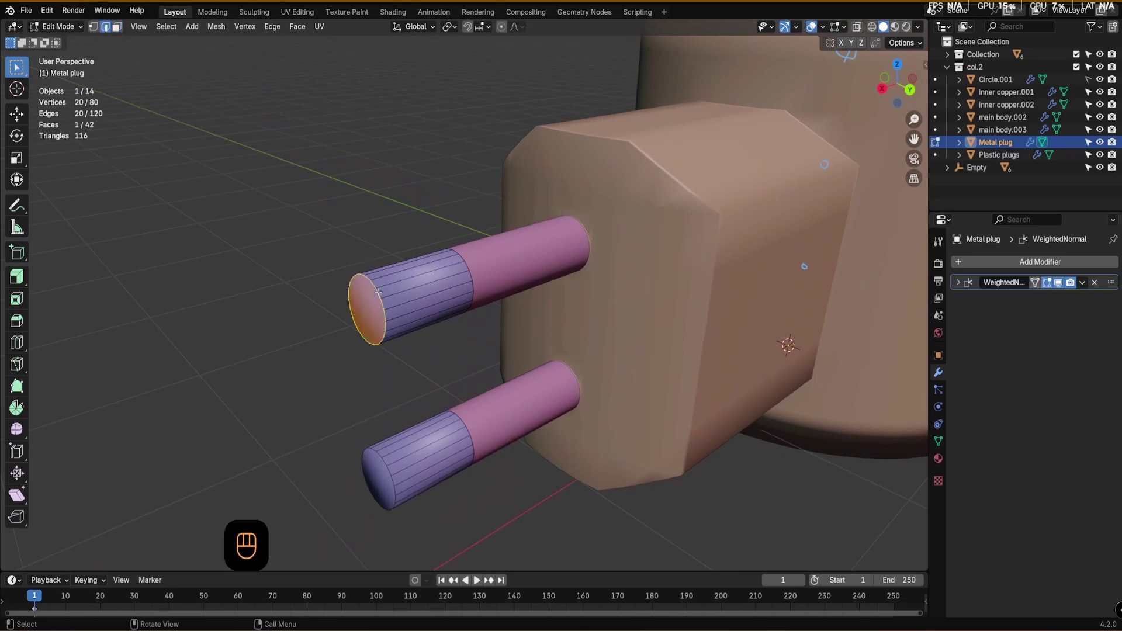
left_click(386, 461, "alt+shift")
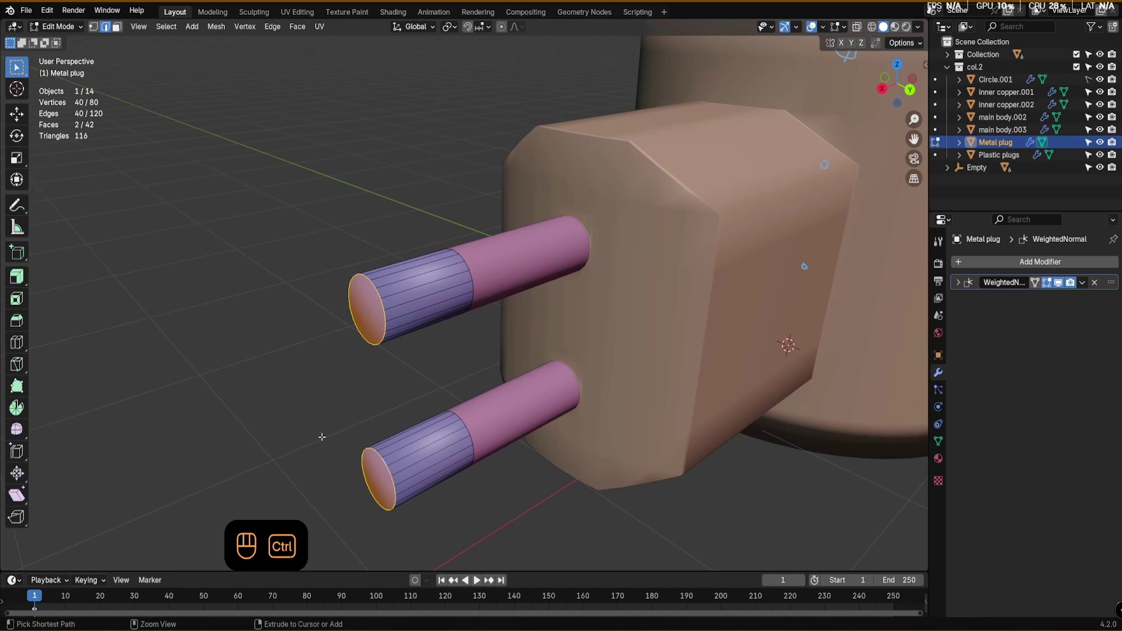
- Bevel the end loops of both metal pins about 0.07 m with 5 segments and return to object mode
key("ctrl+b")
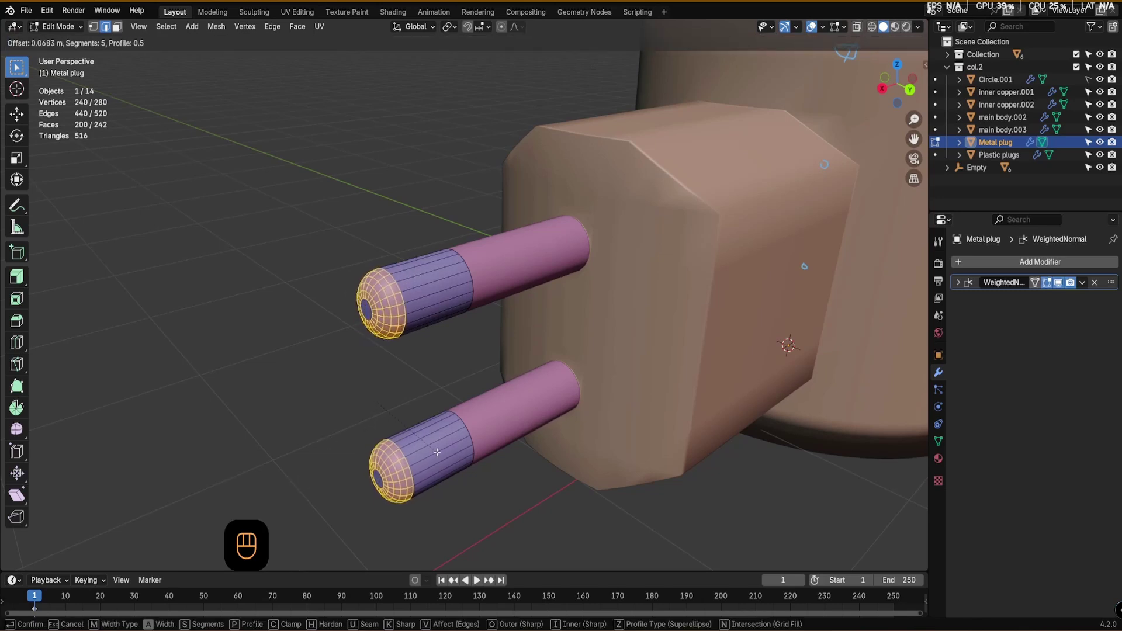
left_click(440, 455)
left_click(363, 391)
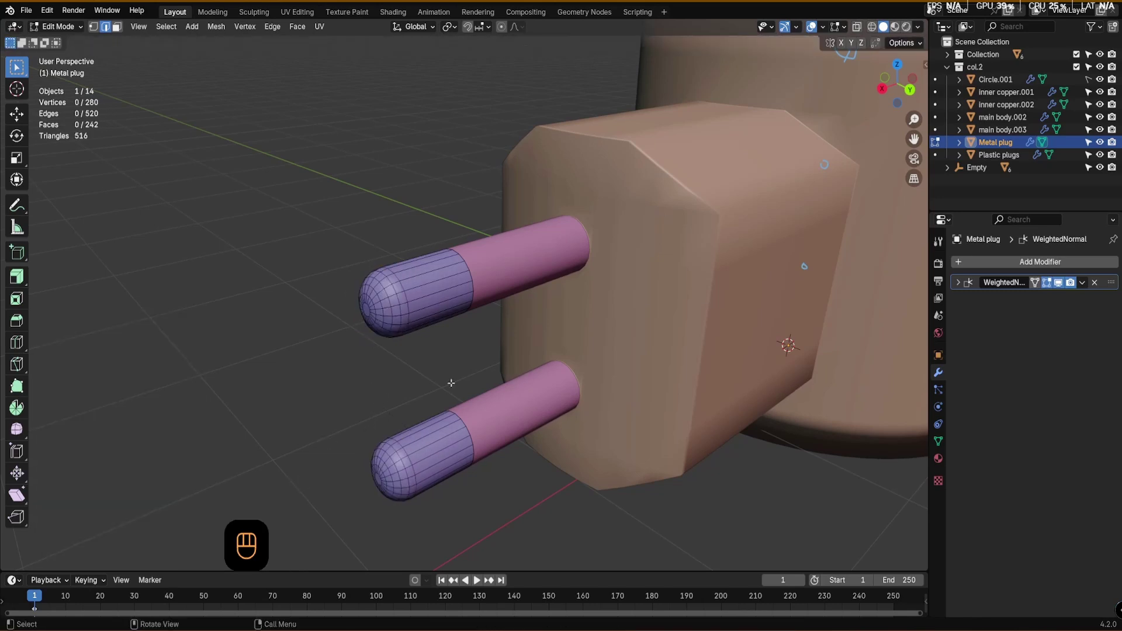
middle_click_drag(473, 369, 463, 344)
scroll(464, 344, "down", 4)
key("Tab")
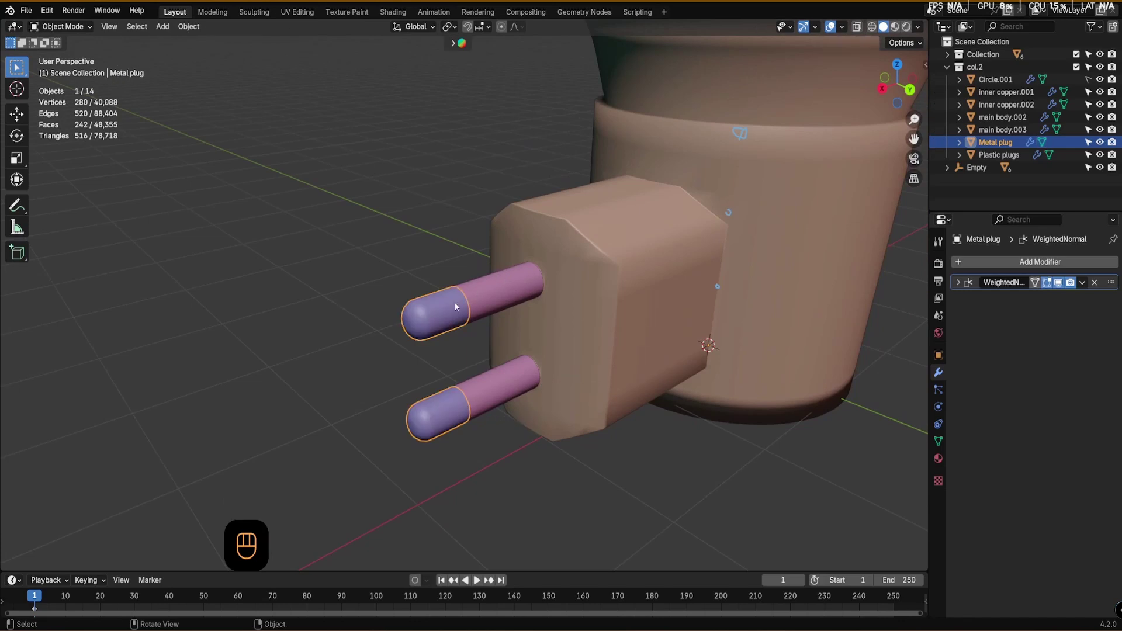
- Examine the separated body and pin parts, and compare the model with the green reference from several sides
left_click(534, 312)
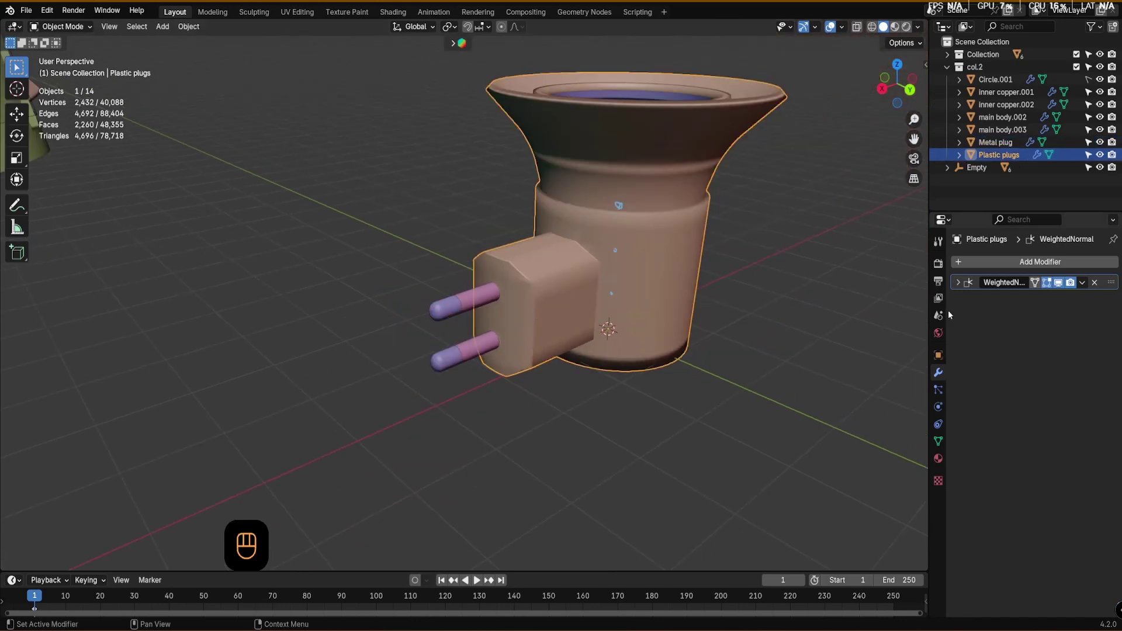
left_click(483, 303)
left_click(444, 316)
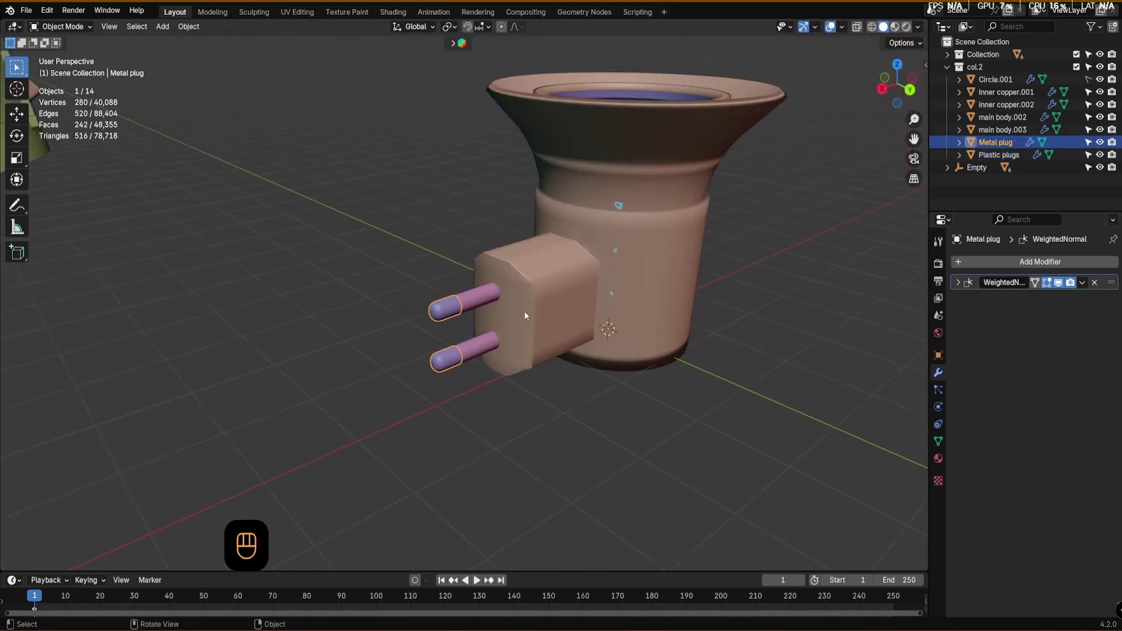
middle_click_drag(524, 311, 420, 339, "alt")
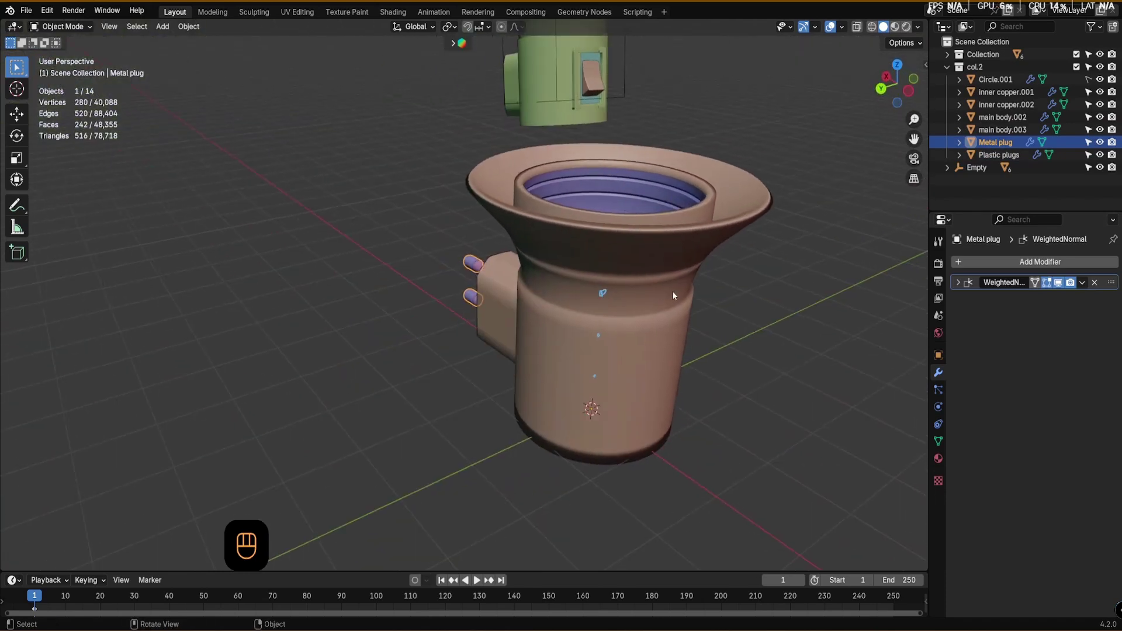
middle_click_drag(671, 291, 459, 301, "alt+shift")
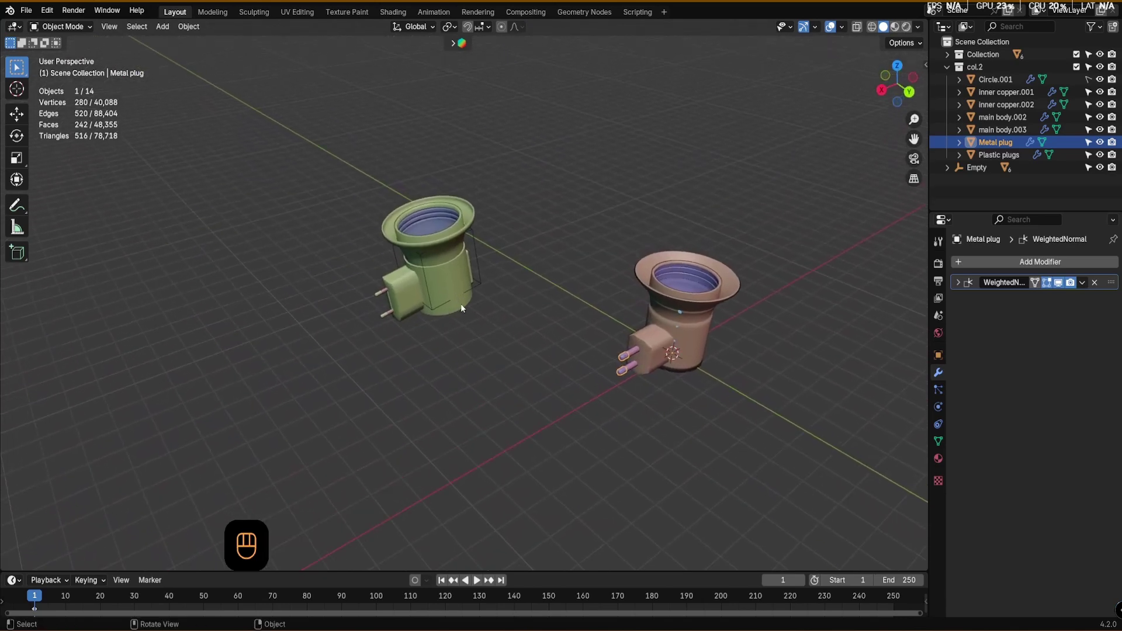
middle_click_drag(446, 290, 393, 279, "alt")
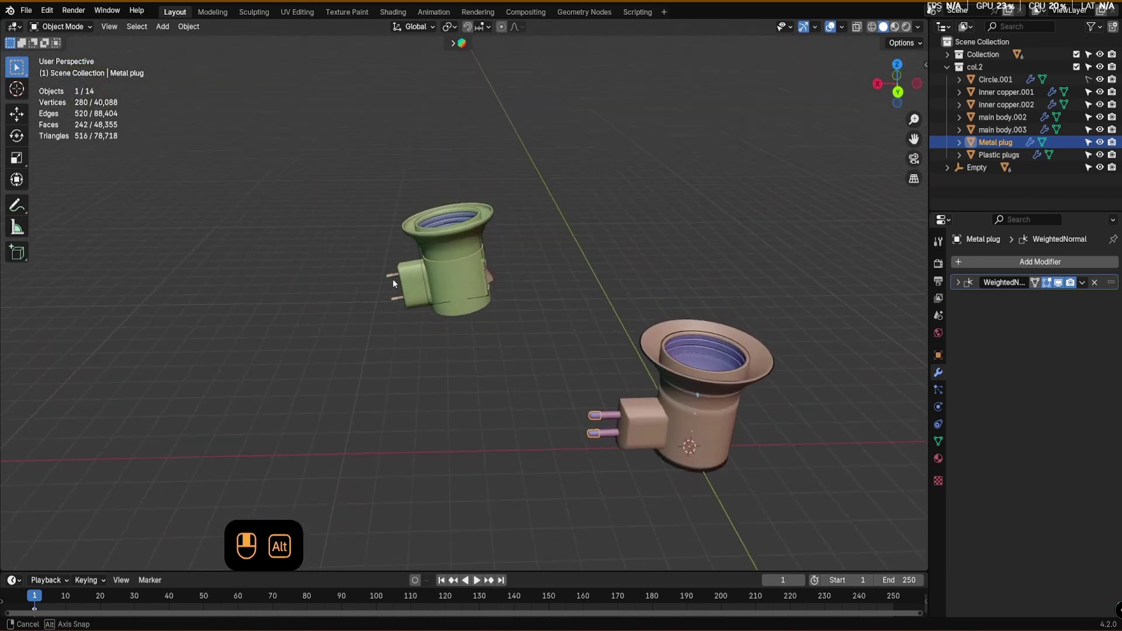
middle_click_drag(651, 338, 546, 342, "alt+shift")
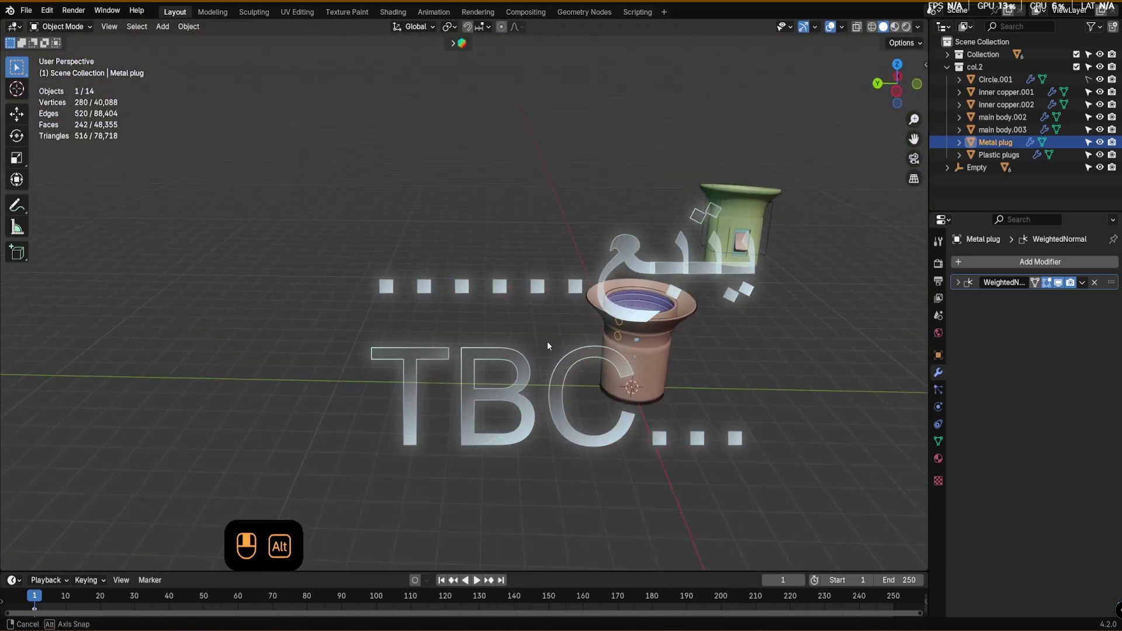